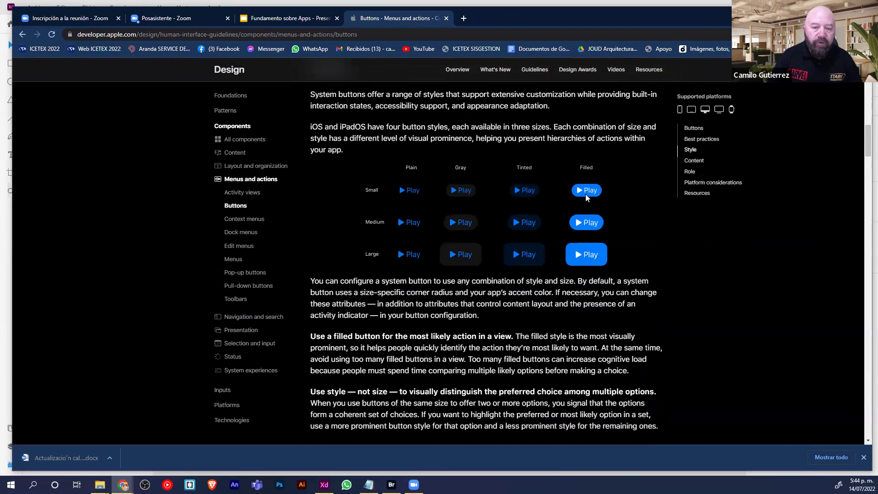
# Examine the Style, Content and Role sections of Apple's Buttons guidelines, including the list of system button roles
pyautogui.scroll(-2, 585, 228)
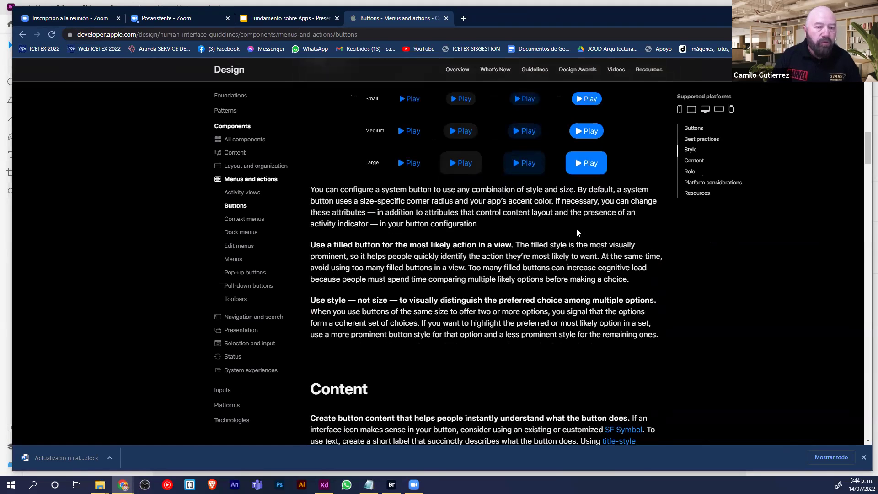
pyautogui.scroll(-4, 570, 236)
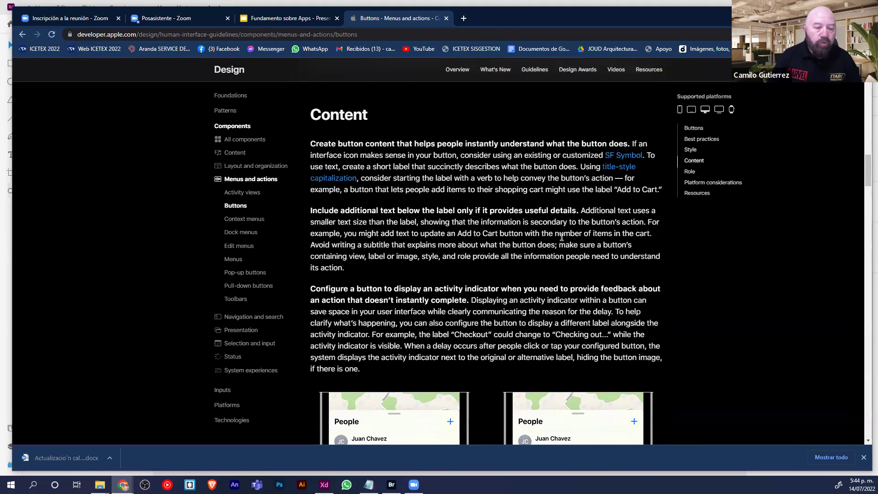
pyautogui.scroll(-5, 558, 240)
pyautogui.scroll(-2, 553, 249)
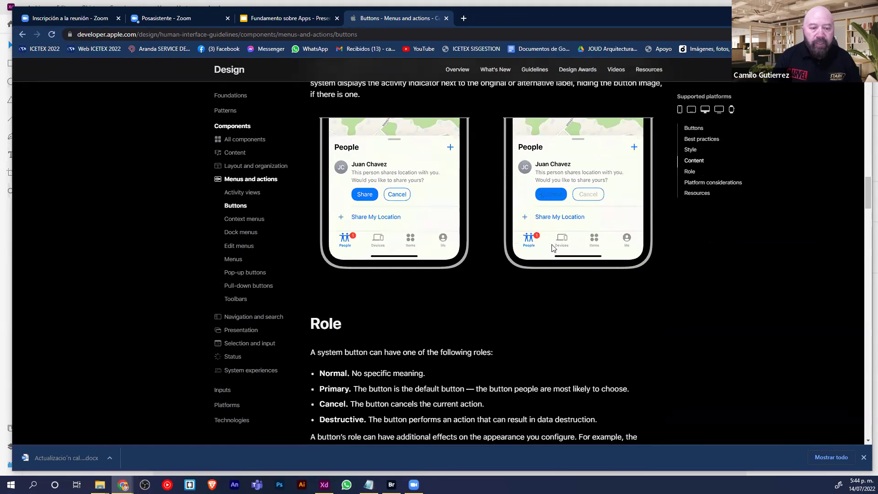
pyautogui.scroll(-5, 547, 264)
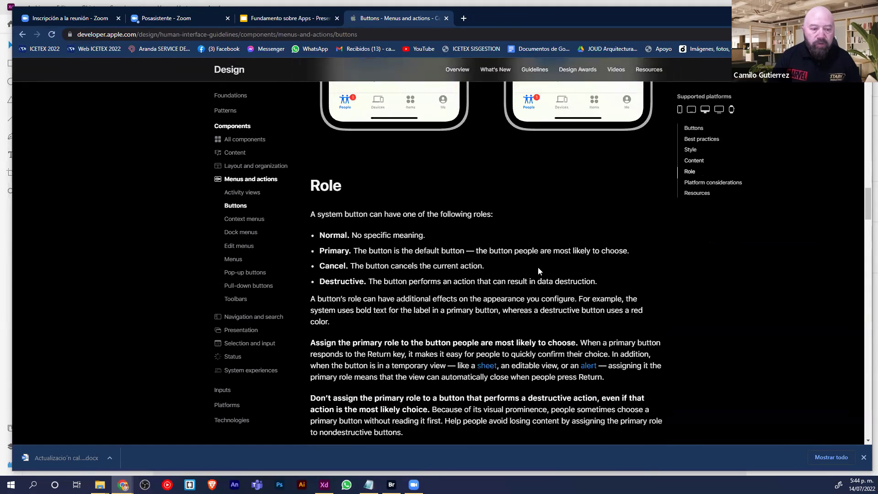
pyautogui.scroll(2, 450, 261)
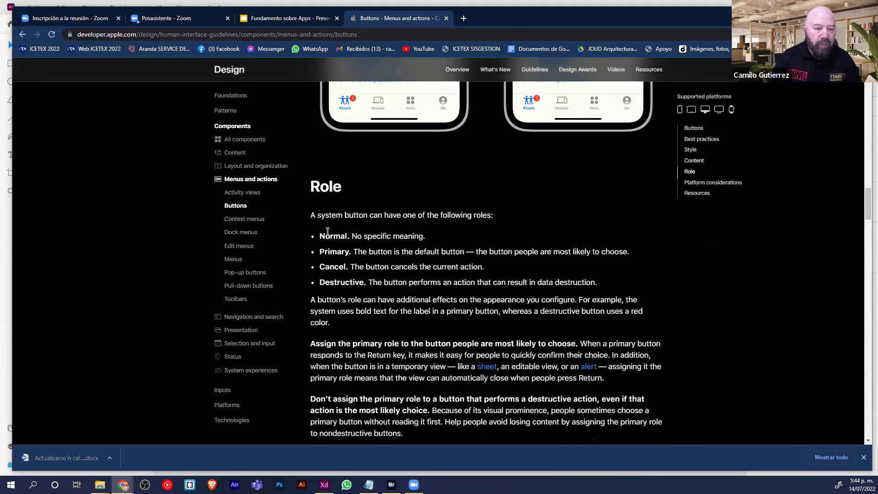
pyautogui.moveTo(350, 240); pyautogui.dragTo(357, 285)
pyautogui.click(330, 252)
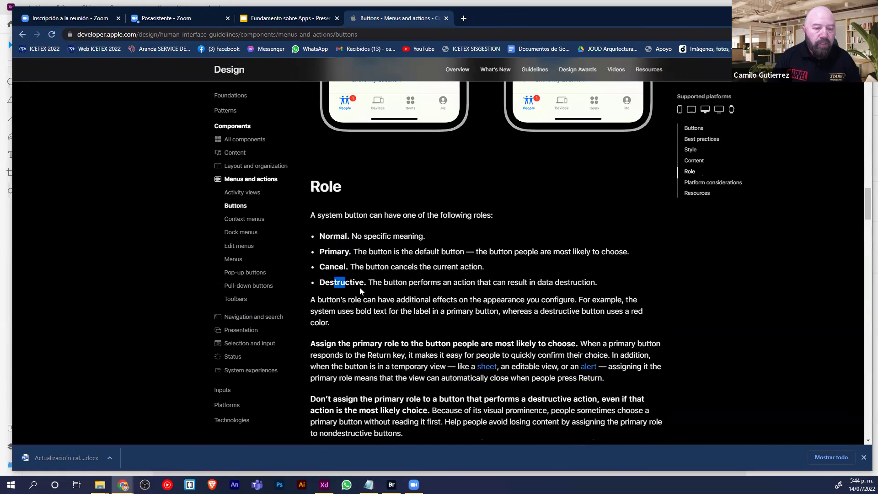
pyautogui.scroll(-1, 360, 287)
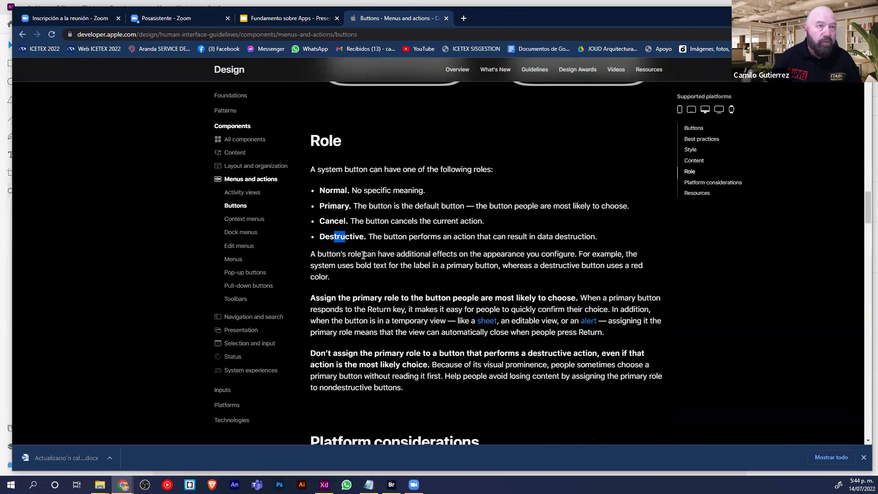
# Examine the platform considerations for buttons, from gradient buttons through the watchOS examples to the resources
pyautogui.scroll(-3, 365, 256)
pyautogui.scroll(-15, 366, 257)
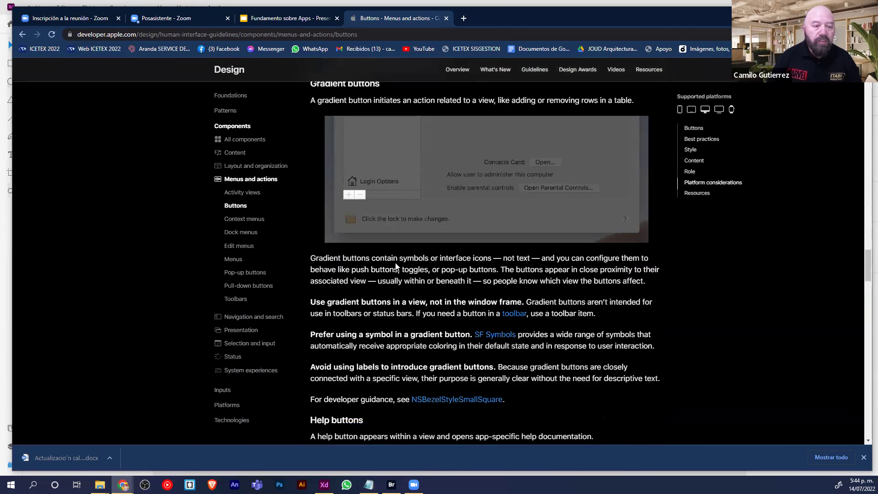
pyautogui.scroll(-11, 397, 267)
pyautogui.scroll(-10, 396, 268)
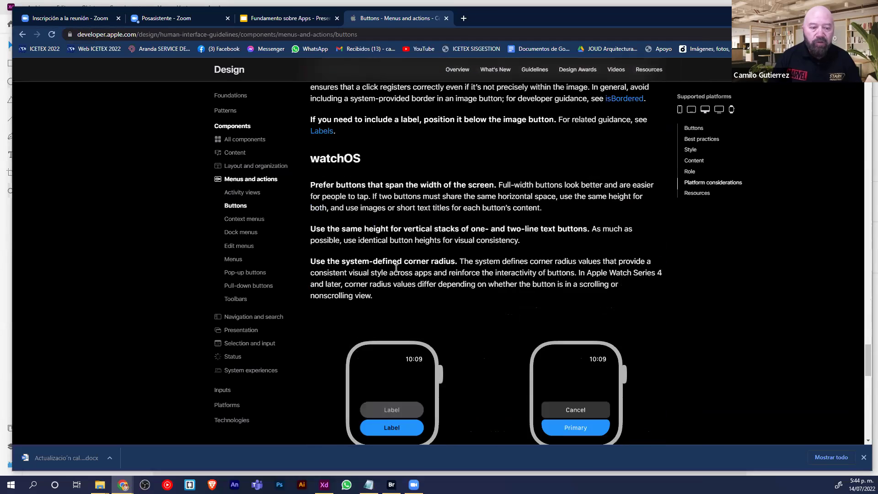
pyautogui.scroll(-4, 397, 267)
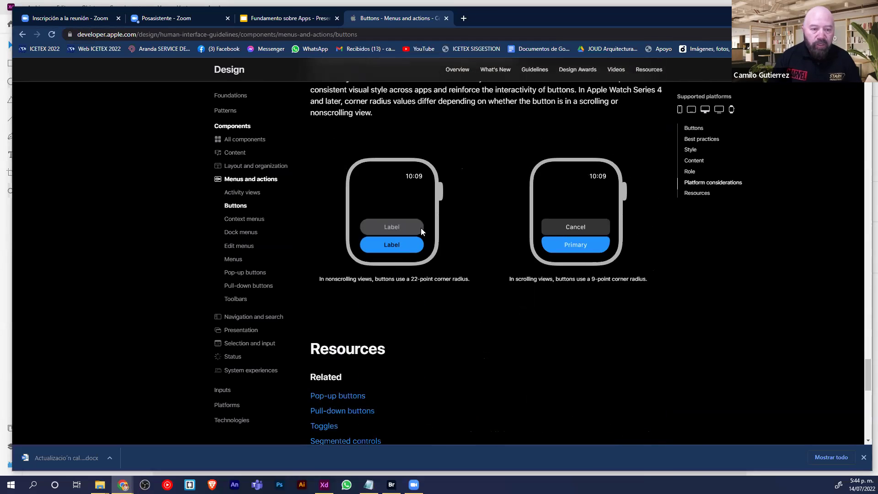
pyautogui.scroll(-9, 395, 223)
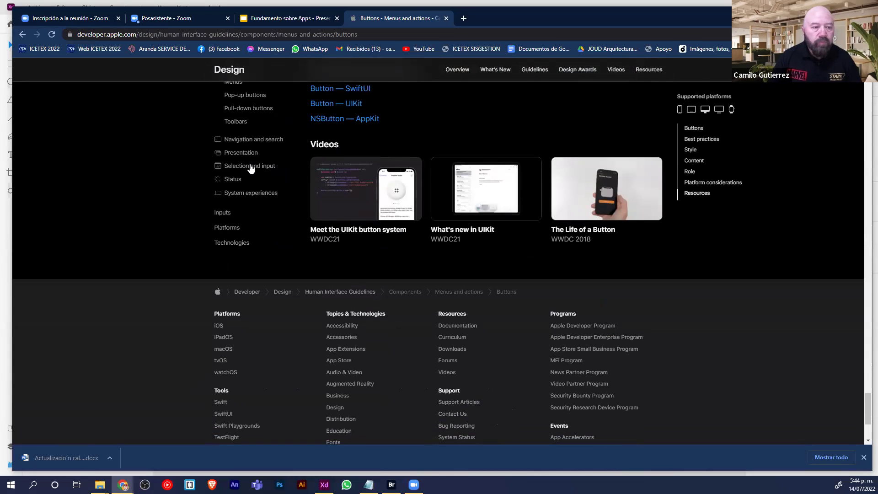
# Open the All components overview, filter it to watchOS and look through the component categories
pyautogui.scroll(9, 251, 168)
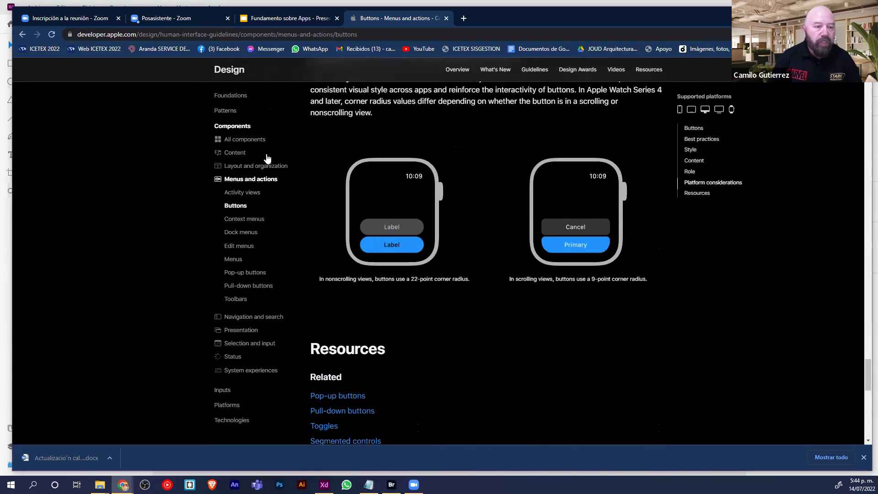
pyautogui.click(247, 144)
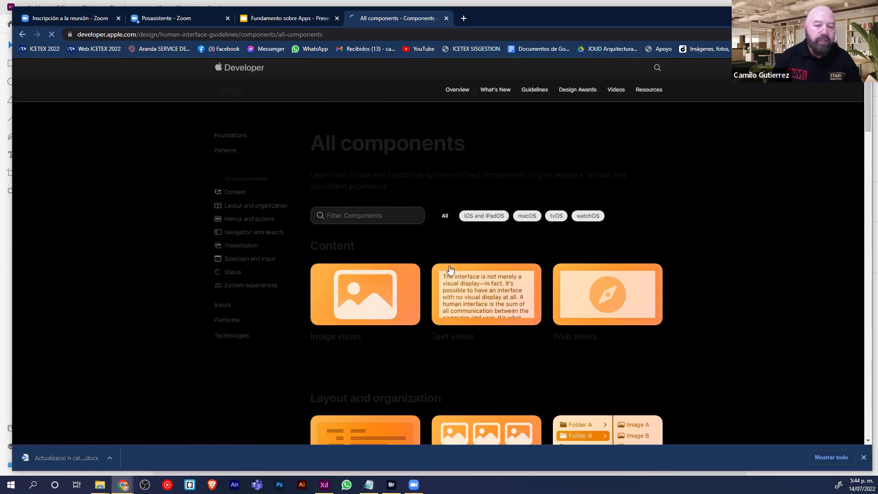
pyautogui.click(598, 221)
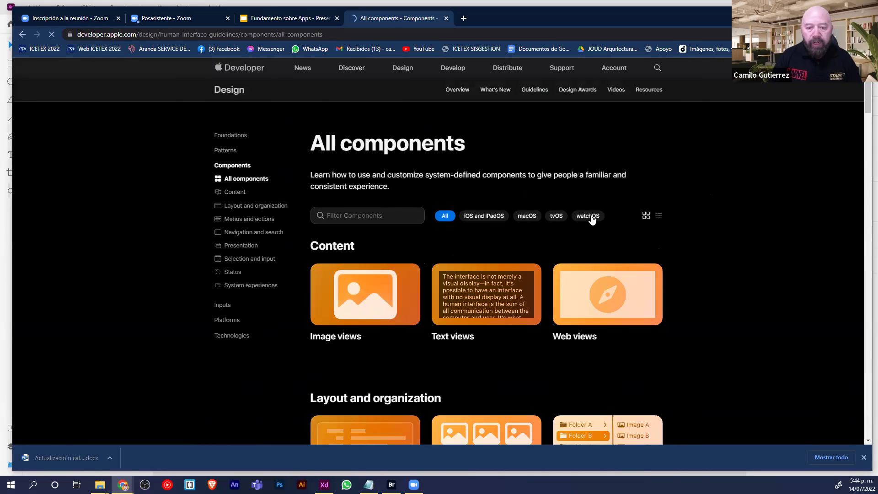
pyautogui.scroll(-2, 601, 199)
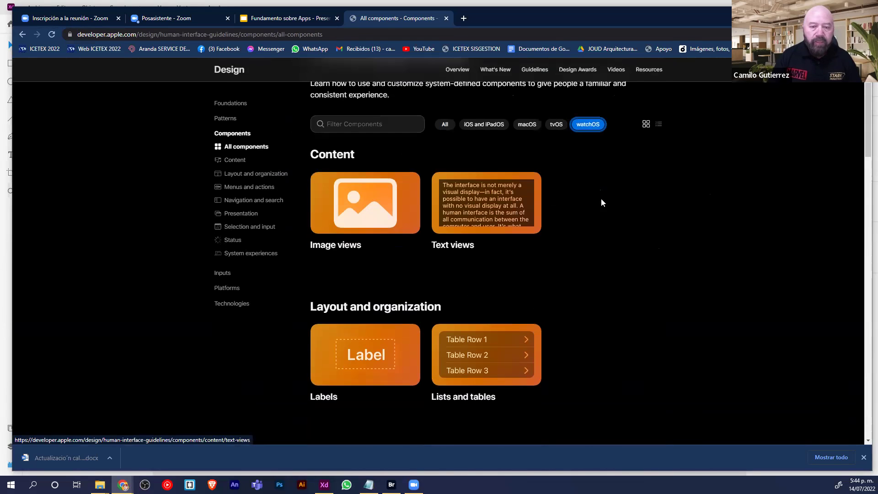
pyautogui.scroll(-5, 487, 287)
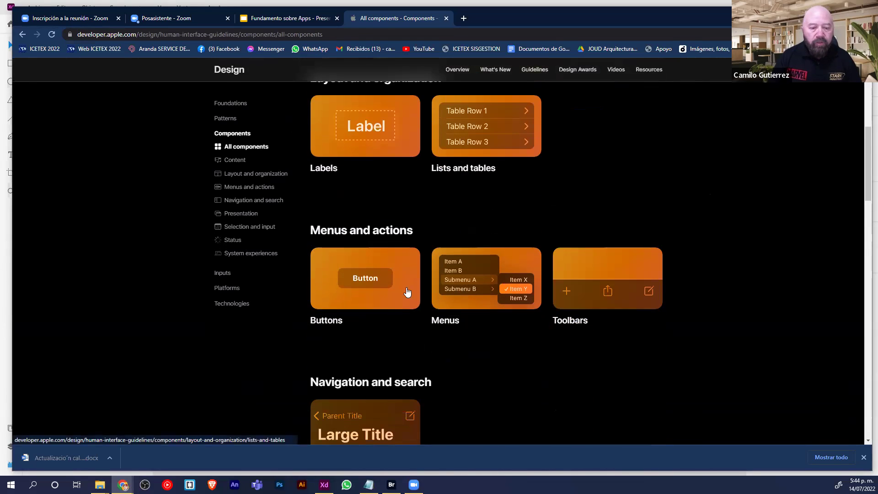
pyautogui.scroll(-3, 411, 306)
pyautogui.scroll(-10, 411, 306)
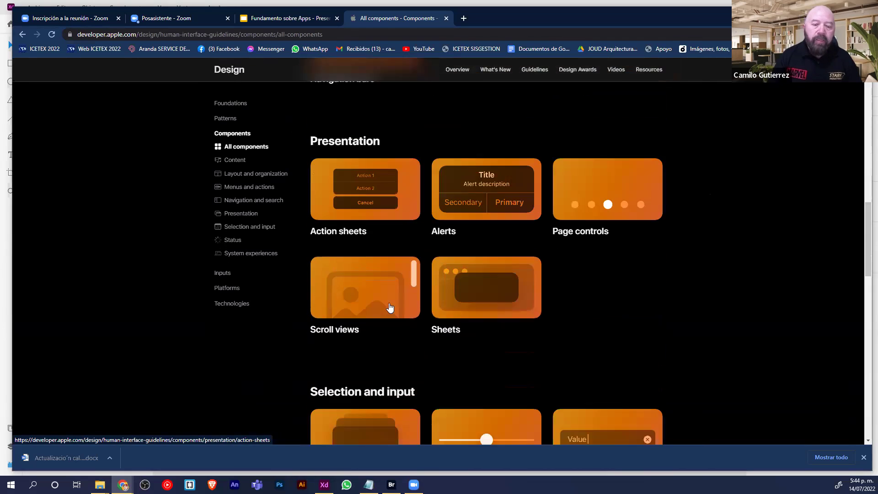
pyautogui.scroll(1, 390, 305)
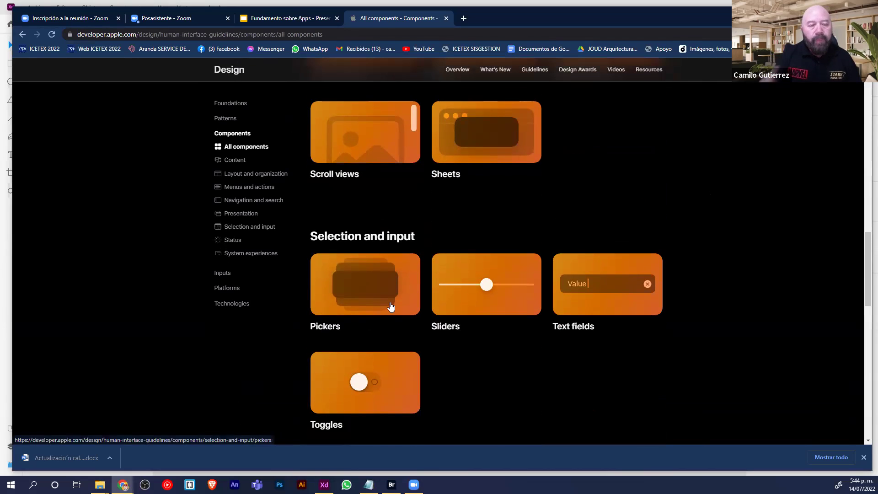
# Open the Material Google guidelines linked in the presentation and look through the homepage to the Material Design 2 section
pyautogui.click(292, 18)
pyautogui.click(222, 366)
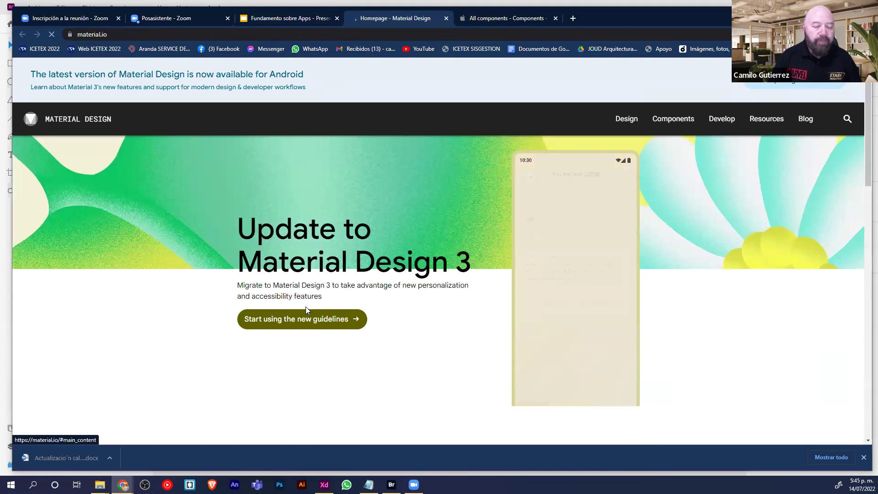
pyautogui.scroll(-1, 364, 289)
pyautogui.scroll(-6, 363, 290)
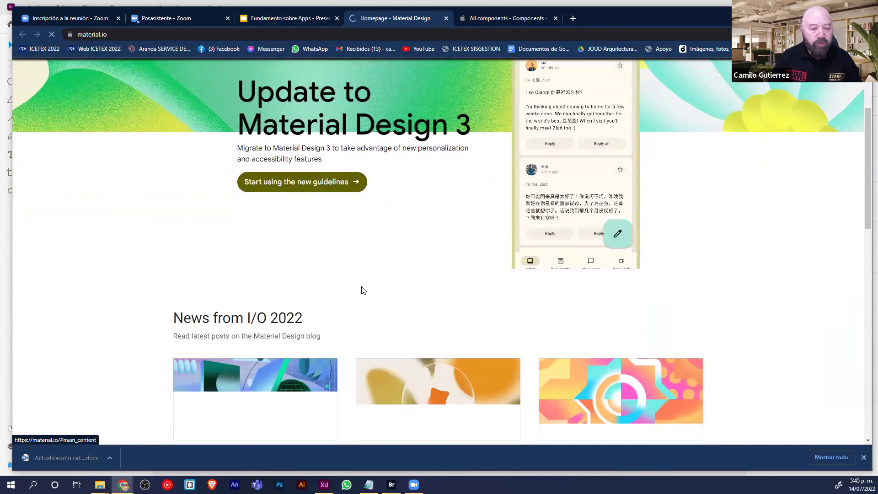
pyautogui.scroll(-7, 354, 279)
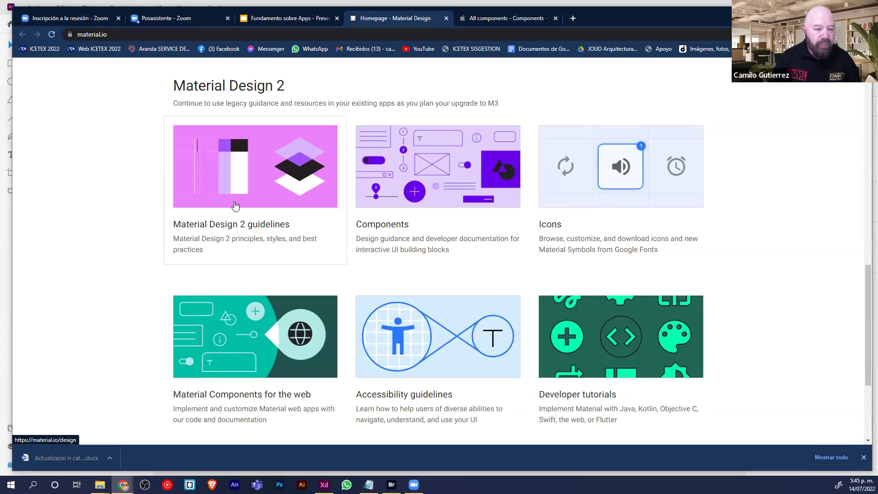
# Open the Material Design 2 guidelines and look over the Design page
pyautogui.click(235, 206)
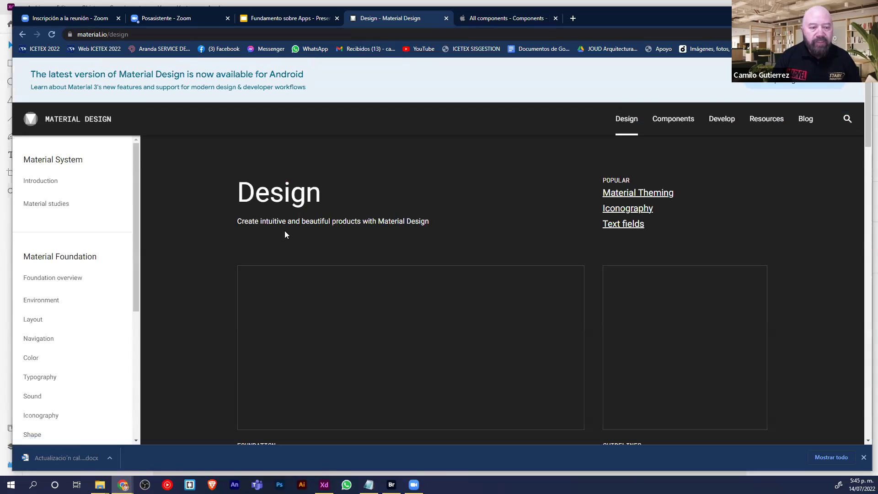
pyautogui.scroll(-2, 284, 231)
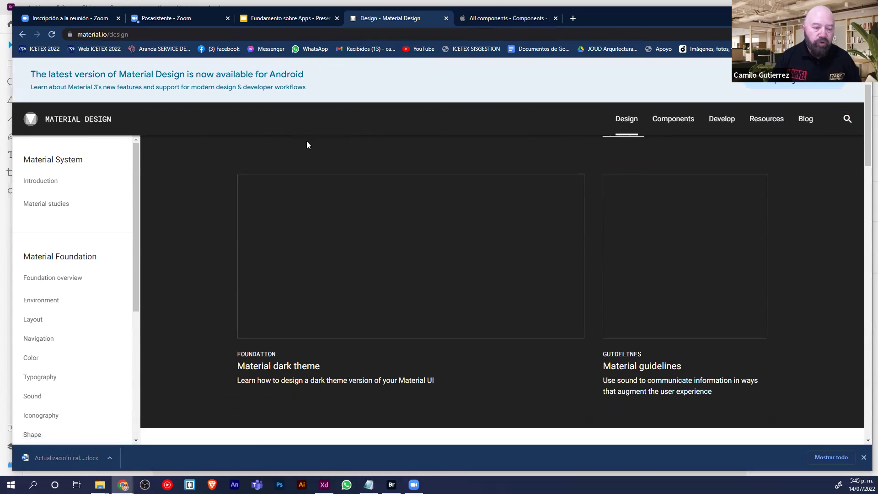
pyautogui.scroll(-4, 301, 155)
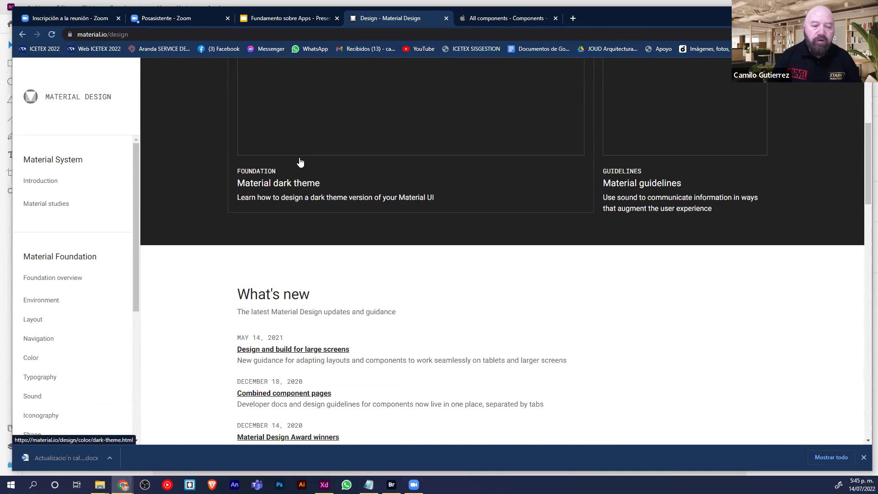
pyautogui.scroll(-3, 296, 173)
pyautogui.scroll(9, 294, 169)
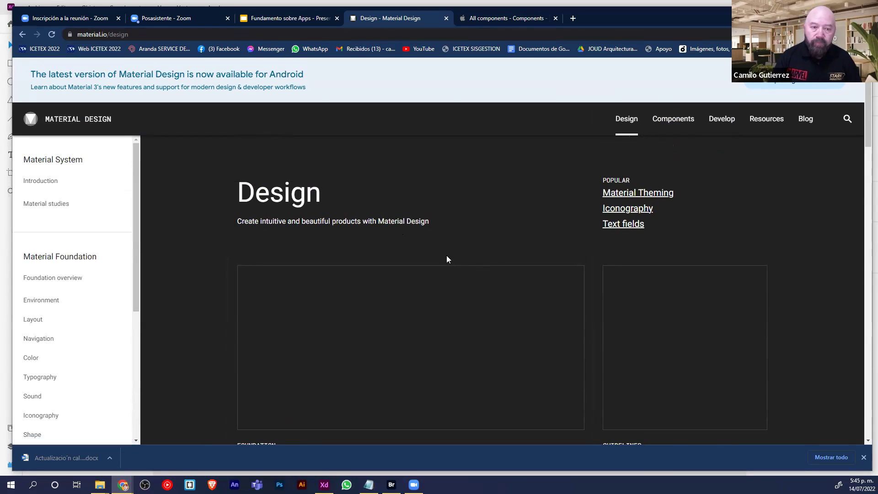
# Open the IBM guidelines linked in the presentation and view the Color and 2x Grid pages
pyautogui.click(290, 18)
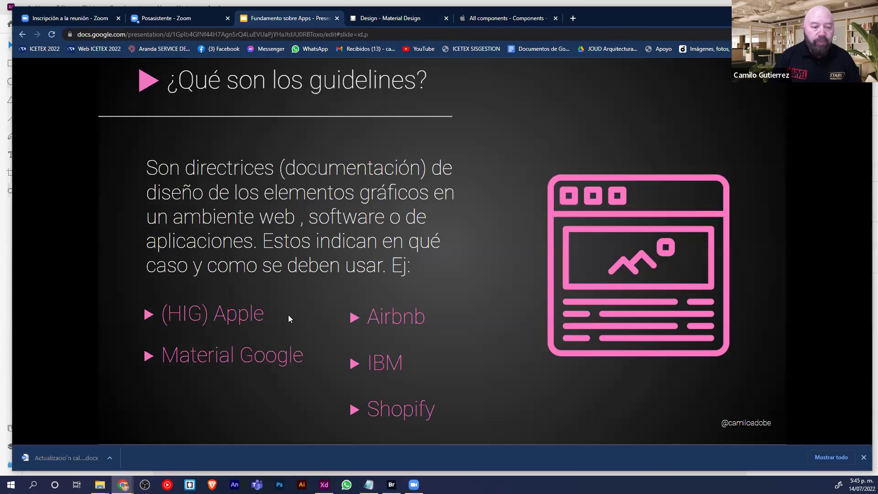
pyautogui.click(385, 366)
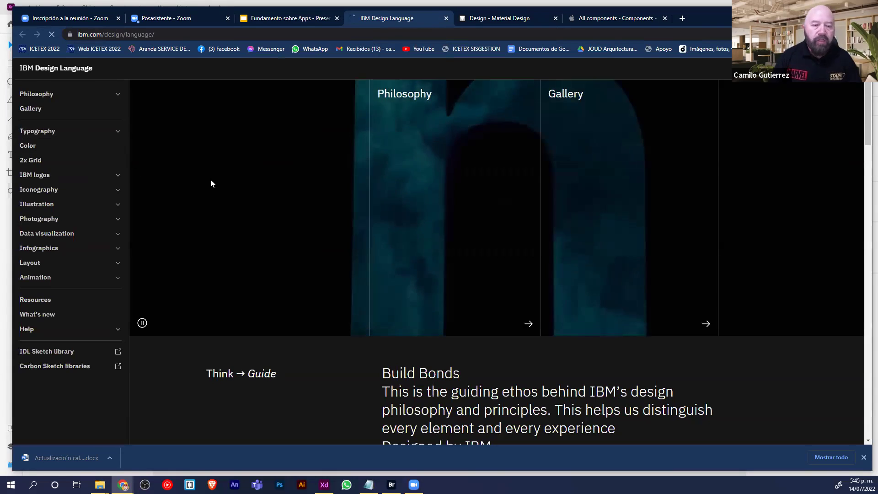
pyautogui.click(64, 150)
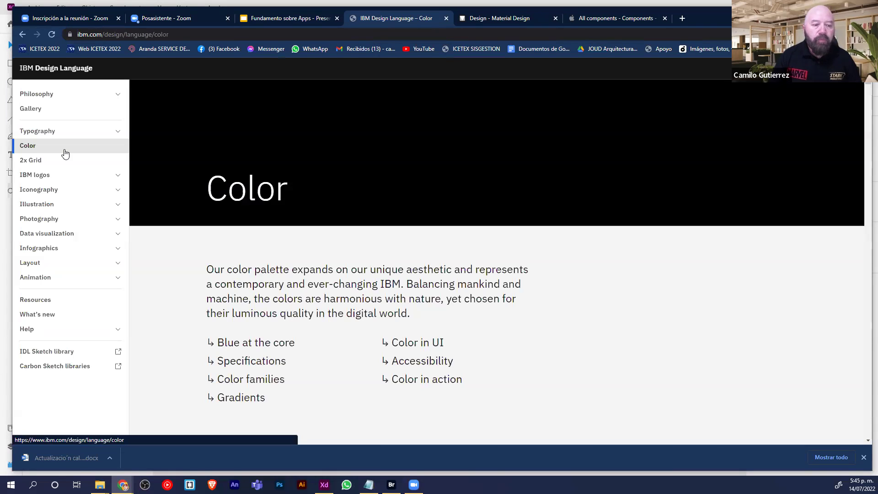
pyautogui.click(56, 168)
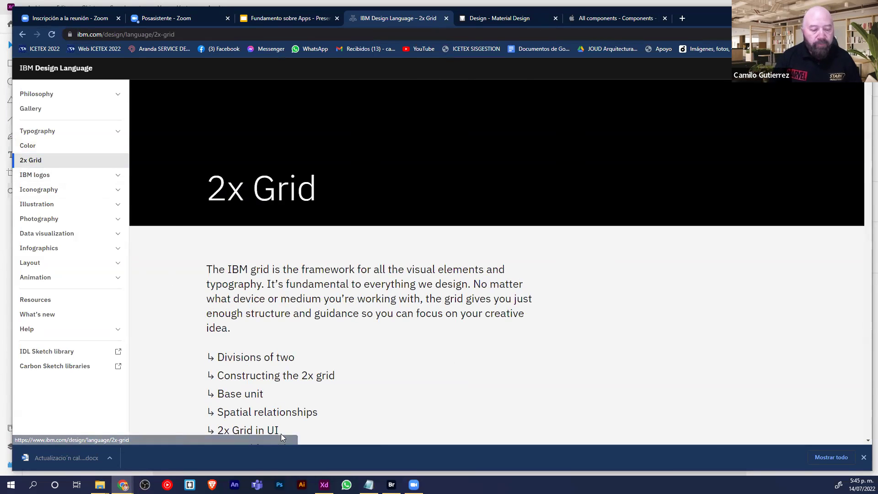
# Switch to Adobe XD, open its web page for getting UI kits and dismiss the regional site prompt
pyautogui.click(324, 484)
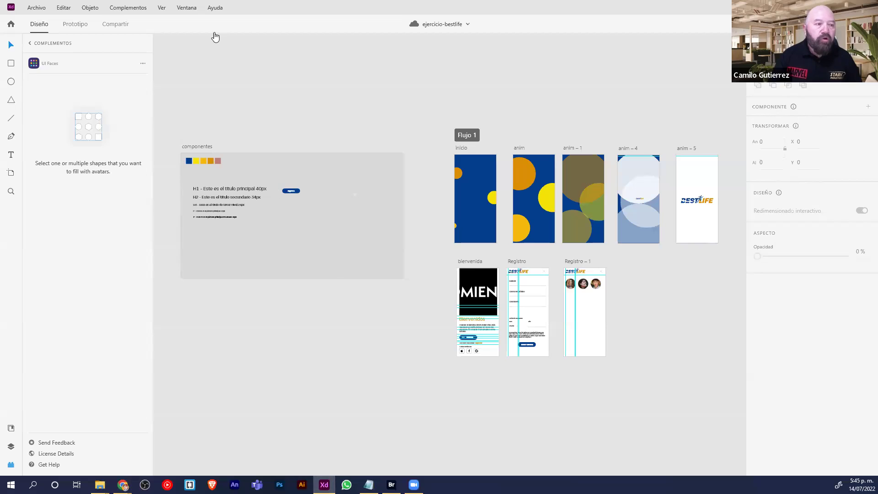
pyautogui.moveTo(325, 485)
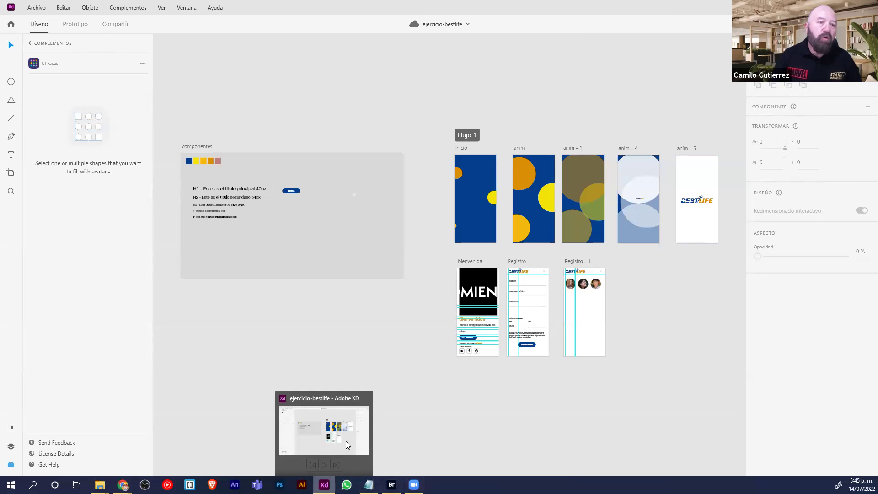
pyautogui.click(35, 9)
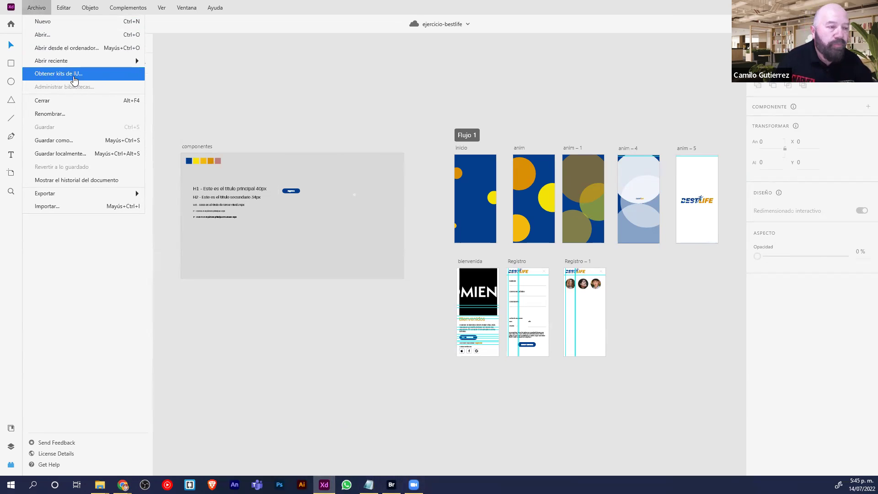
pyautogui.click(74, 77)
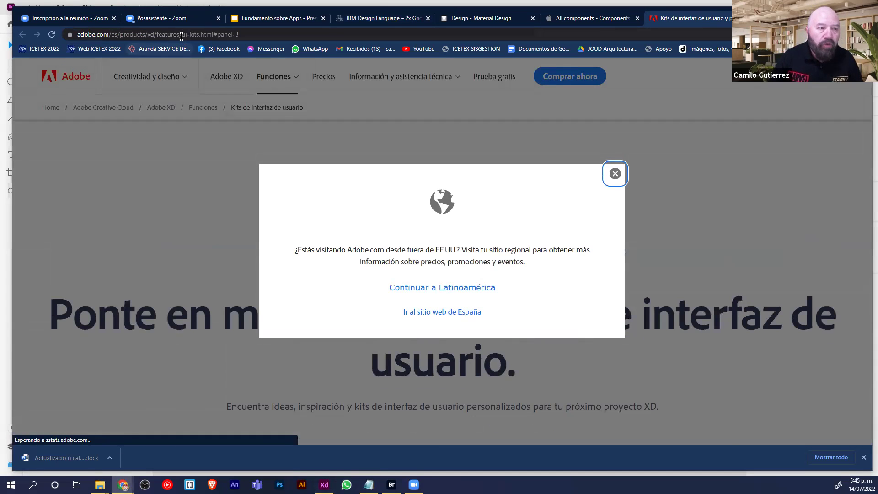
pyautogui.click(615, 175)
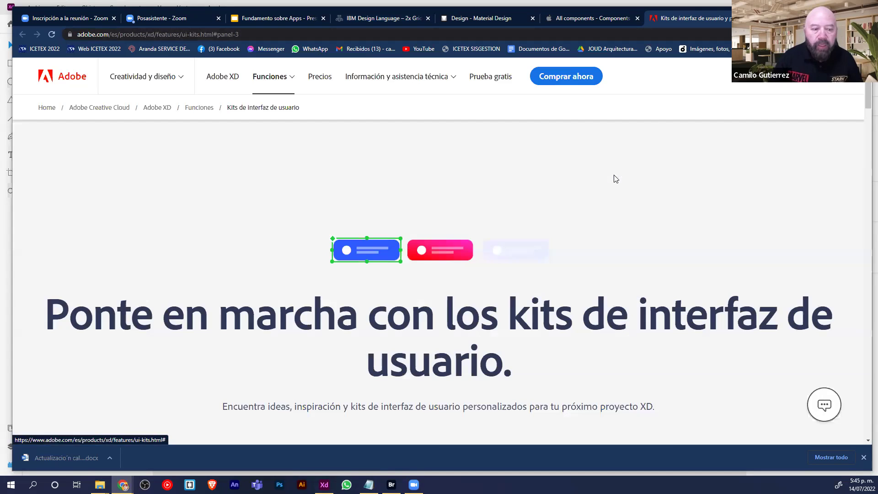
# Read the Apple Design kit section of the Adobe XD UI kits page and refer back to the Apple components guidelines
pyautogui.click(110, 33)
pyautogui.scroll(-1, 238, 176)
pyautogui.scroll(-2, 237, 179)
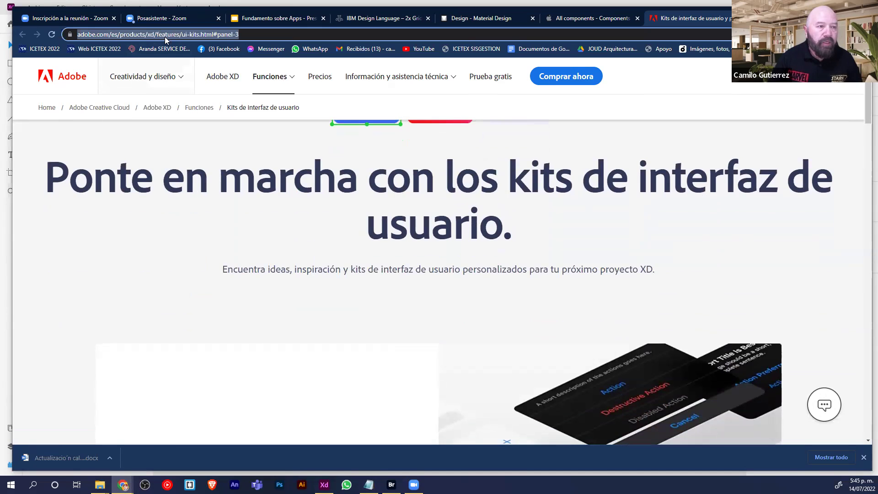
pyautogui.scroll(3, 255, 229)
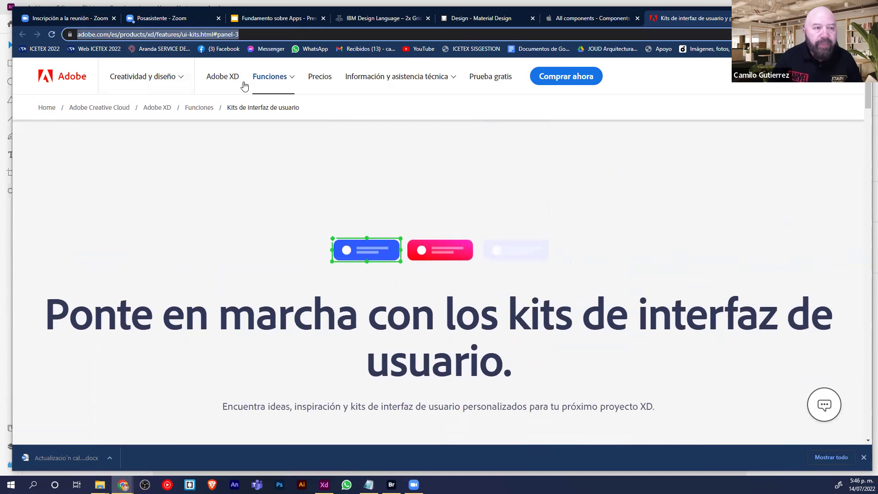
pyautogui.scroll(-10, 214, 249)
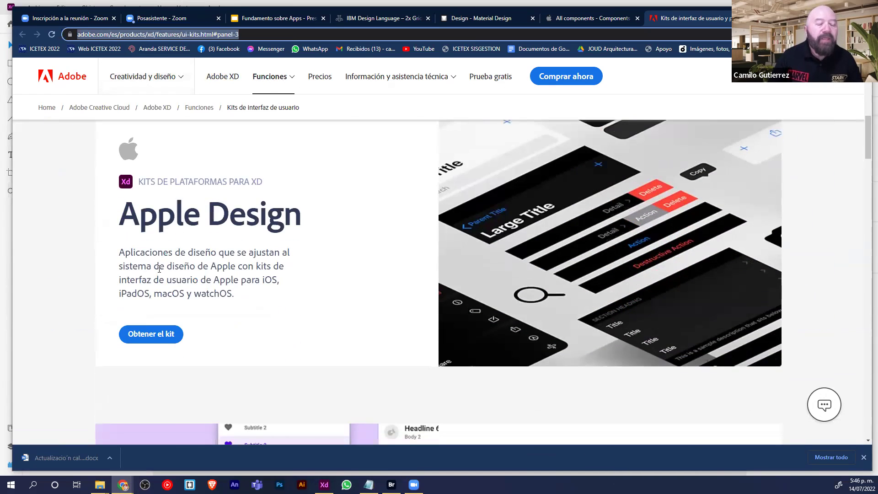
pyautogui.scroll(1, 165, 228)
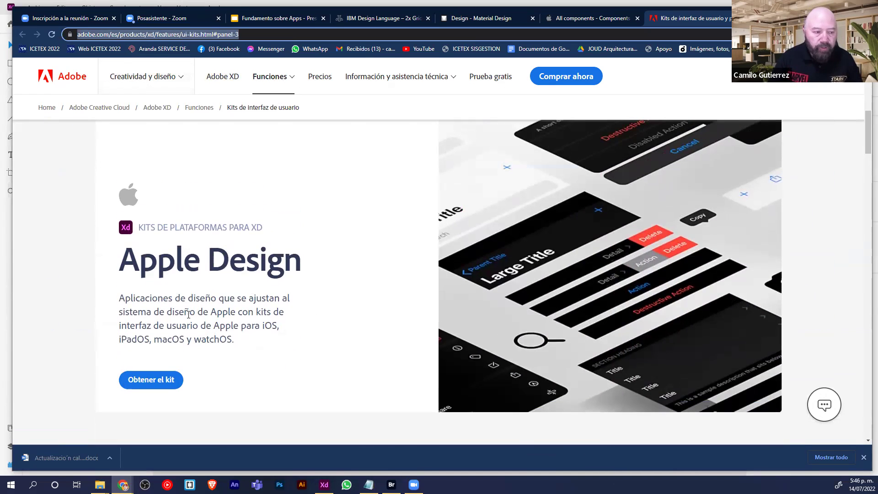
pyautogui.moveTo(171, 305); pyautogui.dragTo(211, 326)
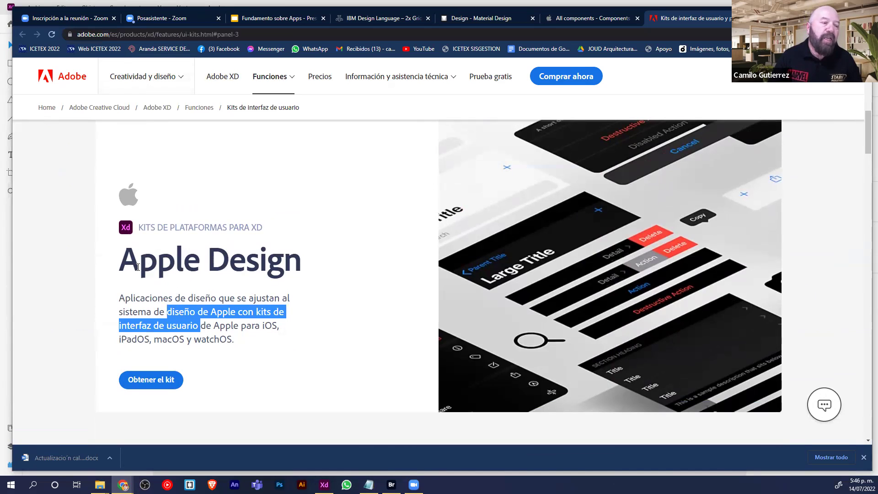
pyautogui.moveTo(141, 227); pyautogui.dragTo(240, 248)
pyautogui.scroll(-1, 242, 241)
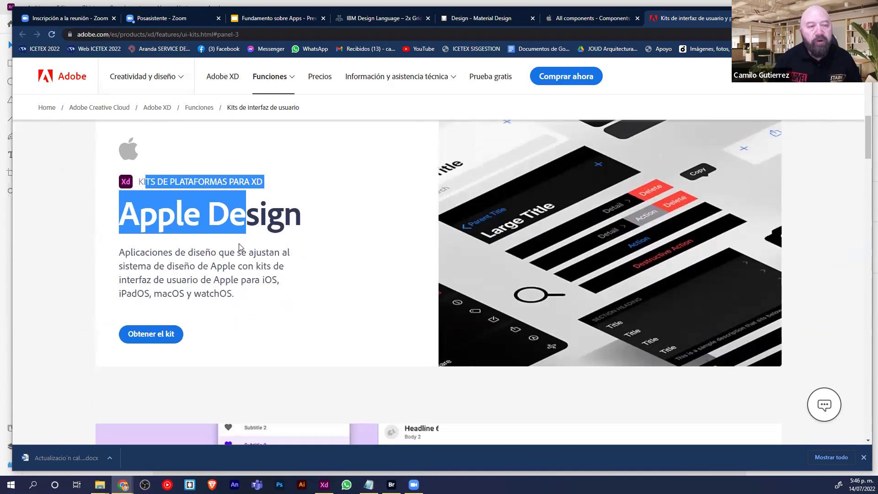
pyautogui.scroll(-2, 244, 300)
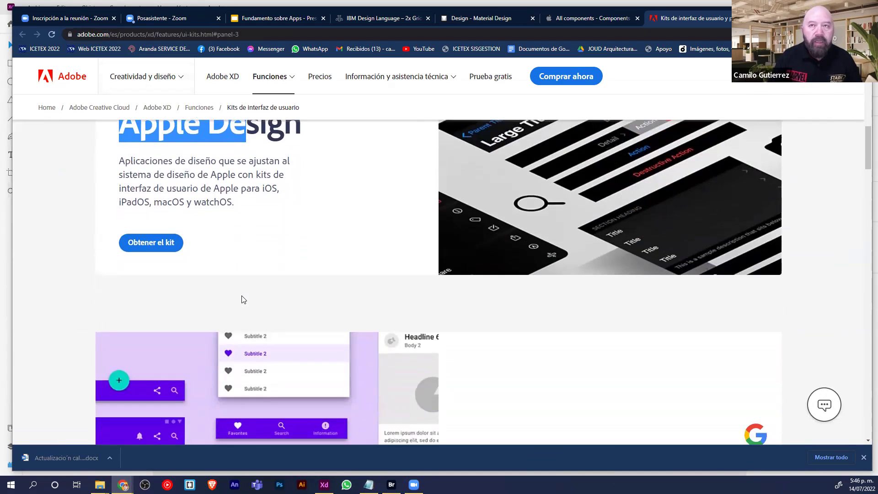
pyautogui.moveTo(264, 191); pyautogui.dragTo(238, 206)
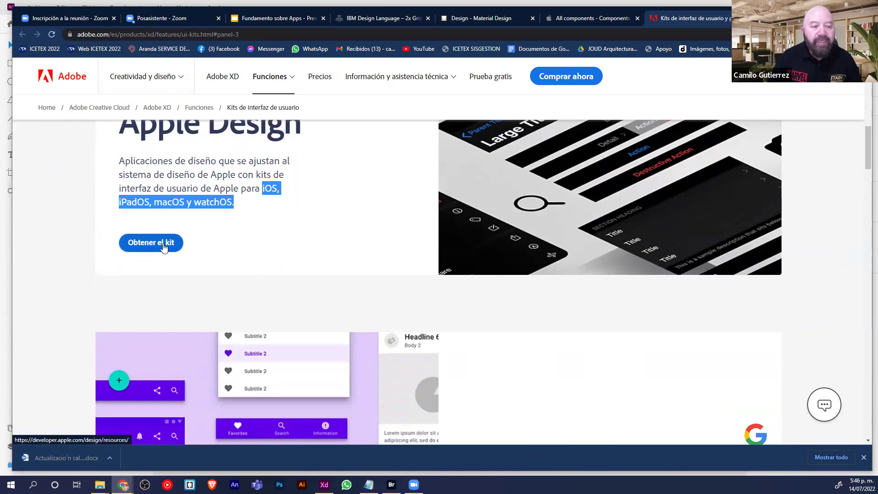
pyautogui.click(561, 17)
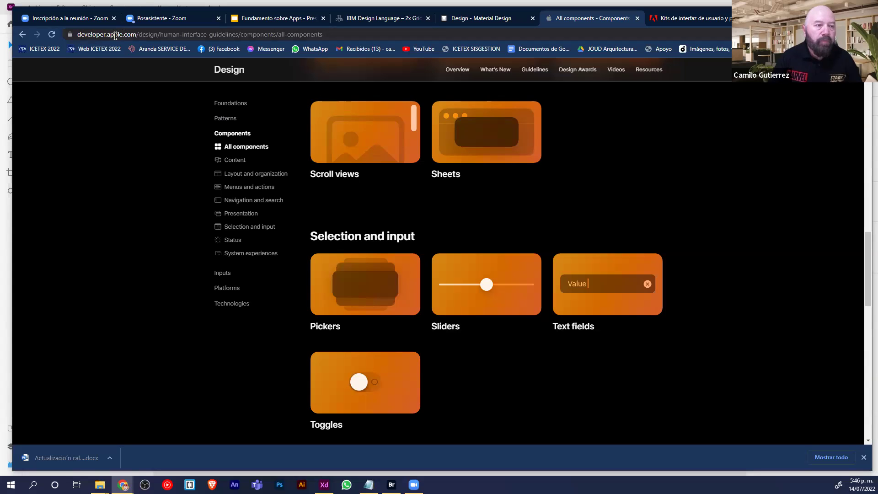
pyautogui.click(672, 17)
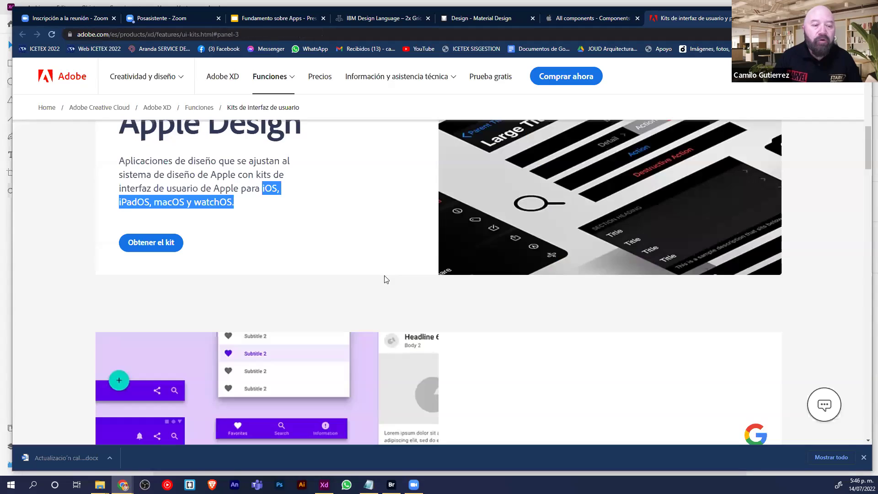
# Download the Google Material Design kit for XD, saving xd-material-design-light-and-dark-themes.zip to the desktop folder (Escritorio)
pyautogui.scroll(-2, 226, 294)
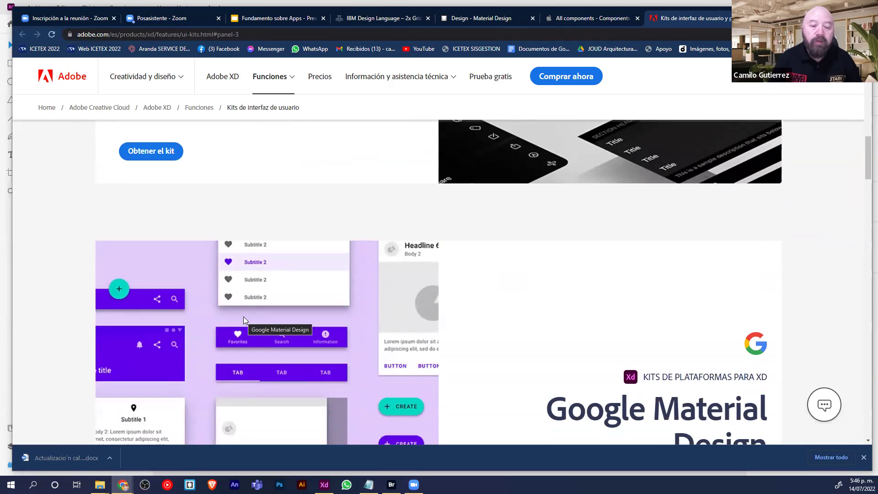
pyautogui.scroll(-3, 243, 317)
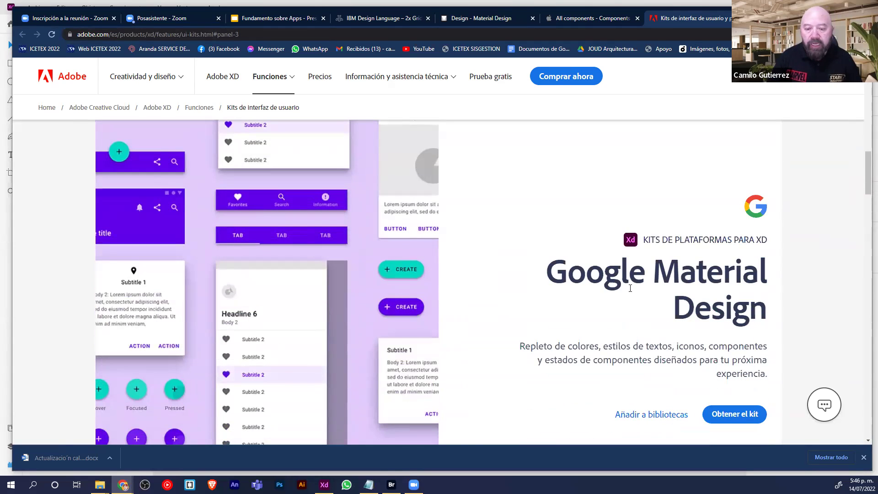
pyautogui.scroll(-1, 646, 289)
pyautogui.scroll(5, 641, 297)
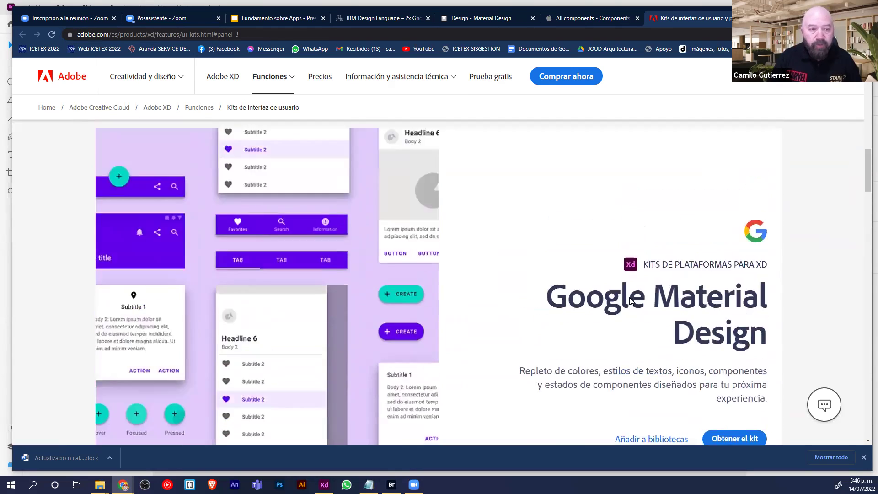
pyautogui.scroll(-7, 627, 298)
pyautogui.click(737, 285)
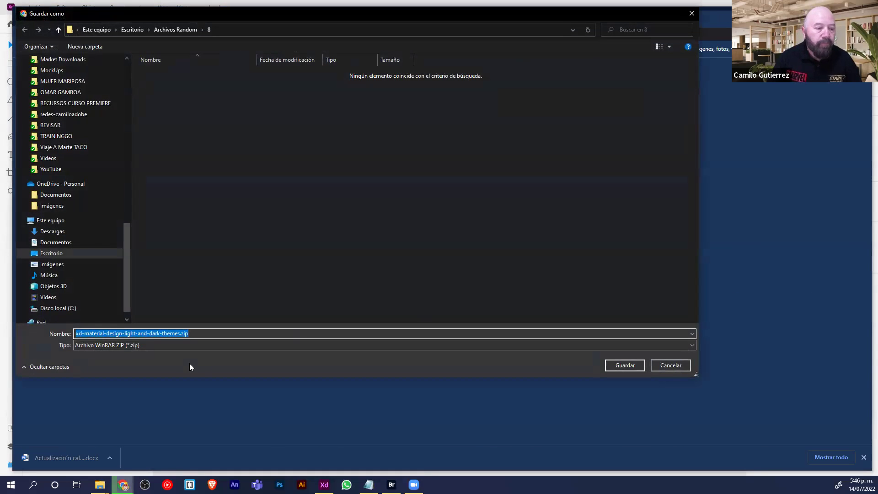
pyautogui.click(125, 30)
pyautogui.click(630, 366)
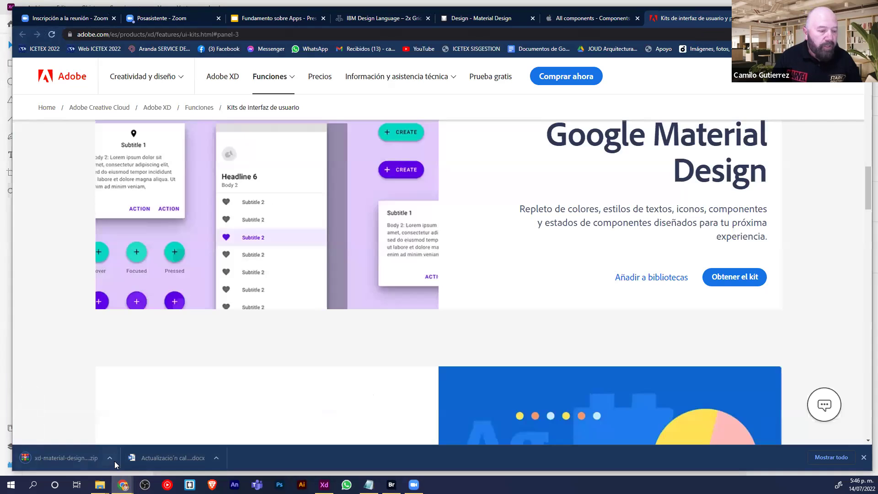
# Show the downloaded kit zip in its folder, place it on the clipboard and open the desktop's Deco folder
pyautogui.click(111, 457)
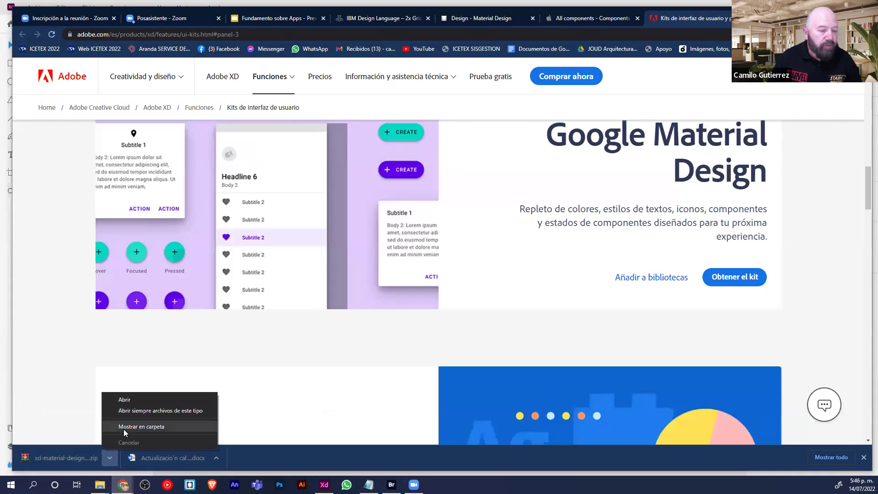
pyautogui.click(124, 428)
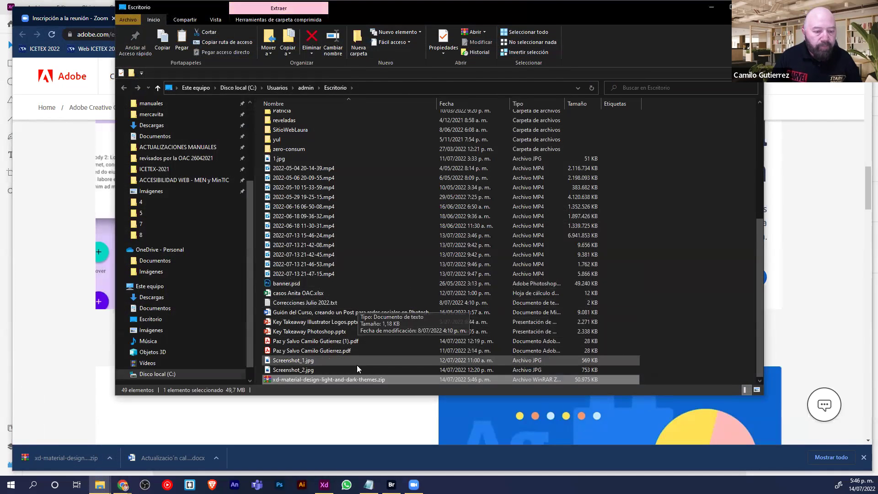
pyautogui.doubleClick(273, 379)
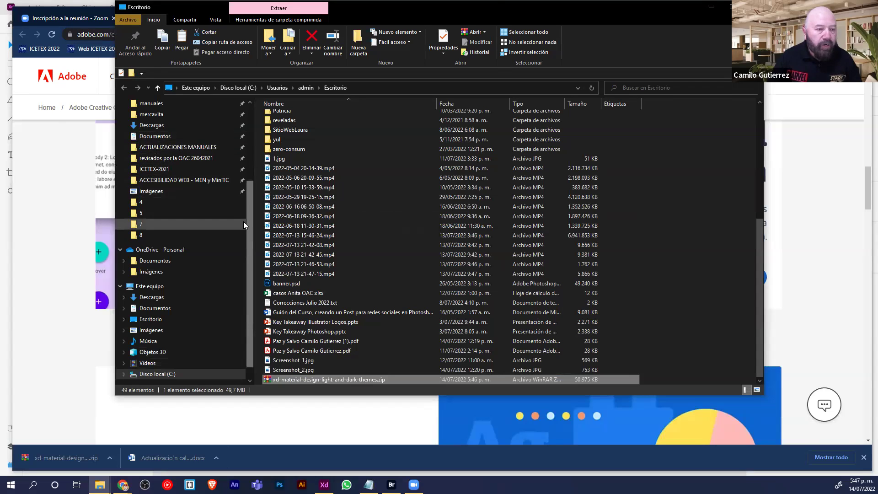
pyautogui.scroll(4, 248, 220)
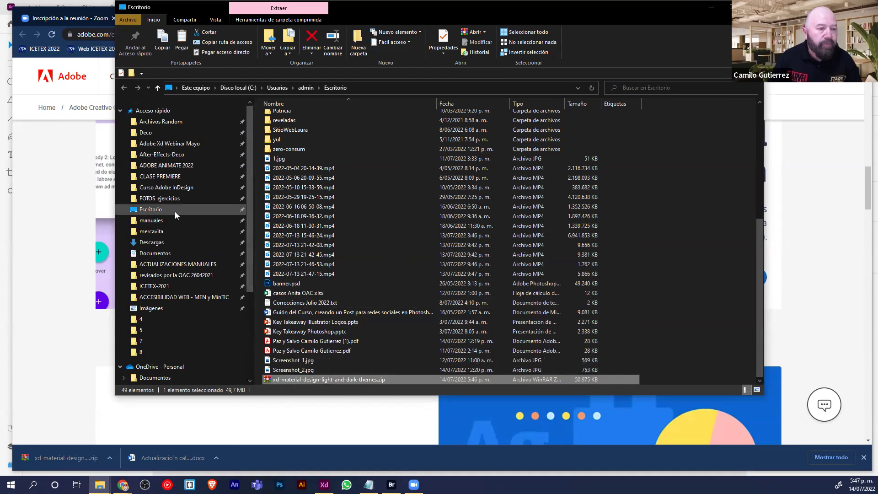
pyautogui.click(157, 211)
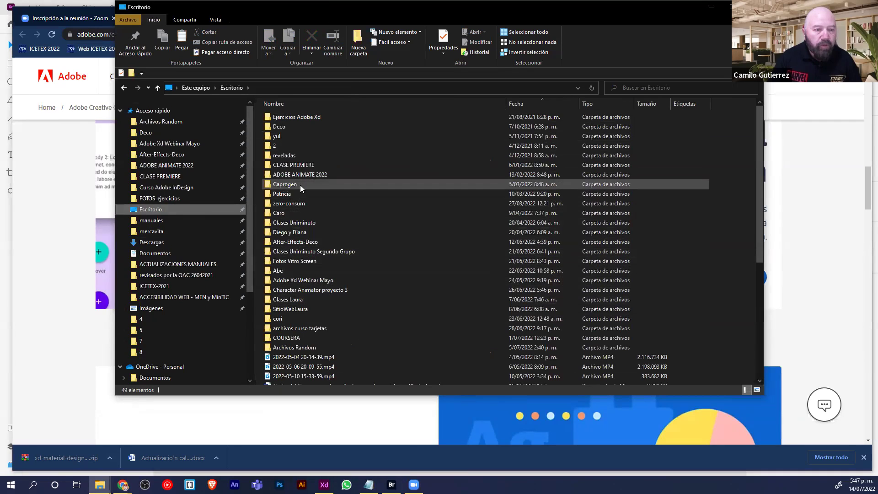
pyautogui.doubleClick(300, 127)
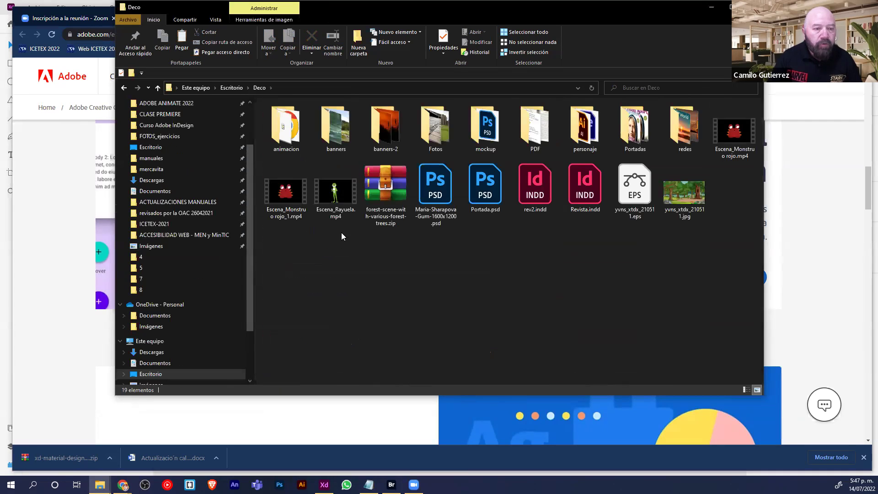
# Create a folder named Xd inside Deco and paste the Material Design kit zip into it
pyautogui.click(359, 46)
pyautogui.write('Xd')
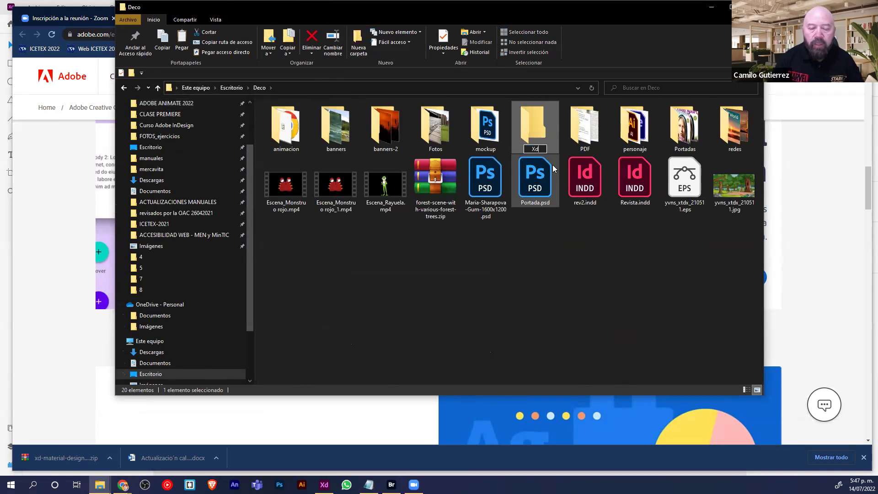
pyautogui.press('Return')
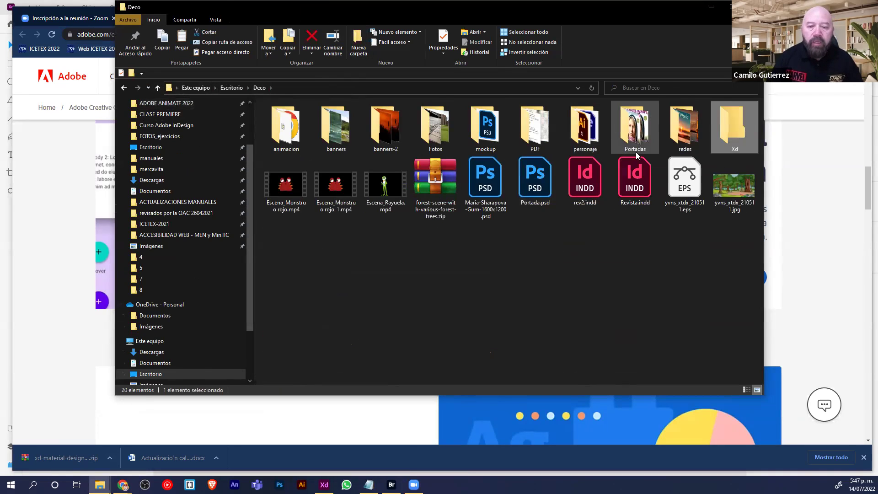
pyautogui.doubleClick(721, 131)
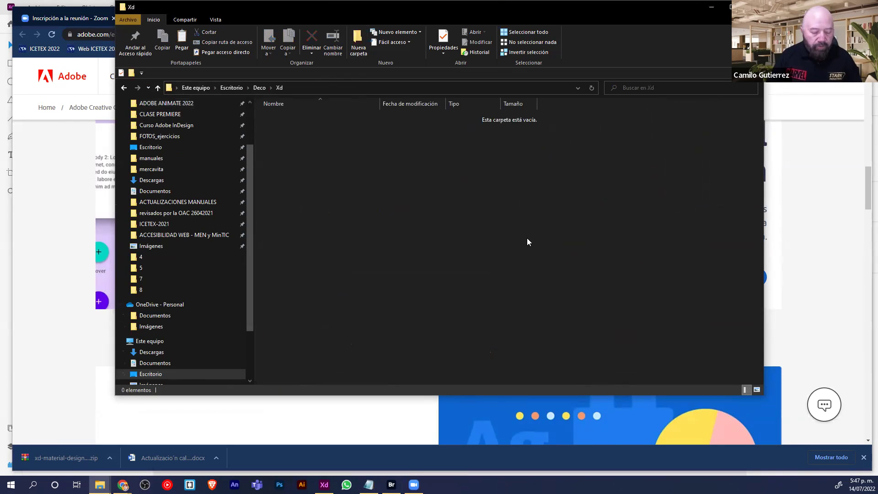
pyautogui.hotkey('ctrl', 'v')
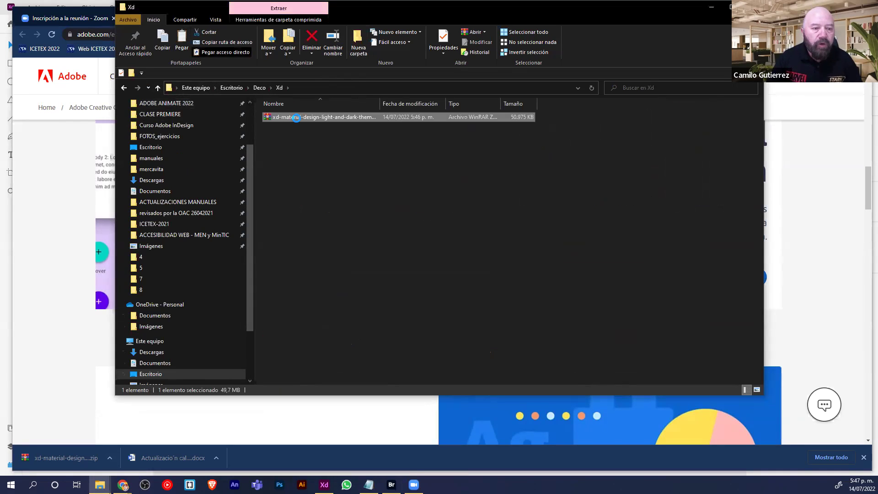
# Extract the kit zip directly into the Xd folder and widen the name column to show the full file names
pyautogui.rightClick(296, 118)
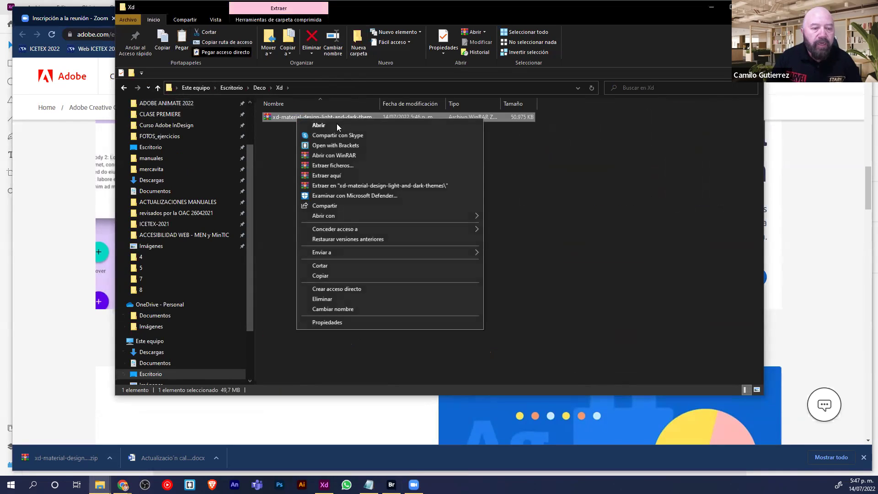
pyautogui.click(366, 176)
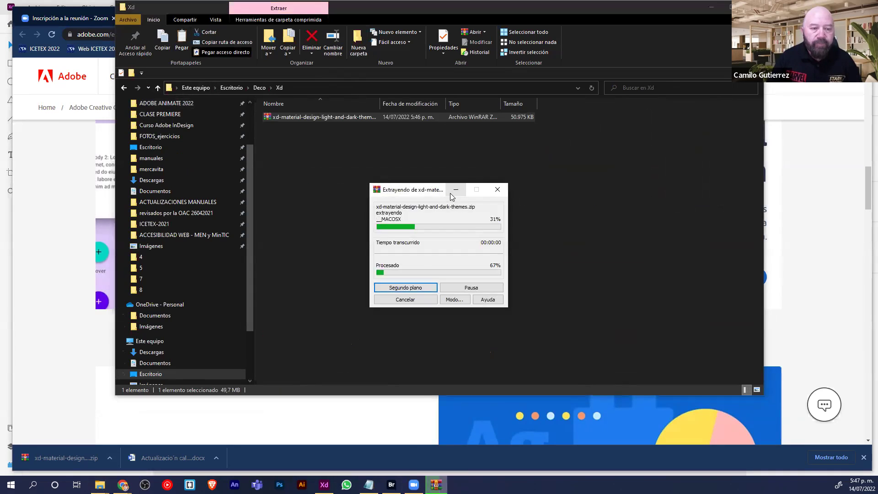
pyautogui.click(354, 175)
pyautogui.moveTo(380, 104); pyautogui.dragTo(468, 102)
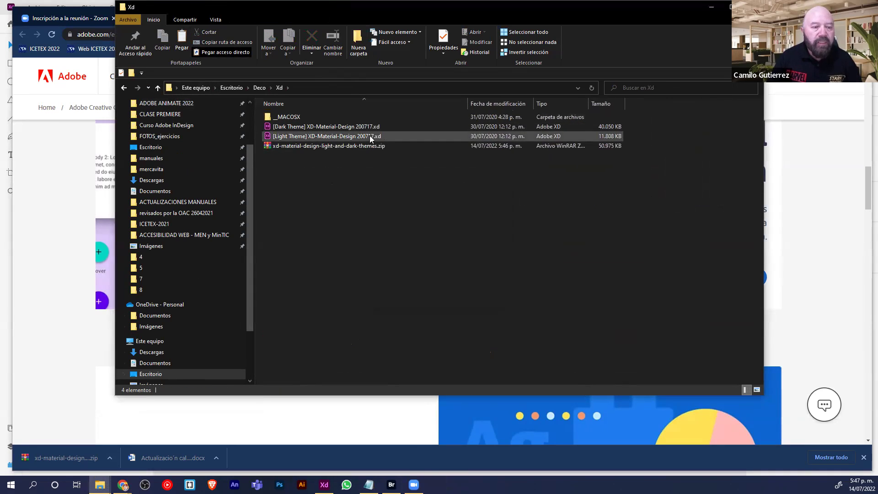
# Open the file [Dark Theme] XD-Material-Design 200717.xd in Adobe XD and maximize its window
pyautogui.click(329, 128)
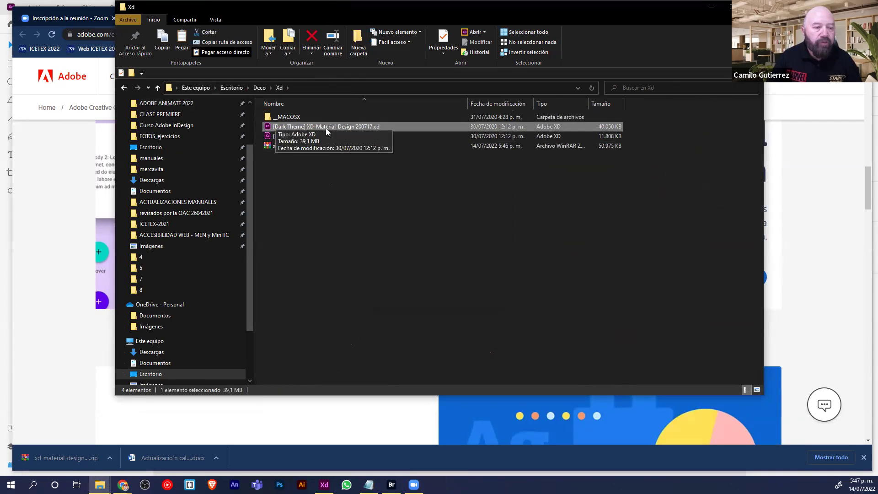
pyautogui.click(306, 225)
pyautogui.click(283, 135)
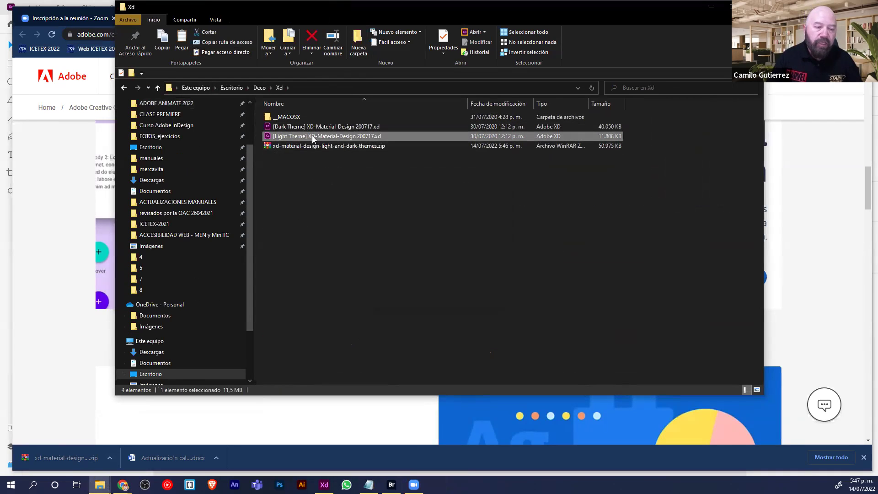
pyautogui.click(294, 126)
pyautogui.doubleClick(295, 126)
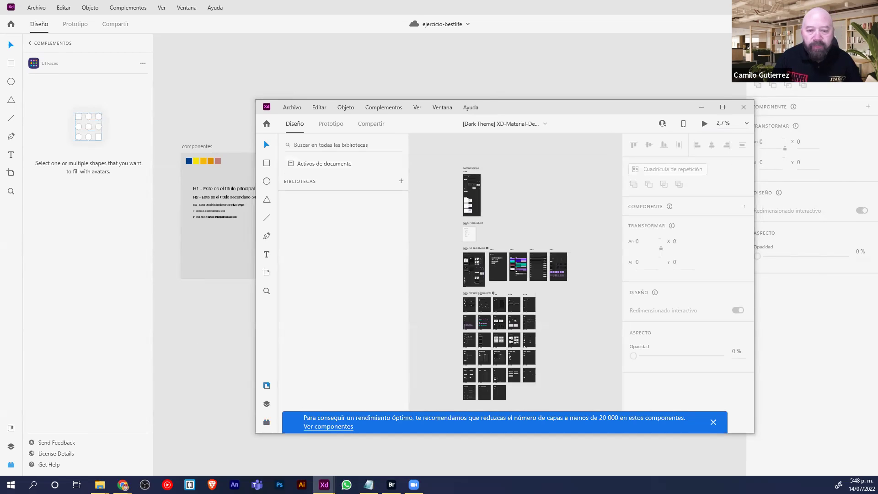
pyautogui.click(721, 109)
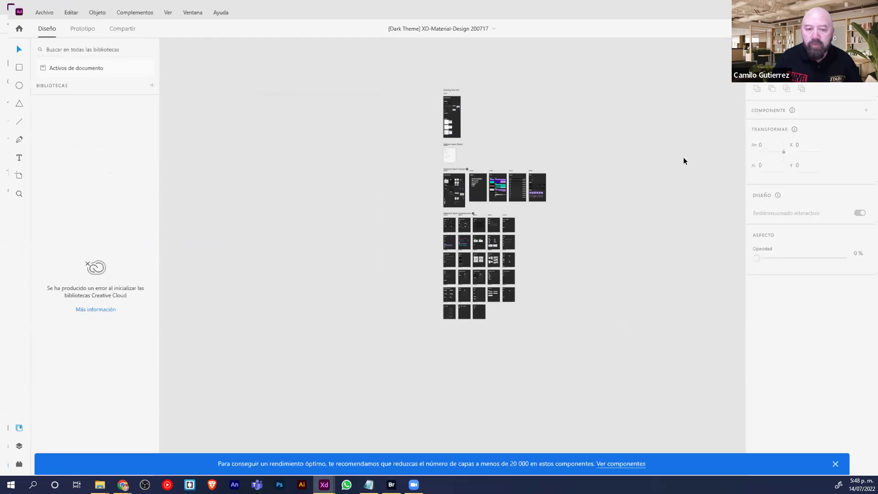
# Examine the FAB artboard in the Material Dark Components section, including the Extended buttons and their states
pyautogui.moveTo(442, 239); pyautogui.dragTo(553, 268)
pyautogui.moveTo(215, 174); pyautogui.dragTo(485, 344)
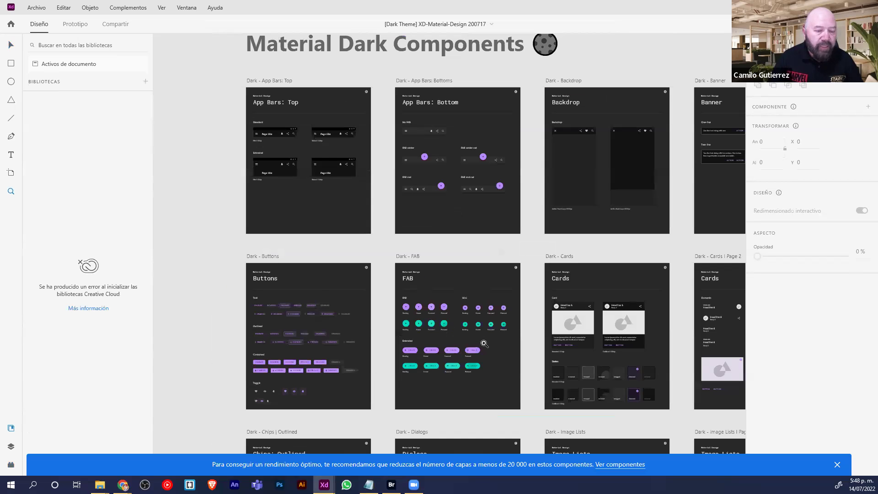
pyautogui.moveTo(390, 260); pyautogui.dragTo(524, 403)
pyautogui.moveTo(281, 210); pyautogui.dragTo(557, 381)
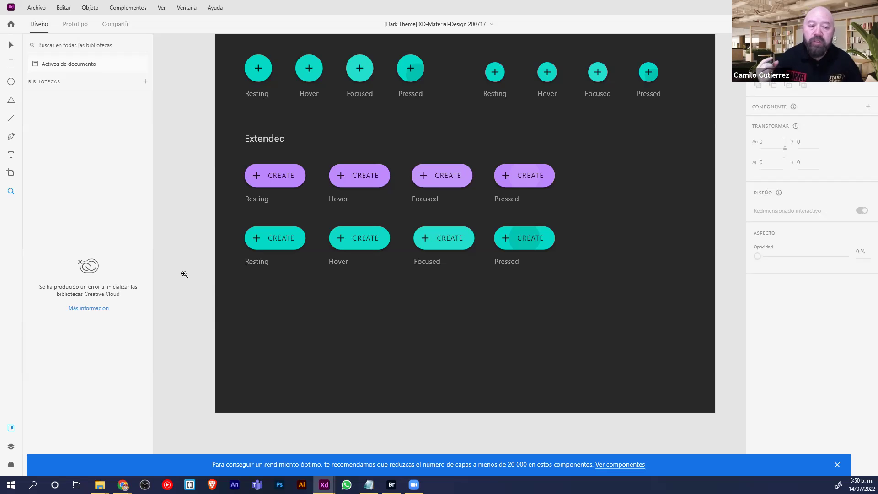
pyautogui.scroll(5, 188, 208)
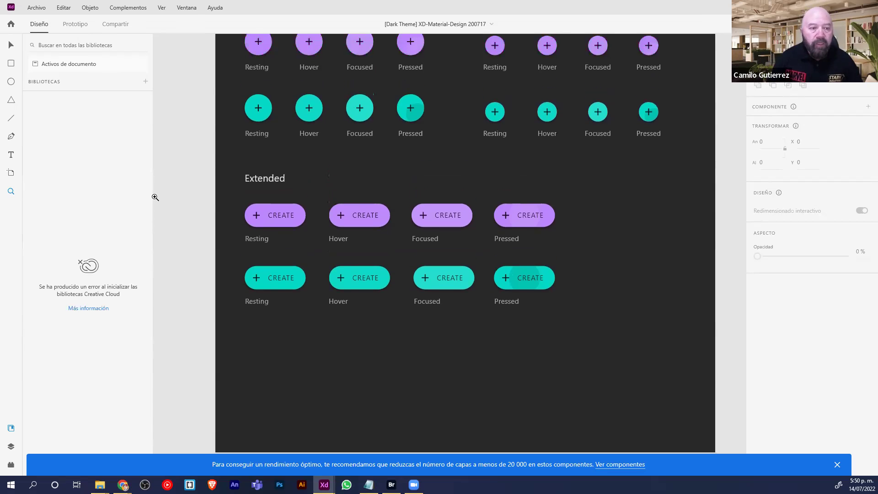
# Examine the Dark - Buttons artboard, including its Outlined, Contained and Toggle buttons
pyautogui.scroll(3, 165, 186)
pyautogui.moveTo(378, 196); pyautogui.dragTo(629, 100)
pyautogui.moveTo(469, 185); pyautogui.dragTo(720, 76)
pyautogui.moveTo(272, 259); pyautogui.dragTo(390, 229)
pyautogui.moveTo(457, 183); pyautogui.dragTo(440, 78)
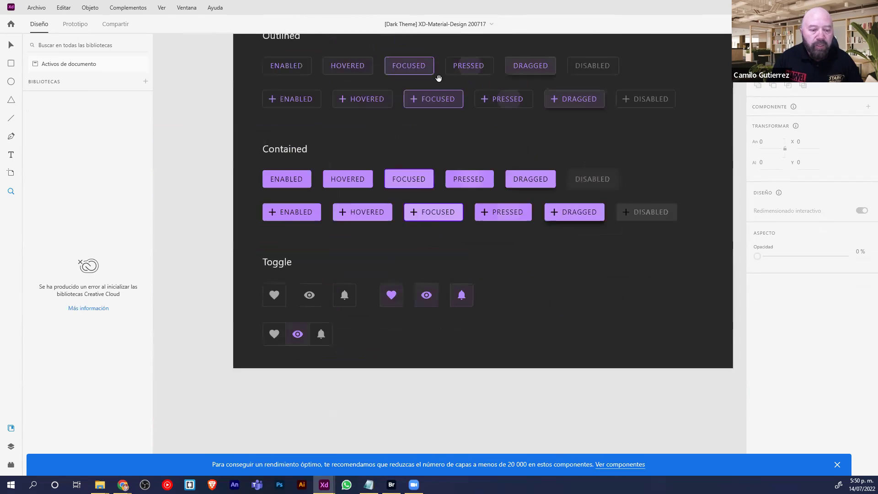
pyautogui.moveTo(333, 353); pyautogui.dragTo(371, 230)
pyautogui.press('z')
pyautogui.moveTo(267, 189); pyautogui.dragTo(465, 253)
pyautogui.scroll(3, 426, 270)
pyautogui.hscroll(5, 388, 290)
pyautogui.scroll(-2, 475, 253)
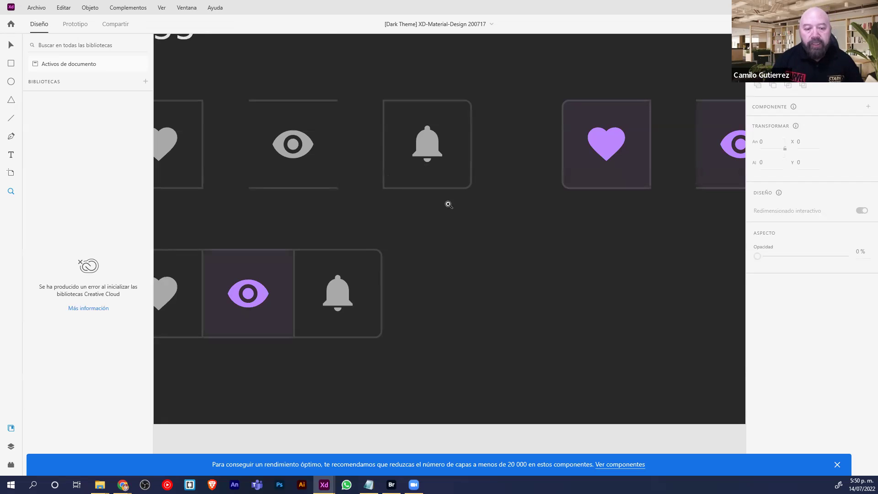
pyautogui.scroll(-4, 530, 270)
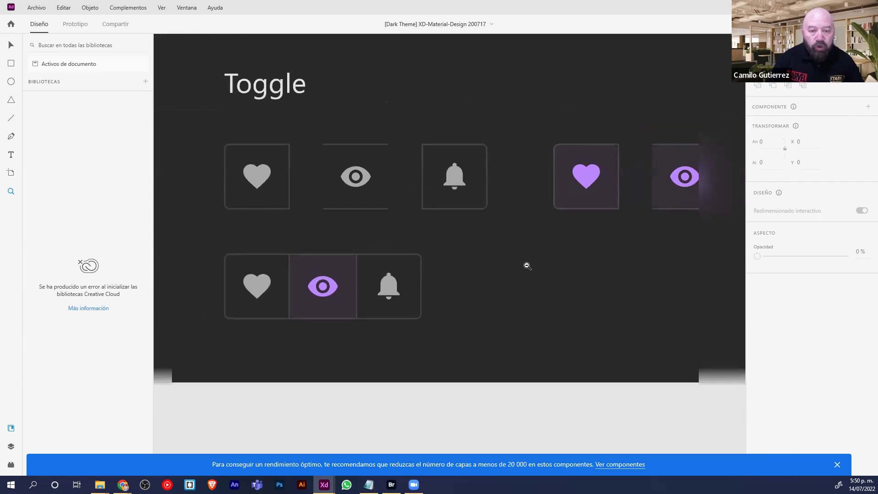
pyautogui.scroll(3, 515, 233)
pyautogui.scroll(15, 450, 316)
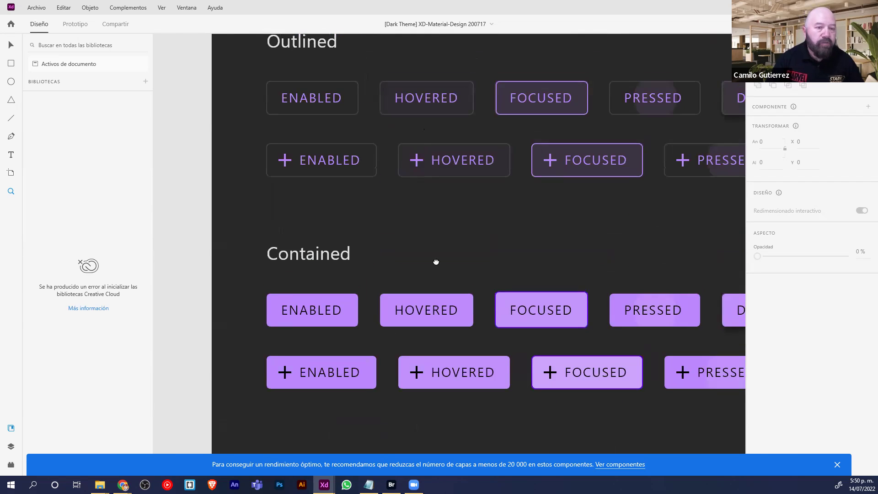
pyautogui.scroll(2, 433, 173)
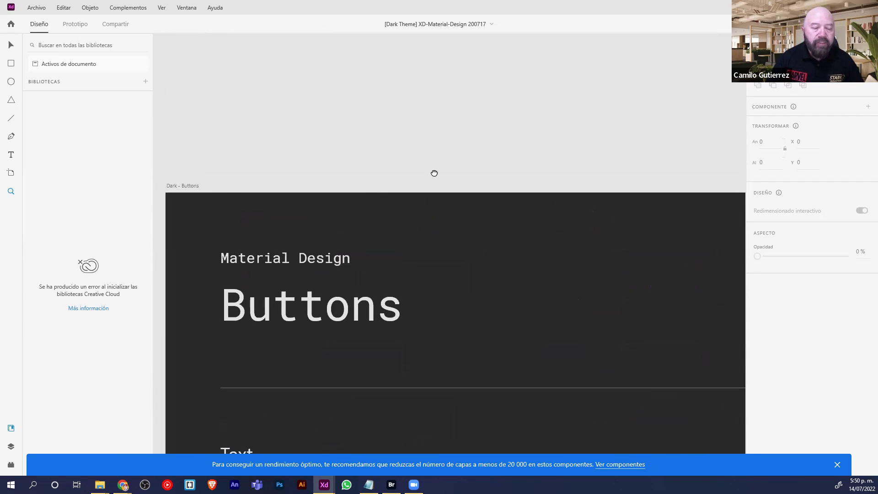
pyautogui.scroll(-4, 531, 204)
pyautogui.scroll(-2, 525, 210)
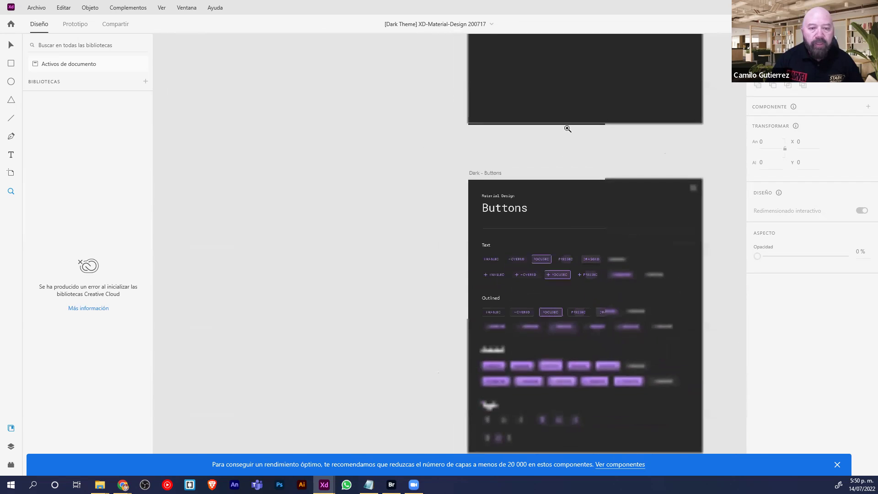
# Try enlarging the bell icon inside the extended Raised | 04dp app bar to 52 × 52, then undo the resize and deselect it
pyautogui.scroll(4, 486, 257)
pyautogui.scroll(2, 314, 270)
pyautogui.moveTo(370, 223); pyautogui.dragTo(509, 282)
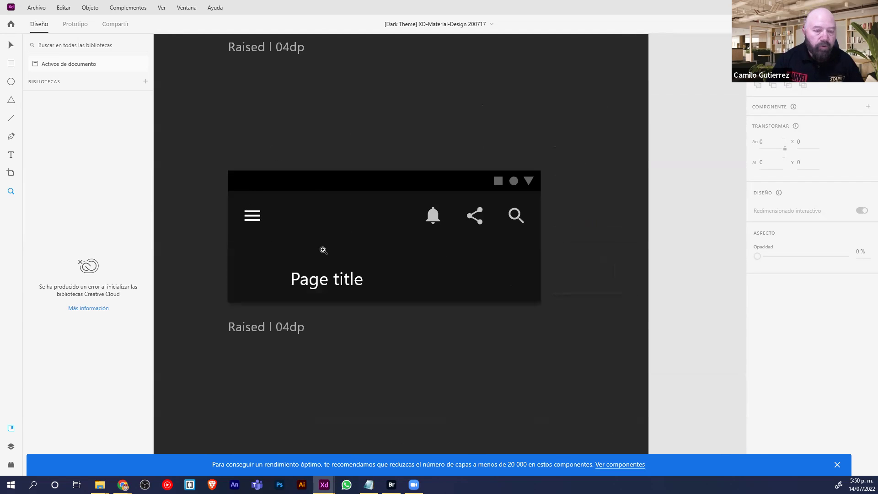
pyautogui.press('v')
pyautogui.click(436, 219)
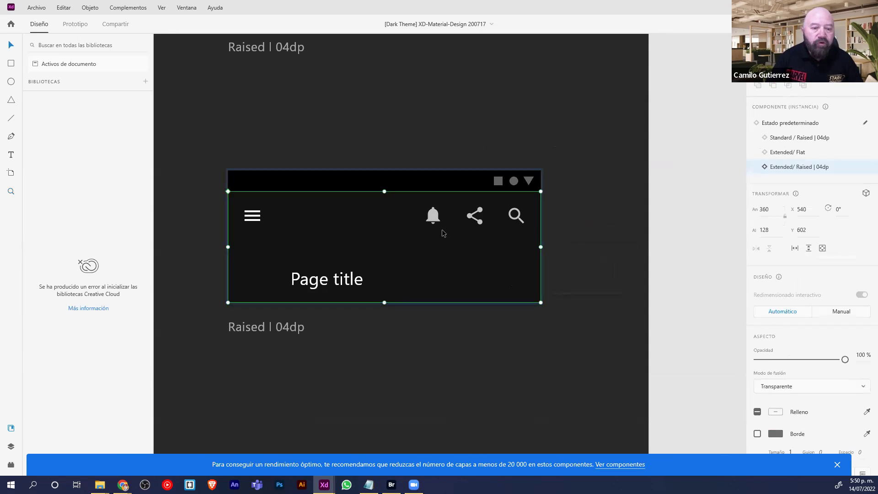
pyautogui.doubleClick(435, 223)
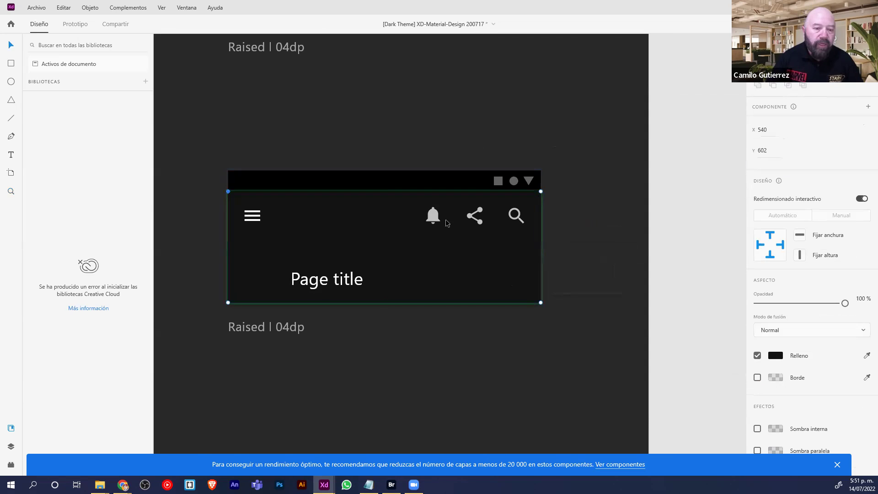
pyautogui.click(436, 221)
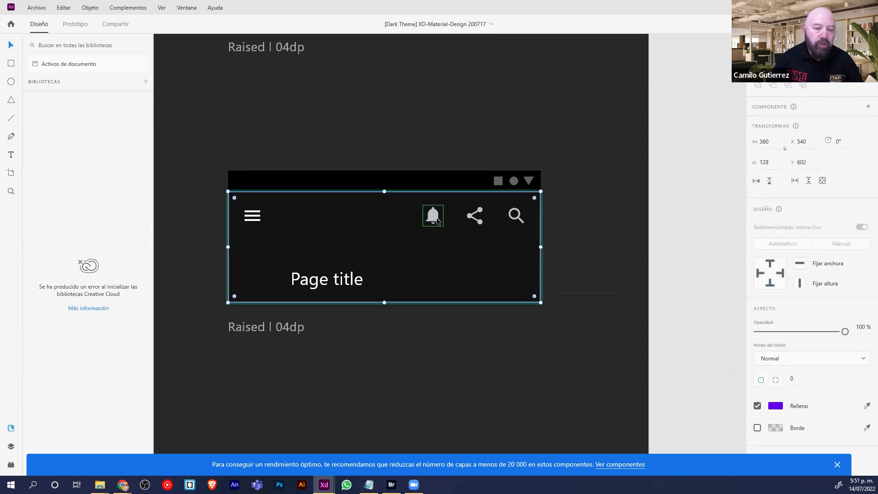
pyautogui.click(437, 220)
pyautogui.moveTo(445, 224); pyautogui.dragTo(471, 252)
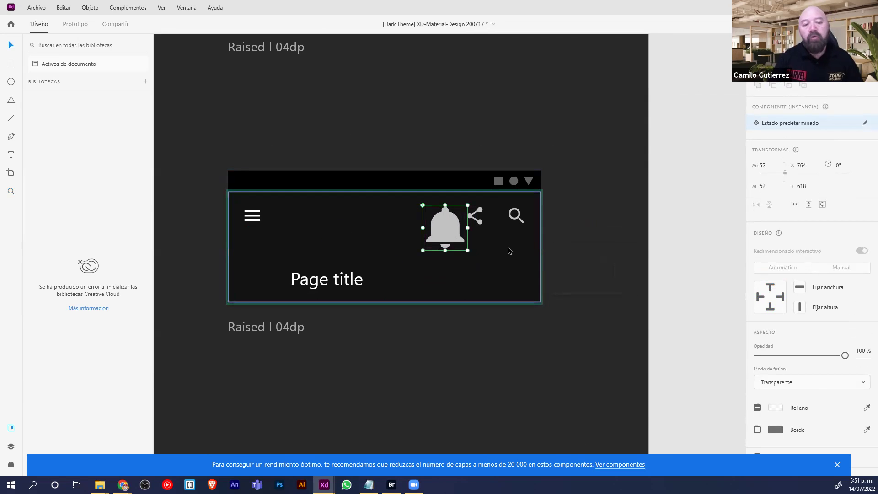
pyautogui.hotkey('ctrl', 'z')
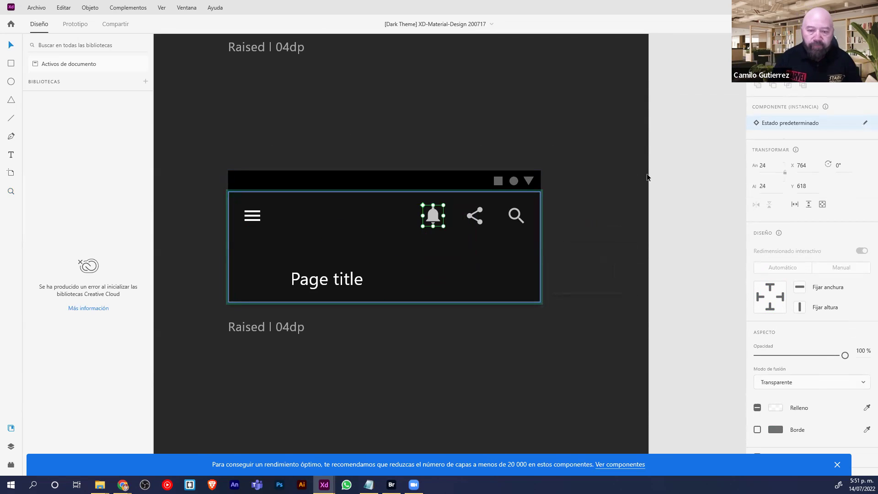
pyautogui.click(678, 174)
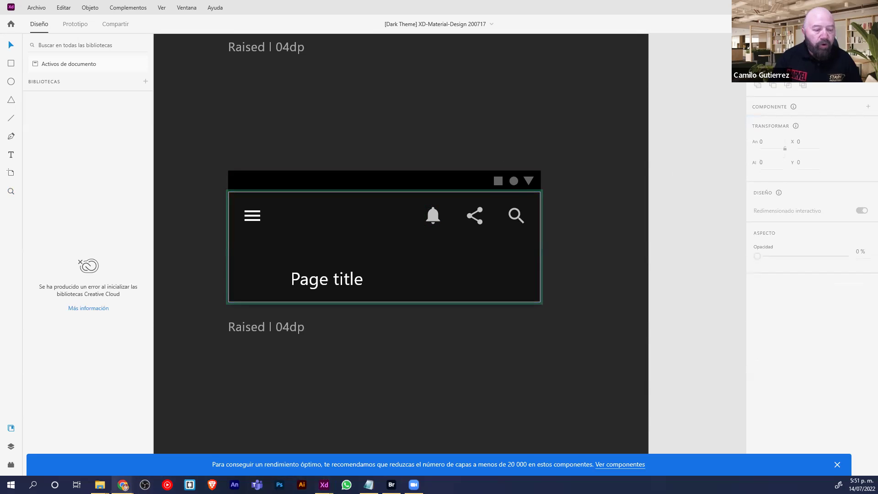
# Switch to the Adobe UI kits page in Chrome and review the Apple Design, Google Material Design, AEM and Bootstrap kits
pyautogui.moveTo(122, 485)
pyautogui.click(193, 393)
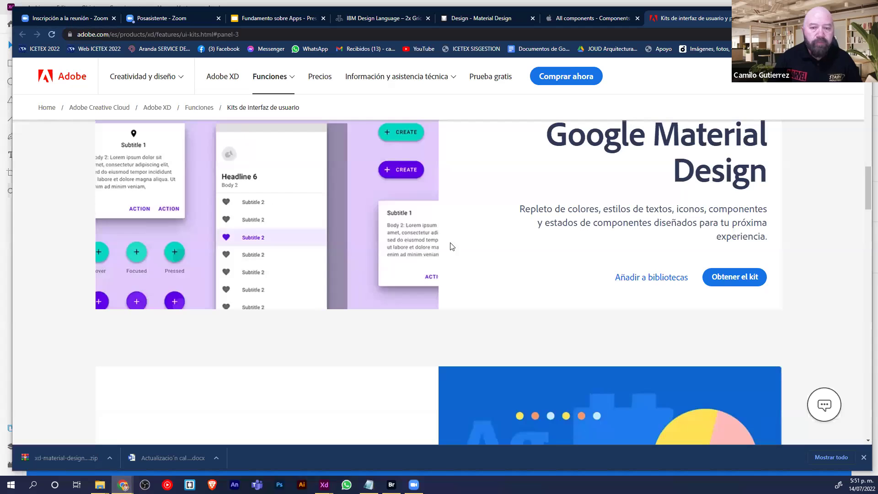
pyautogui.scroll(-8, 503, 238)
pyautogui.scroll(15, 484, 254)
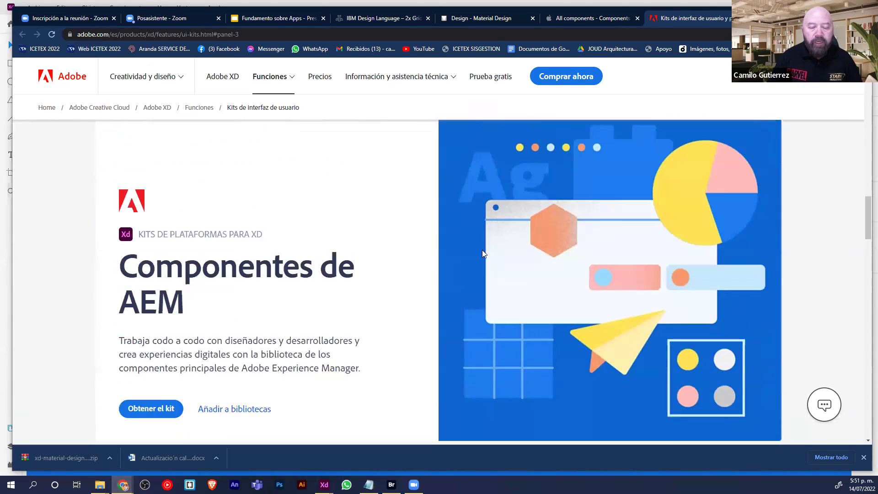
pyautogui.scroll(4, 606, 208)
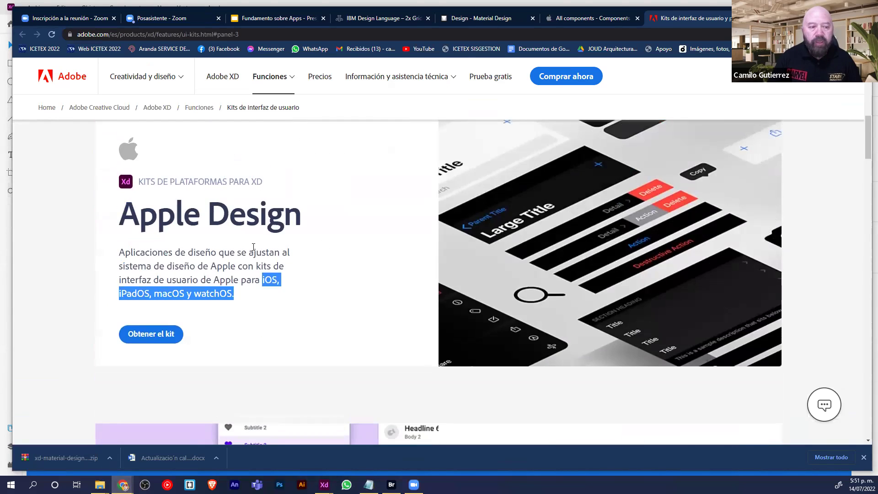
pyautogui.scroll(-5, 303, 245)
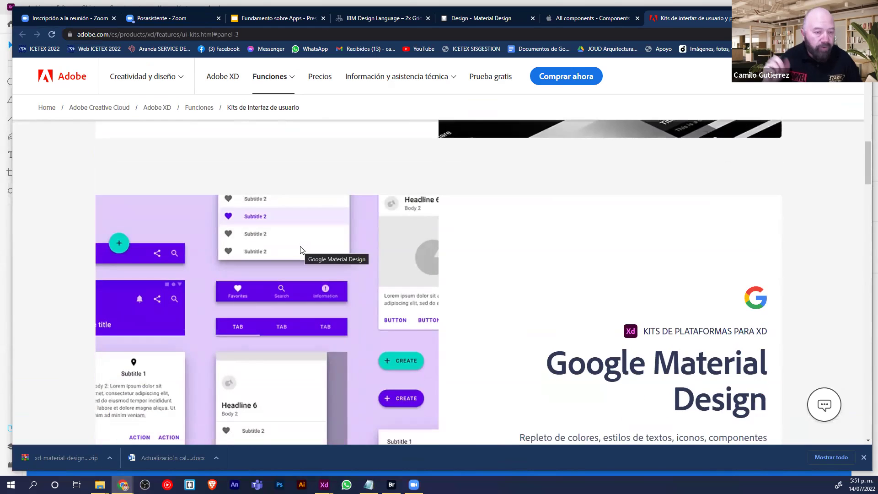
pyautogui.scroll(-4, 292, 250)
pyautogui.scroll(-15, 286, 250)
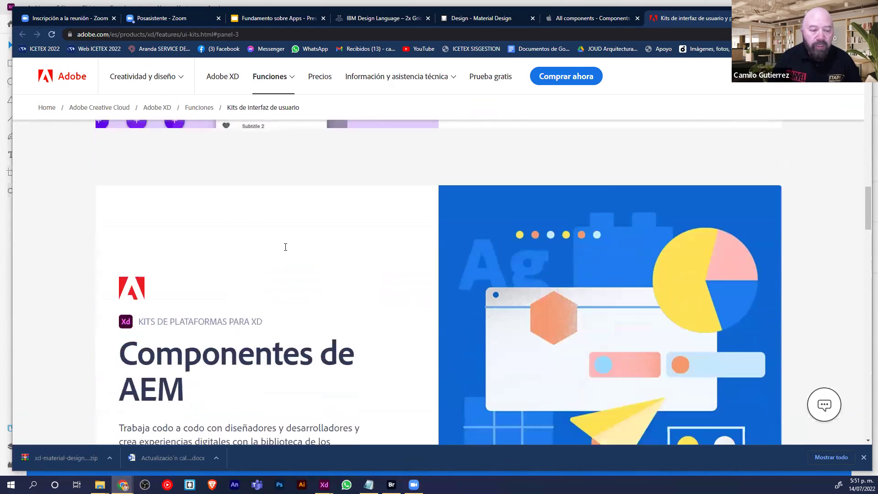
pyautogui.scroll(-9, 286, 240)
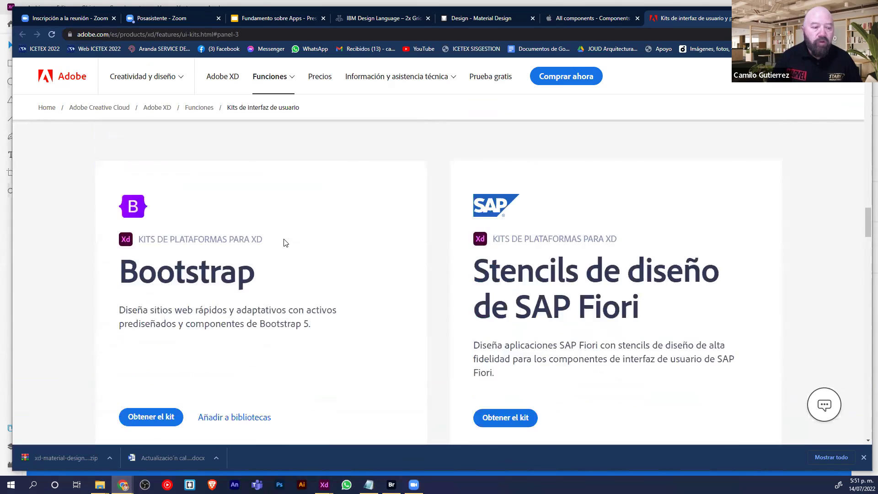
pyautogui.scroll(3, 257, 216)
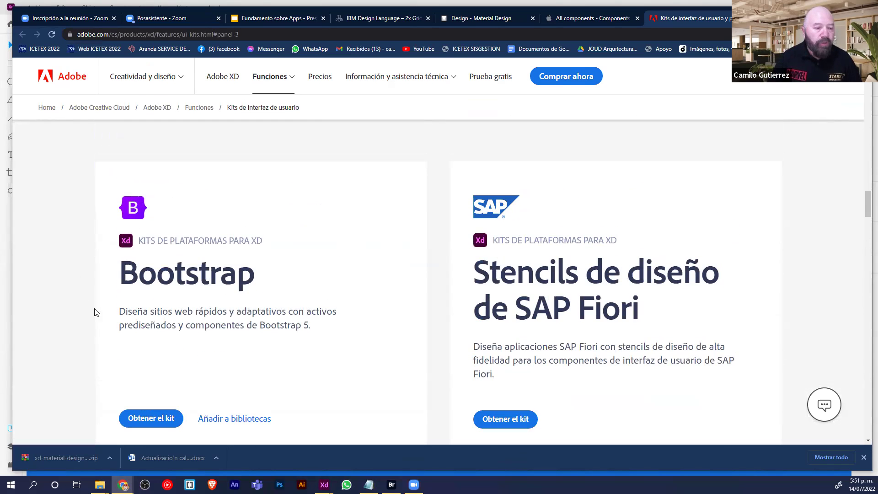
pyautogui.moveTo(120, 279); pyautogui.dragTo(272, 277)
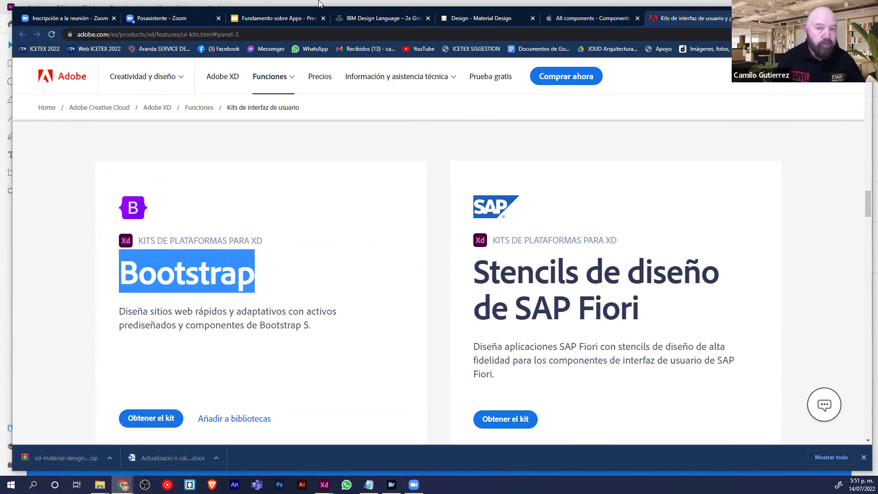
pyautogui.scroll(-1, 241, 354)
pyautogui.click(246, 208)
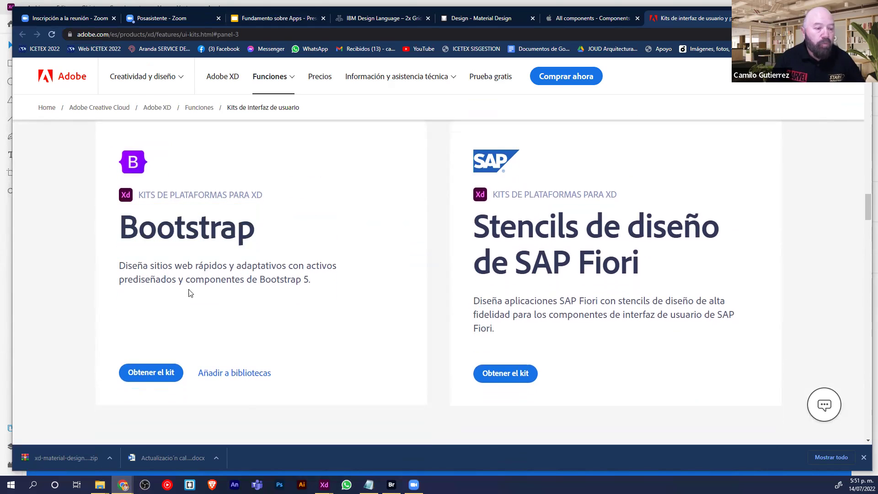
# Download the Bootstrap kit and save xd-bootstrap-v.5-ui-kit.xd.zip in the Xd folder inside Deco
pyautogui.click(164, 373)
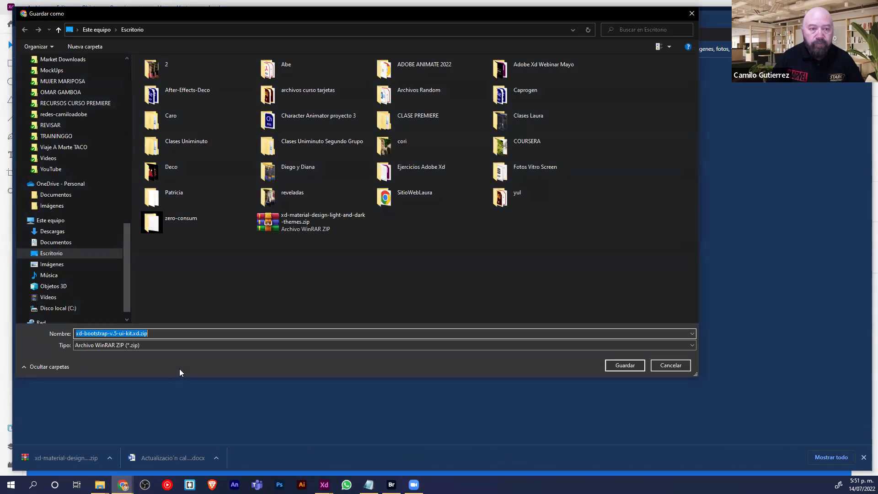
pyautogui.click(191, 172)
pyautogui.doubleClick(191, 172)
pyautogui.doubleClick(608, 95)
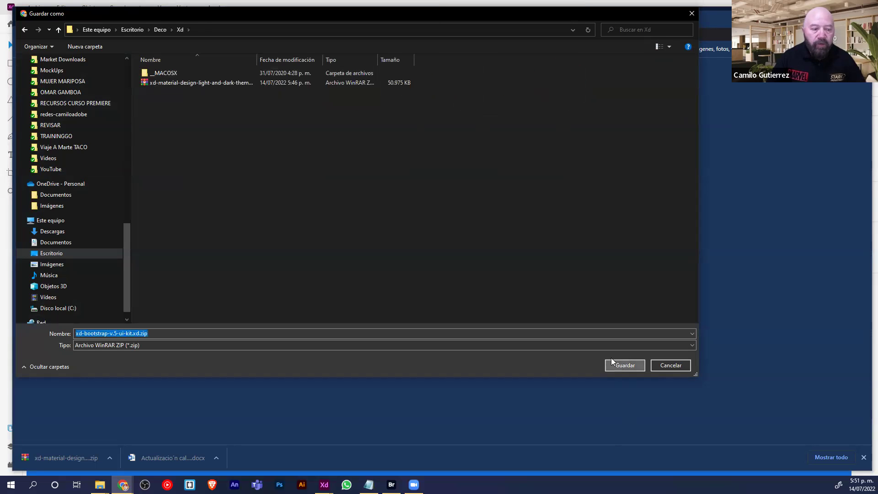
pyautogui.click(616, 364)
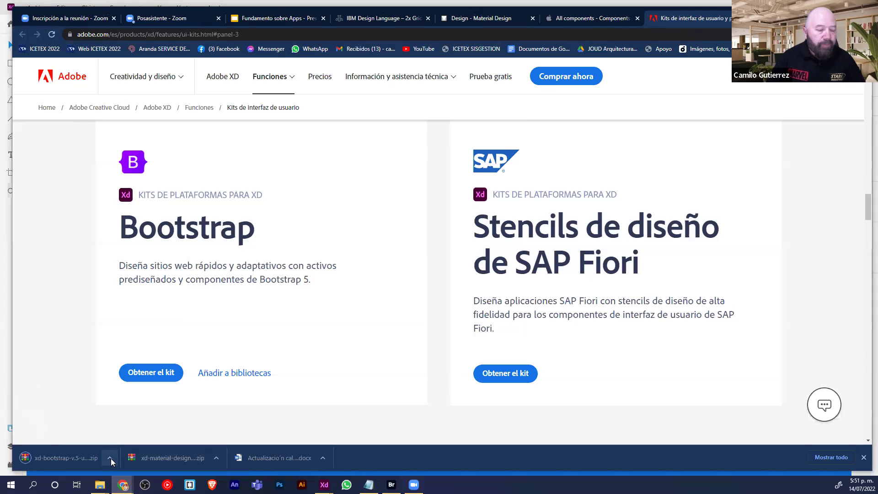
# Show the downloaded Bootstrap zip in its folder and extract it directly there
pyautogui.click(110, 458)
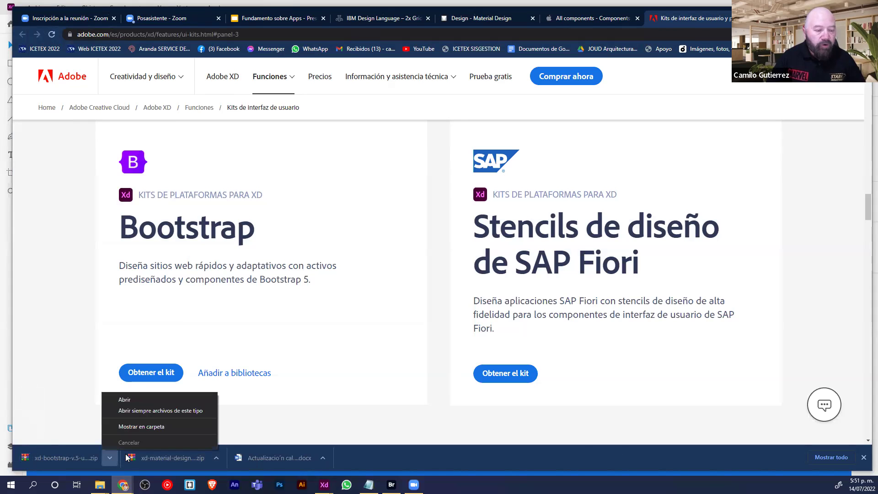
pyautogui.click(147, 427)
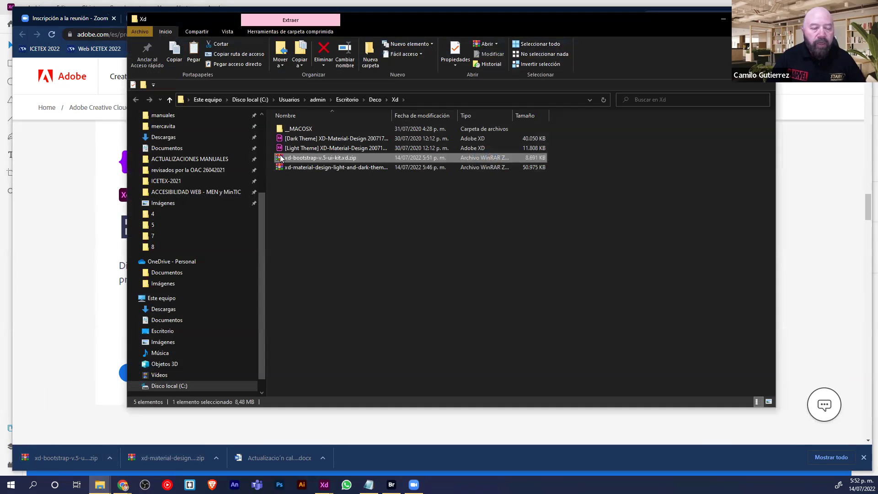
pyautogui.doubleClick(279, 159)
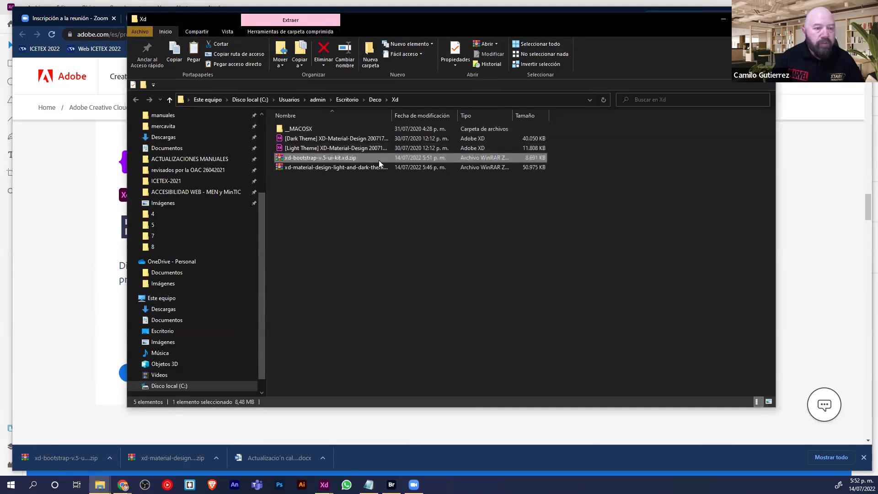
pyautogui.rightClick(341, 159)
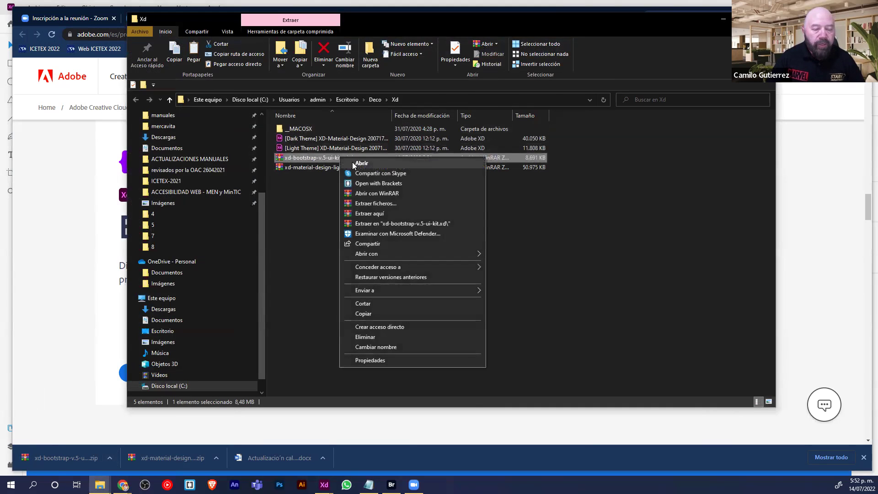
pyautogui.click(401, 211)
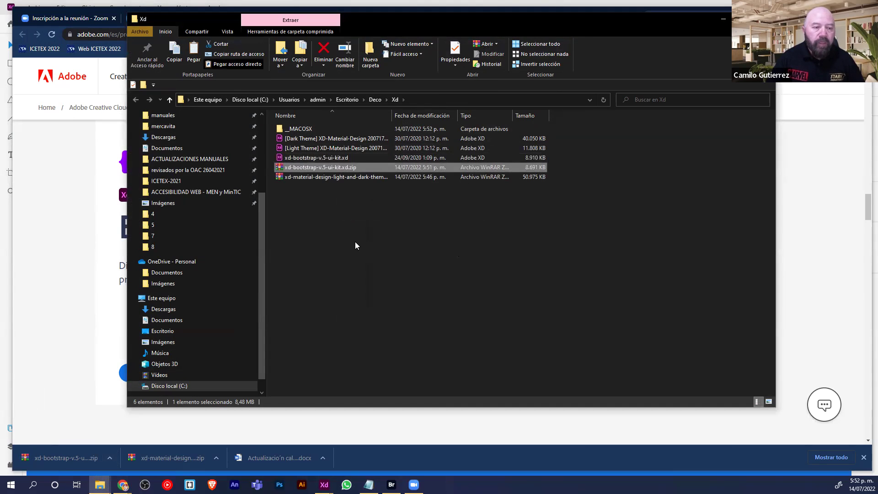
# Open the extracted file xd-bootstrap-v.5-ui-kit.xd in Adobe XD and maximize its window
pyautogui.click(302, 159)
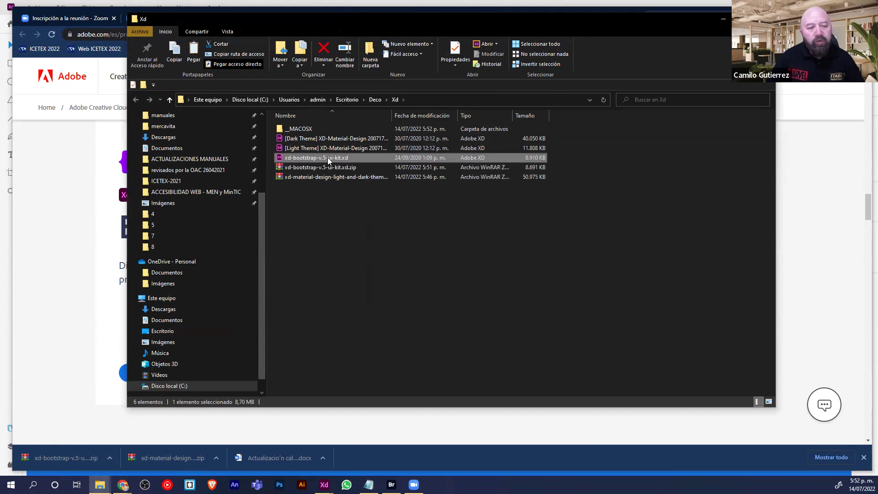
pyautogui.doubleClick(295, 158)
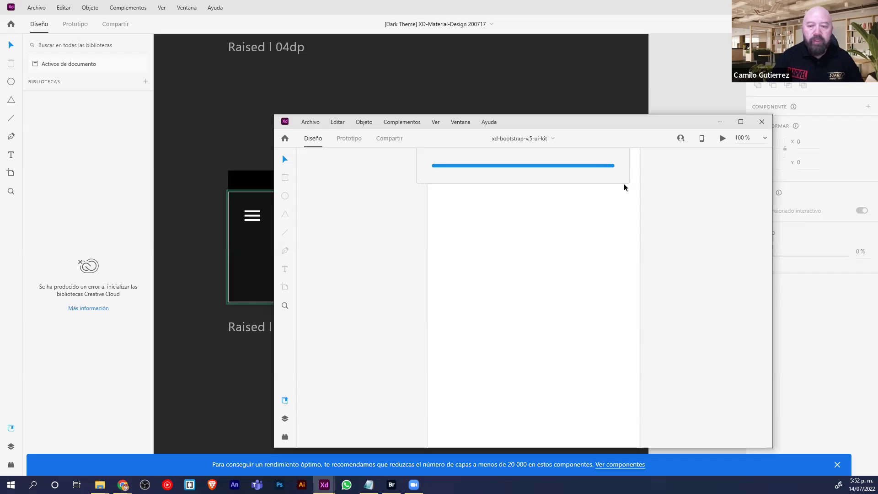
pyautogui.click(741, 122)
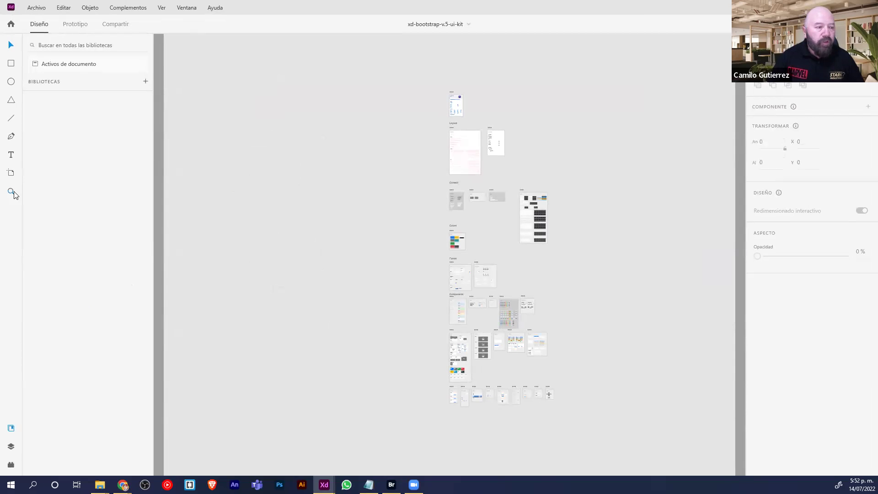
# Examine the Tables artboard of the Bootstrap kit close up, including the dark table with its body hover row
pyautogui.click(13, 192)
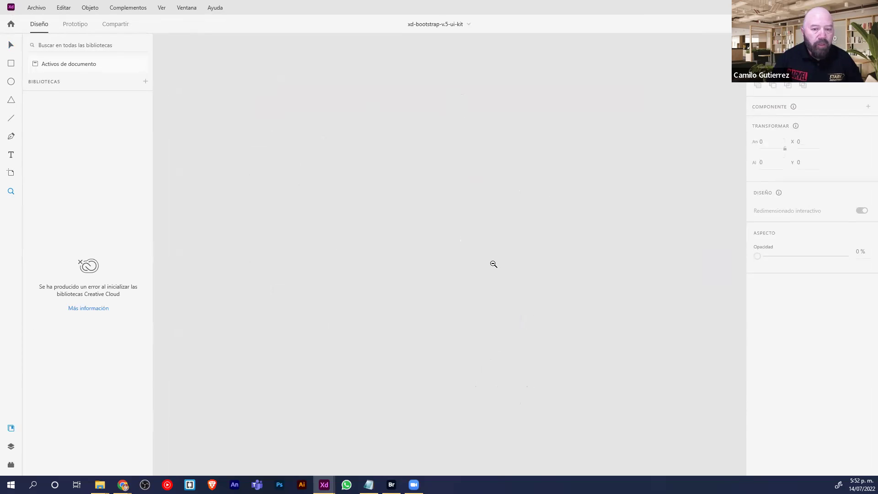
pyautogui.keyDown('alt'); pyautogui.click(376, 367); pyautogui.keyUp('alt')
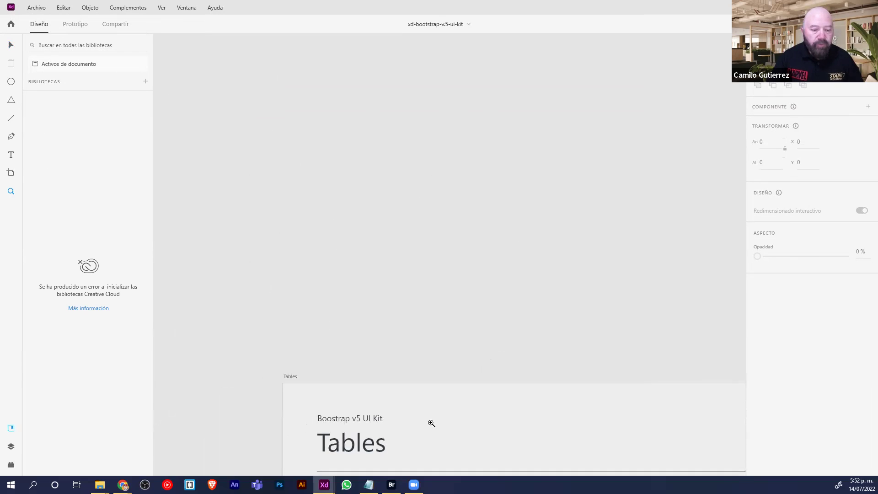
pyautogui.moveTo(430, 423); pyautogui.dragTo(397, 66)
pyautogui.moveTo(635, 401); pyautogui.dragTo(515, 262)
pyautogui.scroll(-5, 515, 262)
pyautogui.moveTo(367, 202); pyautogui.dragTo(411, 292)
pyautogui.keyDown('alt'); pyautogui.click(584, 280); pyautogui.keyUp('alt')
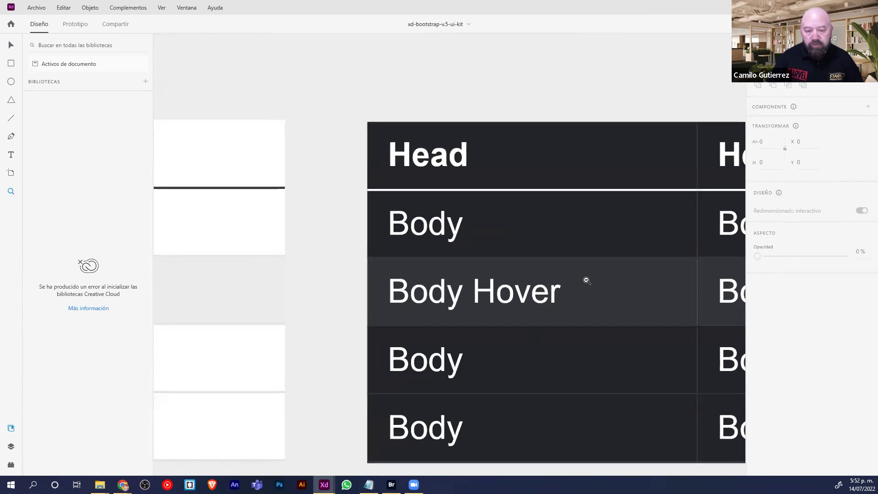
pyautogui.keyDown('alt'); pyautogui.click(578, 287); pyautogui.keyUp('alt')
pyautogui.scroll(-7, 504, 337)
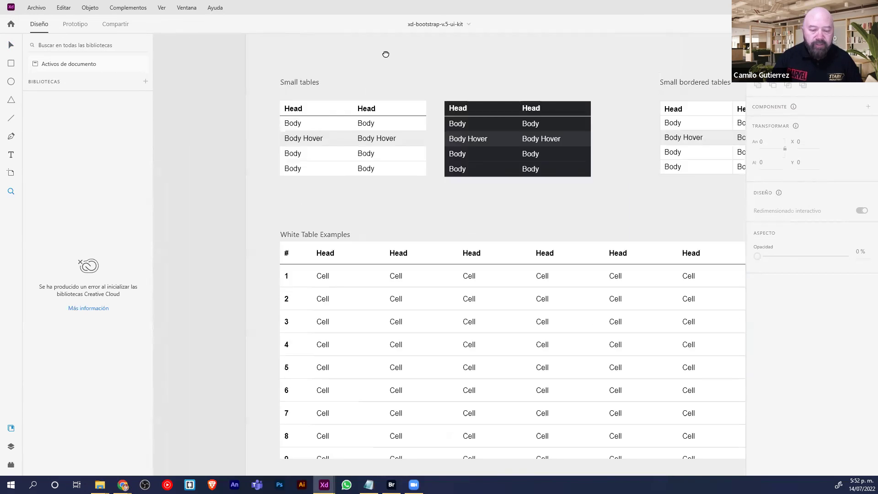
# Review the white and dark table examples down the Tables artboard, including the striped, bordered and small variants
pyautogui.scroll(-3, 394, 107)
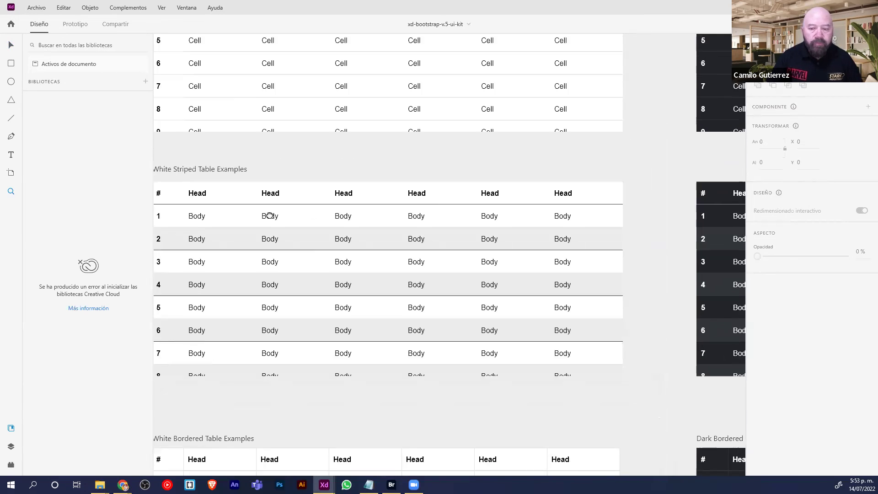
pyautogui.hscroll(5, 447, 86)
pyautogui.scroll(-4, 456, 244)
pyautogui.scroll(-15, 456, 244)
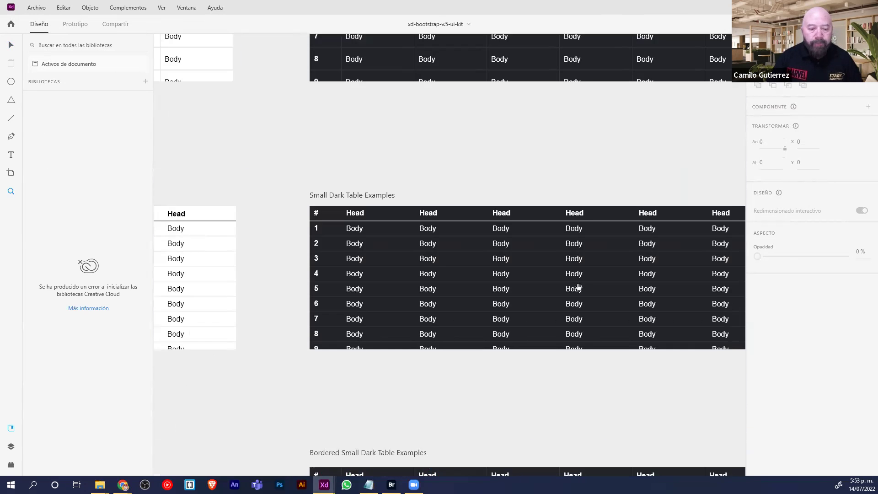
pyautogui.hscroll(5, 320, 383)
pyautogui.scroll(3, 320, 383)
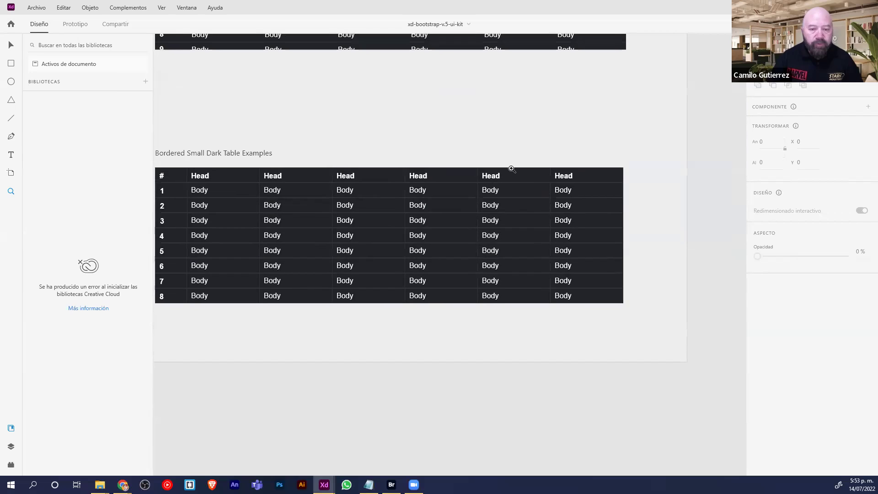
pyautogui.keyDown('alt'); pyautogui.click(514, 176); pyautogui.keyUp('alt')
pyautogui.keyDown('alt'); pyautogui.click(515, 176); pyautogui.keyUp('alt')
pyautogui.keyDown('alt'); pyautogui.click(515, 177); pyautogui.keyUp('alt')
pyautogui.scroll(10, 459, 318)
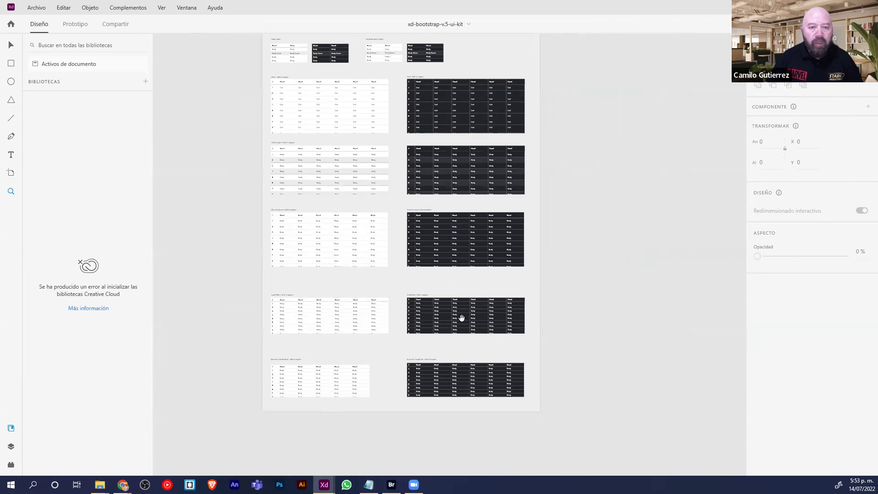
pyautogui.scroll(3, 510, 332)
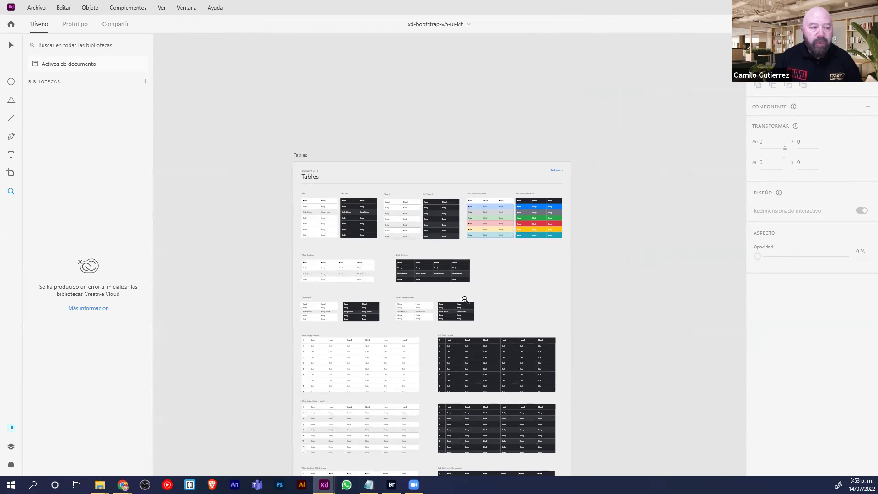
# Examine the grid artboard in the layout section, covering grid sizes, even columns with standard gutters, and uneven columns
pyautogui.keyDown('alt'); pyautogui.click(517, 298); pyautogui.keyUp('alt')
pyautogui.keyDown('alt'); pyautogui.click(526, 308); pyautogui.keyUp('alt')
pyautogui.hscroll(-5, 259, 276)
pyautogui.scroll(2, 259, 277)
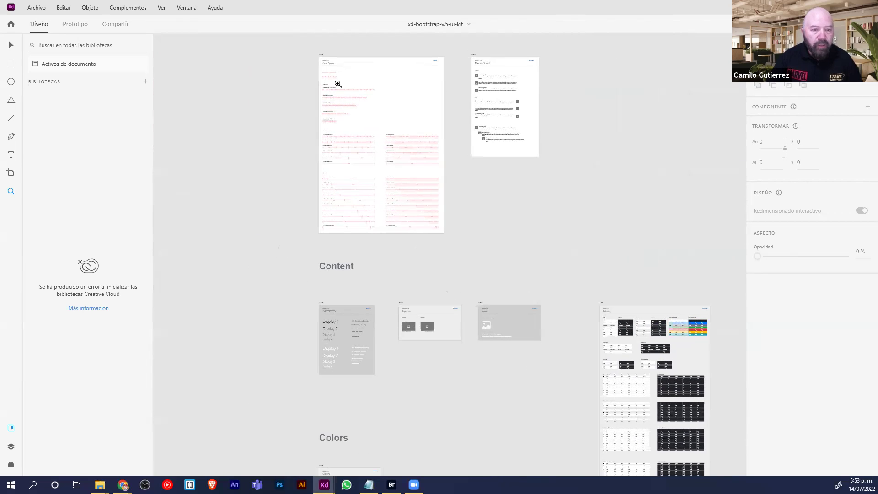
pyautogui.click(433, 233)
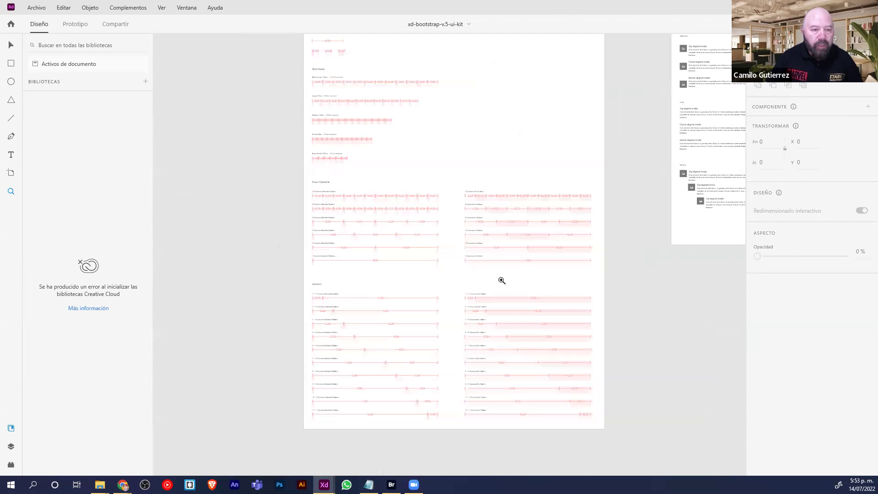
pyautogui.click(526, 286)
pyautogui.moveTo(182, 141); pyautogui.dragTo(543, 364)
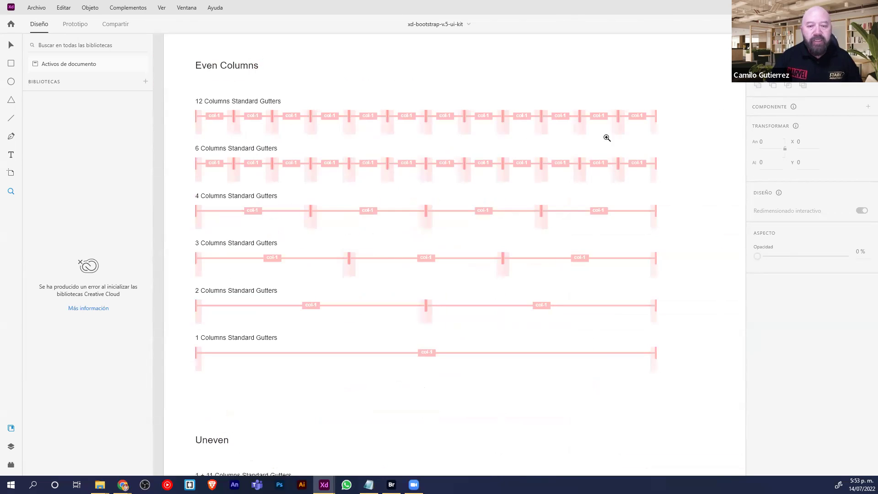
pyautogui.keyDown('alt'); pyautogui.click(519, 309); pyautogui.keyUp('alt')
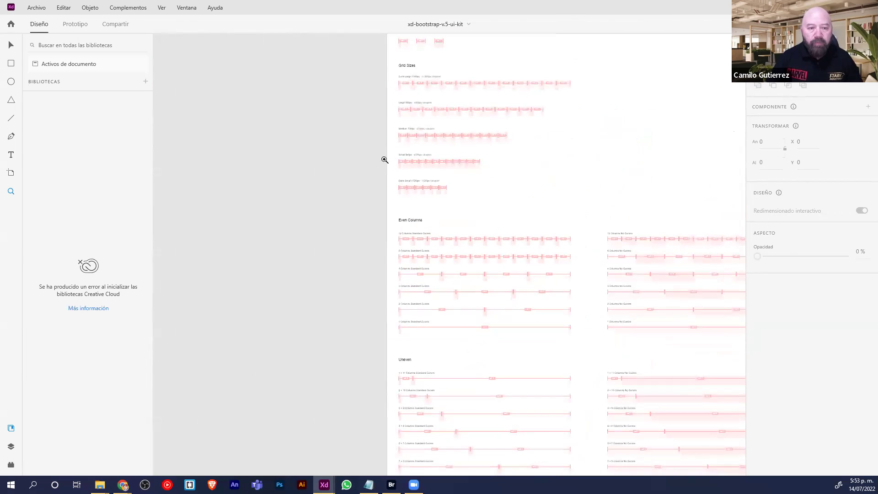
pyautogui.moveTo(525, 199); pyautogui.dragTo(490, 172)
pyautogui.scroll(-15, 490, 172)
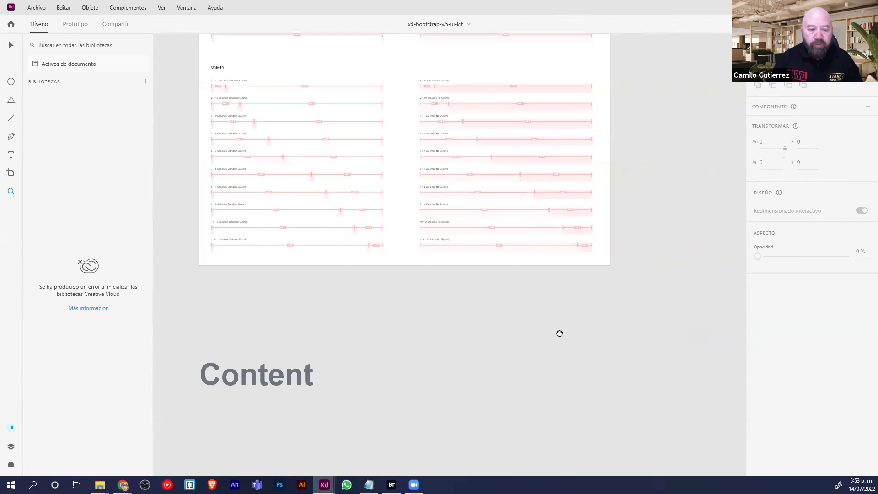
# Examine the Typography artboard in the Content section, comparing the Display 1–4 and h1–h6 heading styles in dark and white
pyautogui.moveTo(227, 90); pyautogui.dragTo(518, 328)
pyautogui.moveTo(271, 139); pyautogui.dragTo(549, 284)
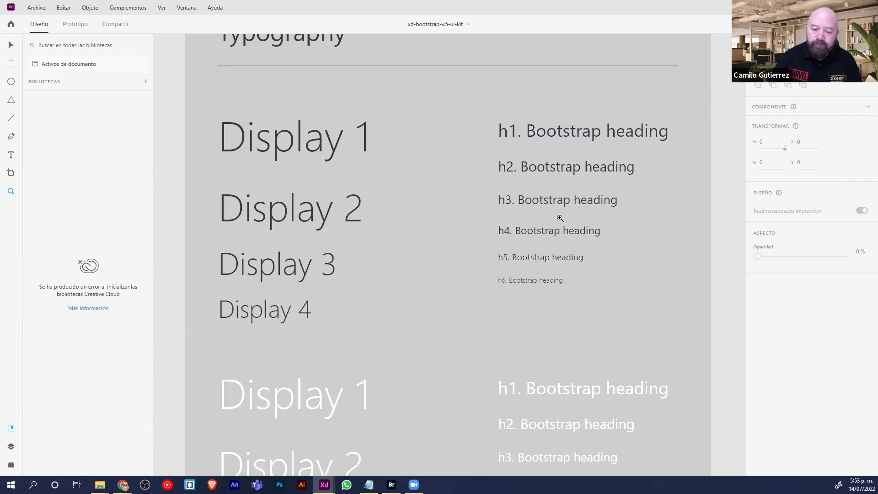
pyautogui.scroll(1, 581, 273)
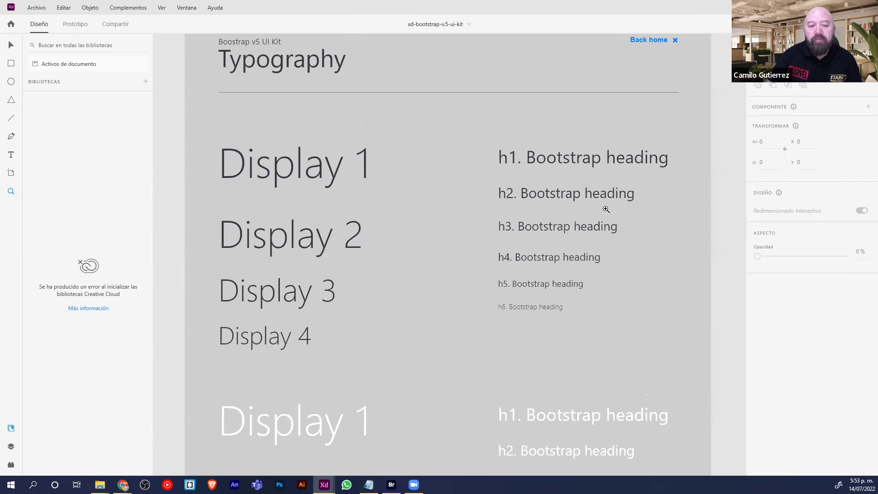
pyautogui.scroll(-4, 599, 205)
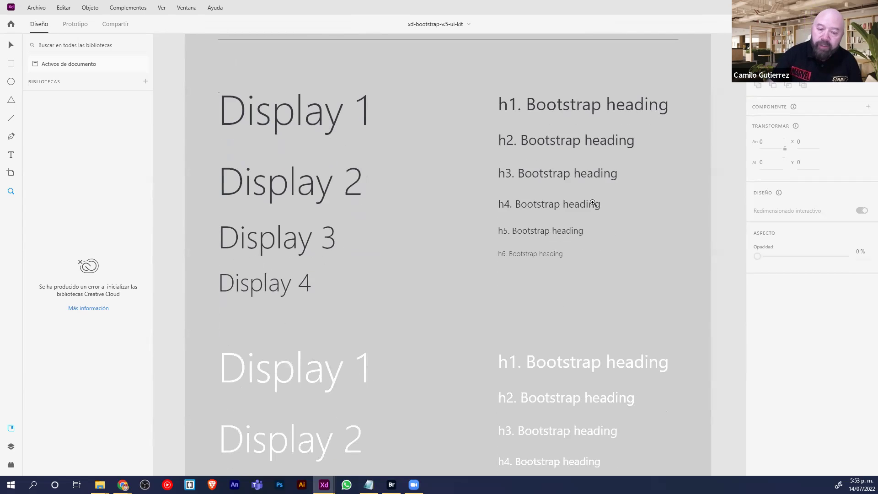
pyautogui.scroll(-8, 525, 300)
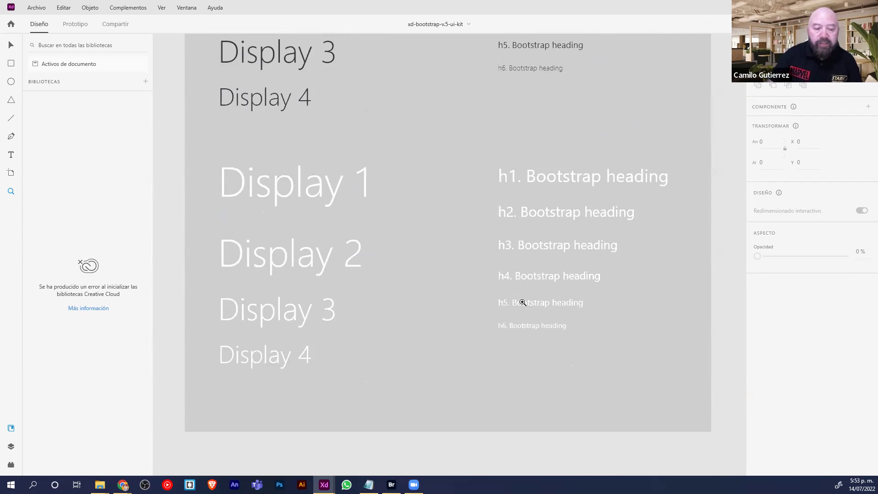
pyautogui.scroll(-5, 515, 320)
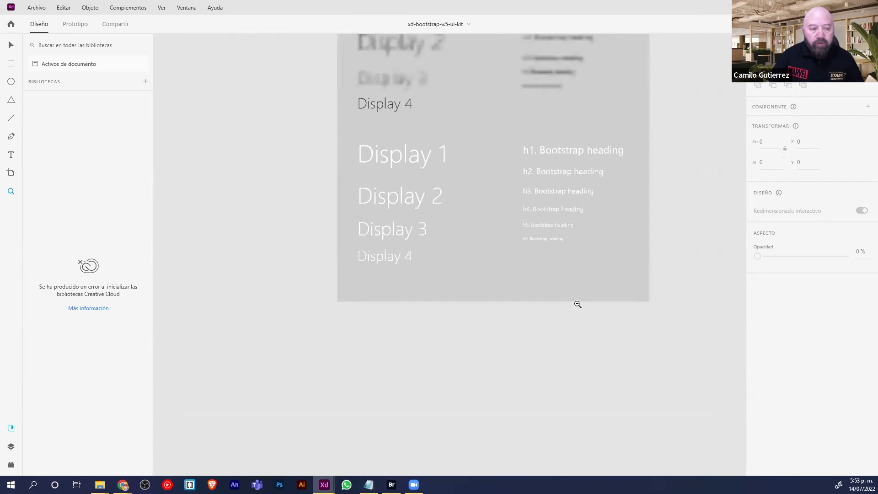
# Review the Figures artboard with its caption variants, and continue past Icons to the Tables artboard
pyautogui.moveTo(480, 133); pyautogui.dragTo(672, 245)
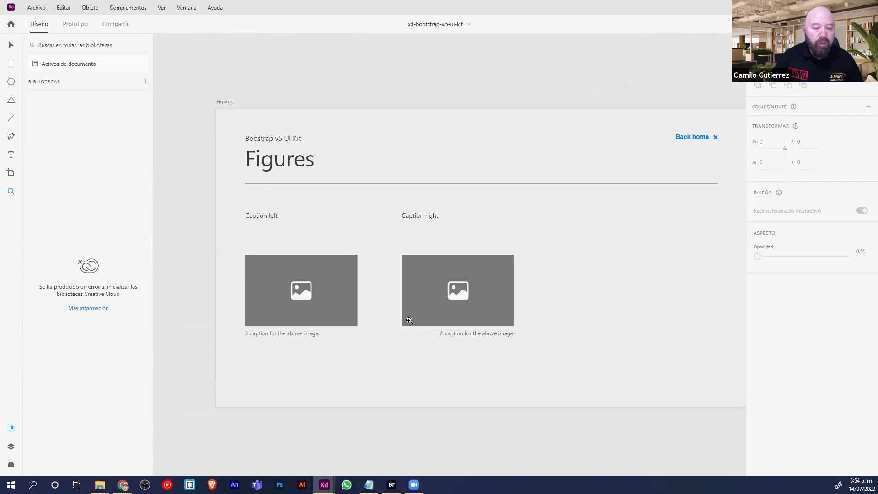
pyautogui.scroll(-5, 536, 312)
pyautogui.hscroll(6, 540, 315)
pyautogui.scroll(-2, 540, 315)
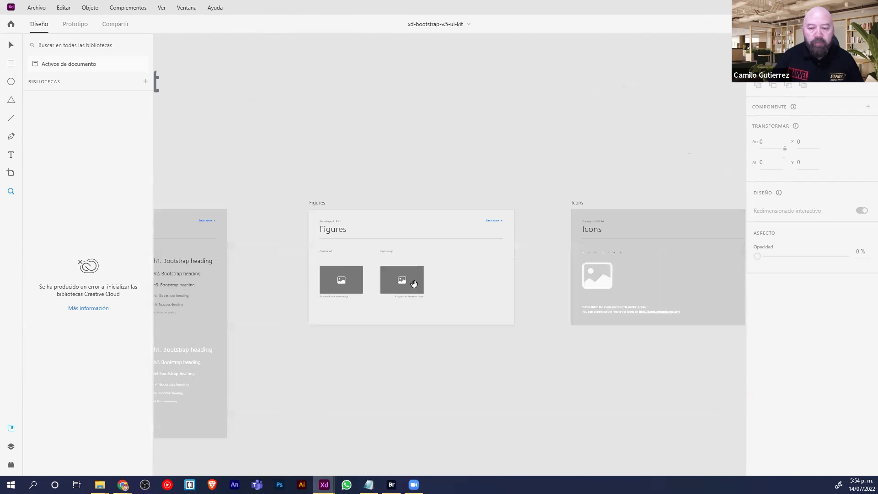
pyautogui.moveTo(538, 308); pyautogui.dragTo(284, 274)
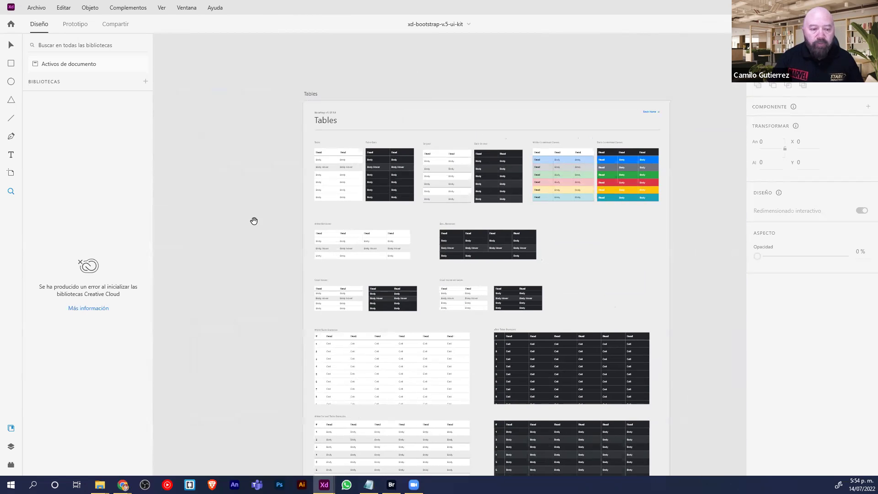
pyautogui.scroll(-5, 467, 328)
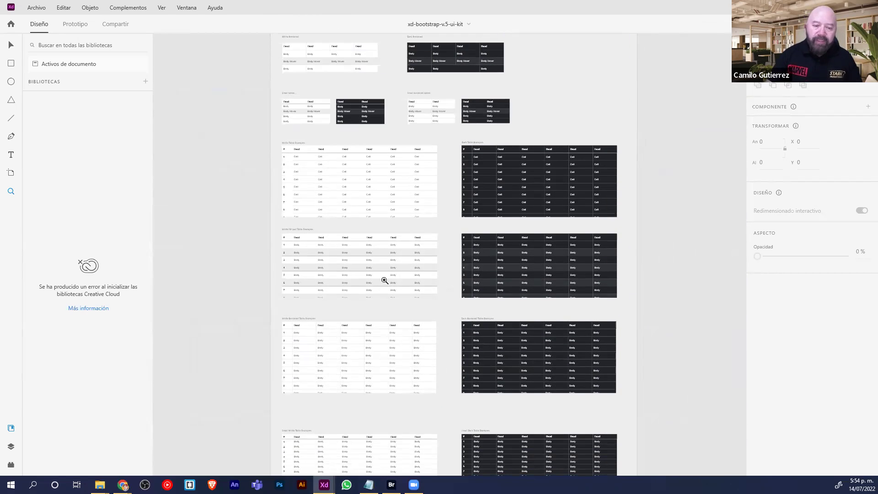
# Switch to the Adobe UI kits page in Chrome and find the "Accede a la comunidad de diseño" section
pyautogui.hotkey('alt', 'Tab')
pyautogui.hotkey('alt', 'Tab')
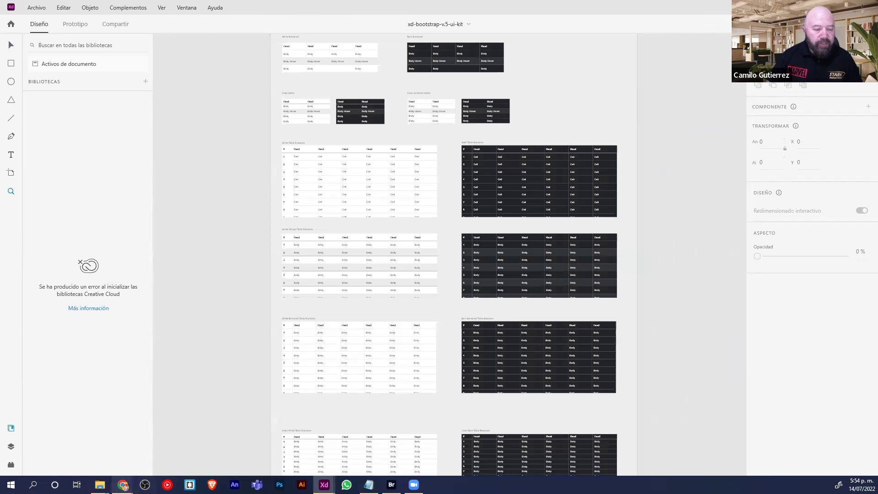
pyautogui.moveTo(123, 484)
pyautogui.click(123, 460)
pyautogui.scroll(-6, 459, 373)
pyautogui.scroll(-3, 457, 374)
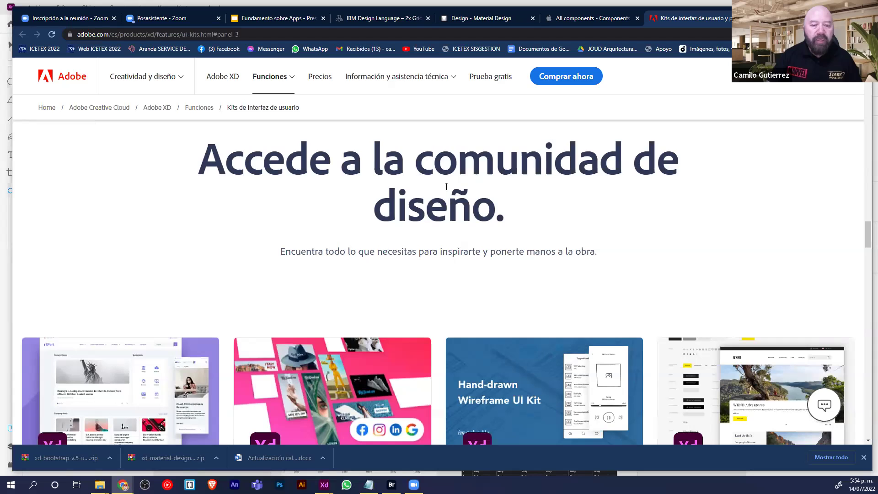
pyautogui.moveTo(420, 170); pyautogui.dragTo(495, 206)
pyautogui.scroll(-3, 505, 250)
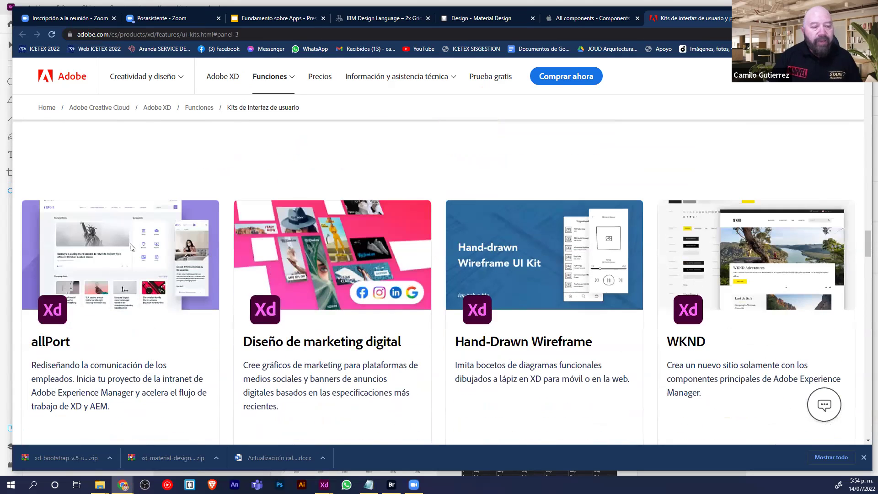
# Review the allPort, Diseño de marketing digital, Hand-Drawn Wireframe and WKND kits, highlighting the digital marketing title
pyautogui.scroll(-1, 554, 252)
pyautogui.scroll(-1, 549, 254)
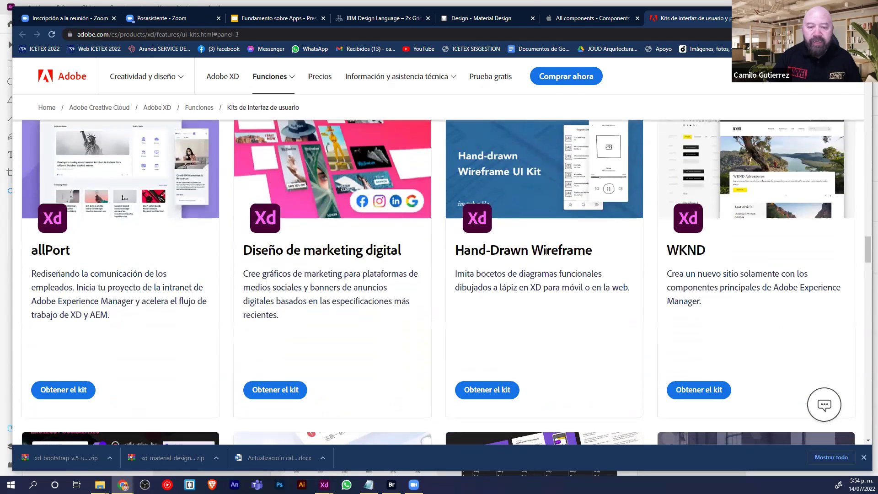
pyautogui.scroll(1, 547, 251)
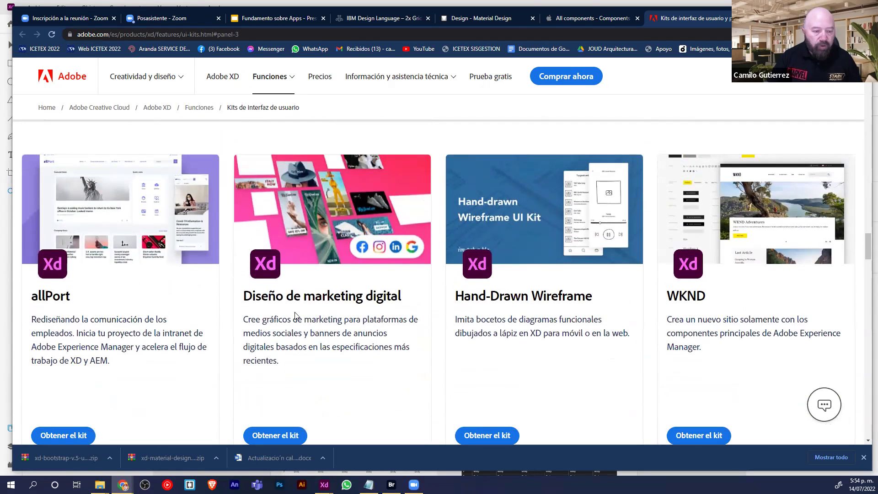
pyautogui.moveTo(244, 296); pyautogui.dragTo(433, 301)
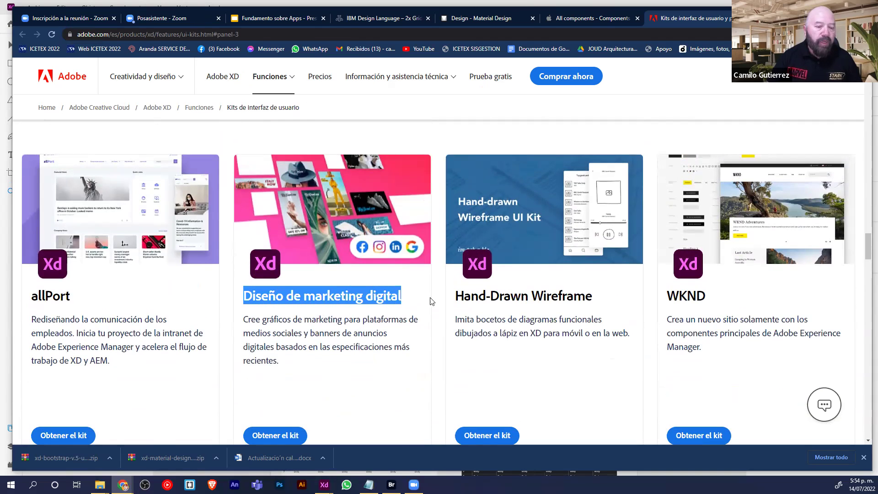
# Review the Estados de los componentes, Tencent TDesign, Presentations and Sistemas de diseño kits, highlighting parts of their descriptions
pyautogui.scroll(-3, 306, 375)
pyautogui.scroll(-4, 231, 347)
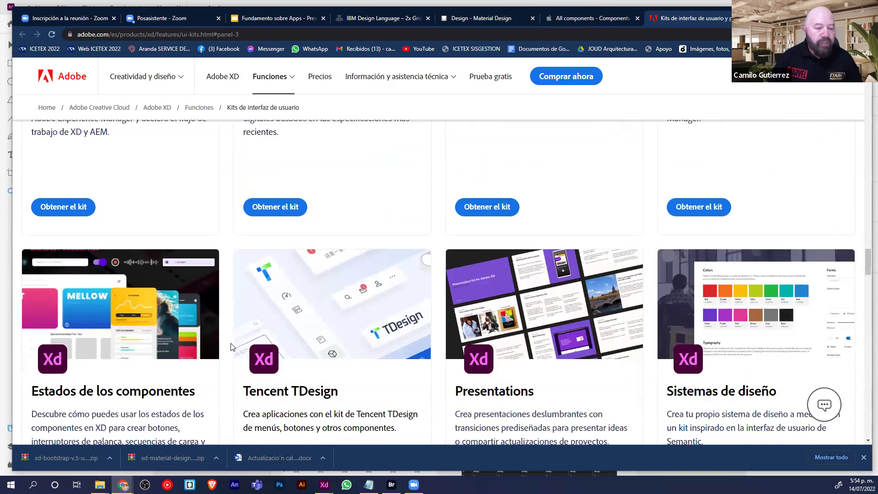
pyautogui.moveTo(247, 301); pyautogui.dragTo(358, 305)
pyautogui.click(360, 316)
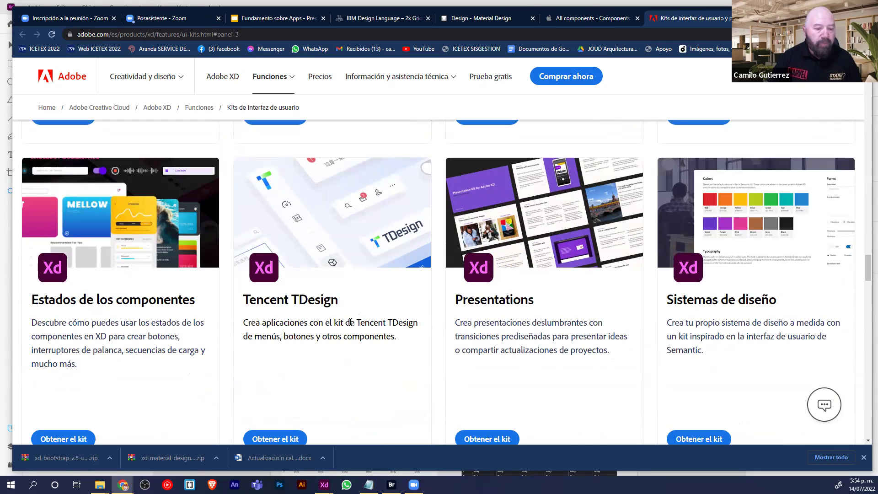
pyautogui.moveTo(359, 323); pyautogui.dragTo(422, 341)
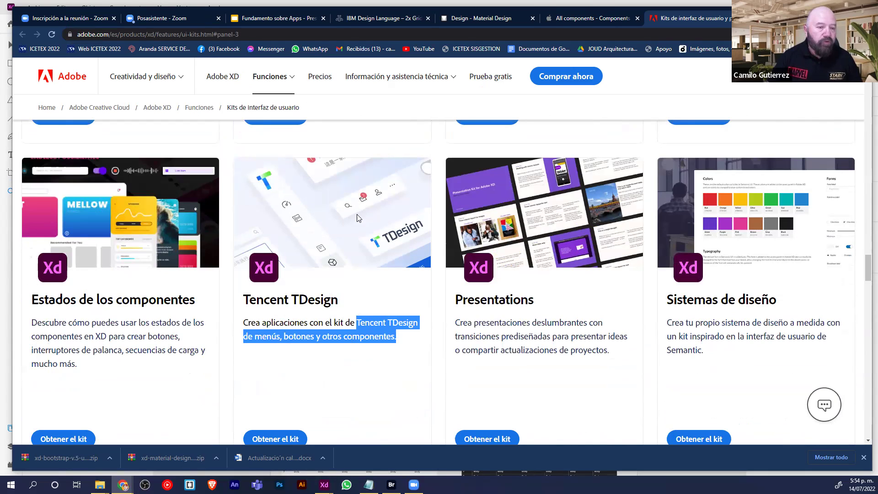
pyautogui.scroll(-1, 160, 396)
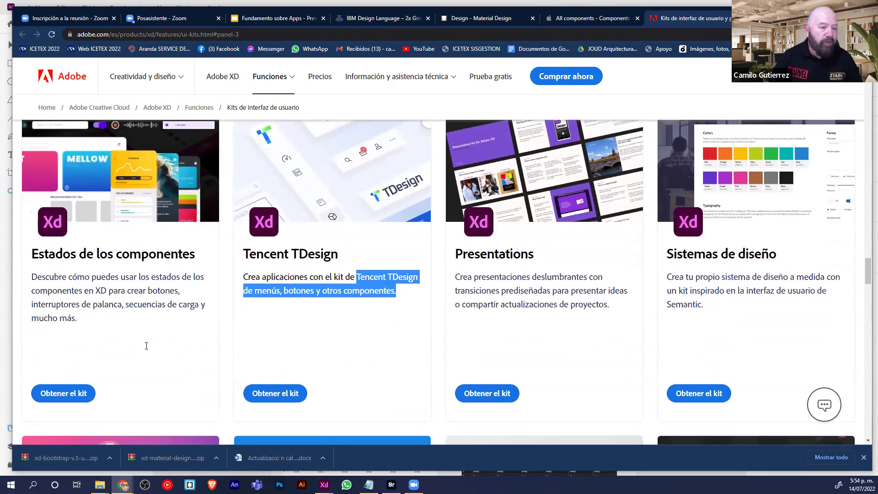
pyautogui.moveTo(68, 266); pyautogui.dragTo(142, 253)
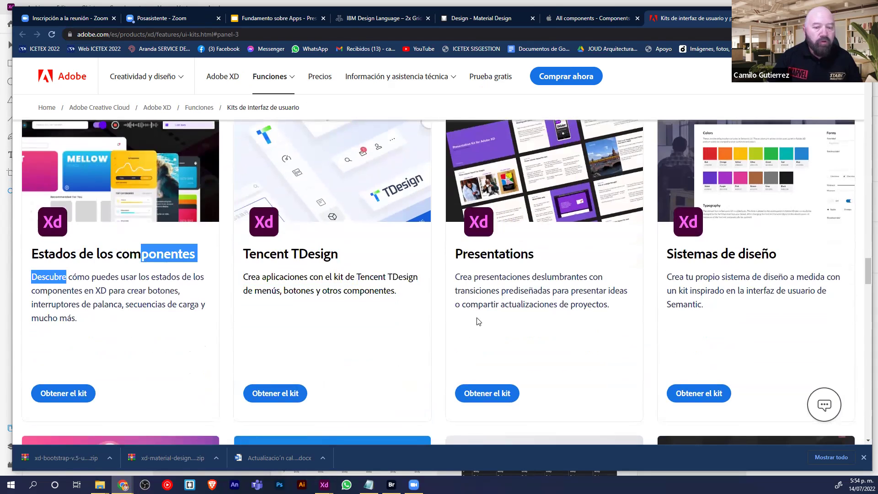
pyautogui.click(481, 267)
pyautogui.scroll(1, 500, 269)
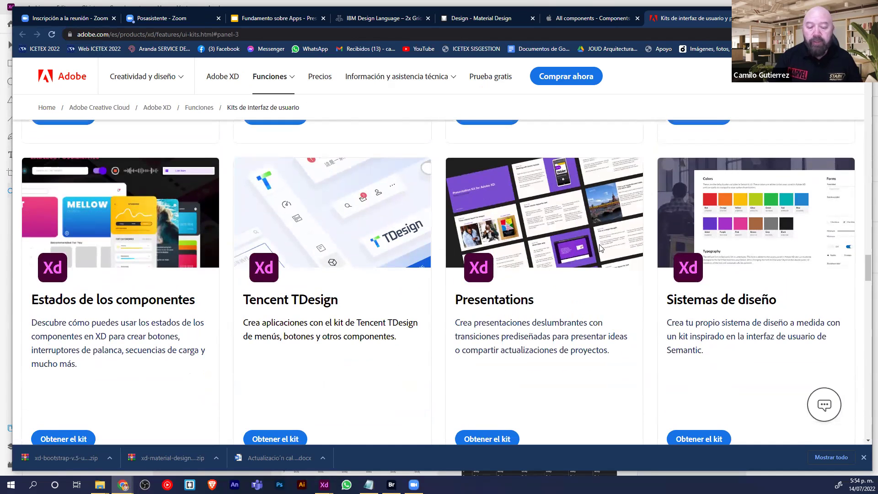
# Review the Animación automática, Wireframes, Dashboard and Responsive Design kits, highlighting the Dashboard title
pyautogui.scroll(-3, 594, 320)
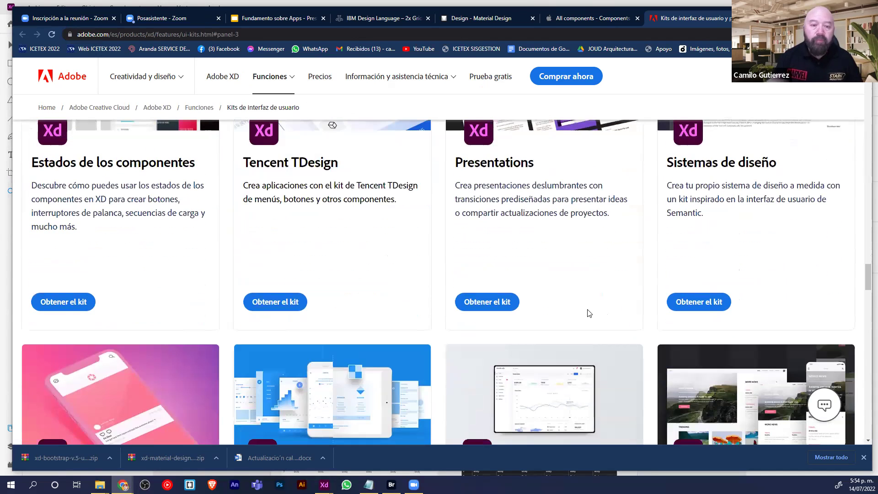
pyautogui.scroll(-3, 574, 293)
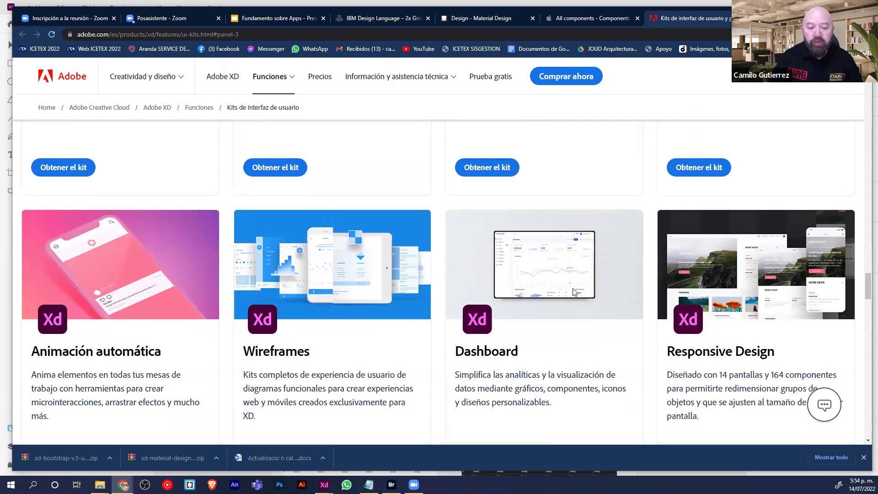
pyautogui.scroll(-3, 569, 296)
pyautogui.scroll(3, 570, 296)
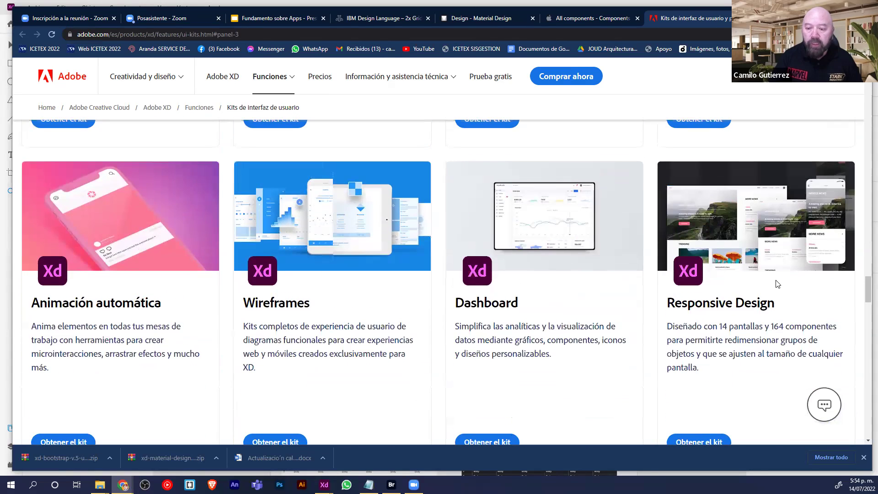
pyautogui.scroll(-1, 713, 314)
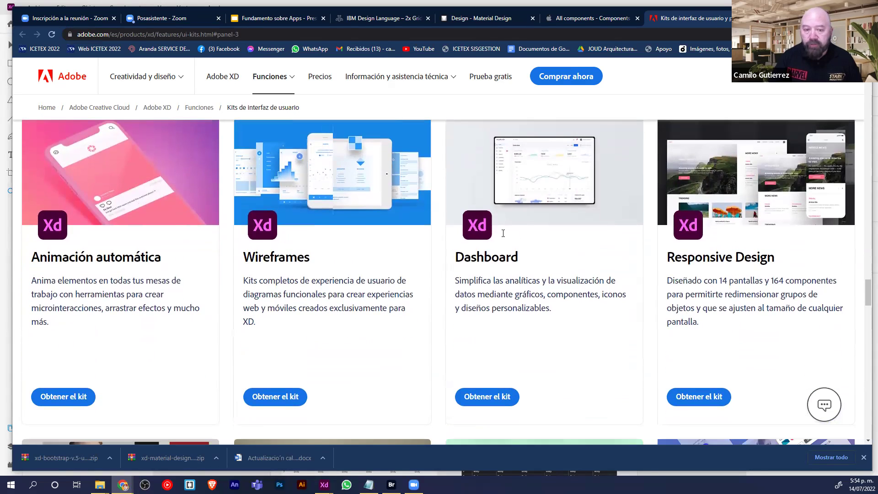
pyautogui.moveTo(458, 257); pyautogui.dragTo(529, 258)
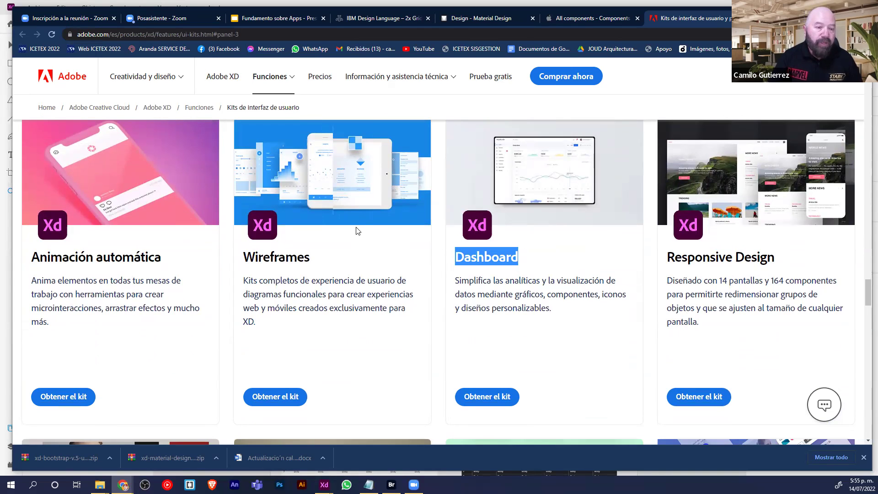
pyautogui.scroll(-1, 358, 229)
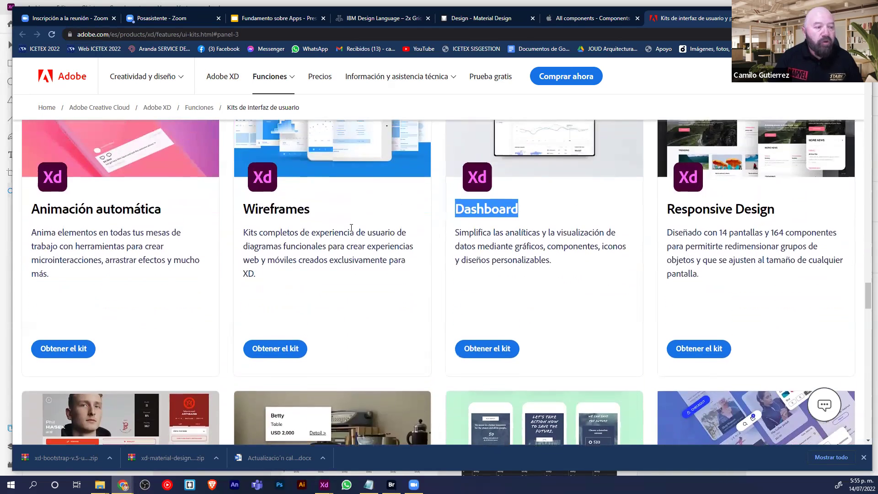
pyautogui.scroll(3, 143, 223)
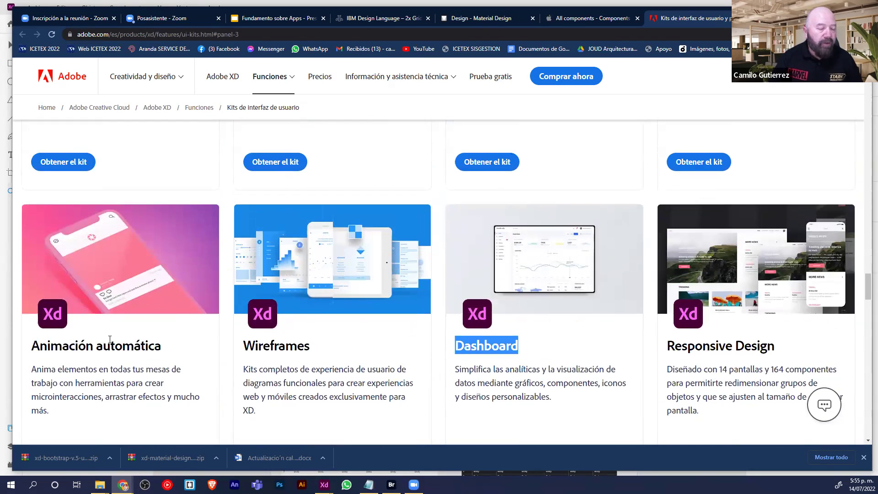
pyautogui.scroll(-2, 94, 351)
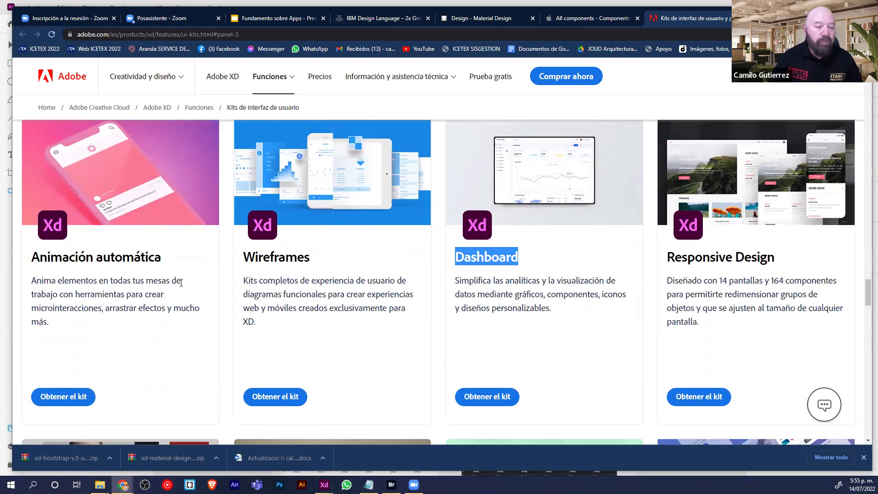
# Download the Animación automática kit as xd-resources-auto-animate-ui.zip into the Xd folder and show the file in its folder
pyautogui.click(64, 396)
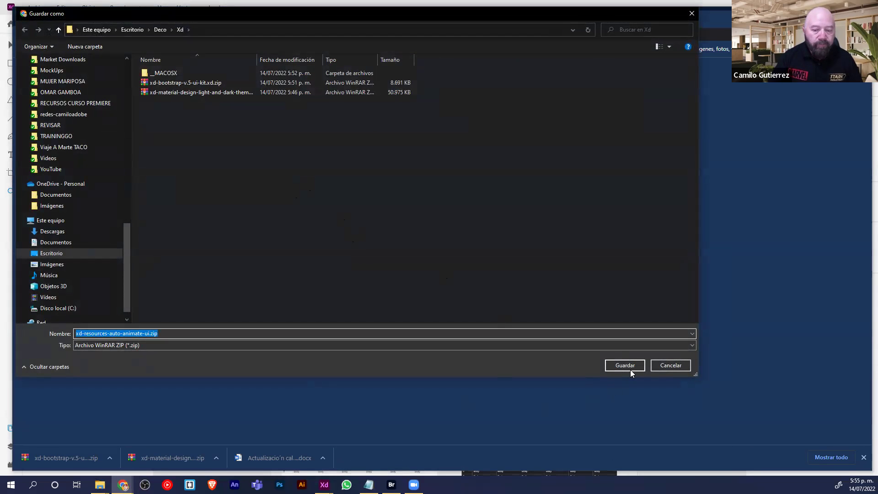
pyautogui.click(624, 365)
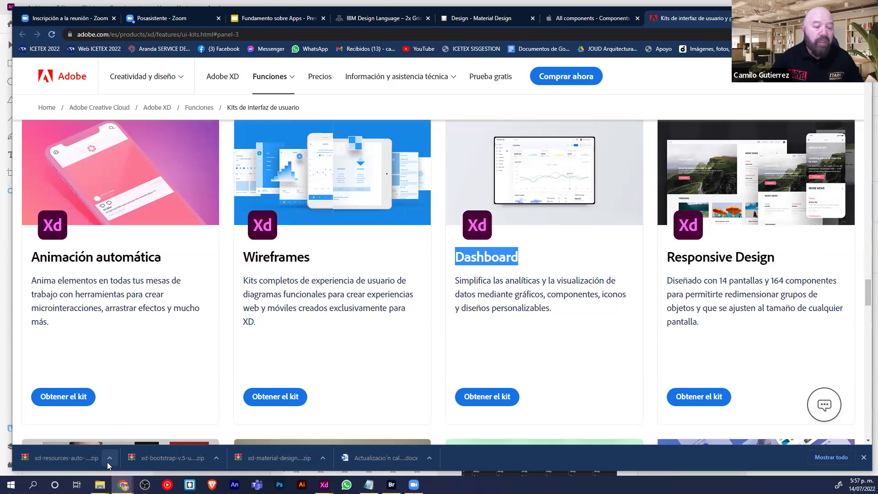
pyautogui.click(111, 458)
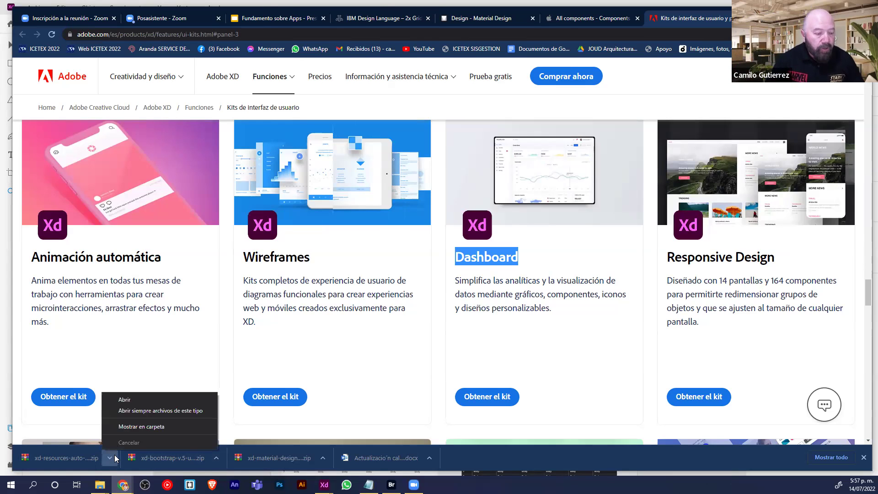
pyautogui.click(133, 426)
# Extract xd-resources-auto-animate-ui.zip into the current folder and open the extracted XD file in Adobe XD
pyautogui.rightClick(298, 197)
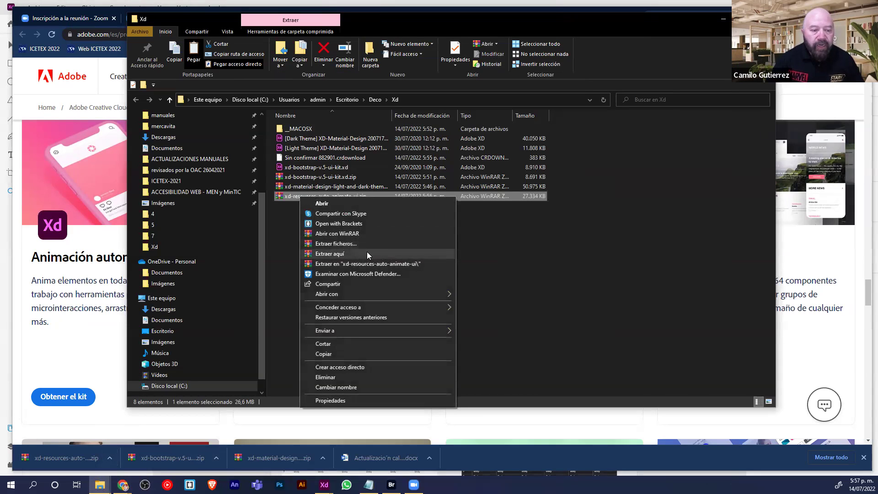
pyautogui.click(373, 254)
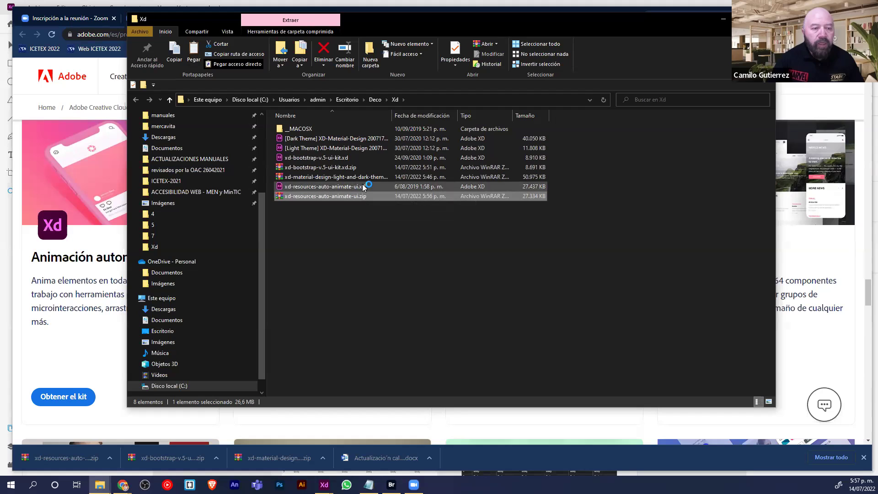
pyautogui.click(333, 191)
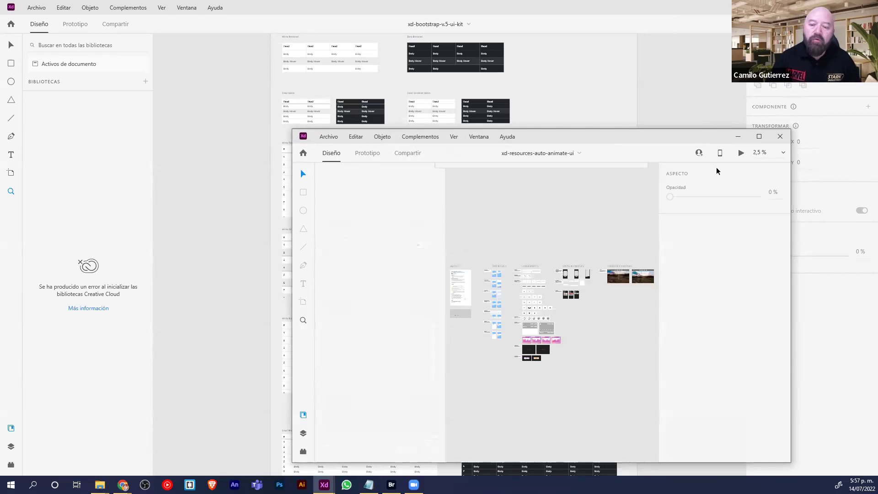
# Maximize the auto-animate document window and zoom in on the Base and Transform artboards of the changing size example
pyautogui.click(759, 137)
pyautogui.press('z')
pyautogui.click(440, 230)
pyautogui.moveTo(412, 128); pyautogui.dragTo(566, 121)
pyautogui.moveTo(485, 109); pyautogui.dragTo(605, 230)
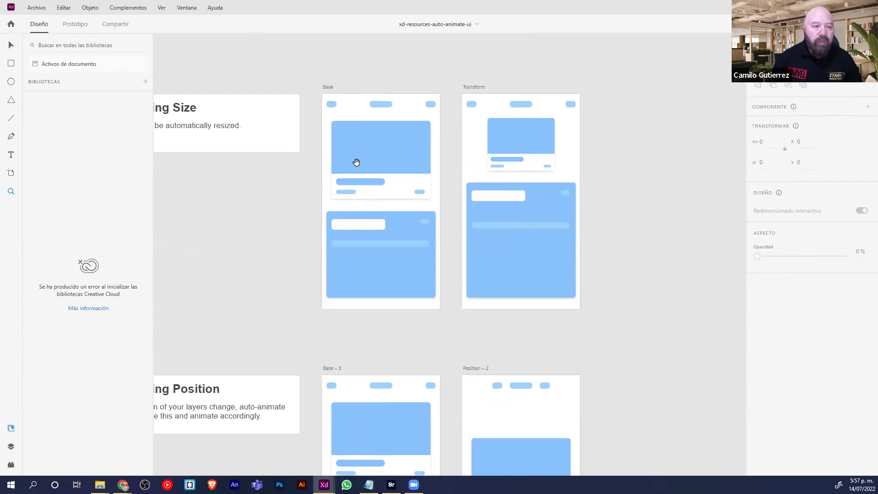
pyautogui.click(12, 46)
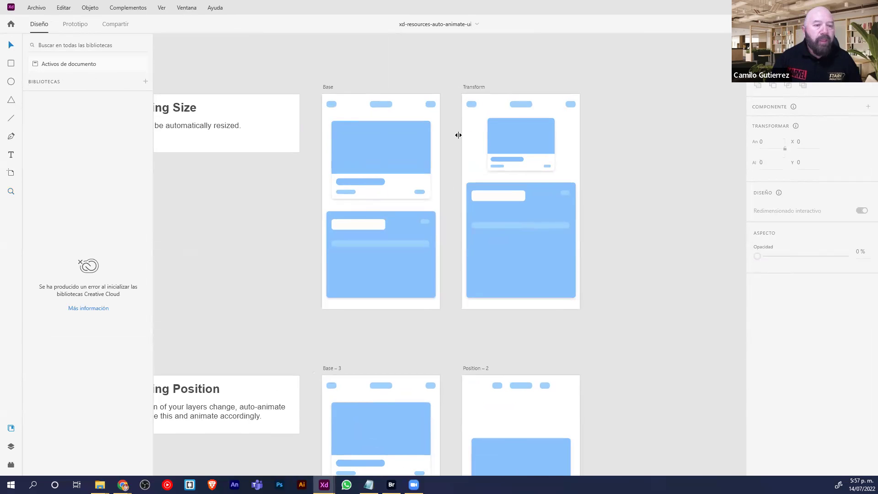
pyautogui.doubleClick(349, 7)
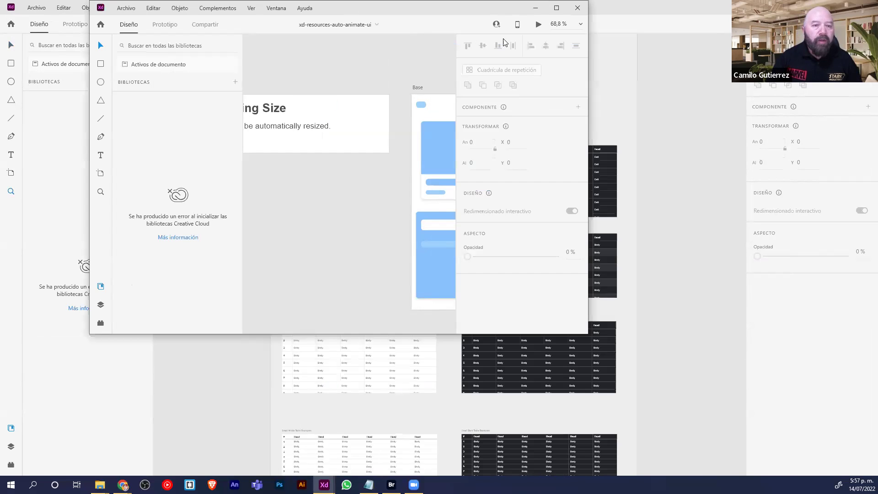
pyautogui.click(555, 8)
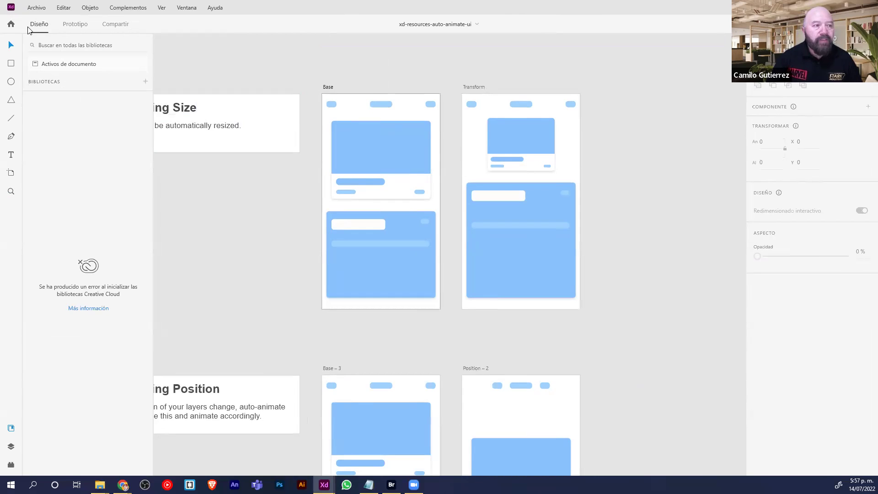
# Look at the document in Prototype and Share modes, and return to Design mode
pyautogui.click(73, 24)
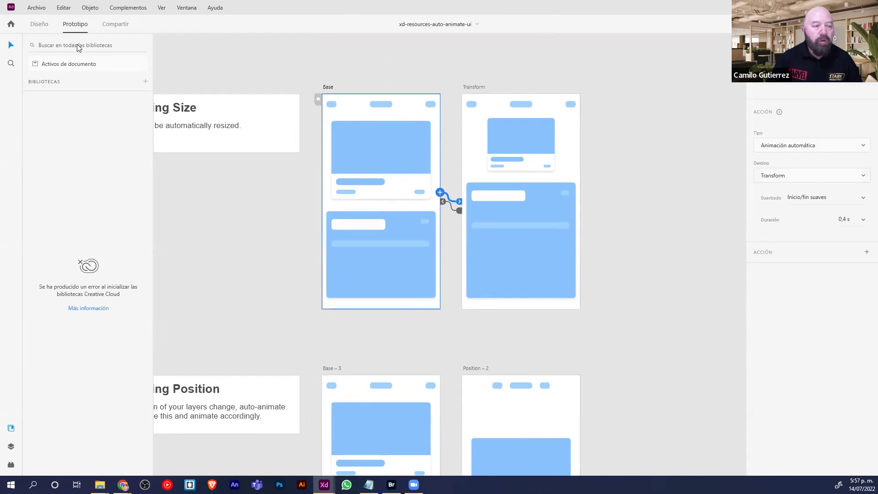
pyautogui.click(116, 25)
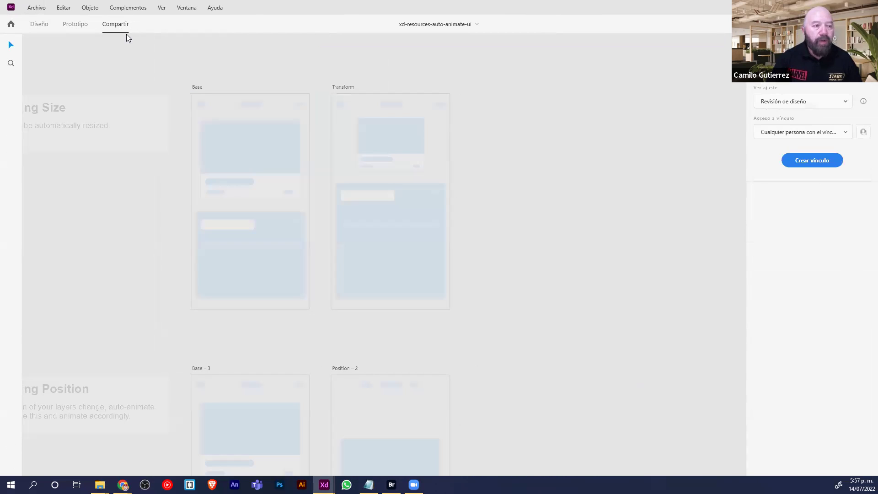
pyautogui.click(38, 25)
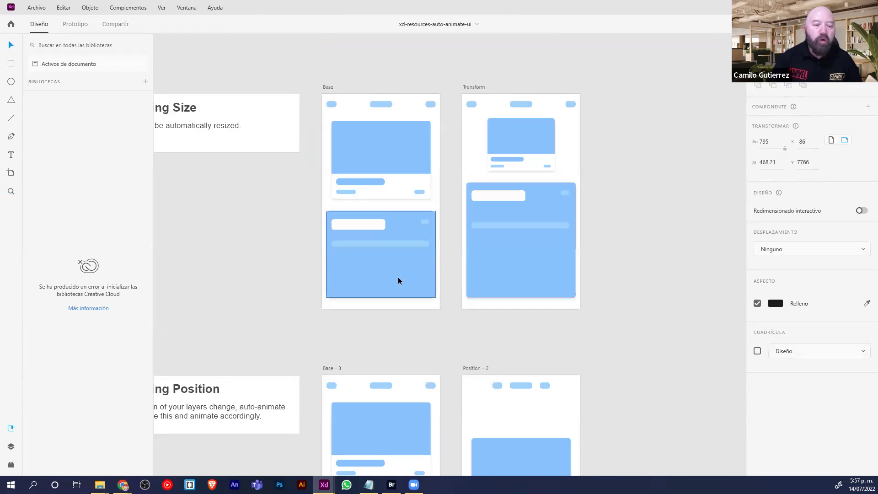
# Inspect the Base artboard's upper blue rectangle, and show the whole artboard's interaction in Prototype mode
pyautogui.click(366, 151)
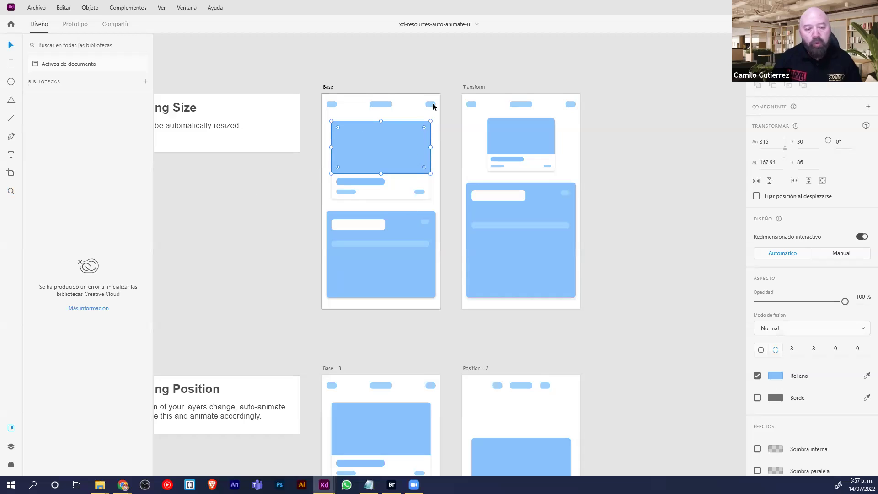
pyautogui.click(325, 86)
pyautogui.click(75, 26)
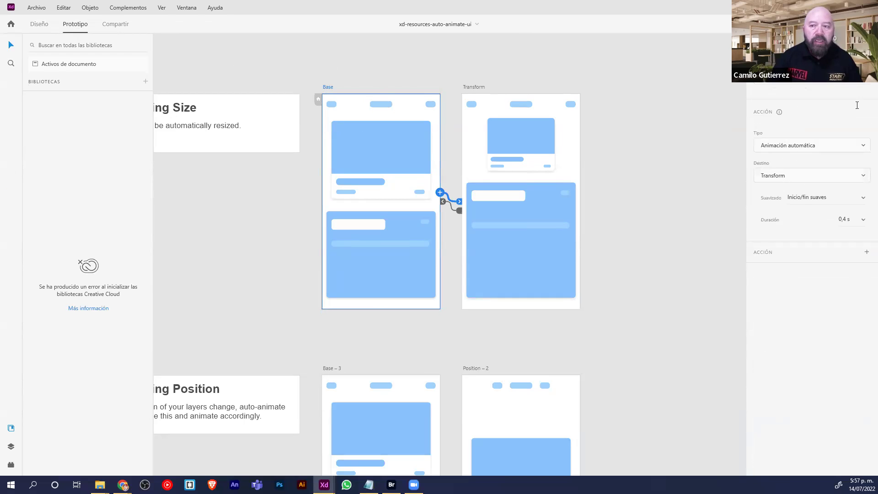
# Preview the Base artboard, play its auto-animate transition to Transform and back several times, and close the preview
pyautogui.click(863, 23)
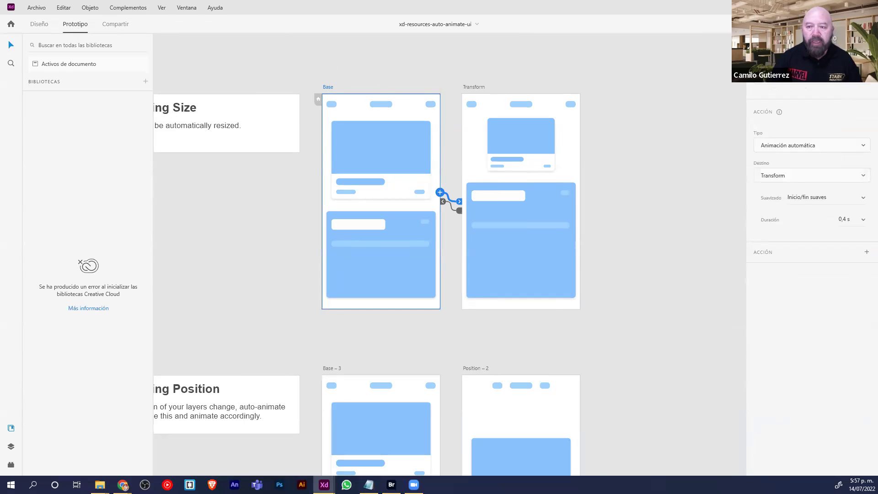
pyautogui.click(201, 143)
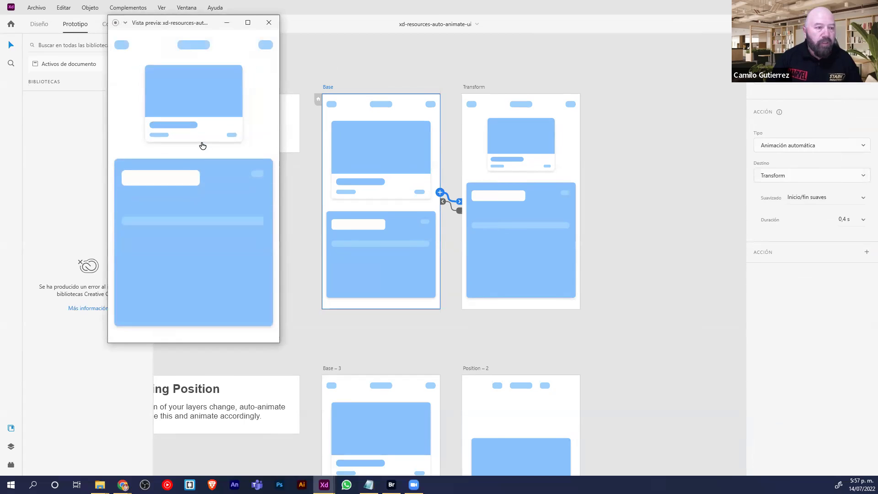
pyautogui.click(215, 205)
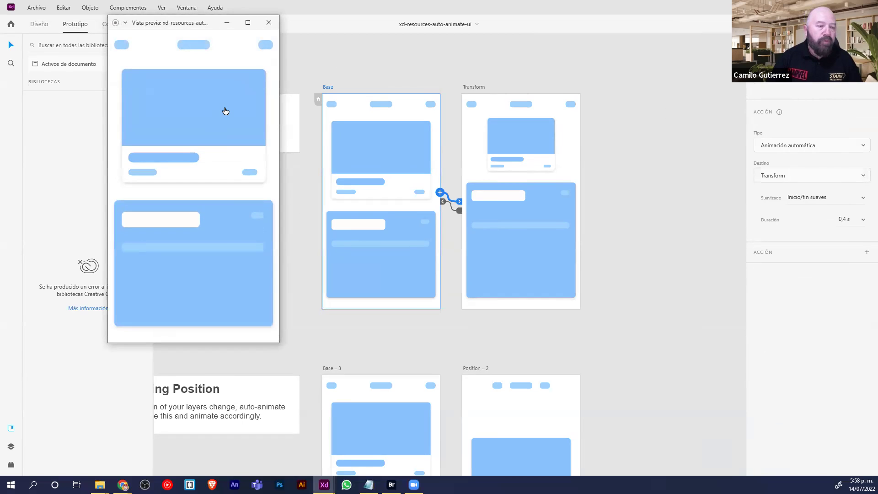
pyautogui.click(212, 124)
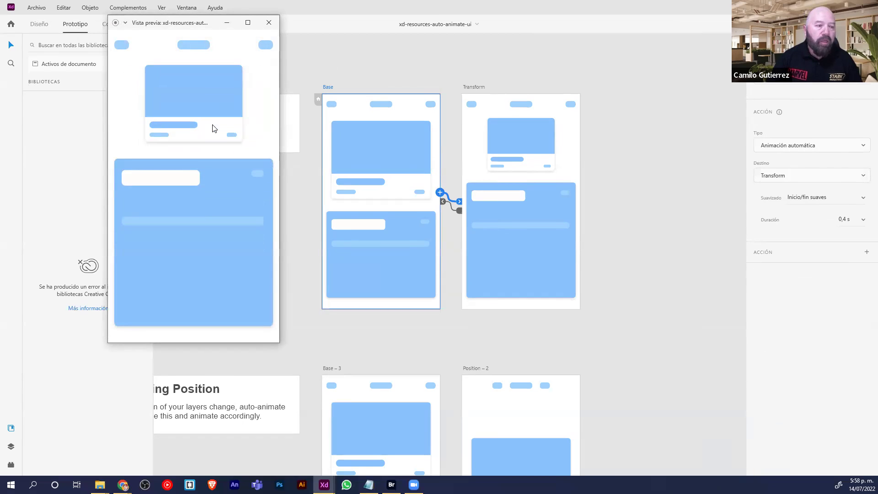
pyautogui.click(212, 188)
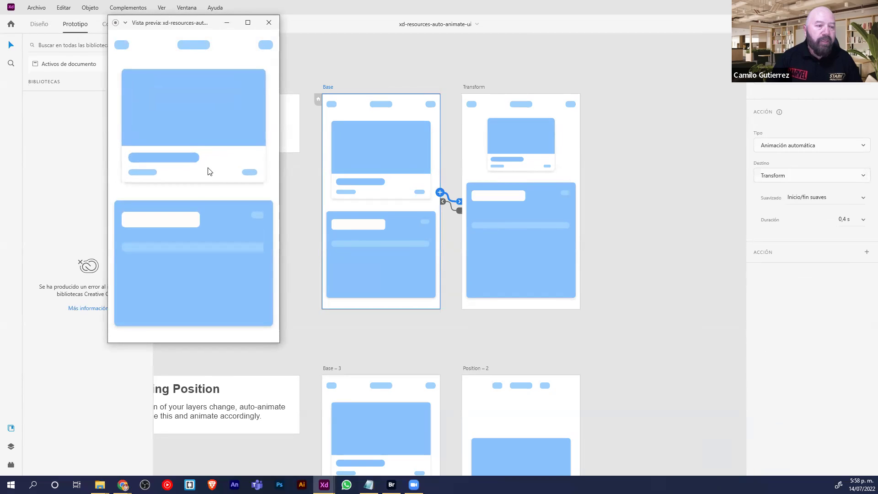
pyautogui.click(204, 125)
pyautogui.click(192, 47)
pyautogui.click(186, 48)
pyautogui.click(195, 44)
pyautogui.click(268, 49)
pyautogui.click(269, 23)
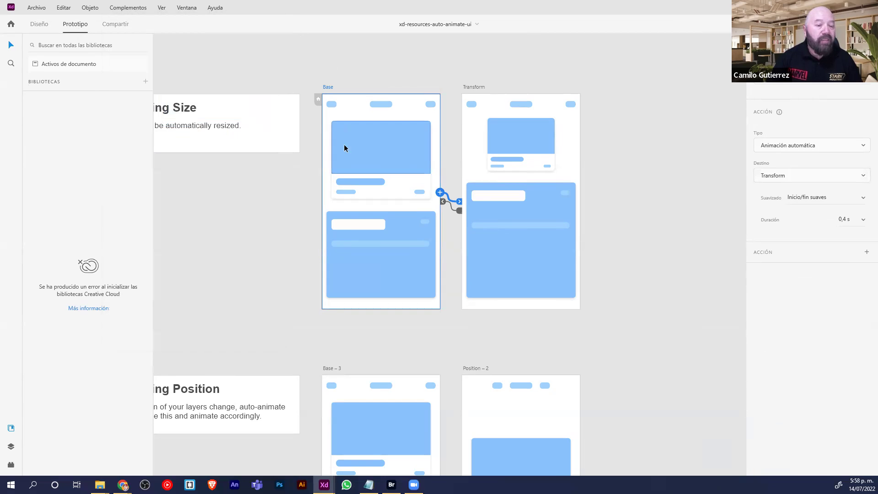
# Check the Transform artboard's interaction, and preview the auto-animate transition between the Base – 3 and Position – 2 artboards
pyautogui.click(471, 87)
pyautogui.scroll(-2, 464, 251)
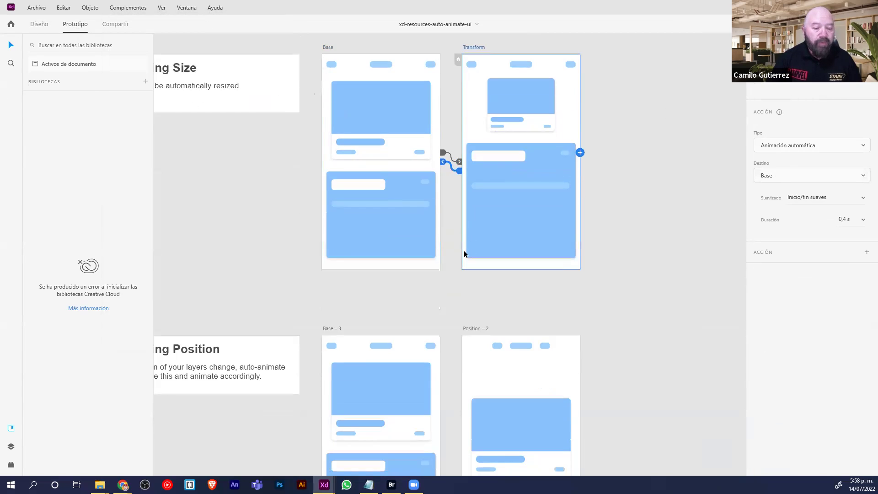
pyautogui.scroll(-2, 464, 254)
pyautogui.click(336, 186)
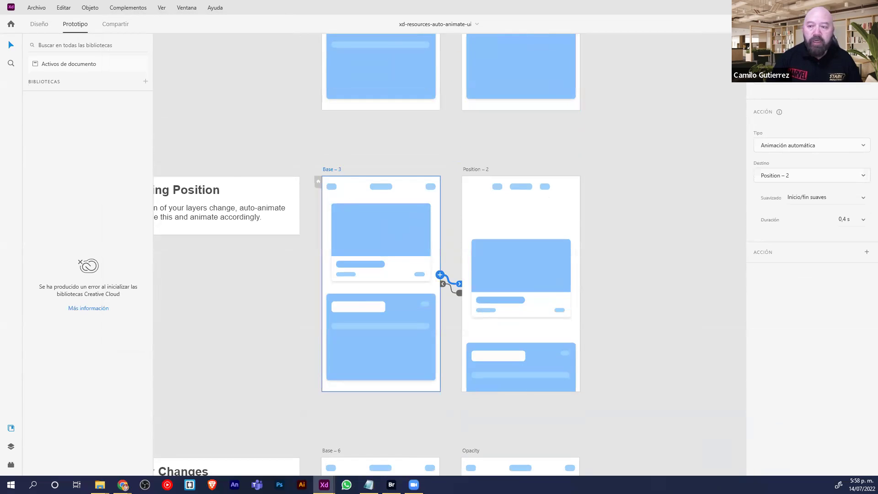
pyautogui.hotkey('ctrl', 'Return')
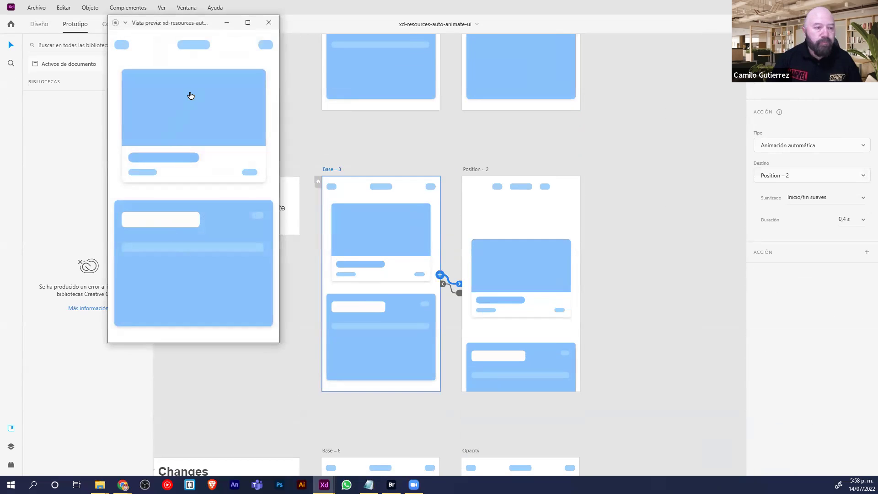
pyautogui.click(190, 95)
pyautogui.click(212, 305)
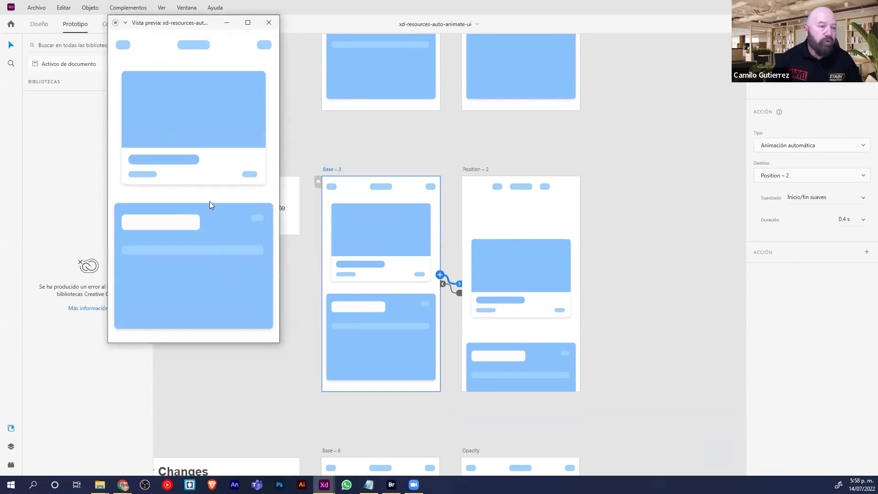
pyautogui.click(202, 118)
pyautogui.click(269, 23)
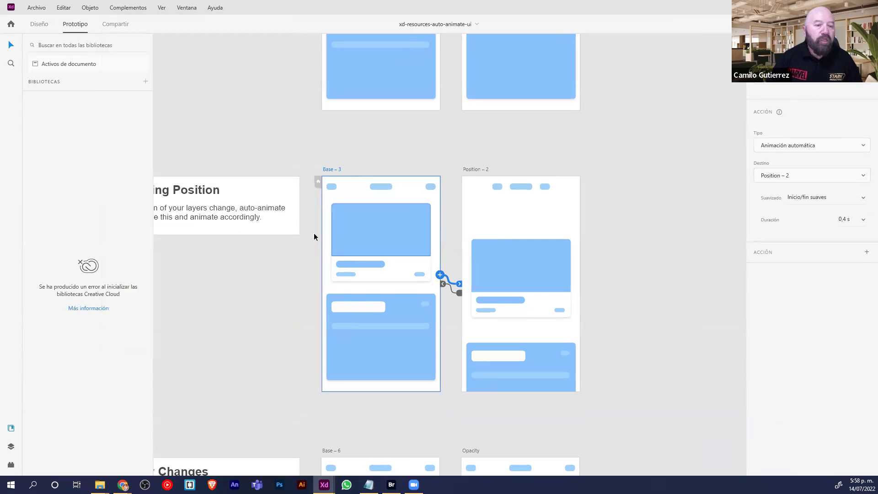
pyautogui.scroll(-2, 349, 190)
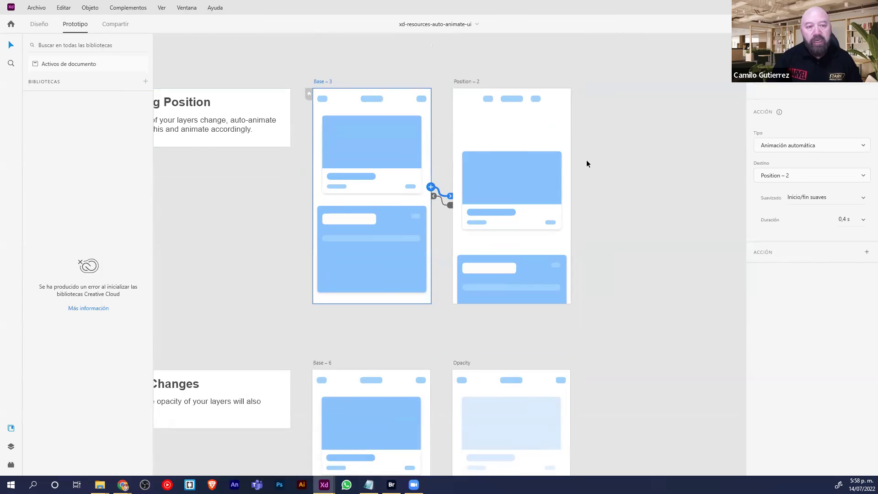
# Preview the Base – 14 artboard's auto-animate transition to Paths, try its top elements, and close the preview
pyautogui.scroll(-4, 334, 204)
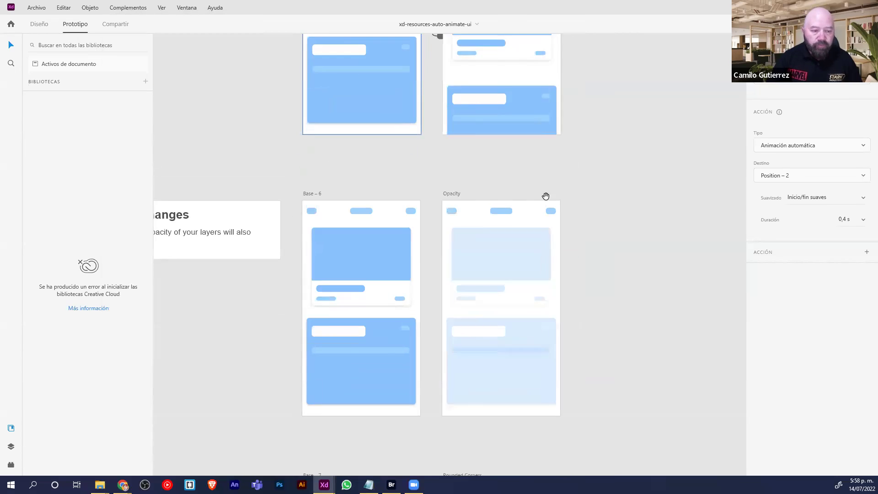
pyautogui.scroll(-7, 545, 195)
pyautogui.scroll(-6, 505, 224)
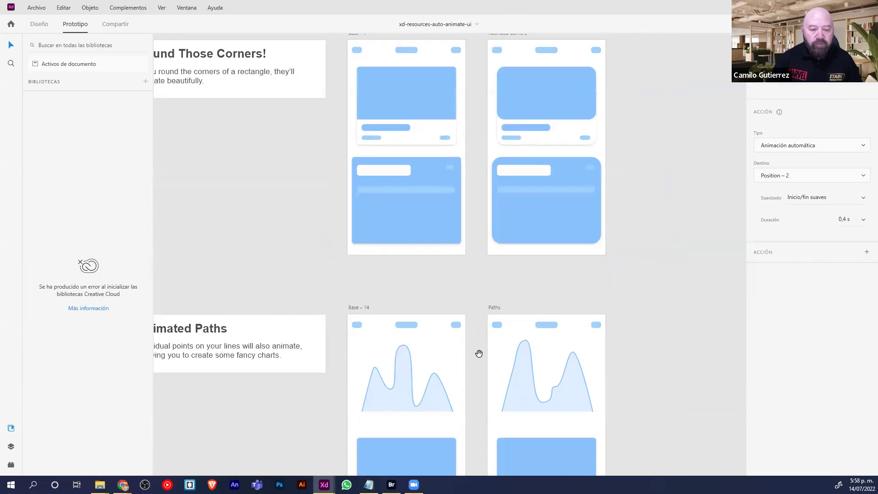
pyautogui.click(368, 210)
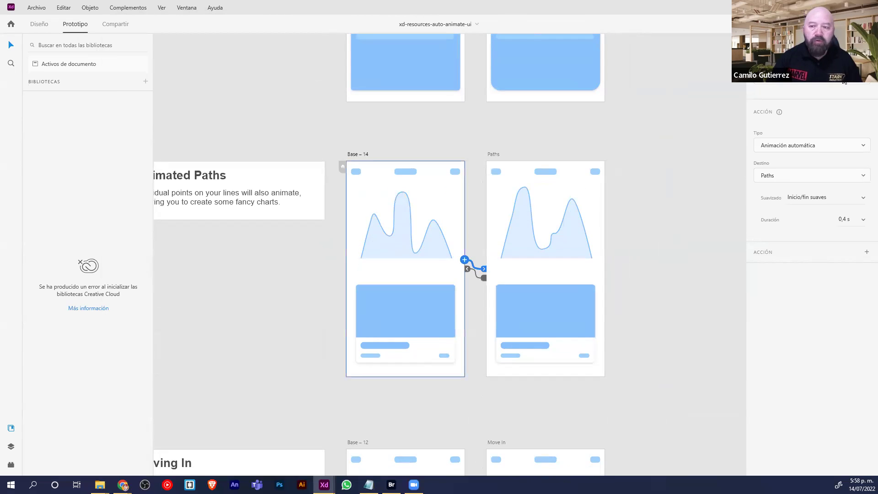
pyautogui.hotkey('ctrl', 'Return')
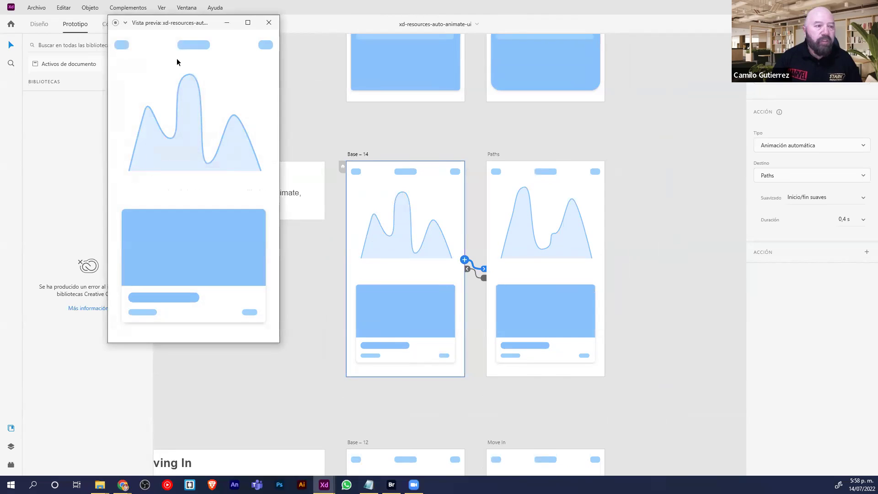
pyautogui.click(266, 48)
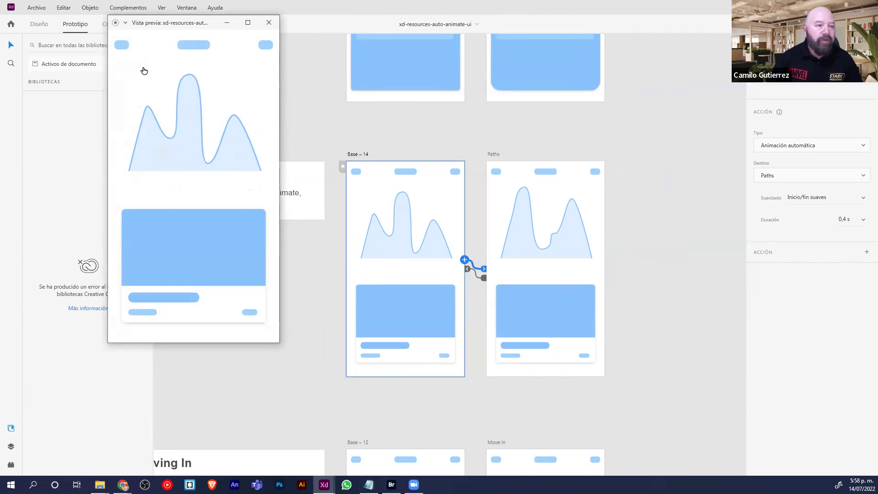
pyautogui.click(117, 52)
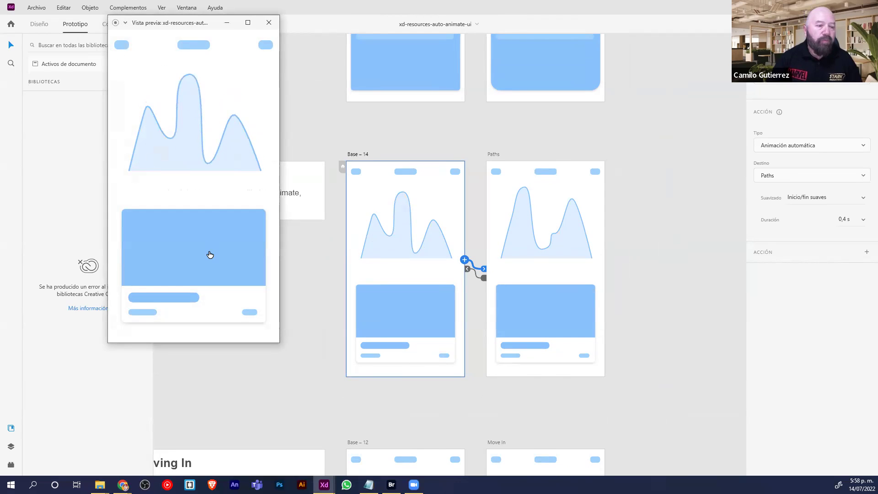
pyautogui.click(269, 23)
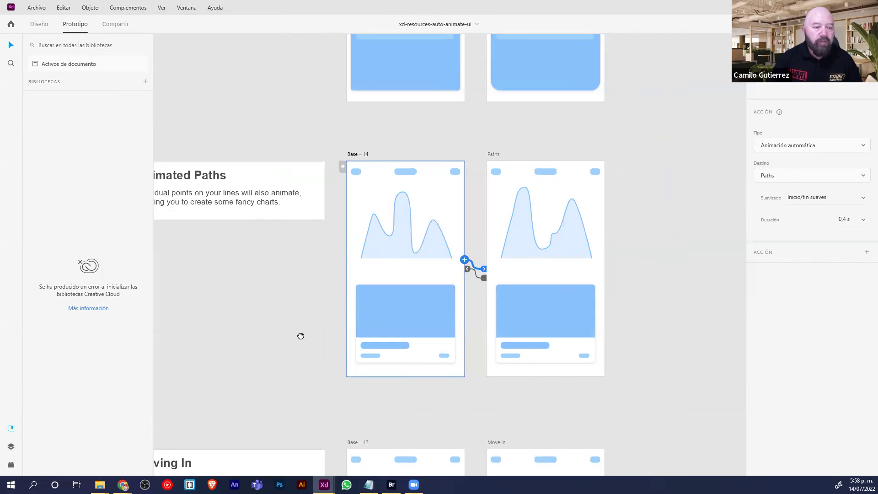
# Examine the kit's further examples, from the staggering artboards to the charts, number counter, switches and menu icons
pyautogui.scroll(-15, 301, 336)
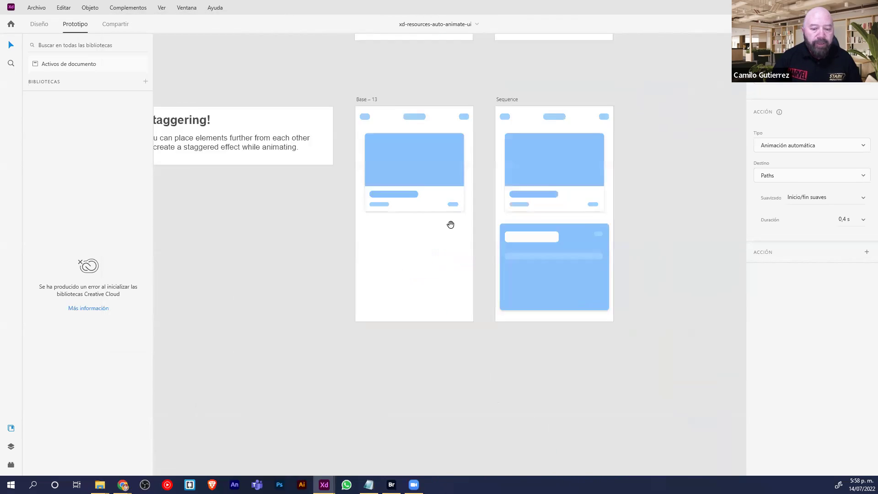
pyautogui.scroll(-3, 451, 225)
pyautogui.hscroll(5, 451, 364)
pyautogui.scroll(2, 451, 365)
pyautogui.scroll(-5, 475, 263)
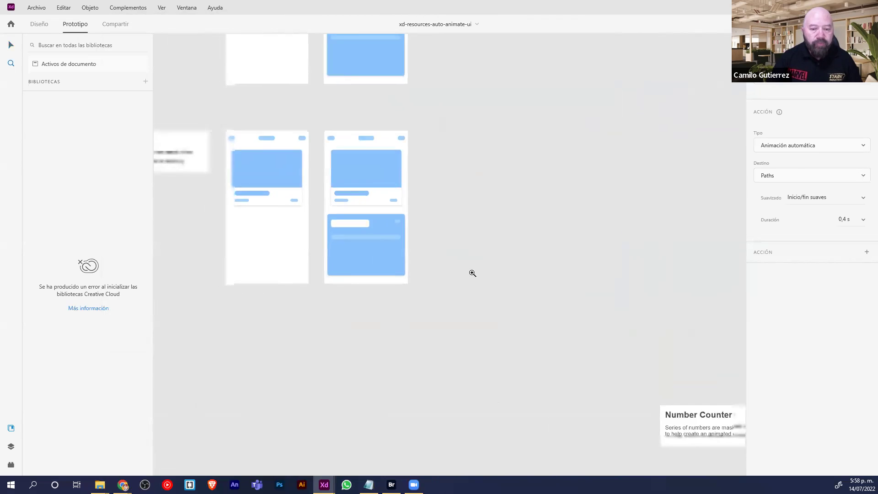
pyautogui.hscroll(5, 548, 396)
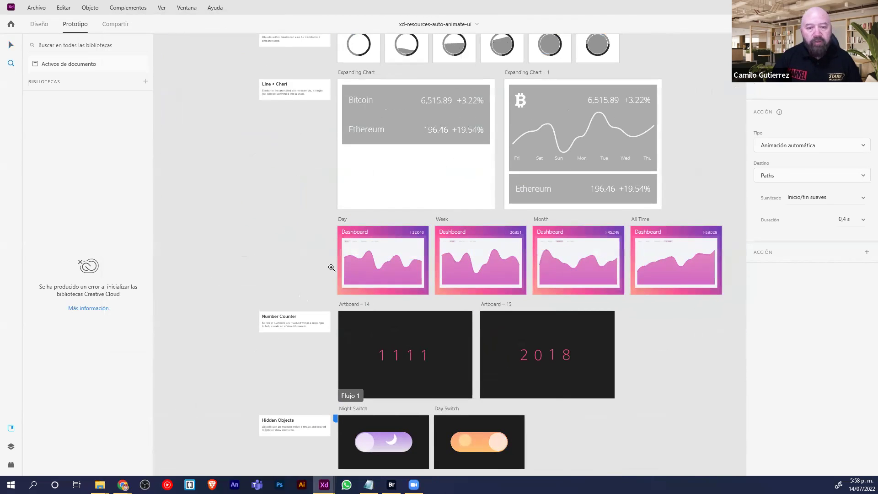
pyautogui.scroll(5, 314, 281)
pyautogui.scroll(1, 316, 258)
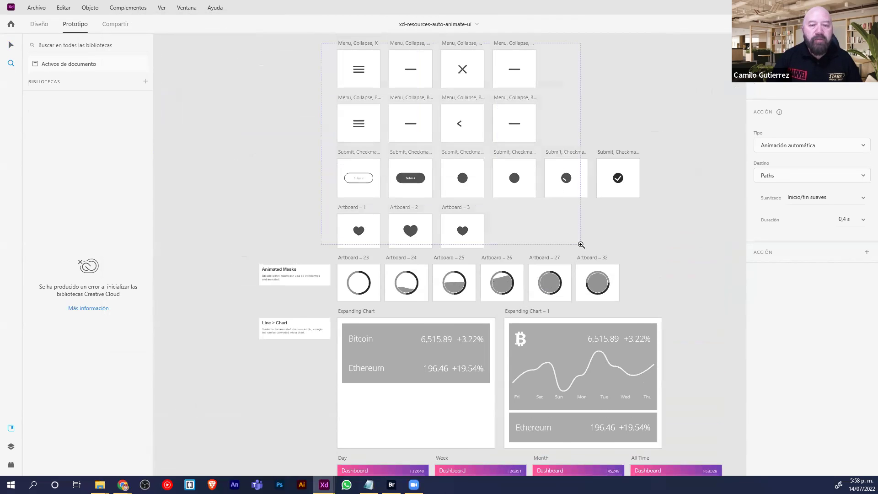
pyautogui.scroll(3, 470, 222)
pyautogui.scroll(2, 353, 190)
pyautogui.scroll(2, 349, 192)
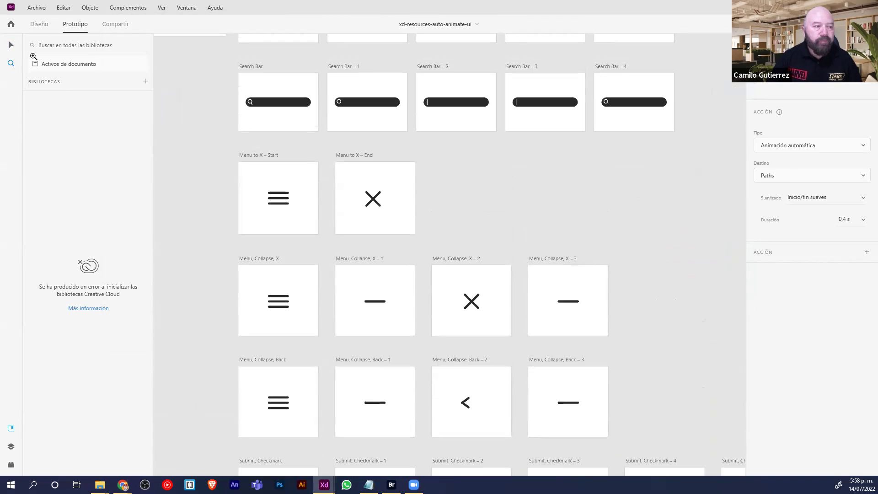
# Preview the Menu to X – Start artboard, try its icon animation several times, and close the preview
pyautogui.click(275, 179)
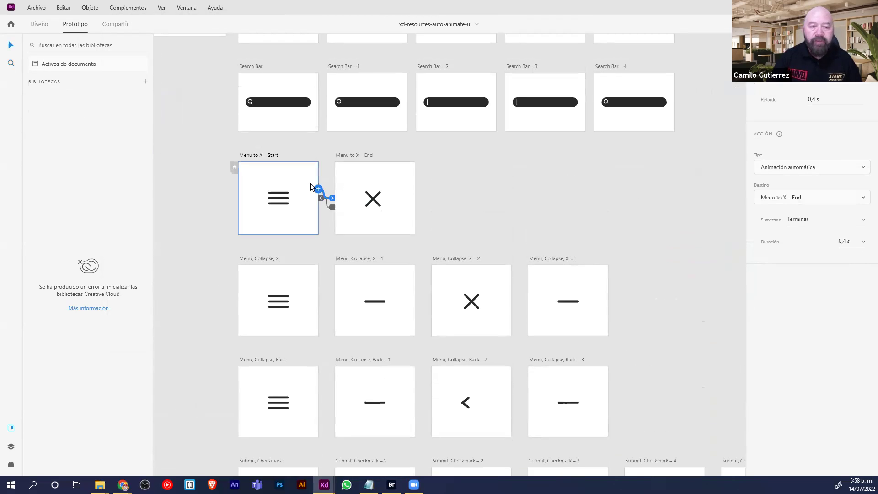
pyautogui.hotkey('ctrl', 'Return')
pyautogui.click(256, 213)
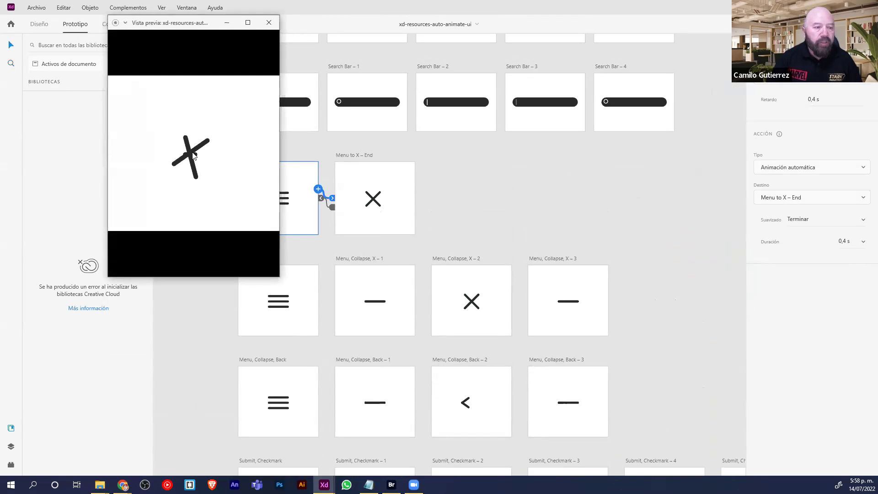
pyautogui.click(196, 167)
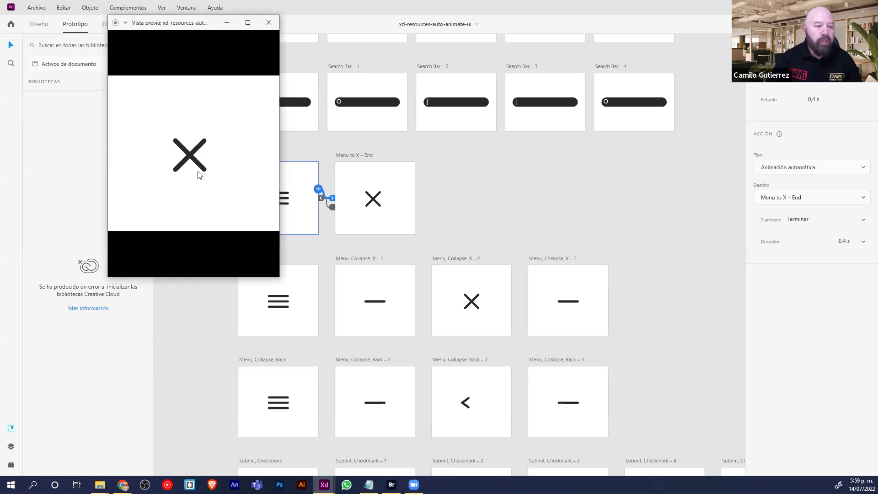
pyautogui.click(187, 153)
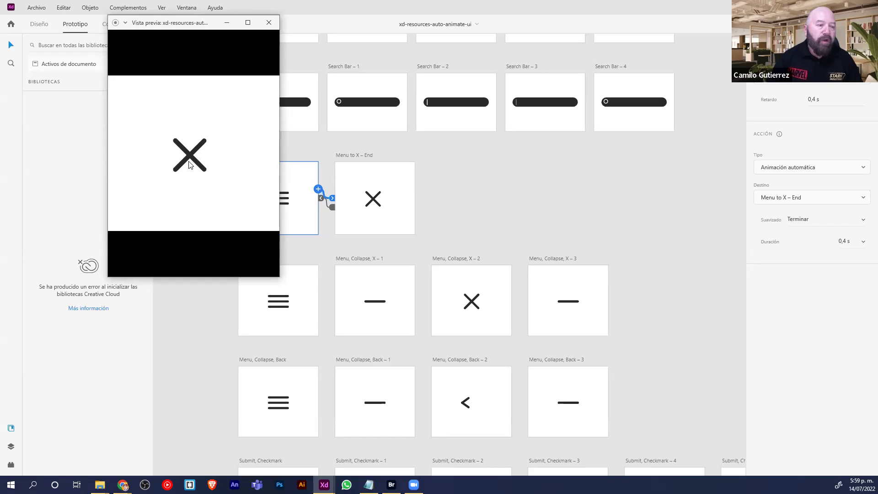
pyautogui.click(270, 22)
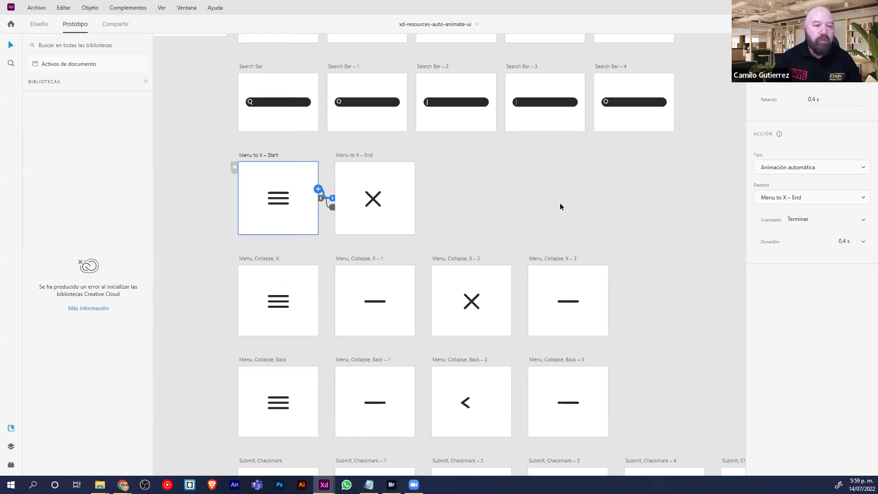
# Preview the Search Bar artboard's auto-animate sequence and close the preview
pyautogui.click(271, 92)
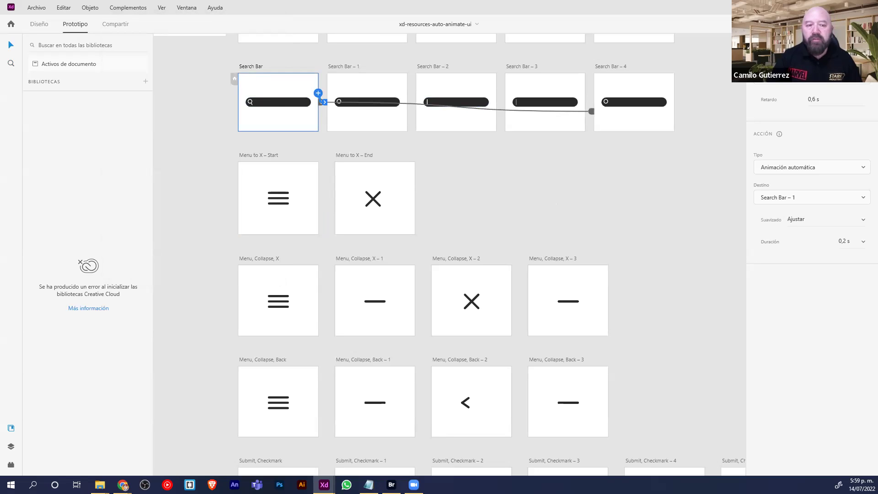
pyautogui.hotkey('ctrl', 'Return')
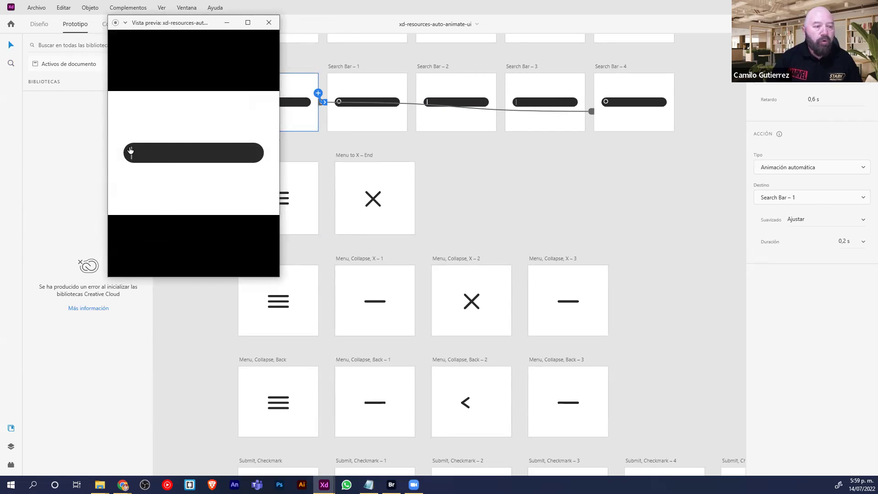
pyautogui.click(269, 22)
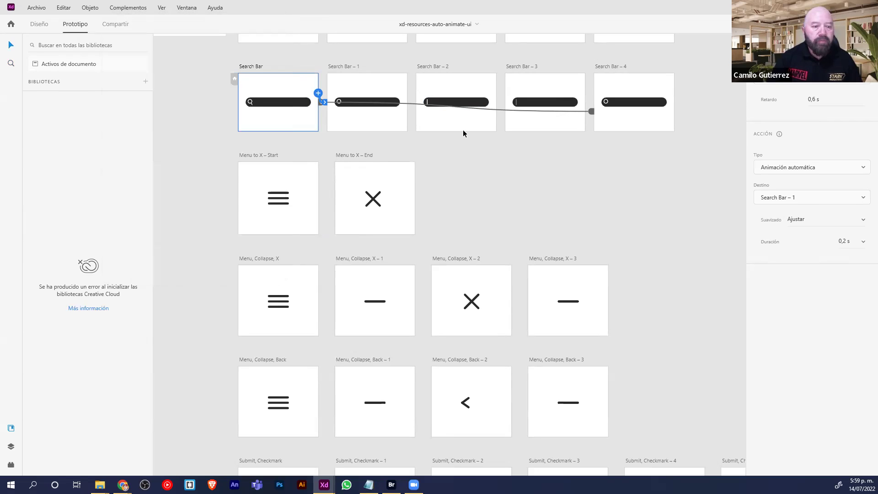
# Preview the Menu, Collapse, X artboard's icon animation and close the preview
pyautogui.scroll(-1, 501, 191)
pyautogui.click(276, 244)
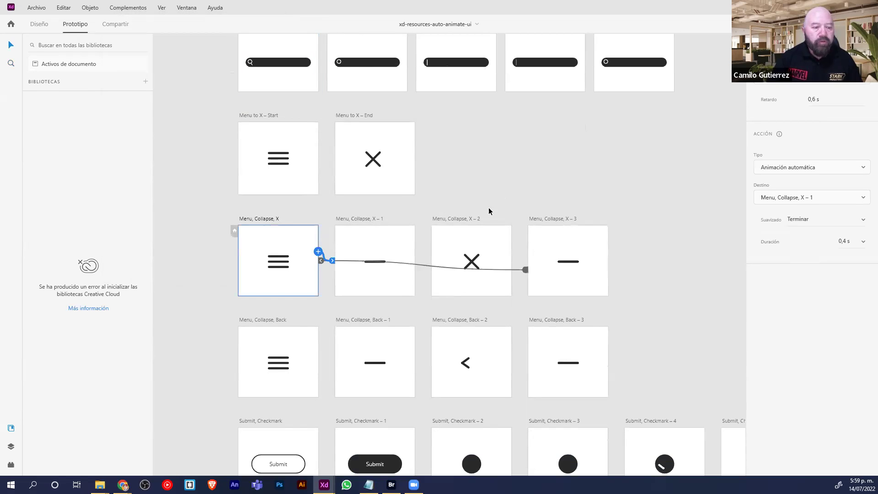
pyautogui.hotkey('ctrl', 'Return')
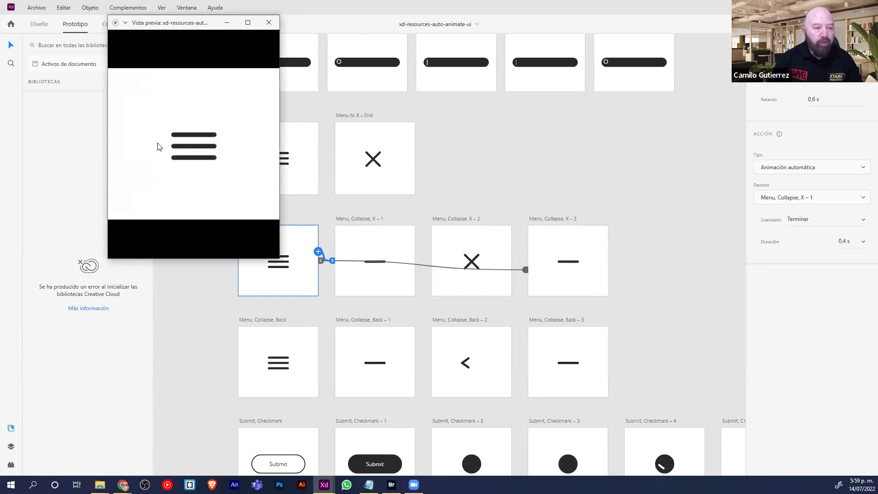
pyautogui.click(269, 22)
# Preview the Search Bar - Transformation artboard's change from magnifier to search field, and close the preview
pyautogui.scroll(3, 488, 196)
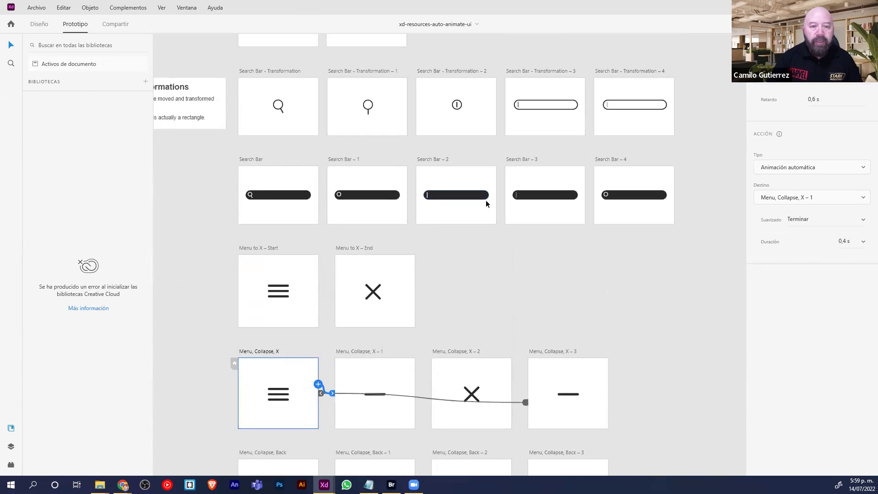
pyautogui.click(262, 100)
pyautogui.hotkey('ctrl', 'Return')
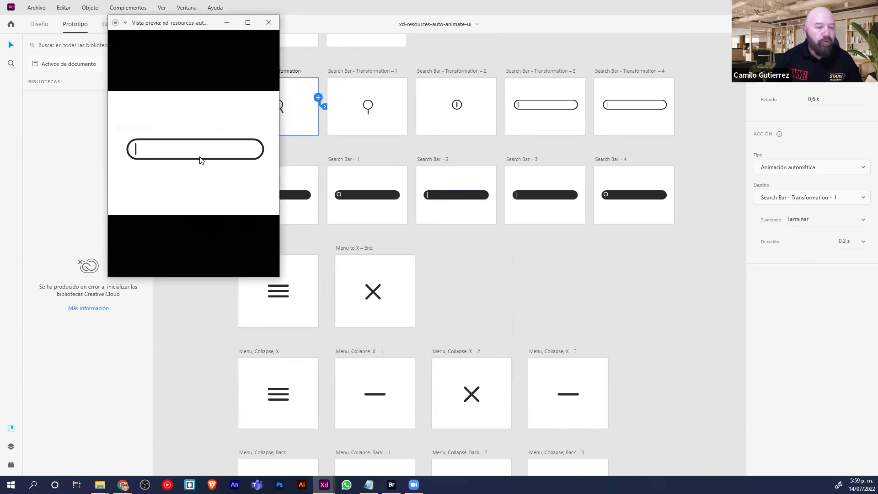
pyautogui.click(269, 22)
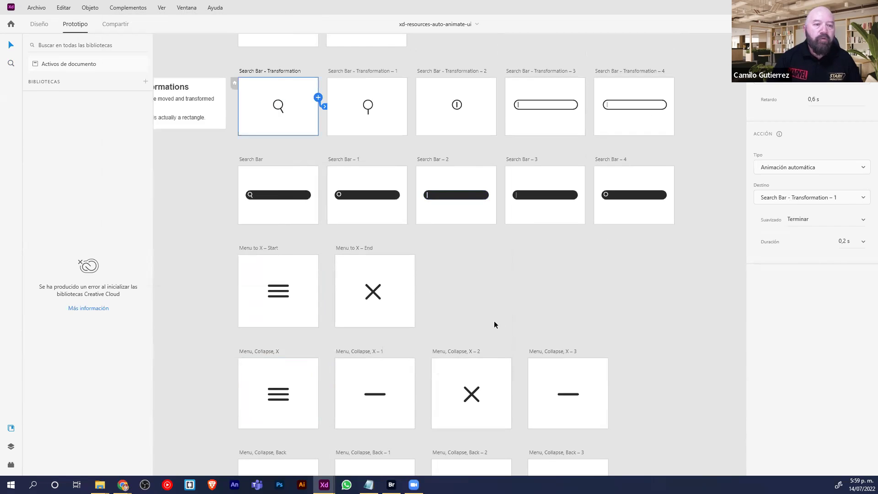
# Preview the Progress Circle – Start artboard's rotation animation and close the preview
pyautogui.scroll(3, 476, 326)
pyautogui.click(254, 125)
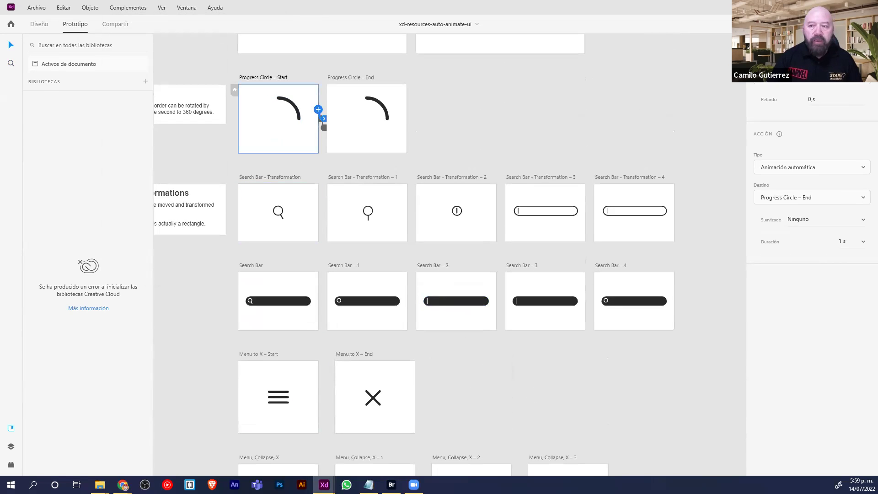
pyautogui.hotkey('ctrl', 'Return')
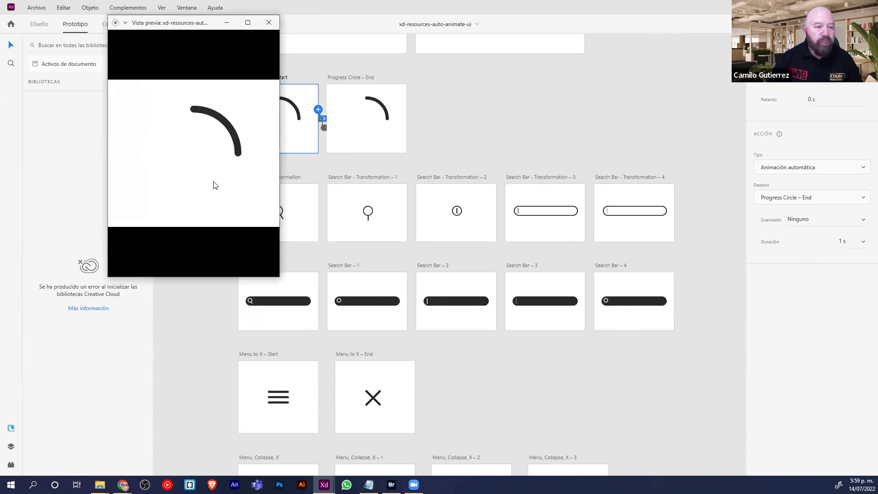
pyautogui.click(269, 23)
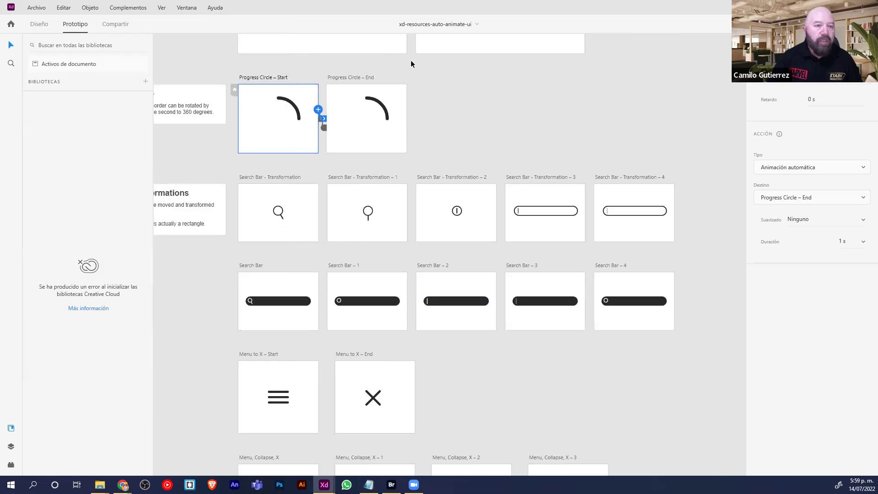
# Preview the Loading Bar – Start artboard's filling animation and close the preview
pyautogui.scroll(5, 494, 243)
pyautogui.scroll(-2, 539, 207)
pyautogui.click(291, 122)
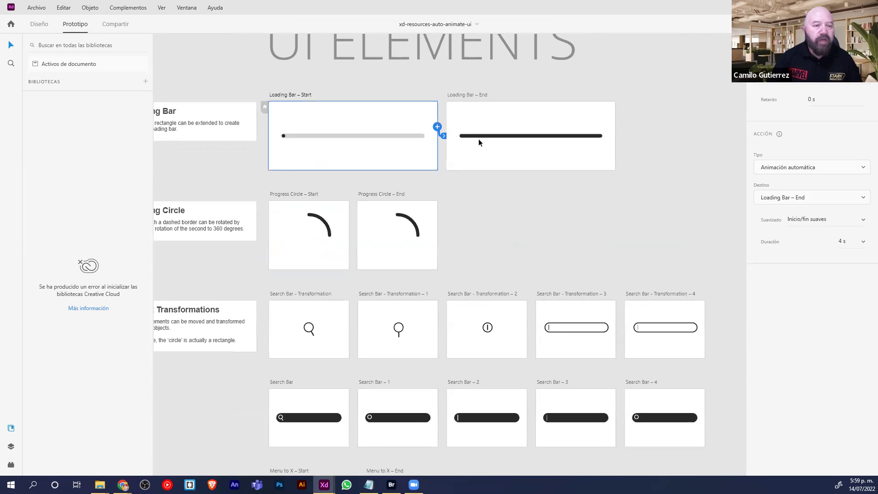
pyautogui.hotkey('ctrl', 'Return')
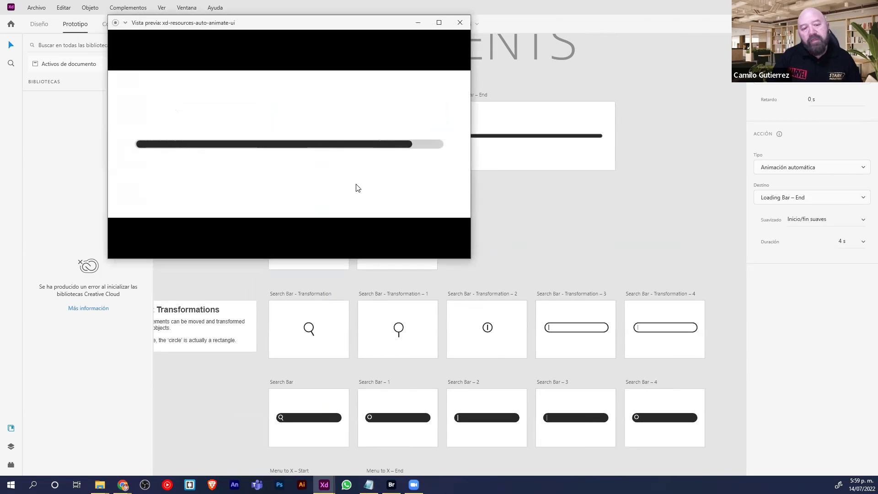
pyautogui.click(460, 26)
# Preview the Submit, Checkmark artboard, play the Submit button's animation, close the preview and clear the selection
pyautogui.scroll(-10, 421, 215)
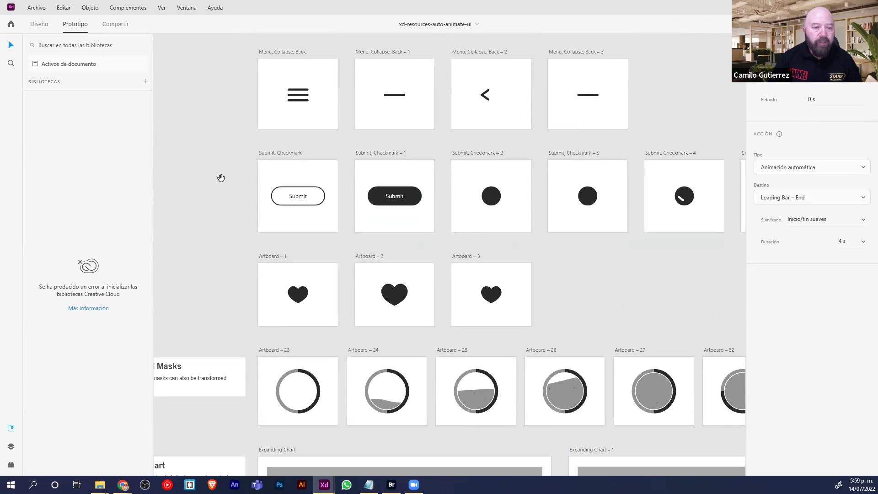
pyautogui.click(293, 175)
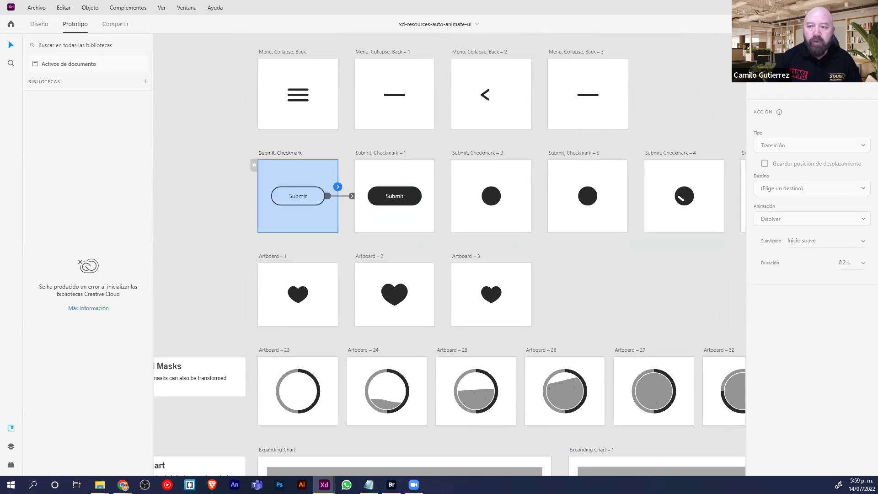
pyautogui.hotkey('ctrl', 'Return')
pyautogui.click(181, 155)
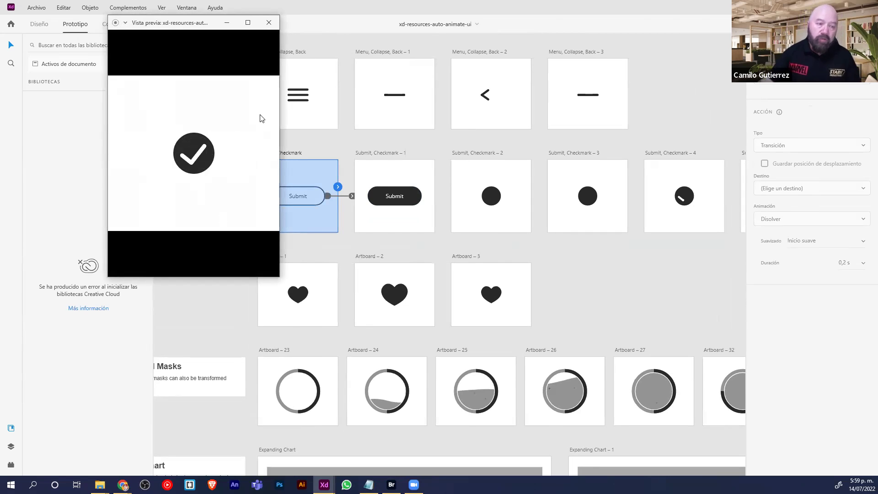
pyautogui.click(278, 22)
pyautogui.click(641, 254)
# Preview the heart animation from Artboard – 1, play it by activating the heart, and close the preview
pyautogui.scroll(-3, 596, 335)
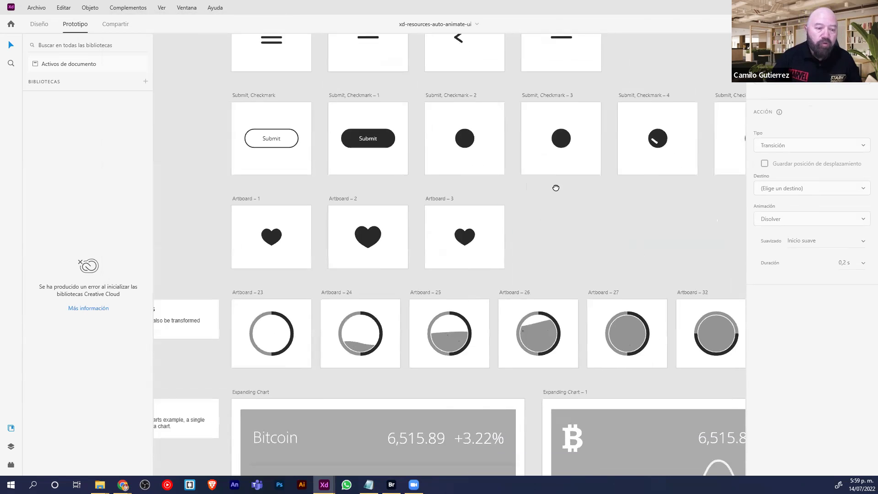
pyautogui.click(250, 128)
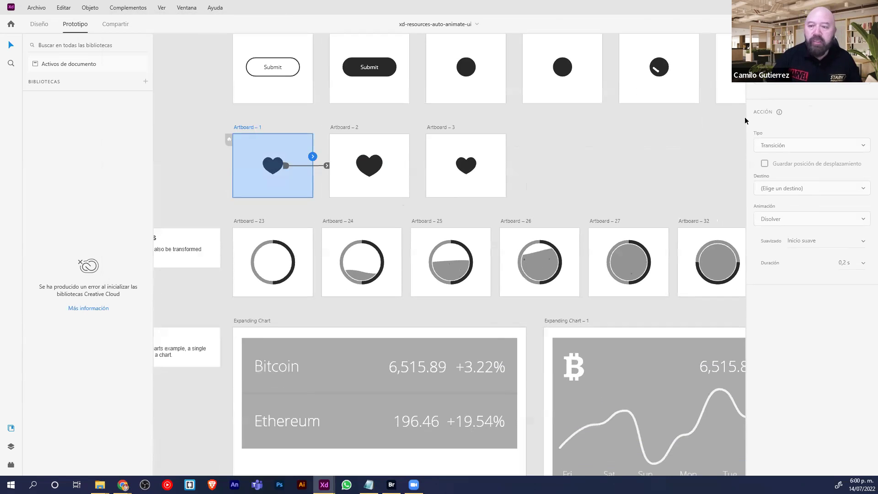
pyautogui.hotkey('ctrl', 'Return')
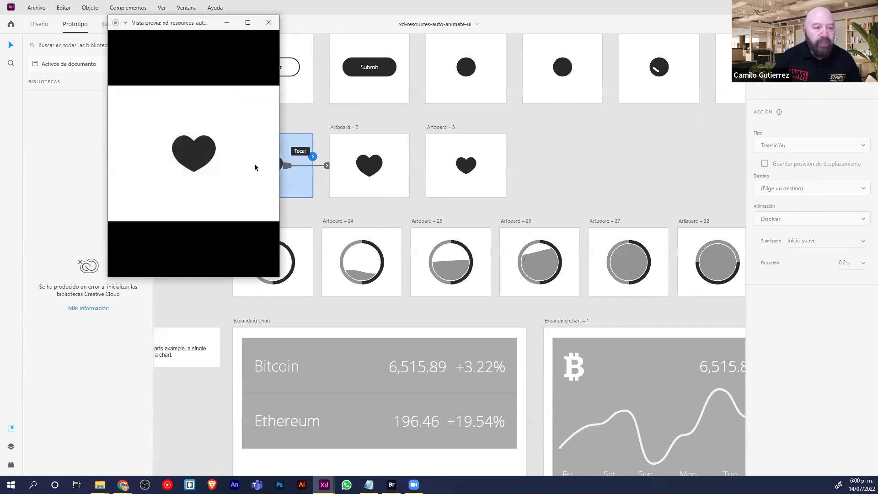
pyautogui.click(204, 159)
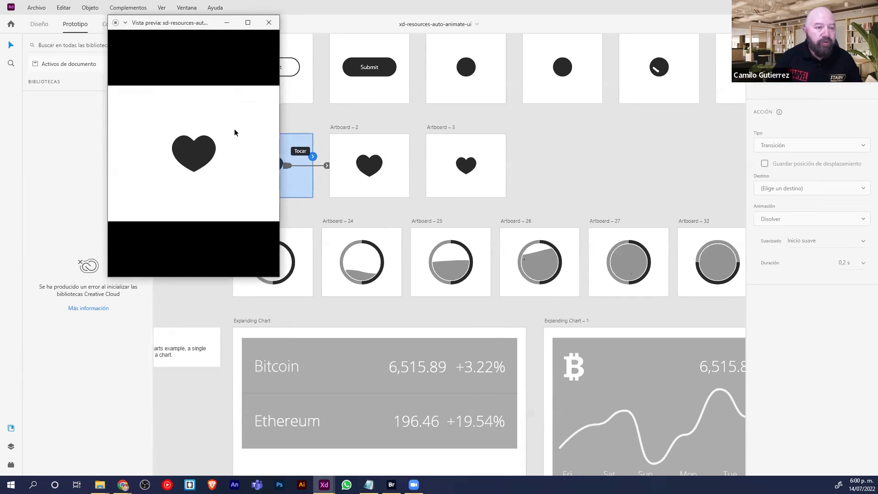
pyautogui.click(269, 23)
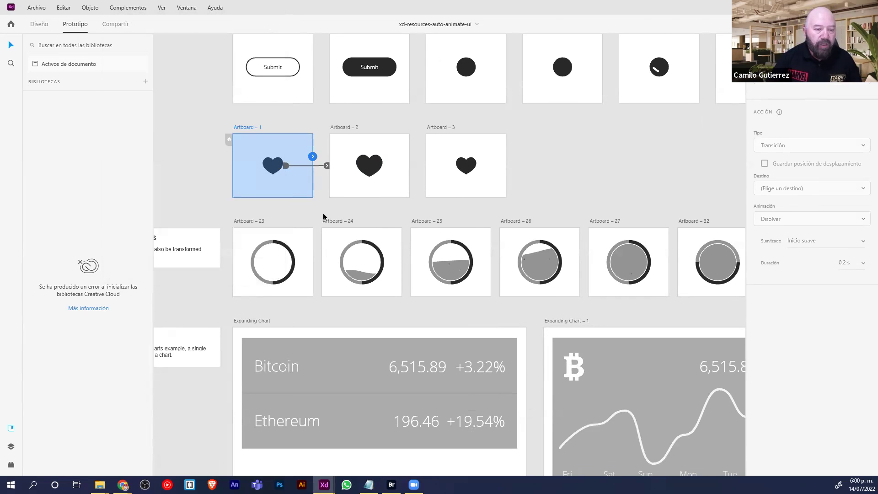
# Preview Artboard – 23's masked circle-filling animation, close the preview and clear the selection
pyautogui.scroll(-3, 319, 215)
pyautogui.click(280, 117)
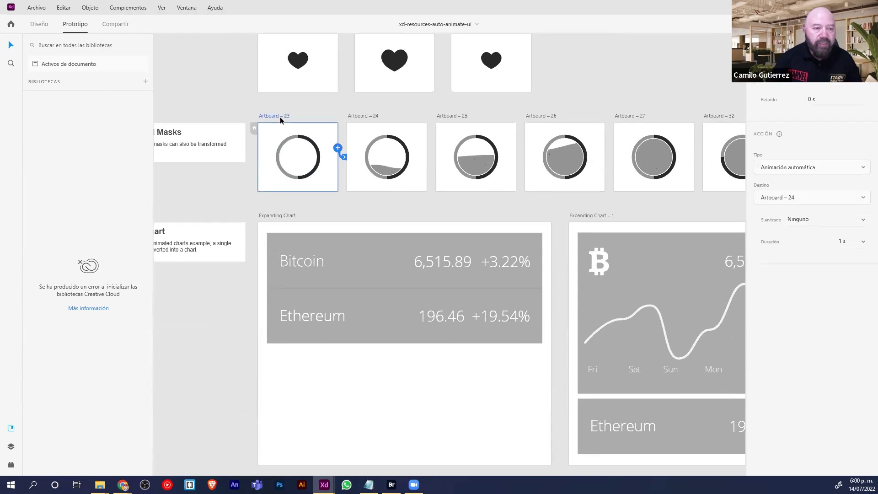
pyautogui.hotkey('ctrl', 'Return')
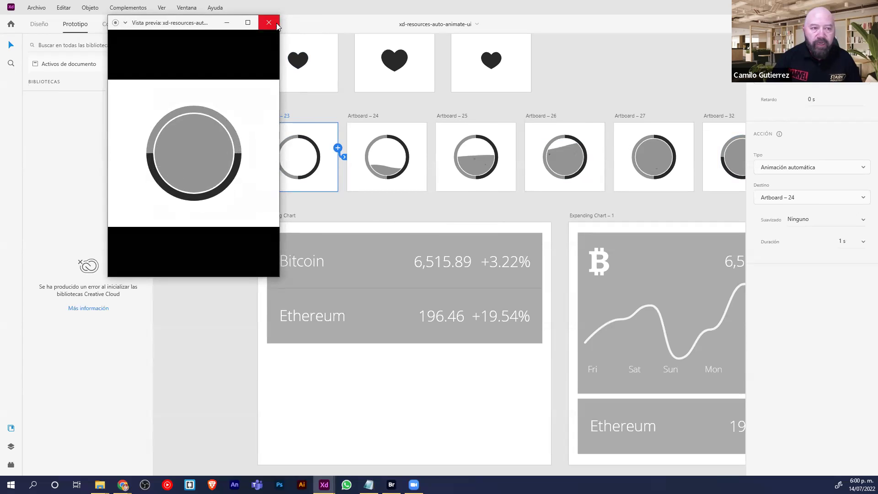
pyautogui.click(419, 229)
pyautogui.click(413, 274)
# Preview the Day dashboard artboard, switch its chart through Week, Month and All Time, and close the preview
pyautogui.scroll(-8, 414, 329)
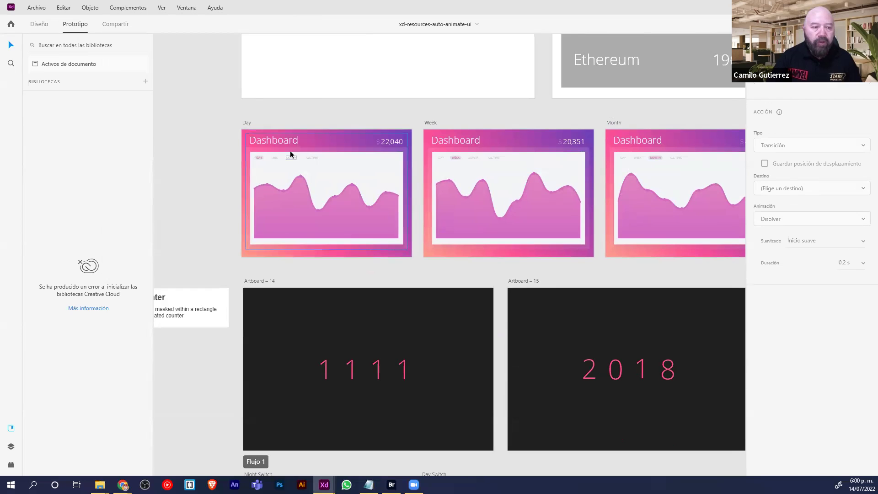
pyautogui.click(270, 131)
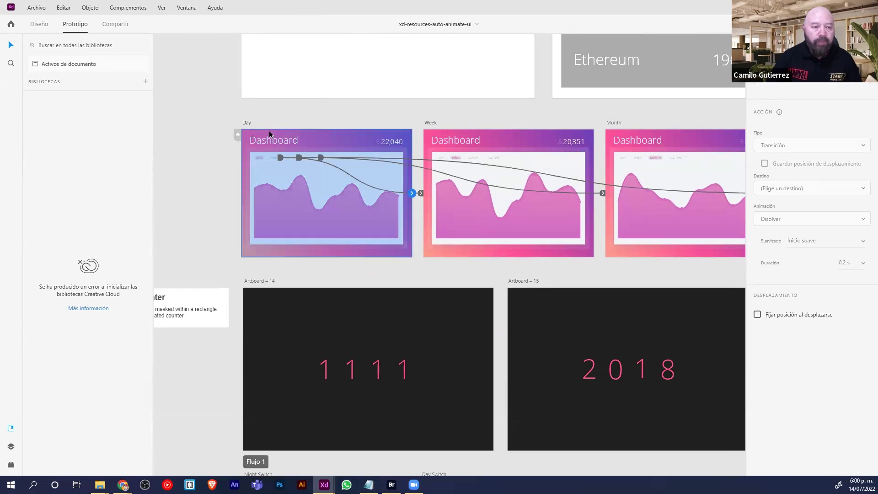
pyautogui.hotkey('ctrl', 'Return')
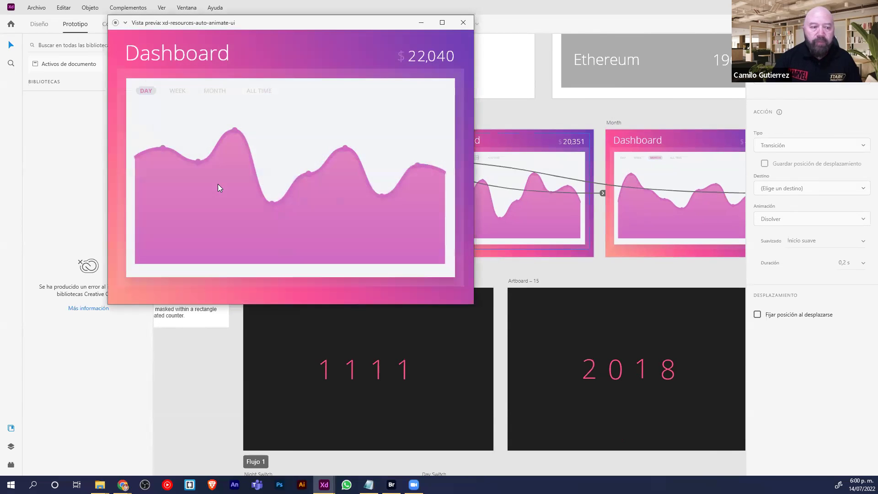
pyautogui.click(183, 94)
pyautogui.click(213, 94)
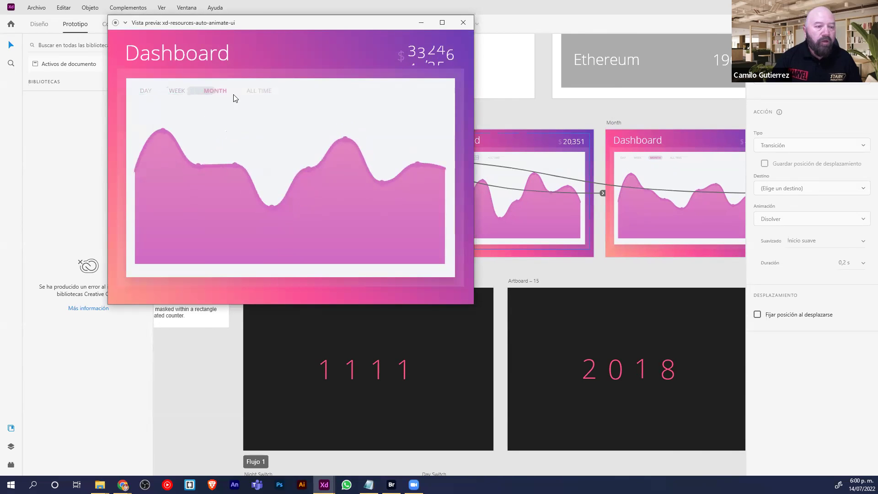
pyautogui.click(258, 92)
pyautogui.click(463, 23)
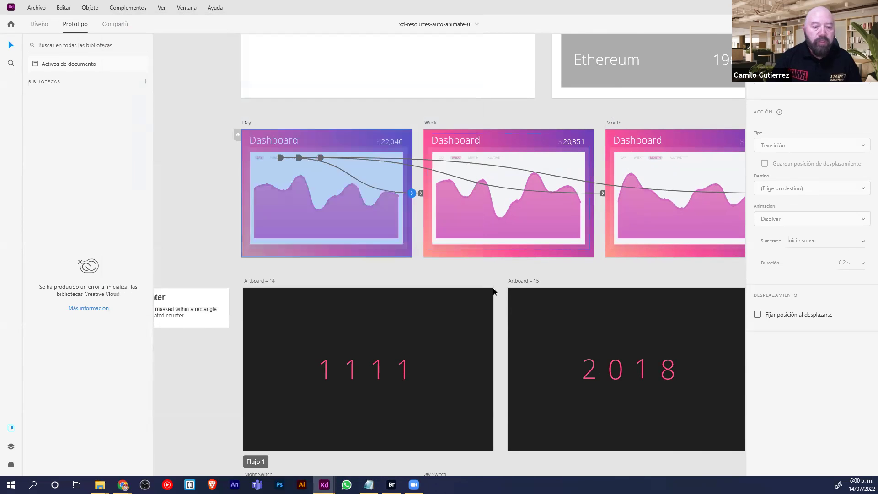
# Preview Artboard – 14's number counter animation from 1111 to 2018 and close the preview
pyautogui.scroll(-3, 494, 291)
pyautogui.click(254, 169)
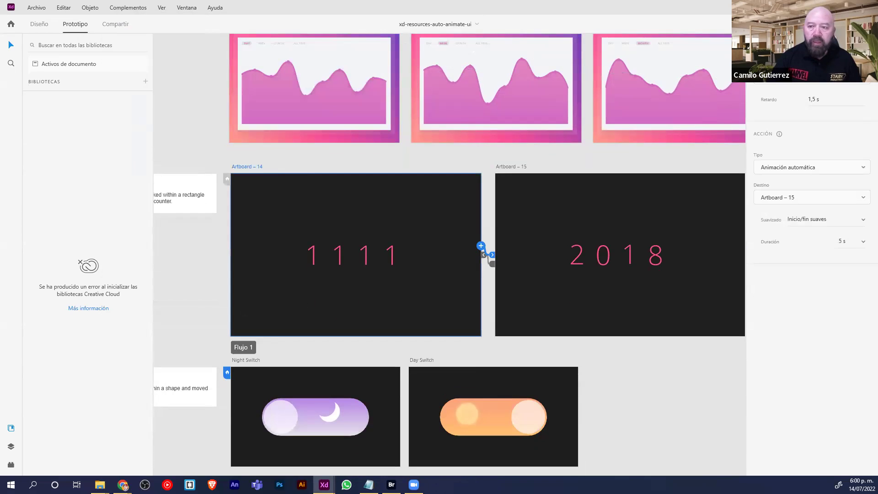
pyautogui.hotkey('ctrl', 'Return')
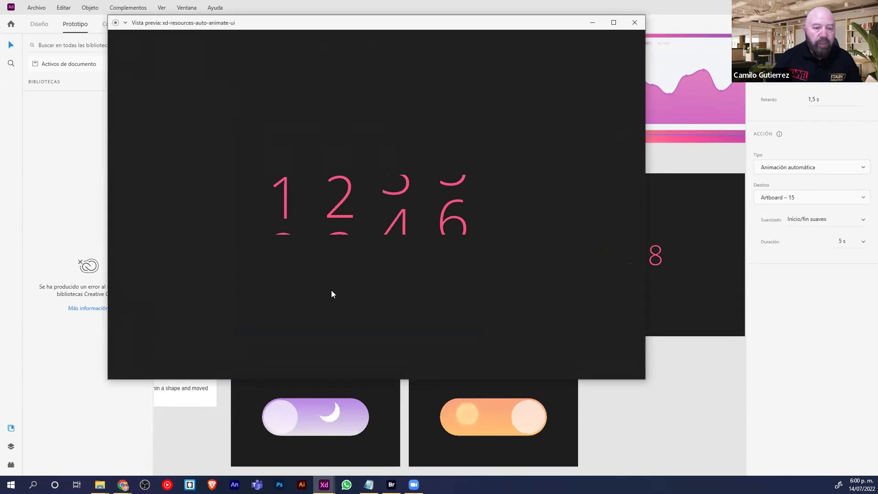
pyautogui.click(636, 22)
# Preview the Night Switch artboard, toggle the switch repeatedly between night and day, and close the preview
pyautogui.scroll(-5, 464, 159)
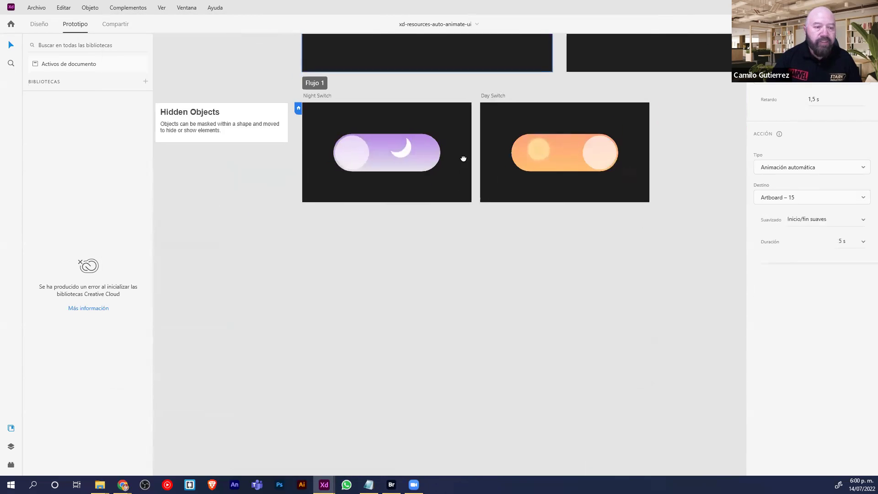
pyautogui.moveTo(464, 159); pyautogui.dragTo(418, 269)
pyautogui.click(269, 209)
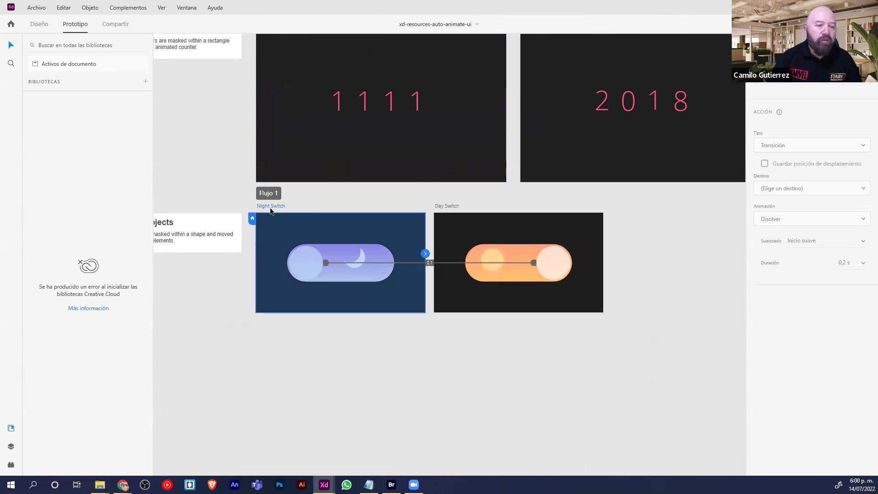
pyautogui.hotkey('ctrl', 'Return')
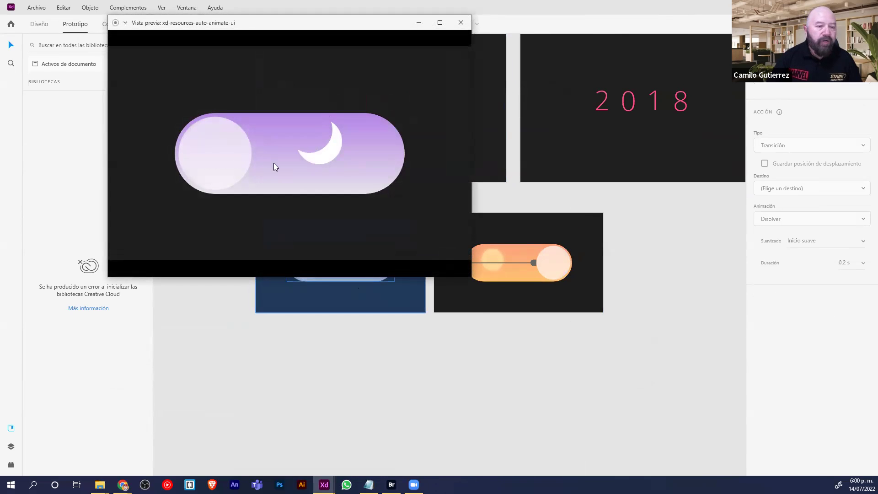
pyautogui.click(226, 172)
pyautogui.click(372, 177)
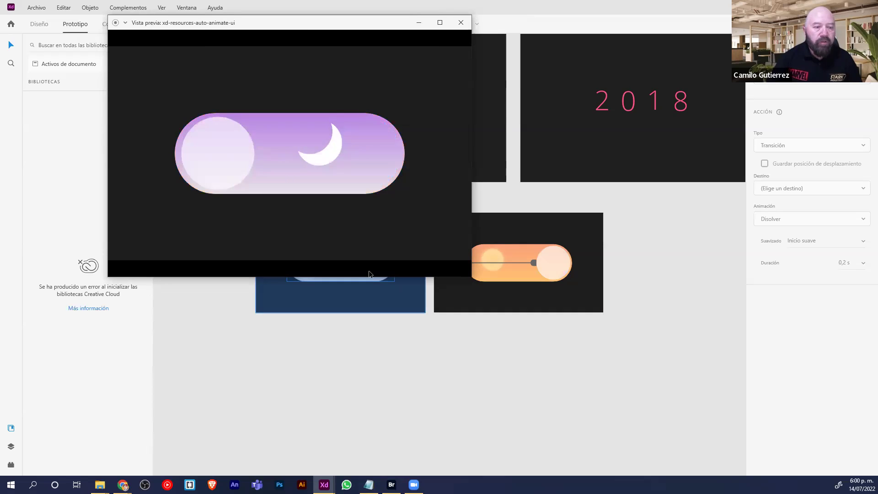
pyautogui.click(239, 170)
pyautogui.click(393, 172)
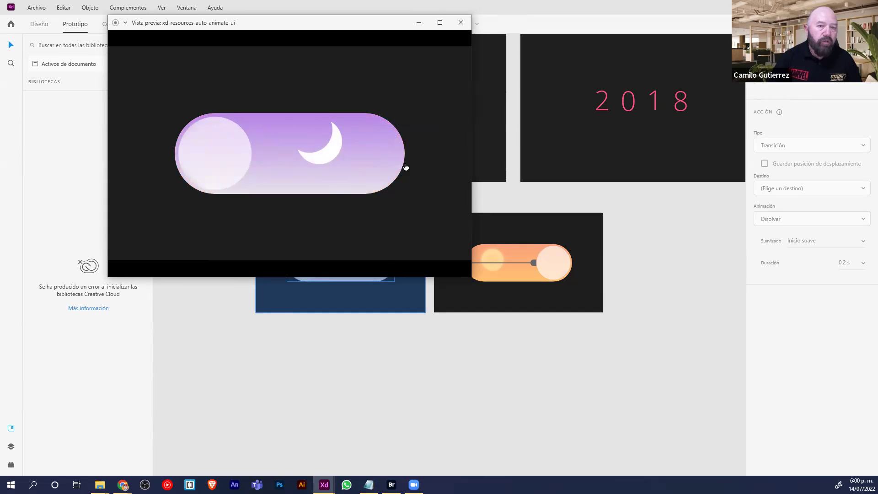
pyautogui.click(232, 146)
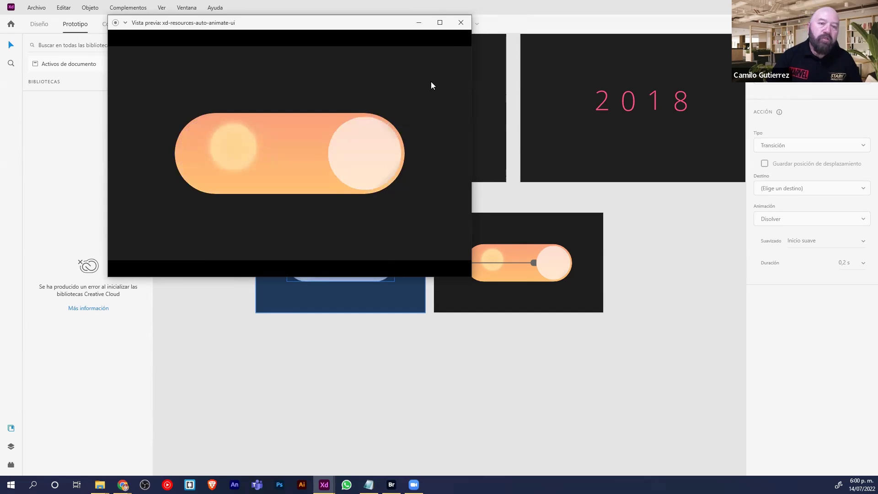
pyautogui.click(462, 22)
# Go to the Website Examples section, preview the Desktop – 10 artboard's parallax animation, and close the preview
pyautogui.scroll(-6, 625, 220)
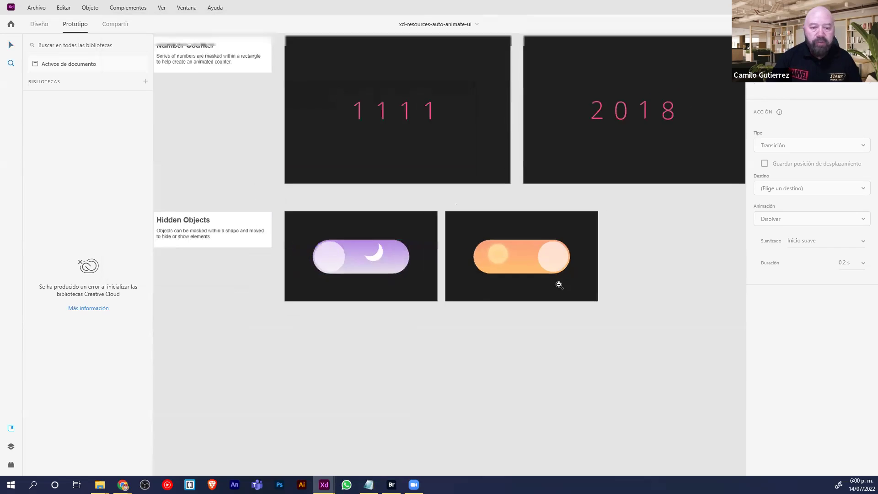
pyautogui.scroll(-3, 625, 262)
pyautogui.scroll(8, 578, 188)
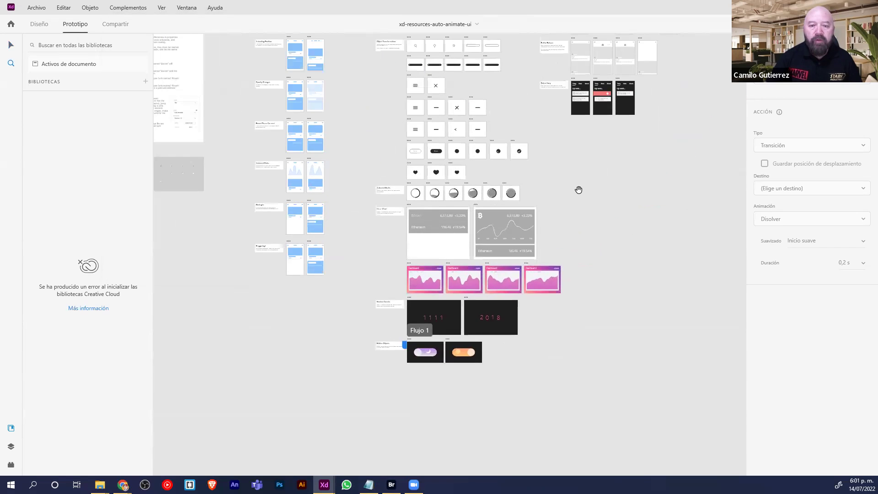
pyautogui.hscroll(3, 372, 248)
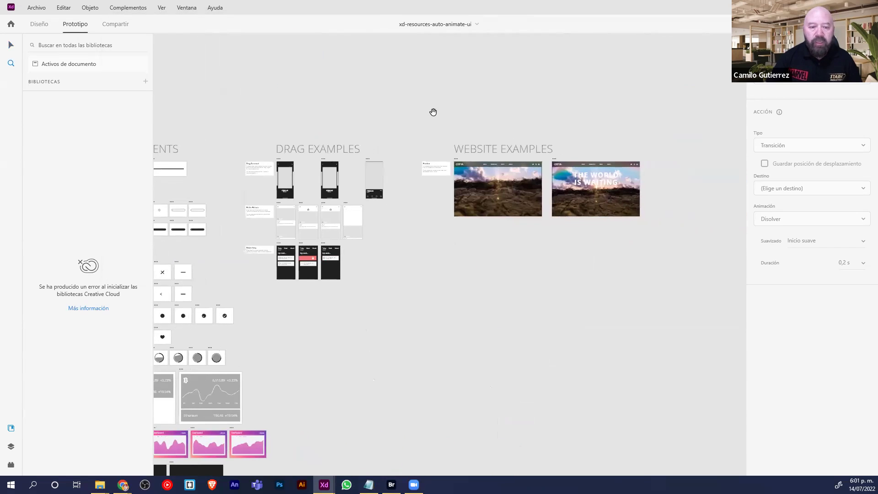
pyautogui.scroll(5, 596, 260)
pyautogui.click(11, 45)
pyautogui.click(400, 219)
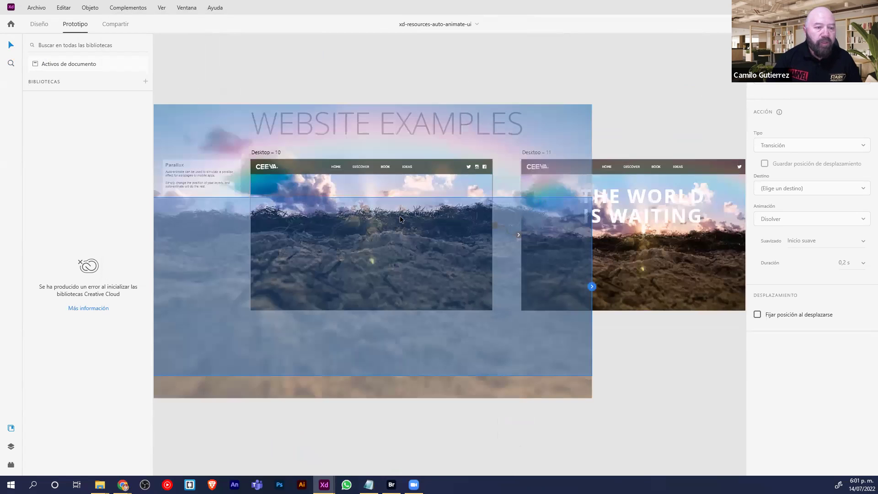
pyautogui.click(377, 158)
pyautogui.click(275, 152)
pyautogui.hotkey('ctrl', 'Return')
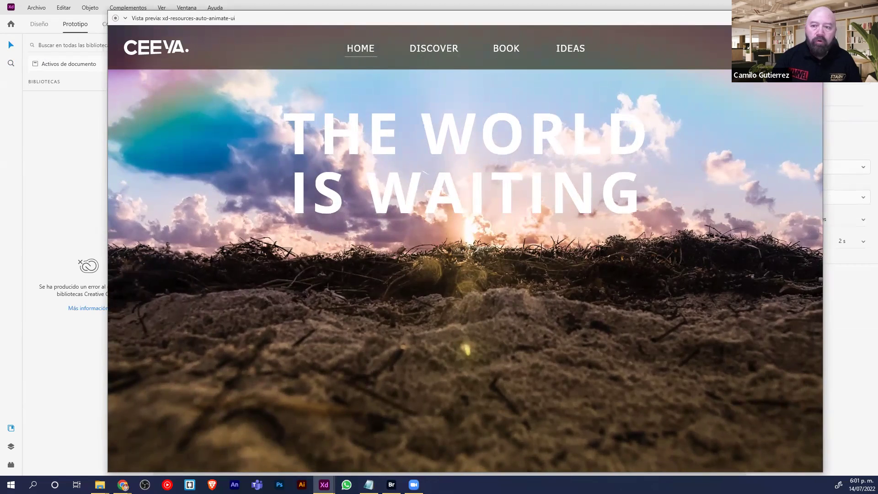
pyautogui.click(813, 18)
# Preview the Desktop – 11 artboard of the website example and close the preview
pyautogui.click(535, 153)
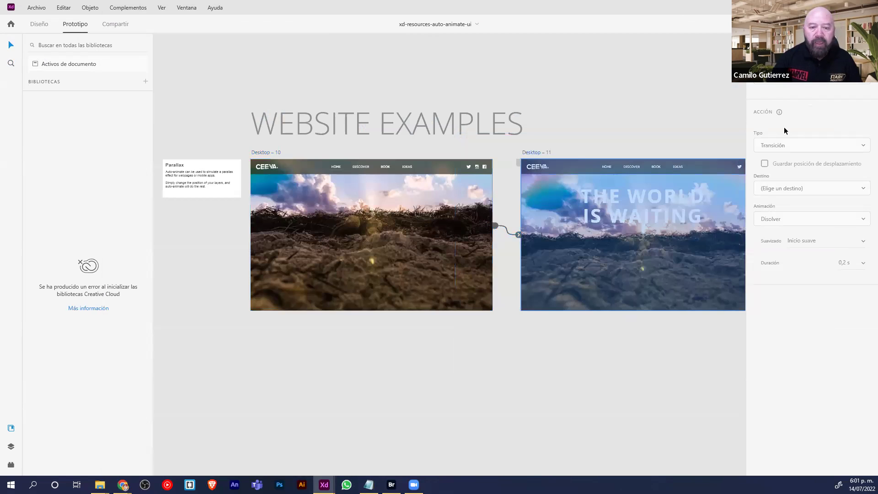
pyautogui.hotkey('ctrl', 'Return')
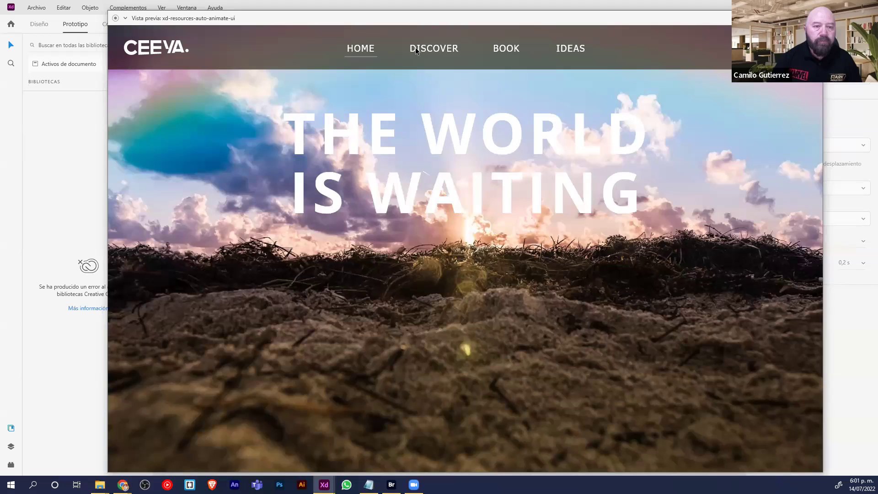
pyautogui.click(813, 17)
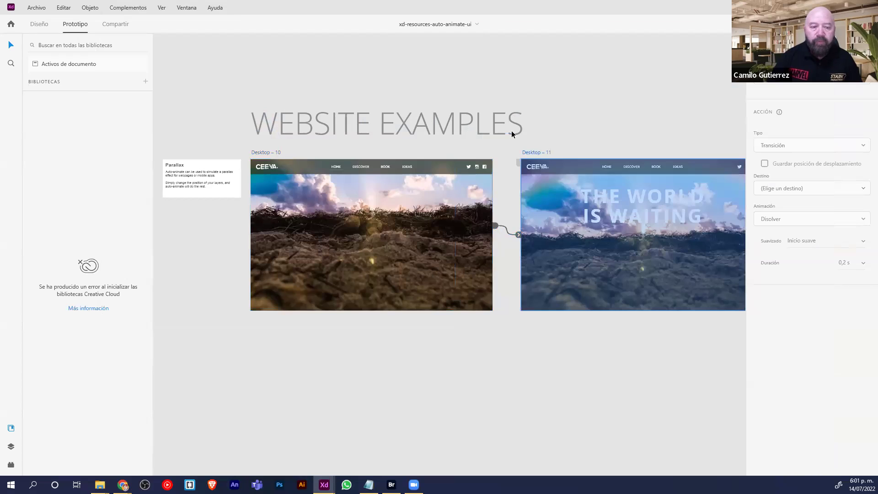
# Replay the parallax transition from Desktop – 10 to Desktop – 11 in the preview and close it
pyautogui.click(280, 152)
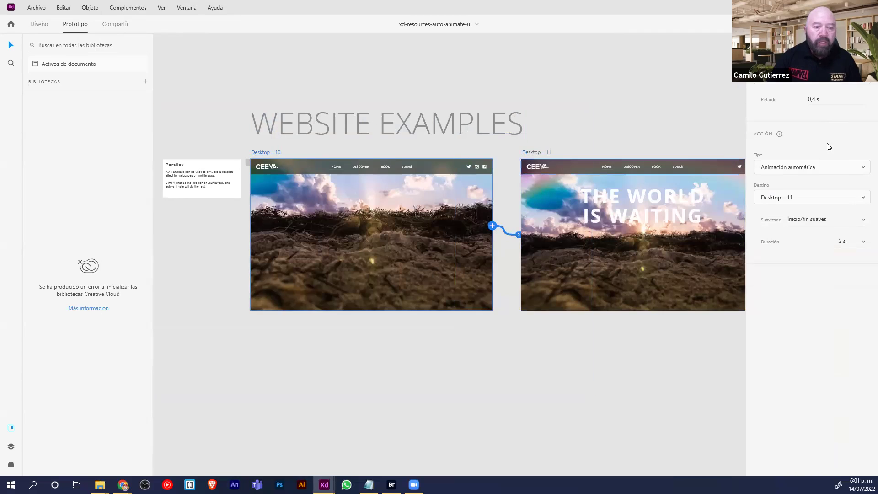
pyautogui.hotkey('ctrl', 'Return')
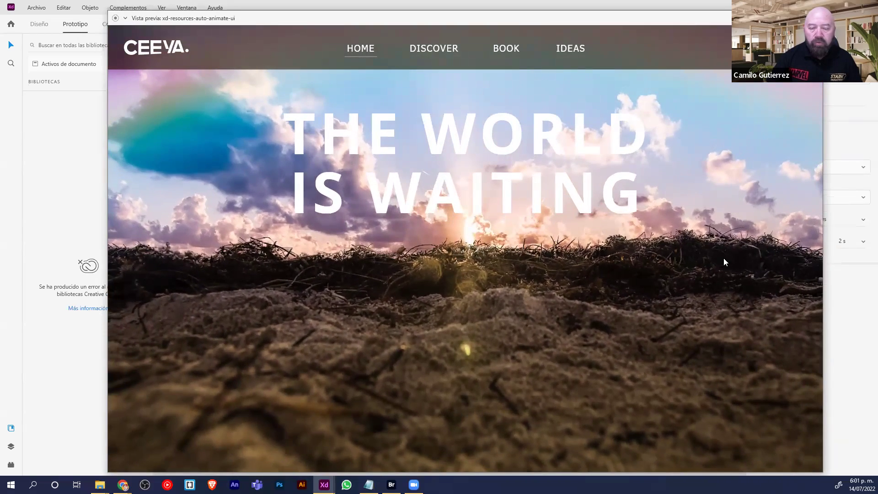
pyautogui.press('Escape')
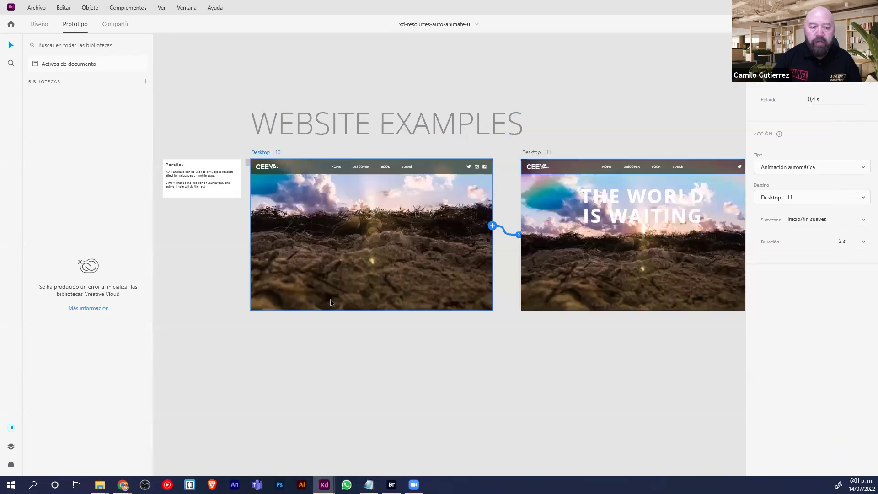
# Look back across the kit's Drag Examples and UI Elements sections to The Basics artboards
pyautogui.keyDown('alt'); pyautogui.click(335, 378); pyautogui.keyUp('alt')
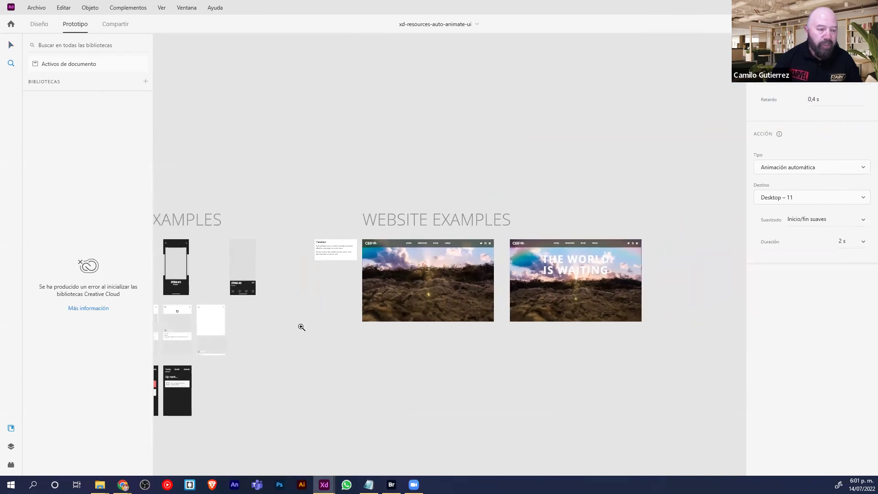
pyautogui.moveTo(300, 327); pyautogui.dragTo(535, 227)
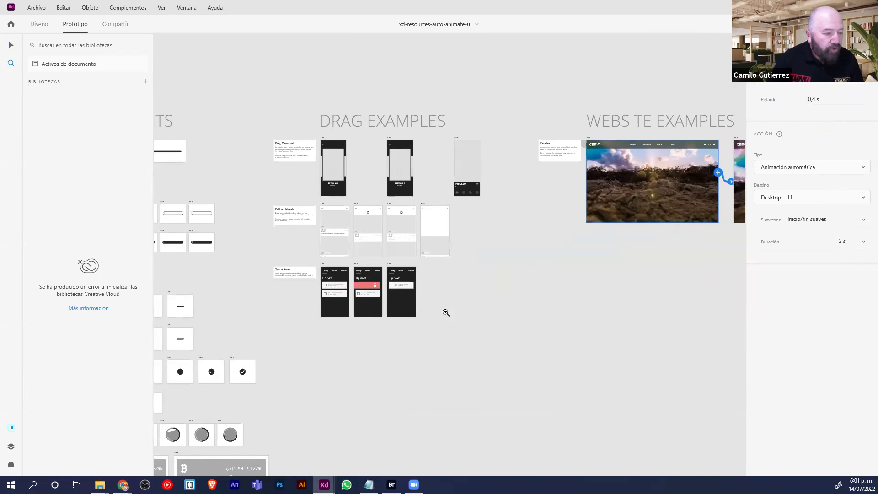
pyautogui.moveTo(251, 229); pyautogui.dragTo(509, 178)
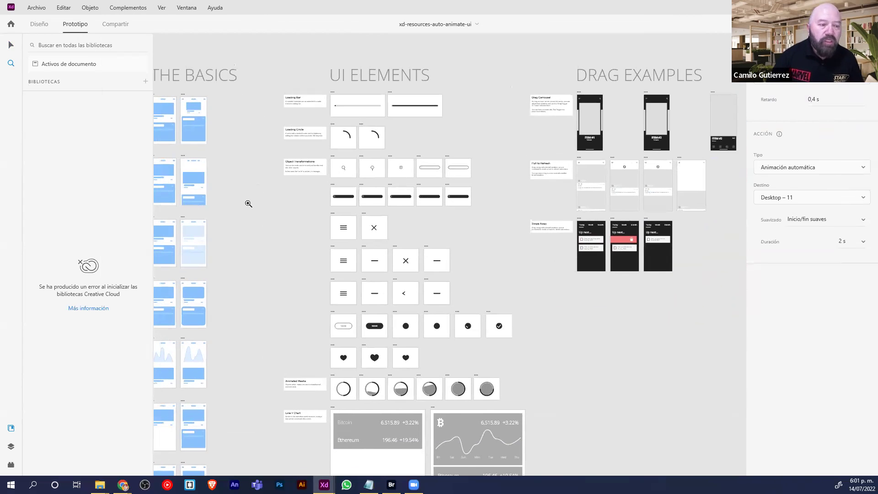
pyautogui.moveTo(247, 202); pyautogui.dragTo(488, 271)
pyautogui.click(455, 304)
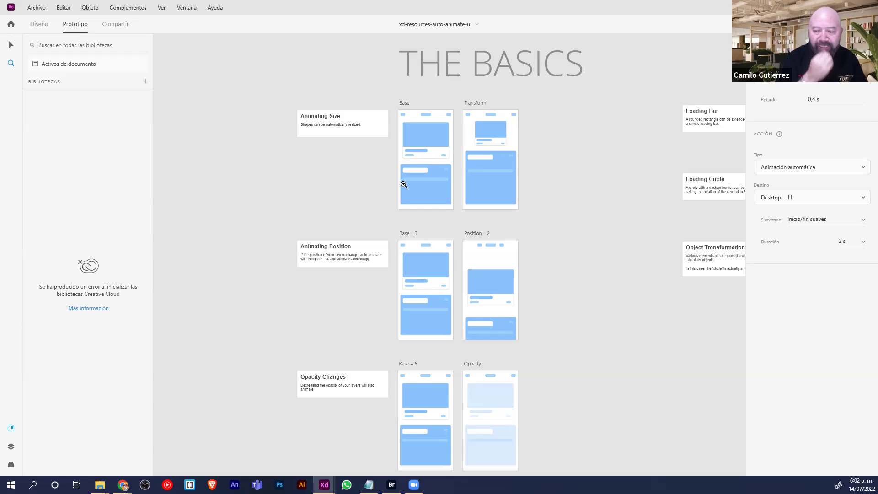
# Look closely at the Base and Transform artboards of the Animating Size example in The Basics section
pyautogui.moveTo(365, 88); pyautogui.dragTo(547, 238)
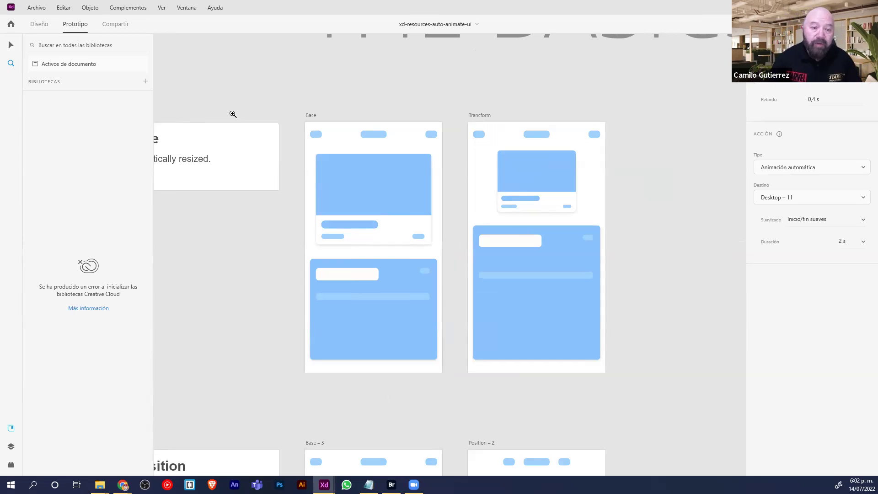
pyautogui.moveTo(270, 258); pyautogui.dragTo(364, 174)
pyautogui.hotkey('alt', 'Tab')
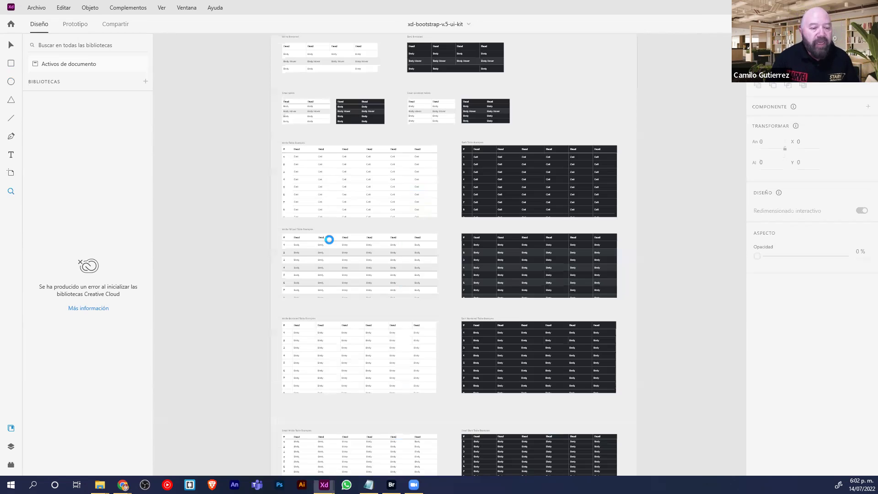
pyautogui.hotkey('alt', 'Tab')
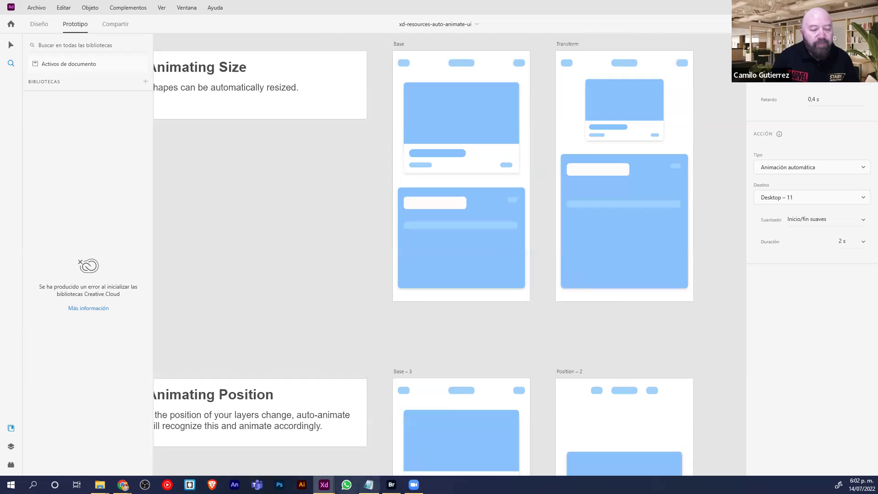
# Switch to Chrome's Adobe XD UI kits page, look through the kits further down, and select the page's web address
pyautogui.moveTo(137, 477)
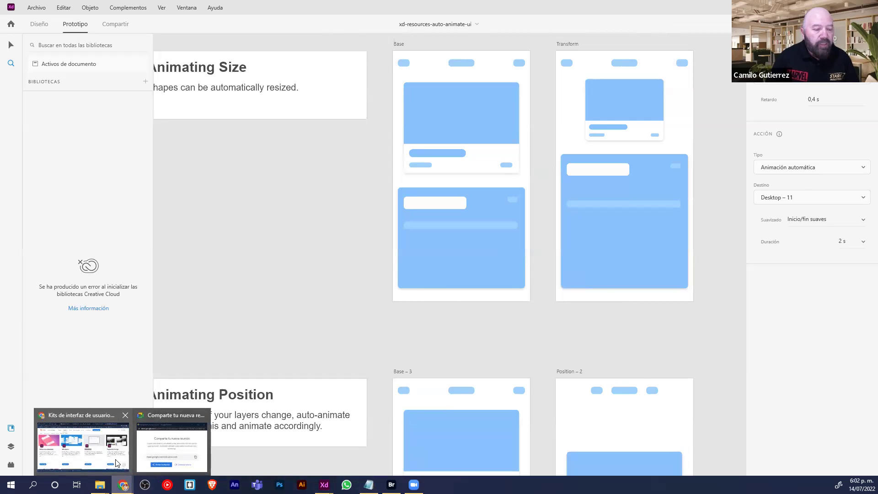
pyautogui.click(83, 441)
pyautogui.scroll(-2, 183, 343)
pyautogui.scroll(-5, 178, 345)
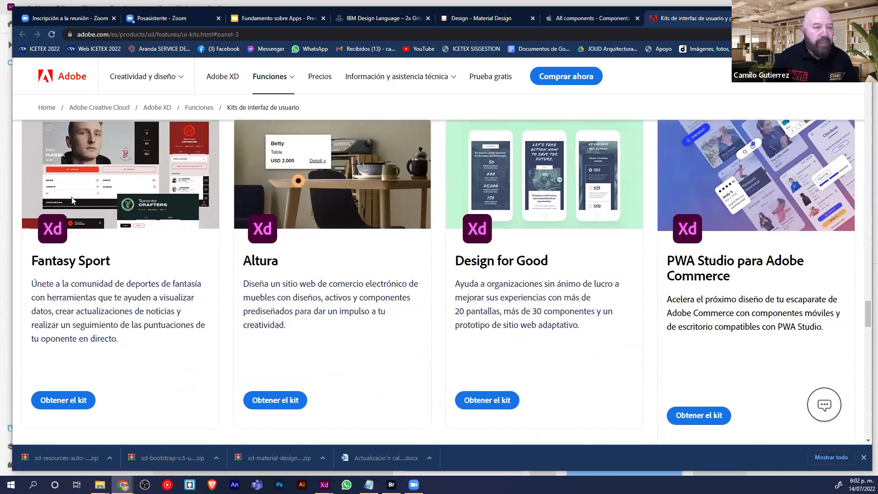
pyautogui.click(158, 33)
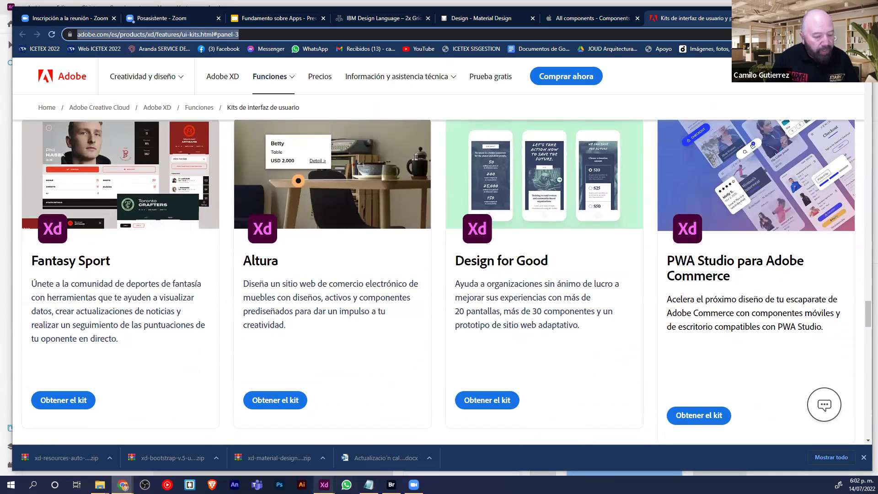
# Switch to the ejercicio-bestlife document in Adobe XD, open its UI kits web page and dismiss the regional site prompt
pyautogui.click(324, 484)
pyautogui.click(212, 447)
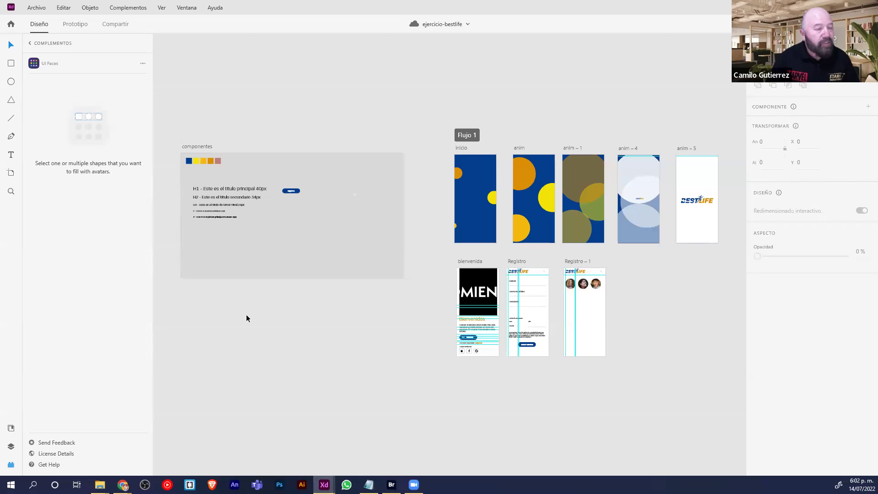
pyautogui.click(38, 9)
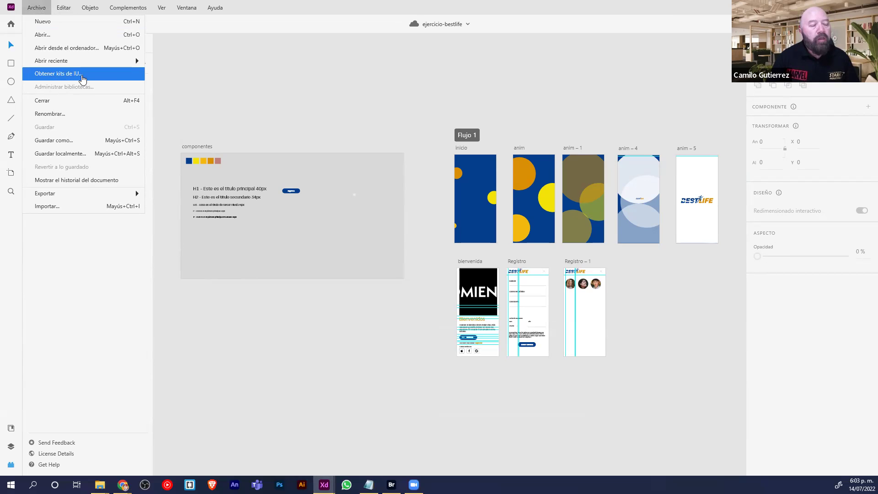
pyautogui.click(80, 79)
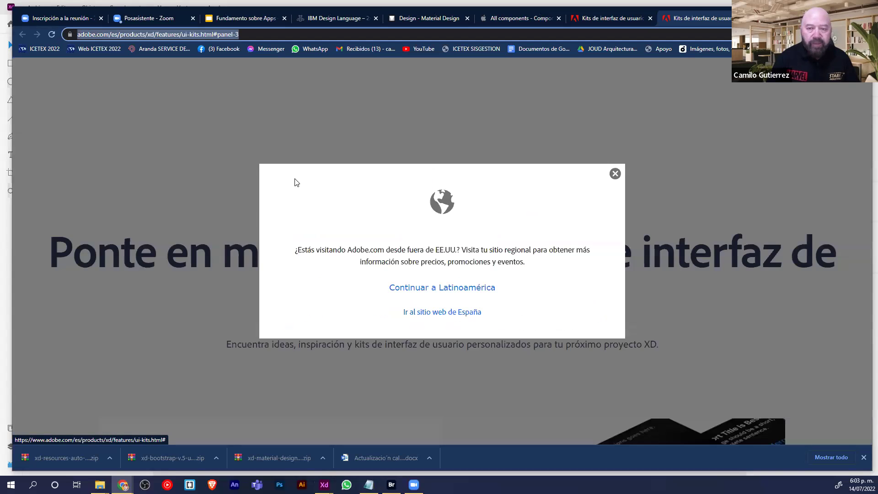
pyautogui.press('Escape')
# Examine the platform UI kits on offer, including IBM, Amazon Alexa, Bootstrap and SAP Fiori
pyautogui.scroll(-20, 535, 261)
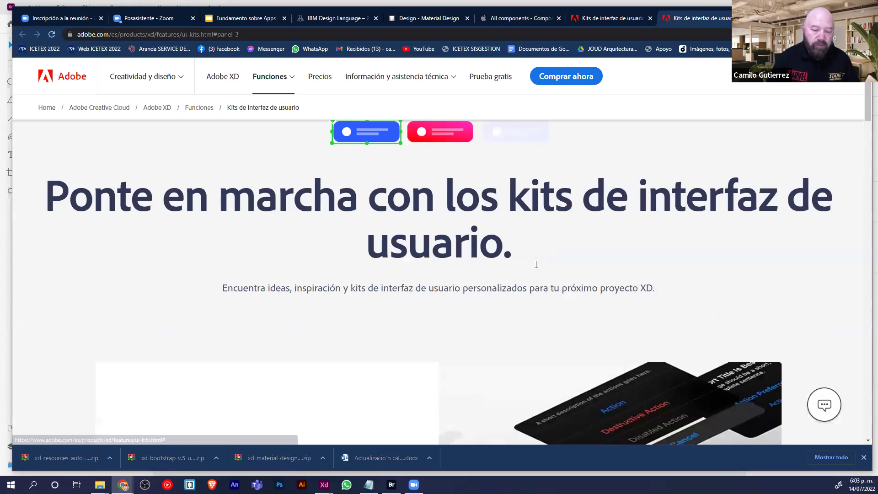
pyautogui.scroll(-15, 494, 276)
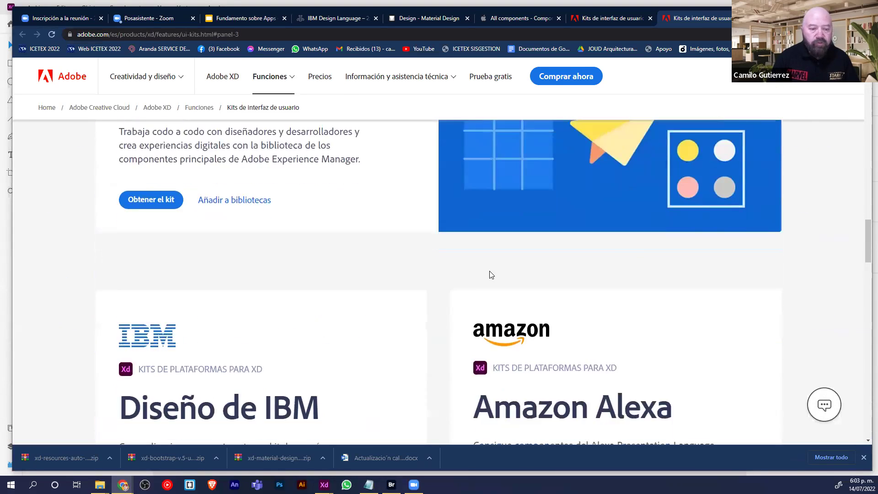
pyautogui.scroll(5, 487, 272)
pyautogui.scroll(3, 499, 252)
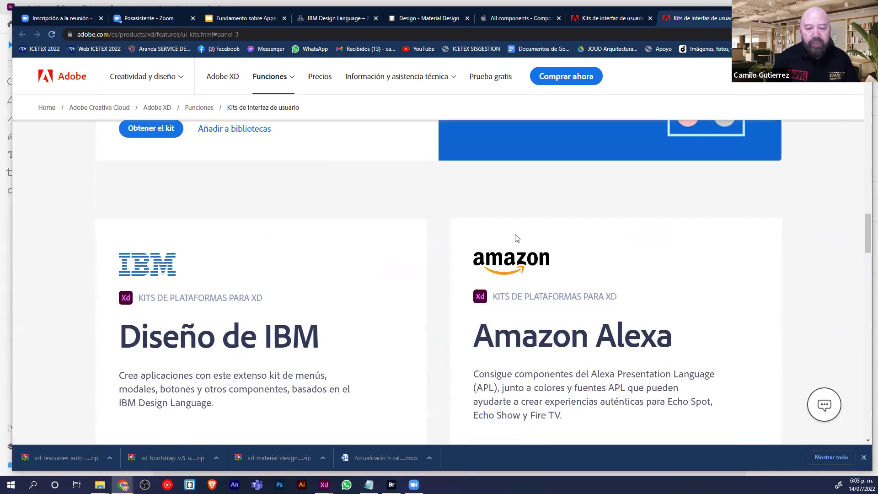
pyautogui.scroll(-2, 522, 271)
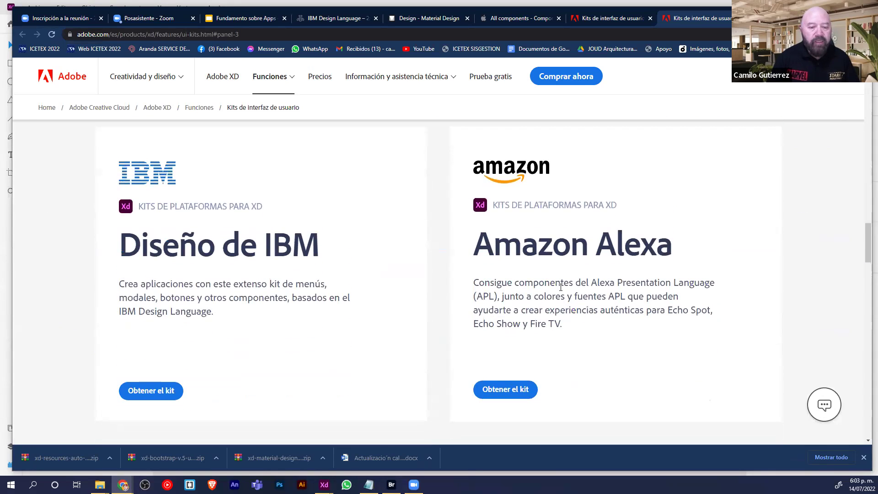
pyautogui.scroll(-1, 526, 276)
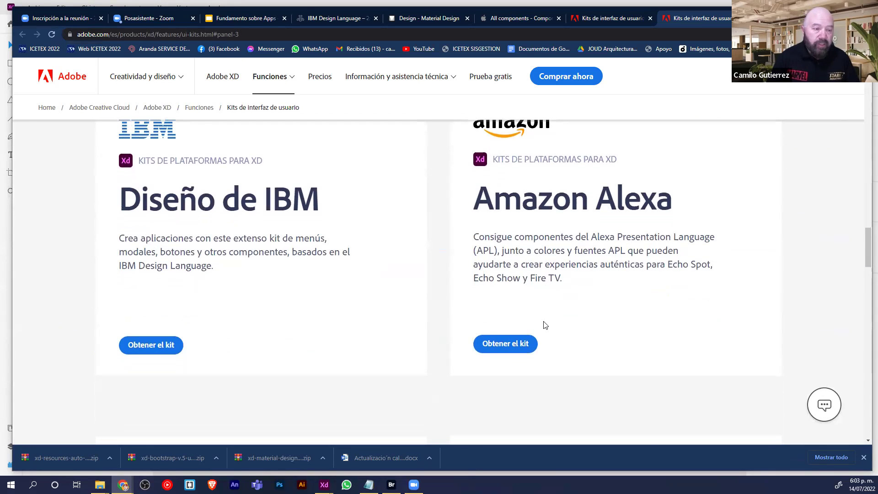
pyautogui.scroll(-7, 534, 327)
pyautogui.scroll(1, 530, 328)
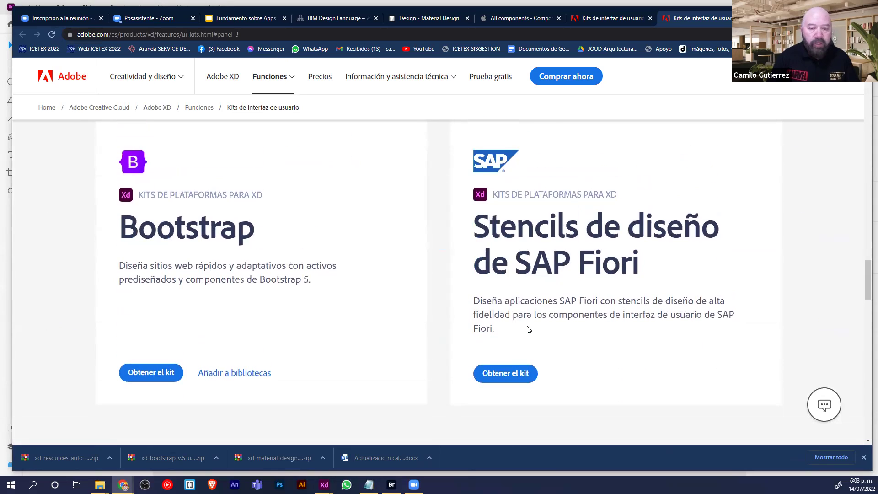
pyautogui.scroll(3, 530, 321)
pyautogui.scroll(-2, 543, 250)
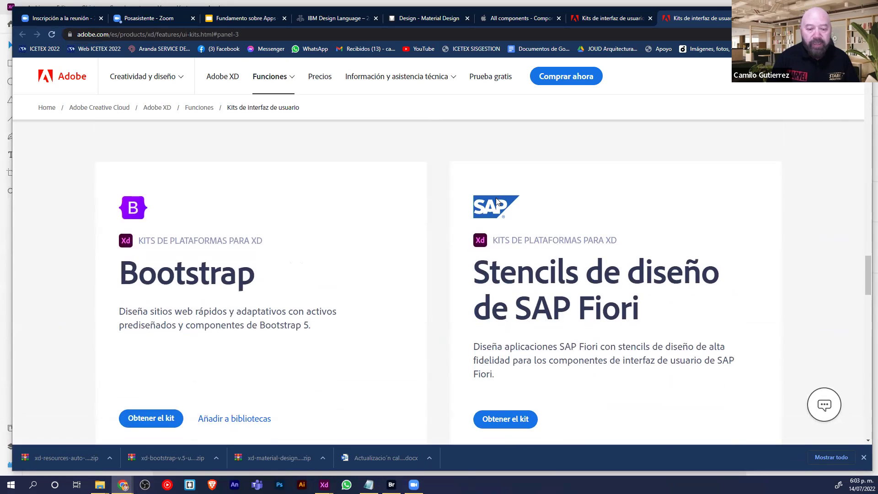
# Examine the themed UI kit cards, from component states and wireframes through to the end of the kit list
pyautogui.scroll(-2, 498, 201)
pyautogui.scroll(-5, 645, 277)
pyautogui.scroll(-10, 641, 277)
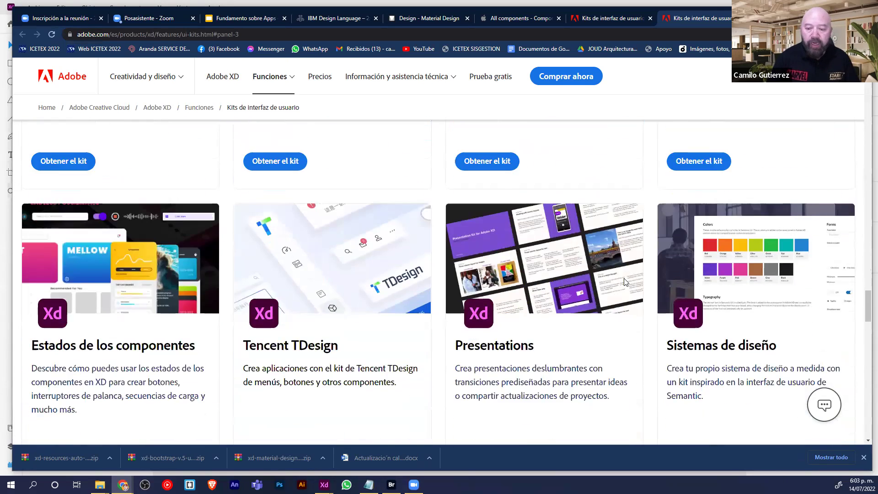
pyautogui.scroll(-7, 625, 282)
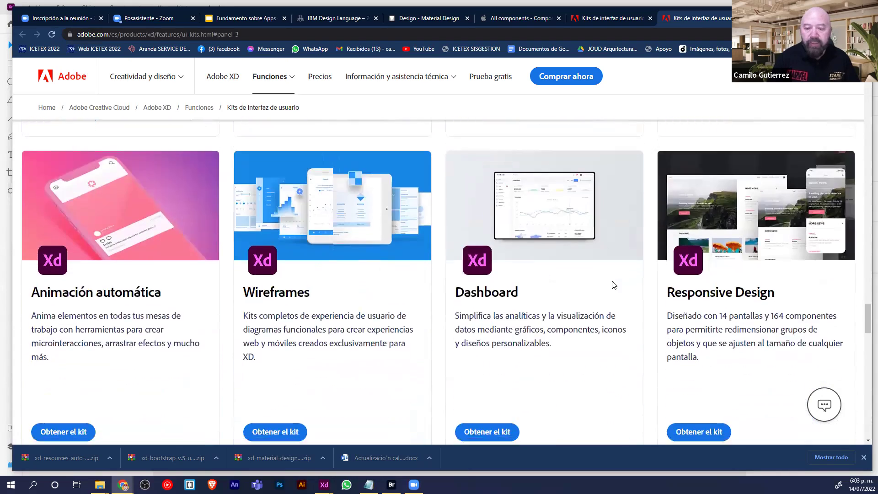
pyautogui.scroll(-9, 614, 284)
pyautogui.scroll(-6, 605, 284)
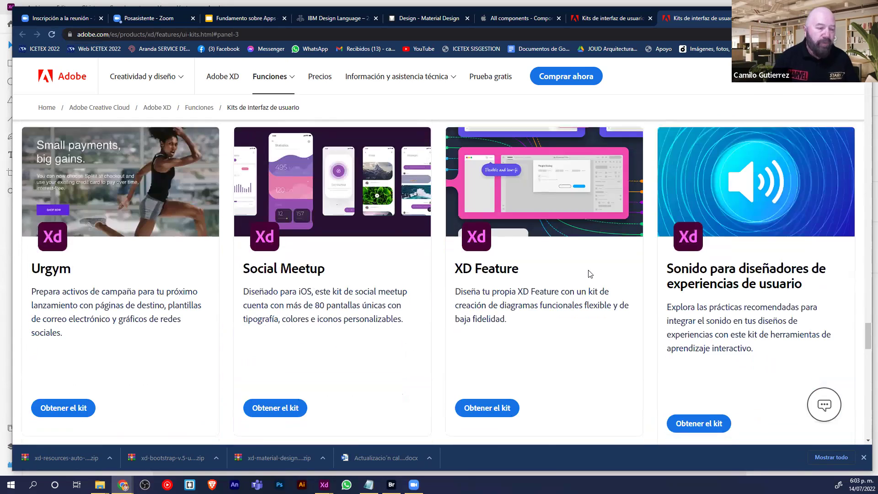
pyautogui.scroll(-6, 590, 274)
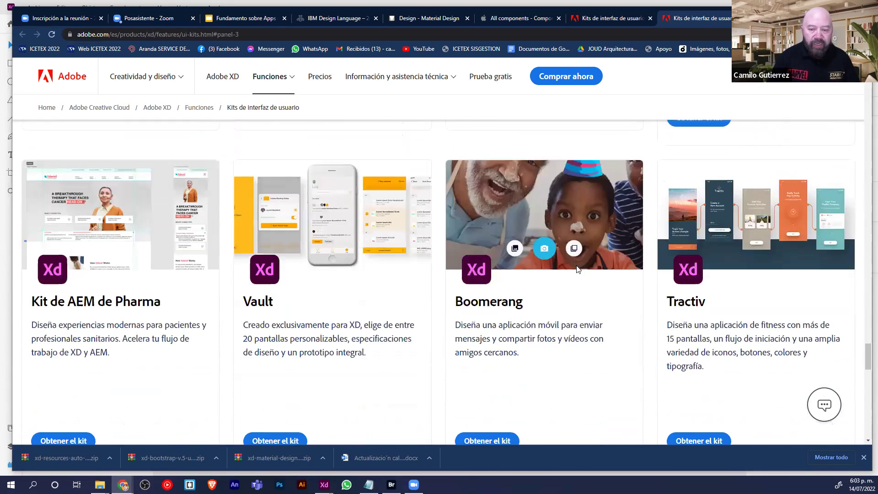
pyautogui.scroll(-7, 577, 269)
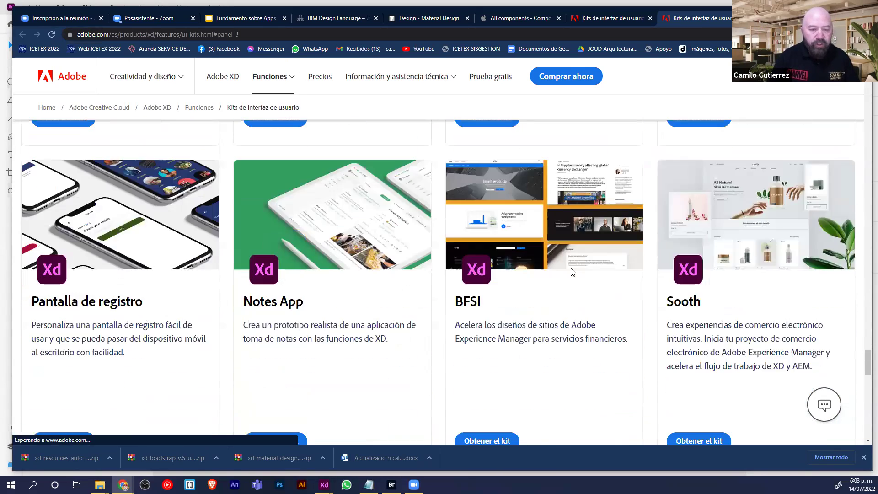
pyautogui.scroll(-8, 572, 272)
pyautogui.scroll(4, 566, 275)
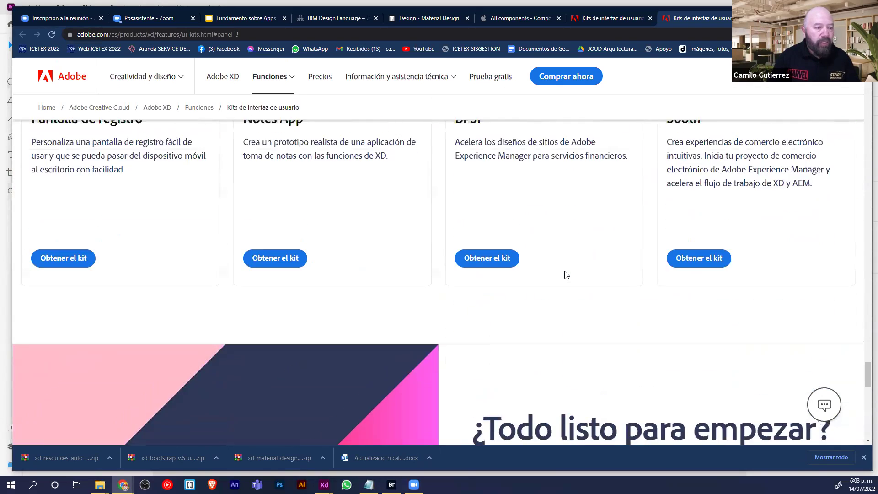
# Review the last rows of kits, focusing on the Pantalla de registro kit and its neighbours
pyautogui.scroll(4, 566, 275)
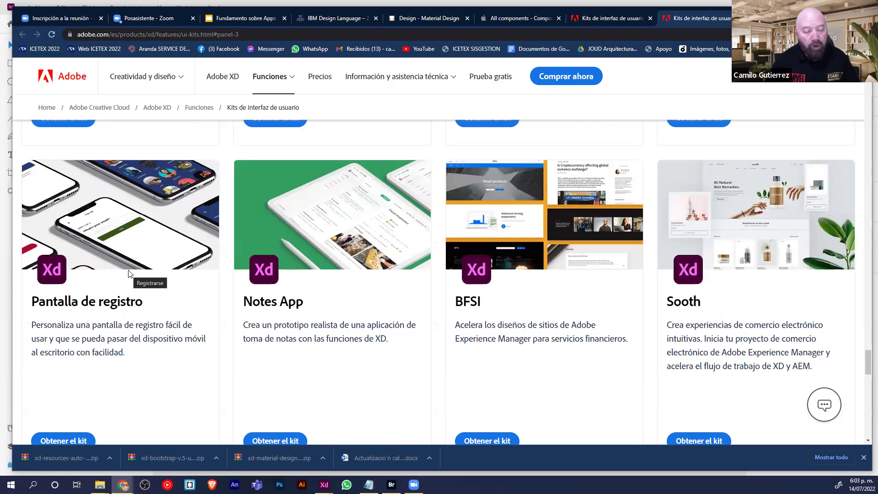
pyautogui.scroll(2, 128, 273)
pyautogui.scroll(3, 129, 274)
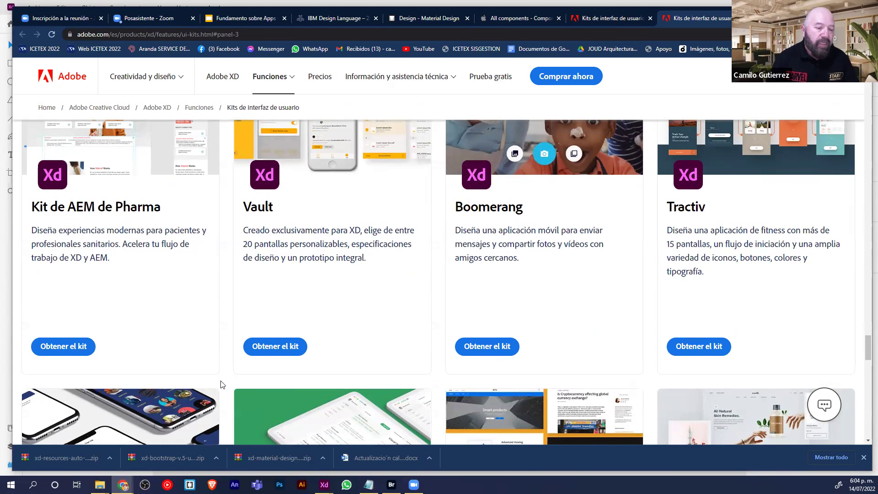
pyautogui.scroll(-2, 220, 388)
pyautogui.scroll(-3, 219, 388)
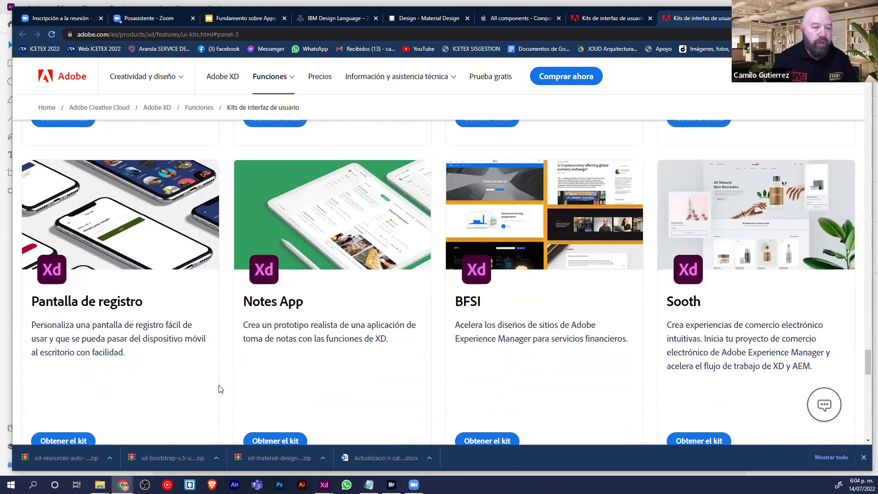
pyautogui.scroll(-1, 220, 388)
pyautogui.scroll(-1, 220, 389)
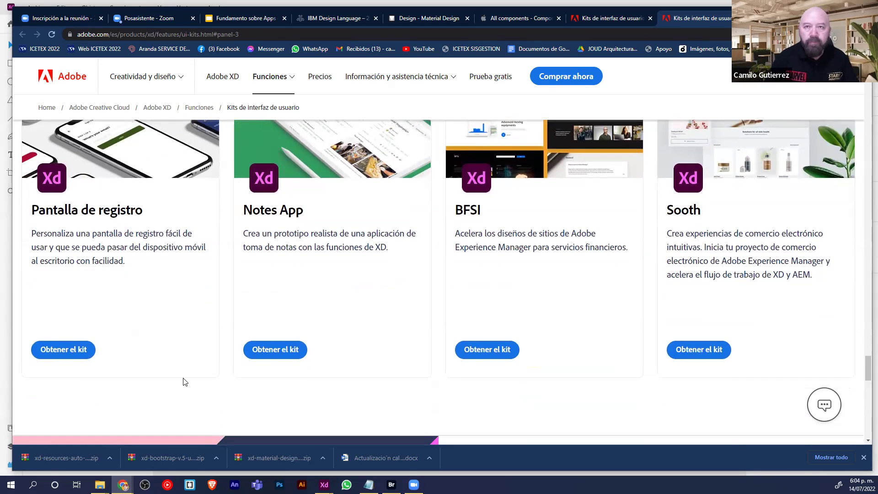
pyautogui.scroll(-1, 183, 380)
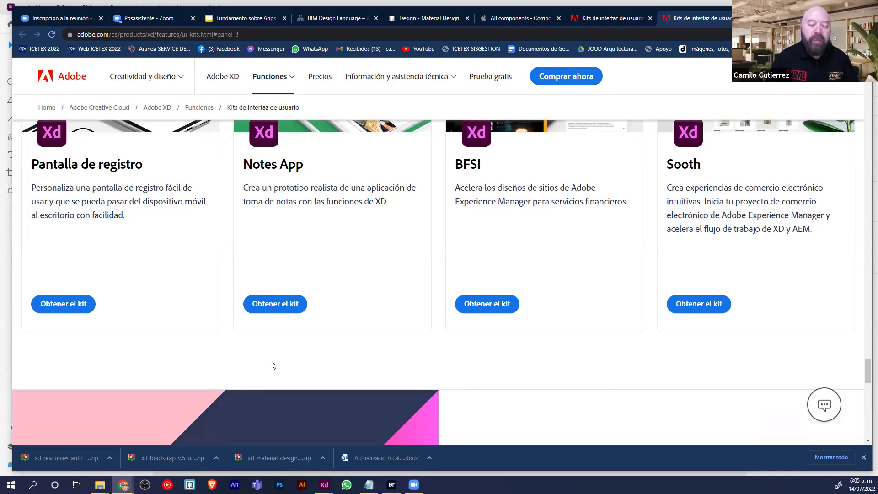
# Close the dark-theme Material Design kit and the ejercicio-bestlife document in Adobe XD
pyautogui.moveTo(323, 485)
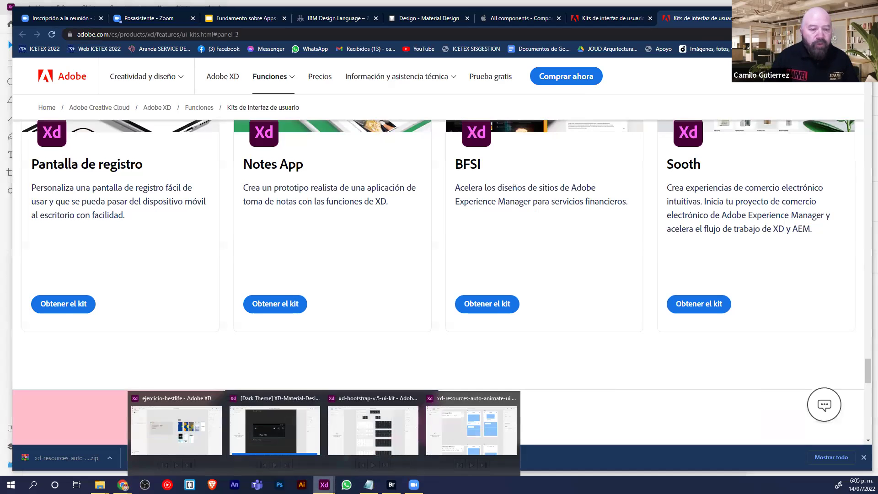
pyautogui.click(320, 434)
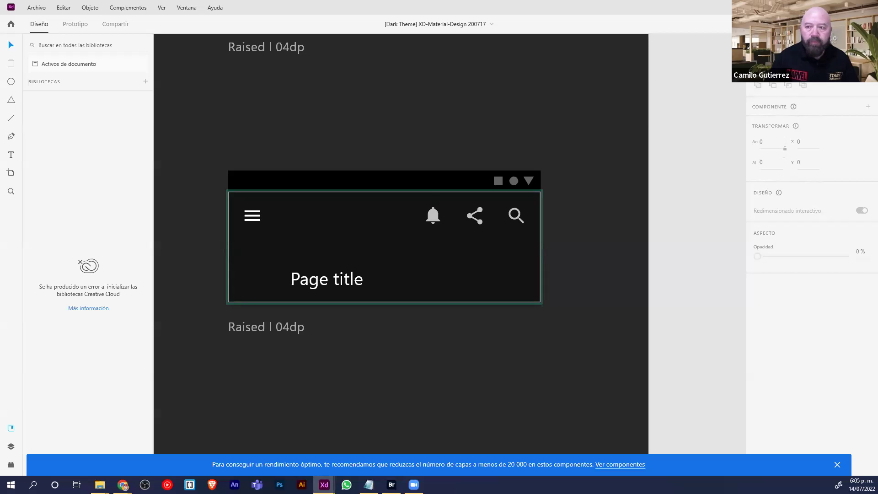
pyautogui.hotkey('alt', 'Tab')
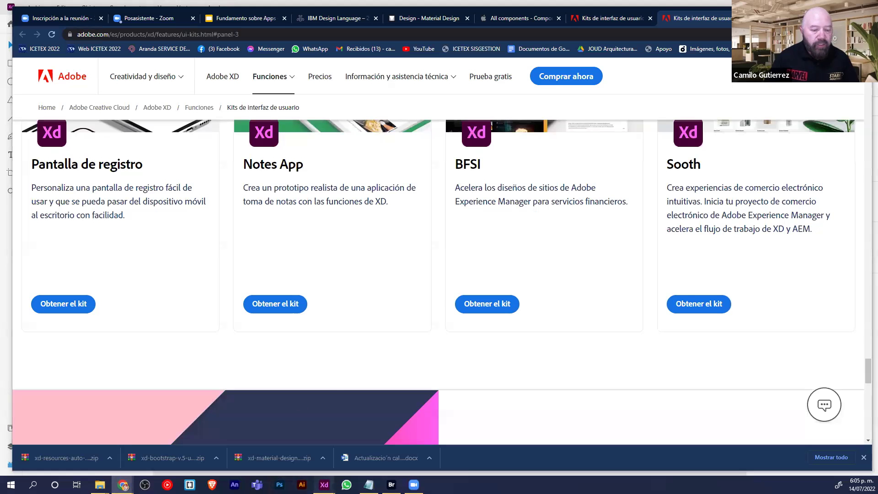
pyautogui.click(217, 430)
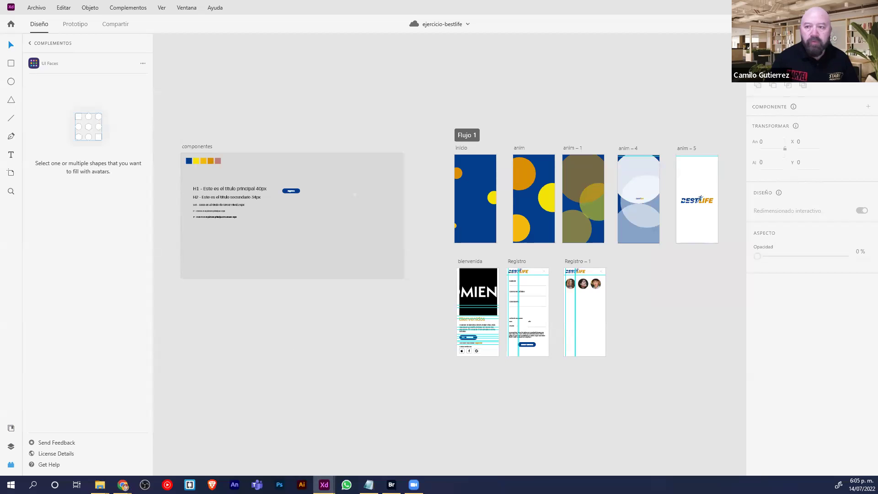
pyautogui.hotkey('alt', 'Tab')
# Close the xd-bootstrap-v.5-ui-kit and xd-resources-auto-animate-ui documents in Adobe XD
pyautogui.moveTo(324, 485)
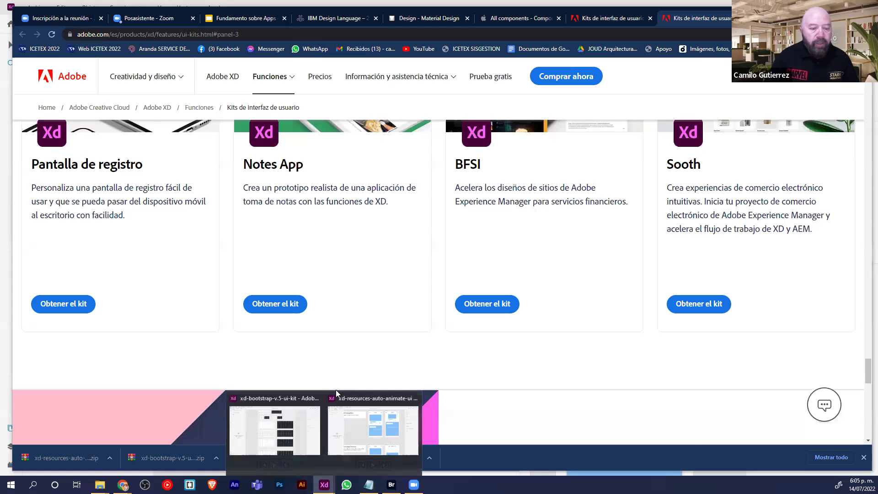
pyautogui.click(308, 424)
pyautogui.hotkey('alt', 'Tab')
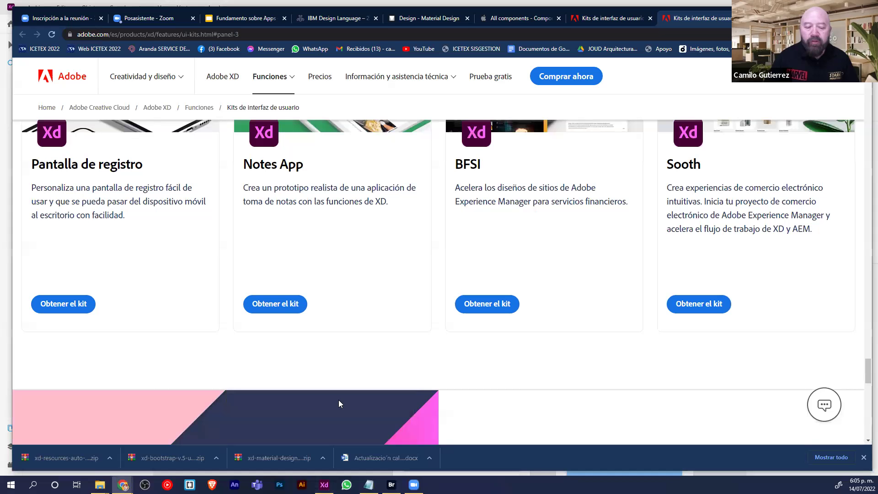
pyautogui.click(366, 455)
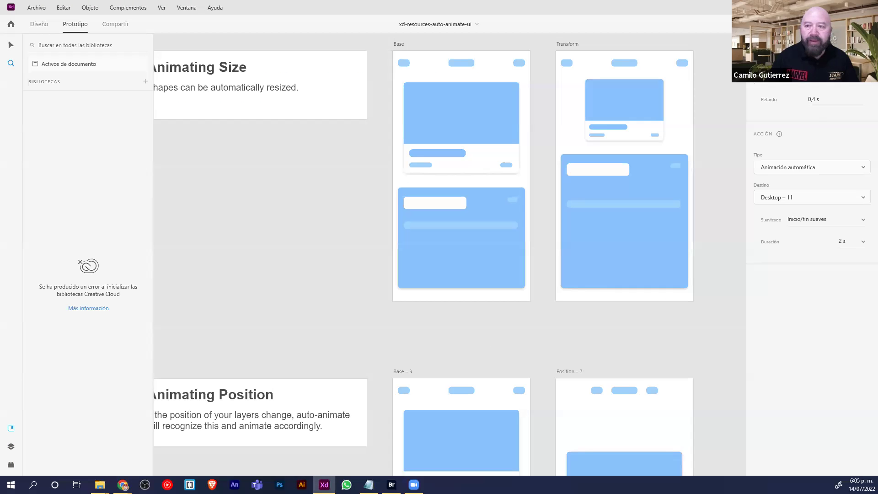
pyautogui.hotkey('alt', 'Tab')
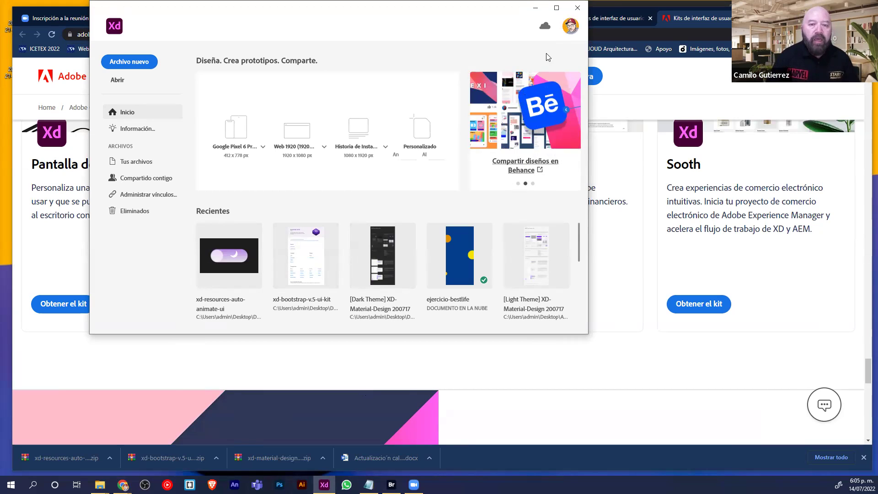
# Maximize the XD start window and examine the preset artboard sizes for mobile devices, web and social media
pyautogui.click(556, 10)
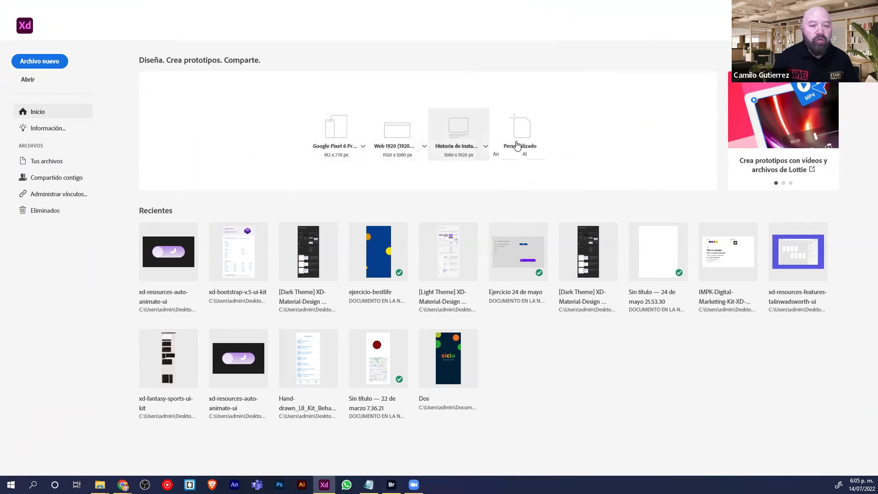
pyautogui.click(362, 146)
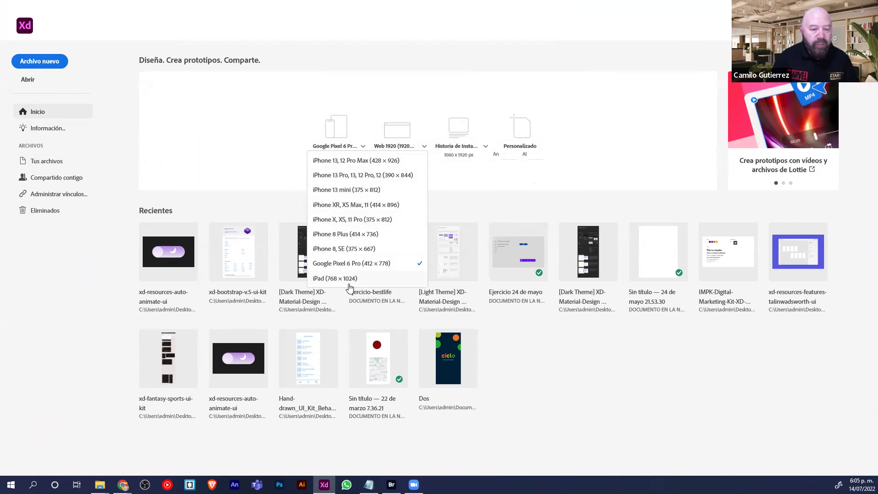
pyautogui.click(424, 147)
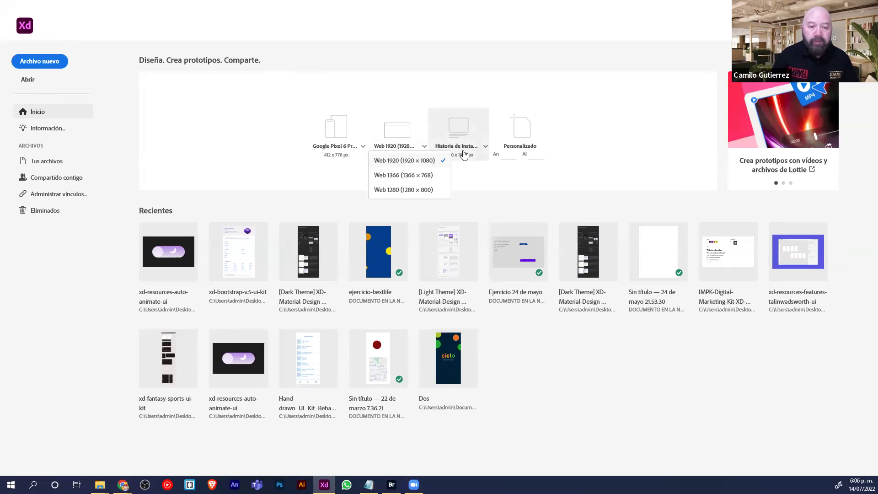
pyautogui.click(485, 145)
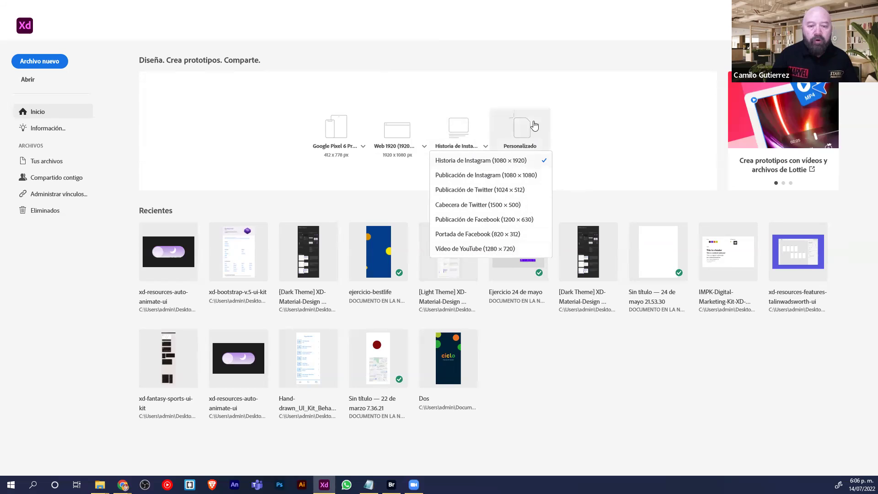
# Create a blank document with a 1920 × 1080 web artboard and close it
pyautogui.click(36, 61)
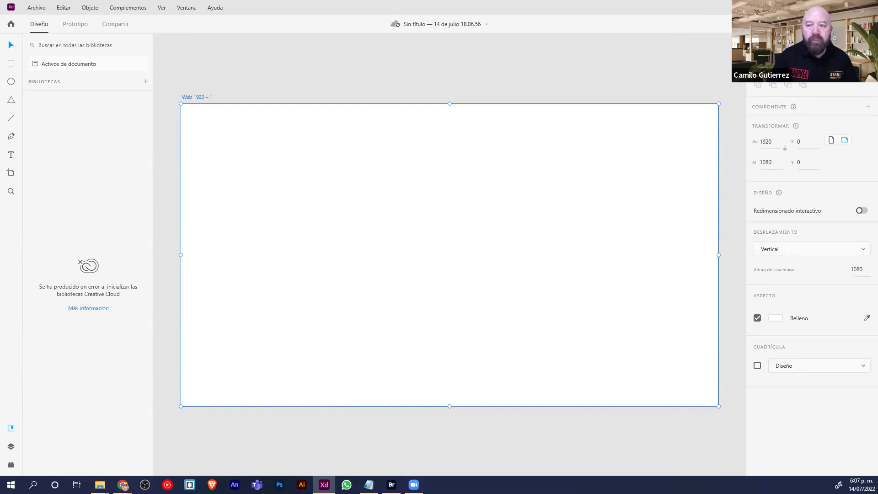
pyautogui.hotkey('alt', 'Tab')
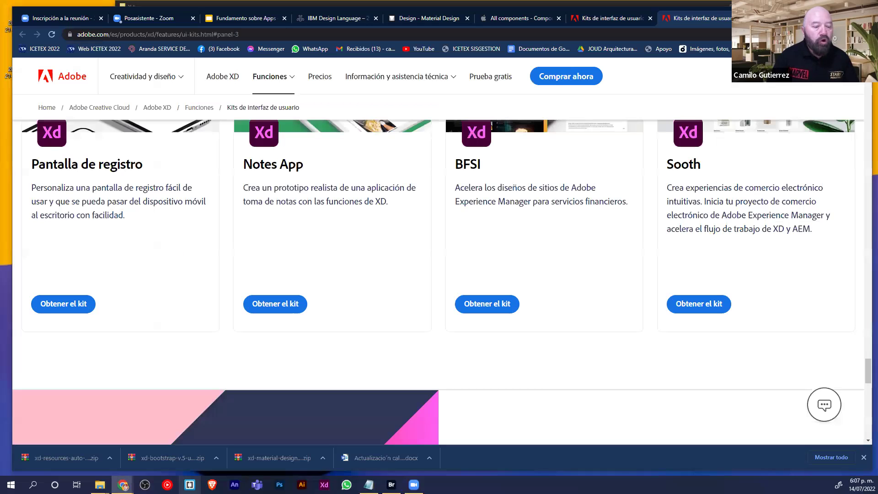
# Switch to Adobe XD, maximize the start window and create a document with the iPhone 13, 12 Pro Max (428 × 926) artboard preset
pyautogui.click(325, 484)
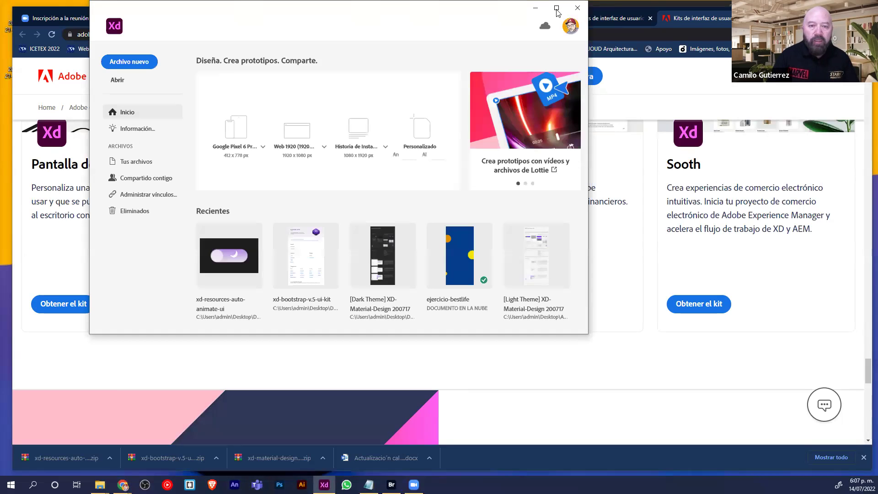
pyautogui.click(558, 8)
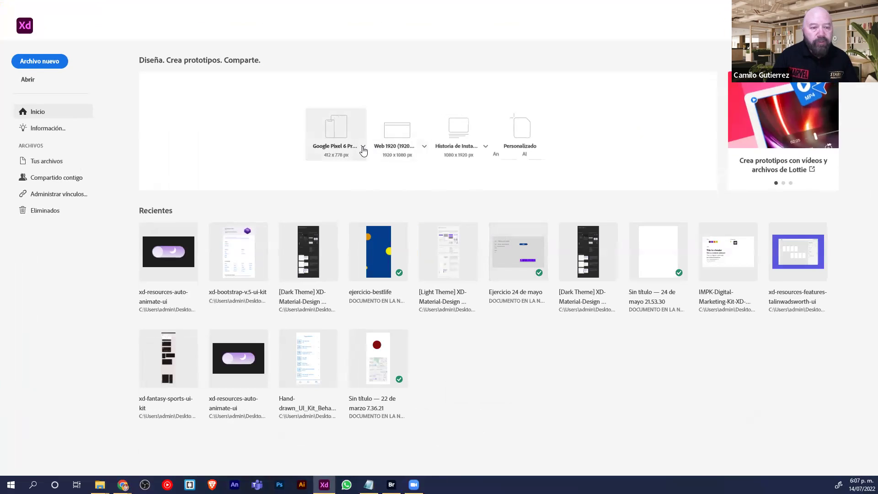
pyautogui.click(363, 147)
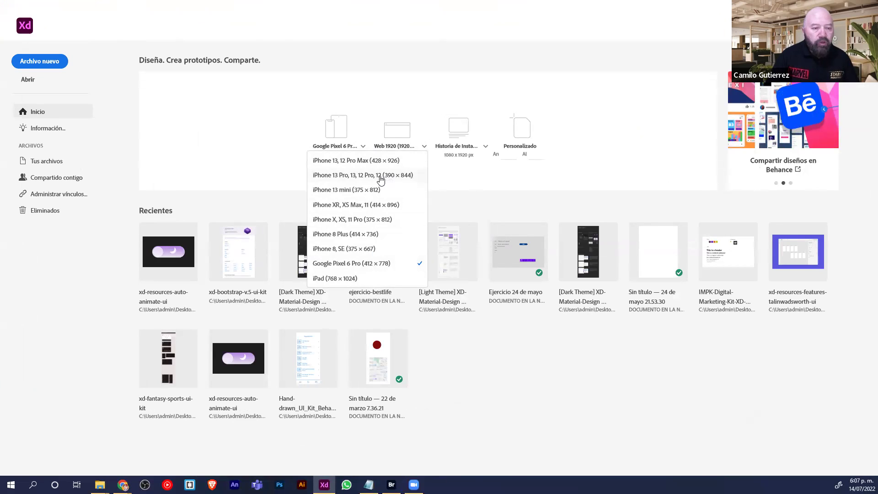
pyautogui.click(332, 161)
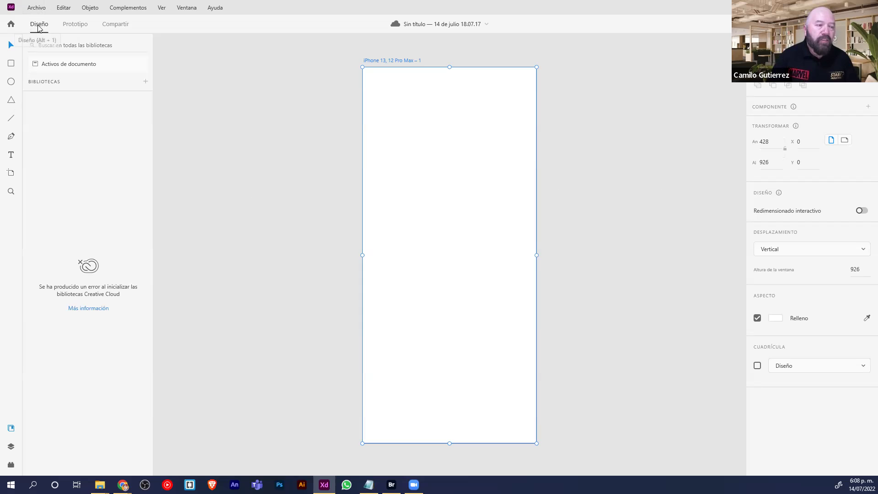
# Look at the Prototype and Share workspaces of the new document and return to the Design workspace
pyautogui.click(75, 26)
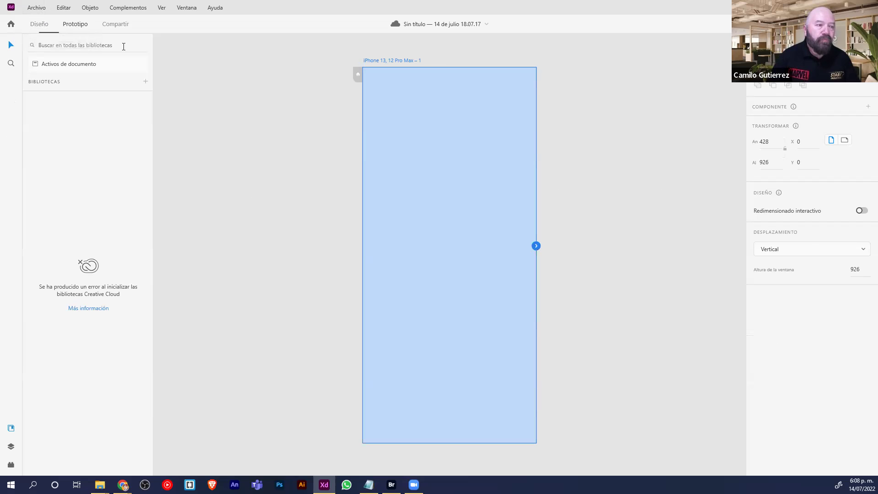
pyautogui.click(119, 22)
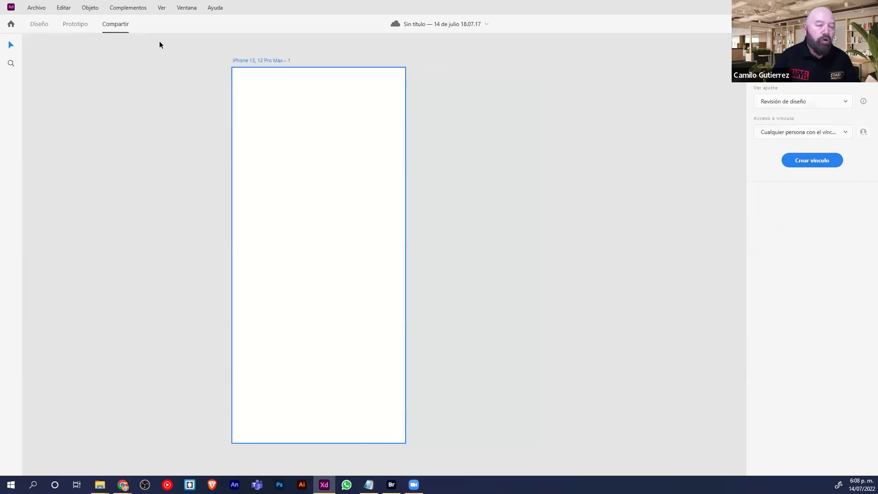
pyautogui.click(40, 26)
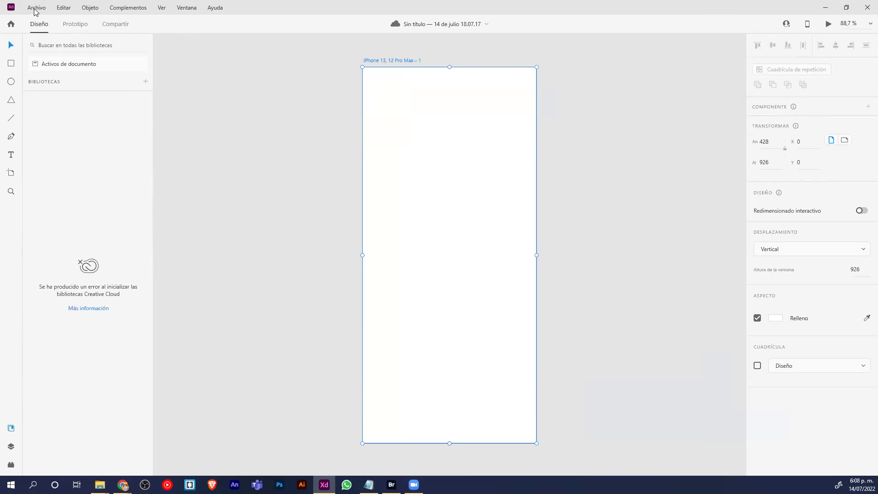
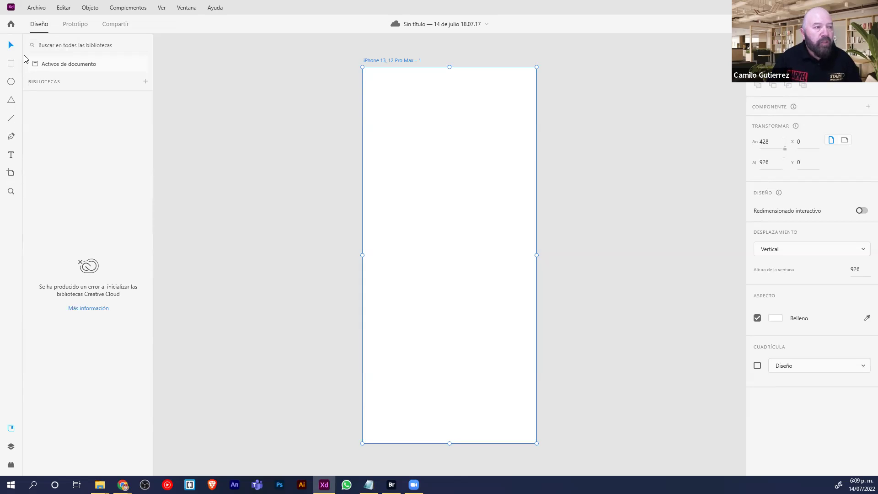
# Examine the Artboard tool's preset sizes for mobile, tablet, web and social media
pyautogui.click(11, 173)
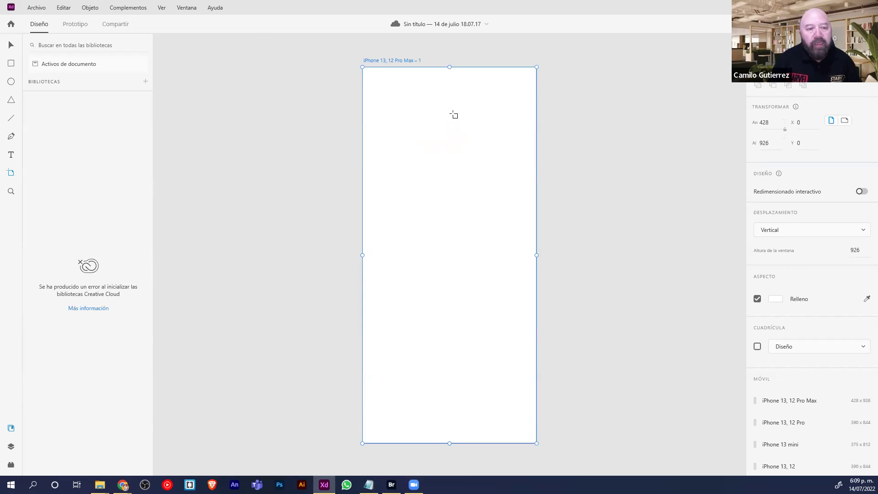
pyautogui.press('z')
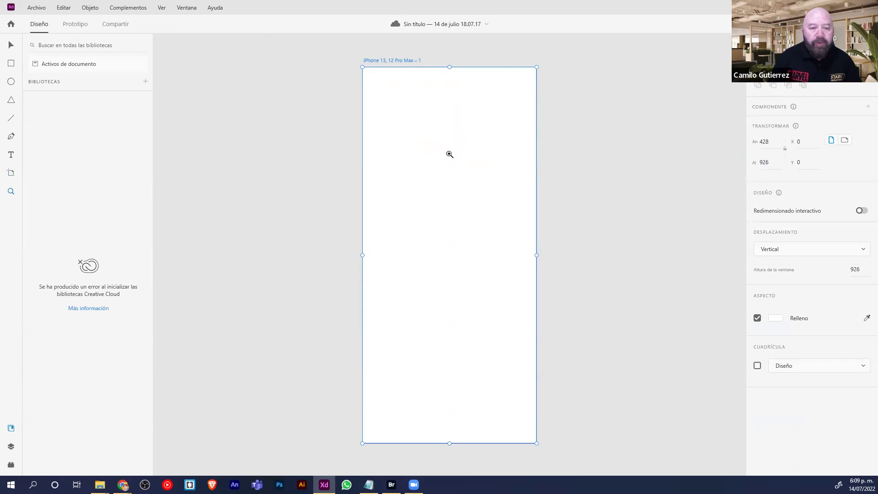
pyautogui.keyDown('alt'); pyautogui.click(461, 190); pyautogui.keyUp('alt')
pyautogui.keyDown('alt'); pyautogui.click(474, 231); pyautogui.keyUp('alt')
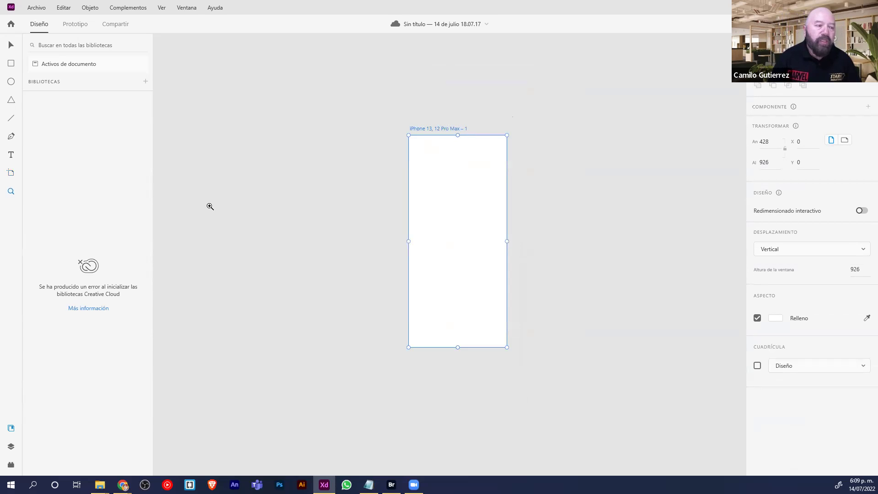
pyautogui.click(11, 174)
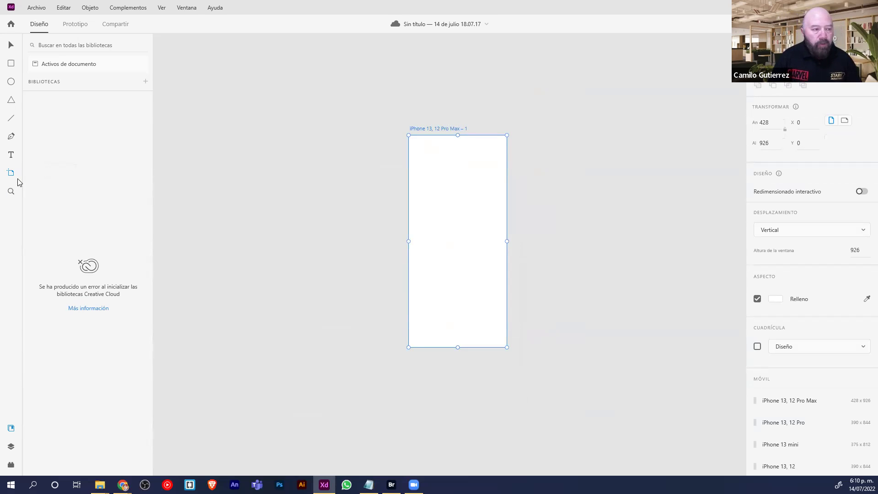
pyautogui.scroll(-3, 820, 252)
pyautogui.scroll(-3, 820, 254)
pyautogui.scroll(4, 820, 254)
pyautogui.scroll(-3, 821, 254)
pyautogui.scroll(-7, 822, 254)
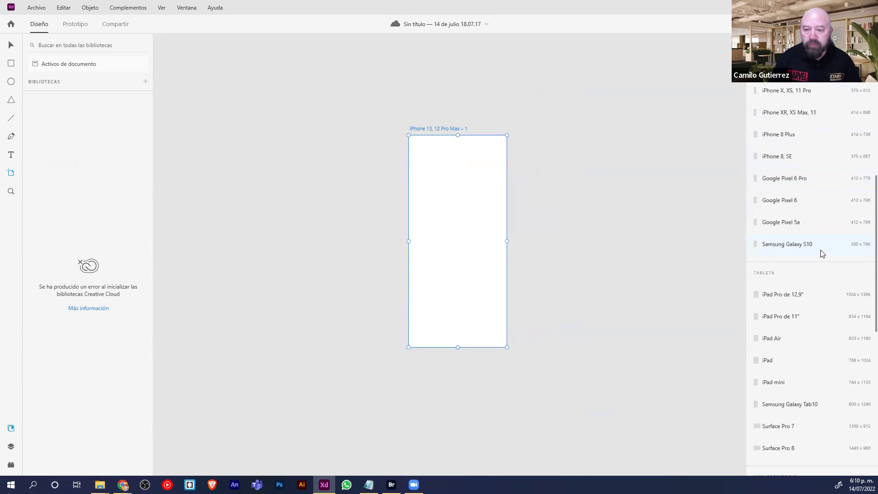
pyautogui.scroll(-5, 822, 254)
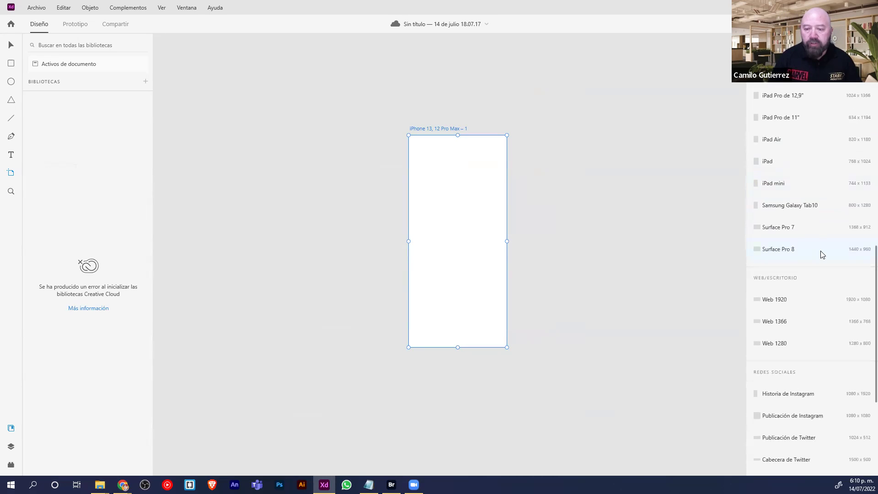
pyautogui.scroll(5, 820, 254)
pyautogui.scroll(2, 816, 248)
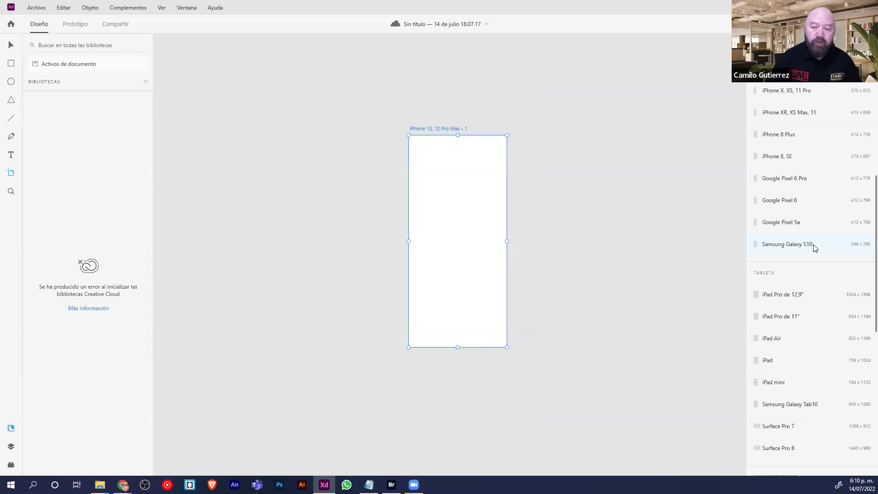
pyautogui.scroll(3, 816, 249)
pyautogui.scroll(-3, 816, 248)
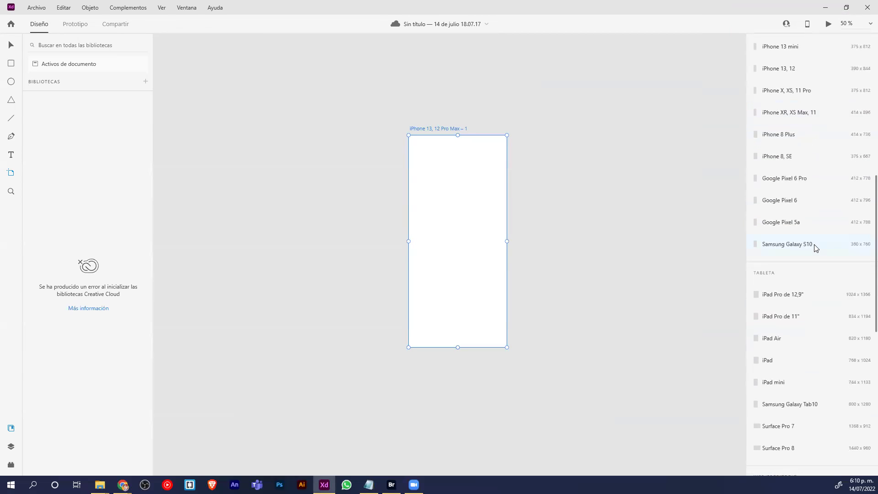
# Add two Samsung Galaxy S10 artboards beside the iPhone artboard and clear the selection
pyautogui.scroll(-2, 816, 248)
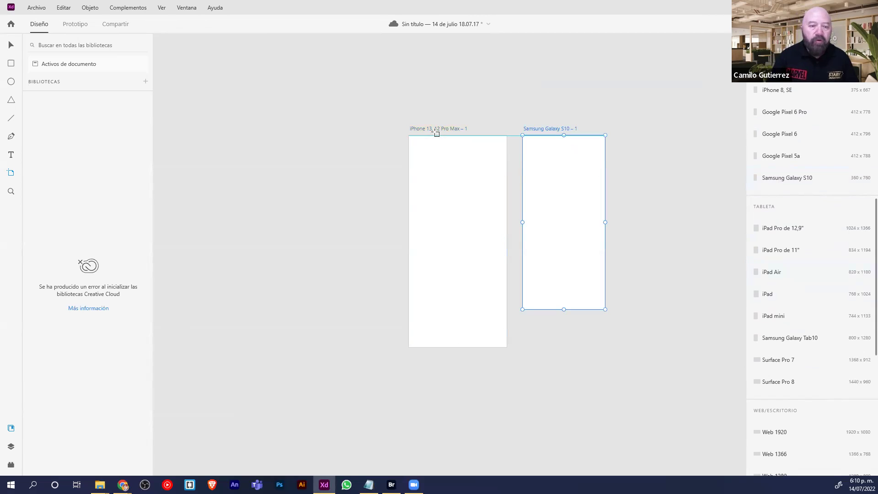
pyautogui.click(800, 182)
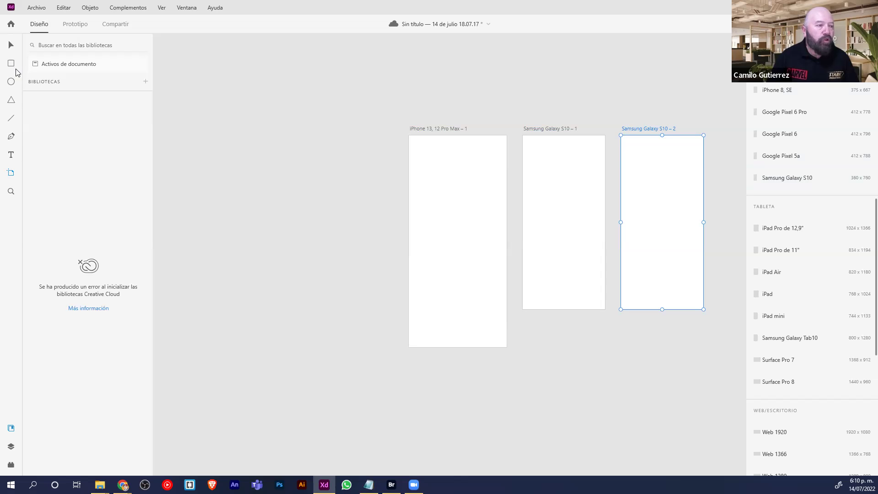
pyautogui.click(11, 45)
pyautogui.click(262, 94)
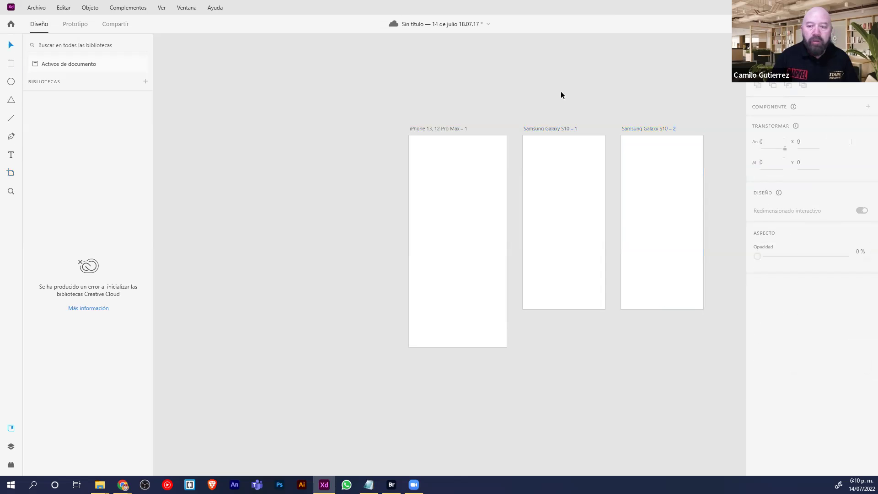
# Set the iPhone 13, 12 Pro Max artboard's scrolling to Ninguno and back to Vertical, and open its viewport height for editing
pyautogui.click(445, 129)
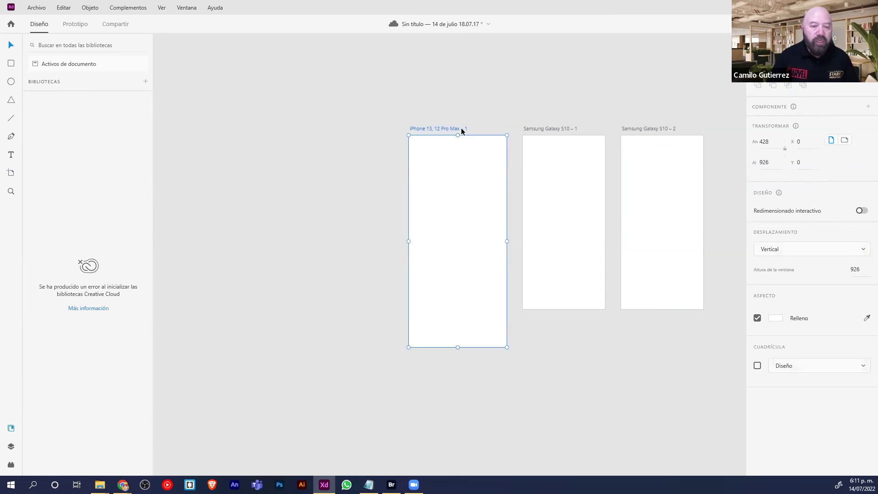
pyautogui.moveTo(457, 136)
pyautogui.mouseDown()
pyautogui.moveTo(456, 181)
pyautogui.moveTo(462, 135)
pyautogui.mouseUp()
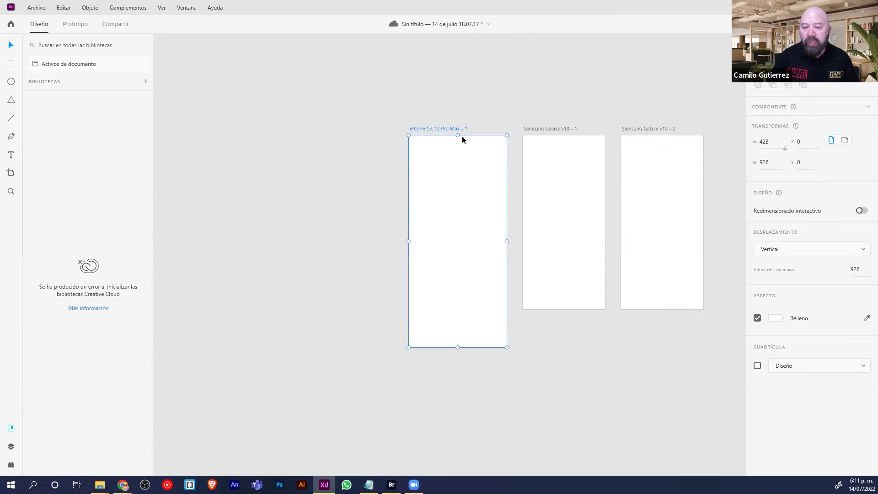
pyautogui.click(823, 248)
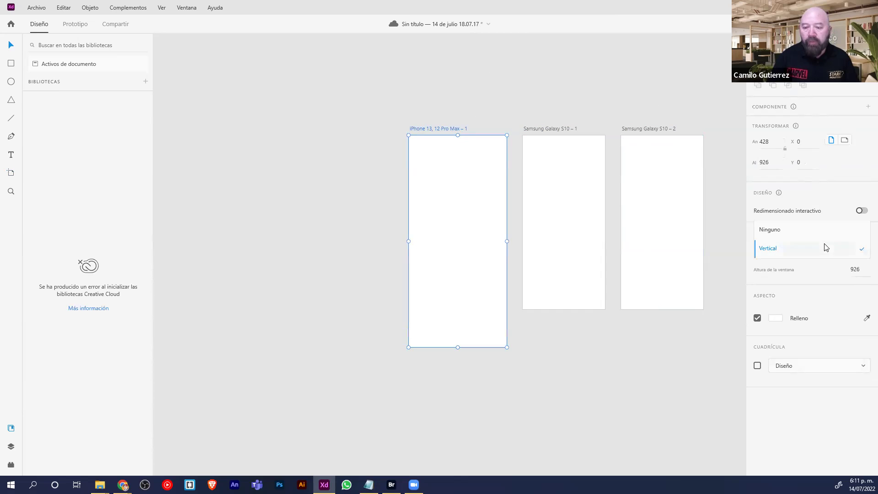
pyautogui.click(795, 233)
pyautogui.click(793, 250)
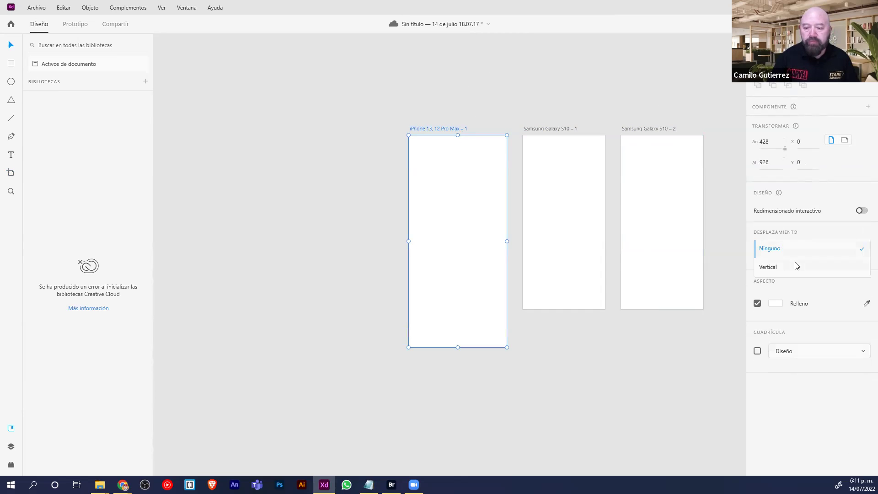
pyautogui.click(795, 266)
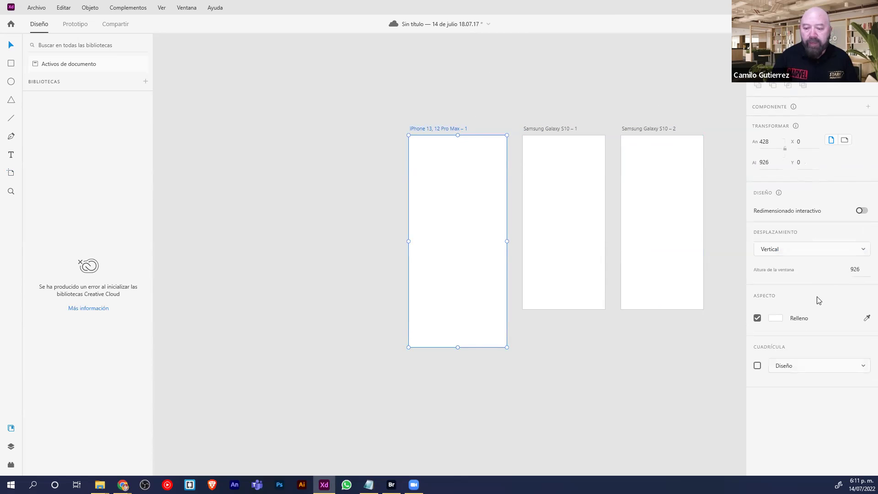
pyautogui.click(857, 269)
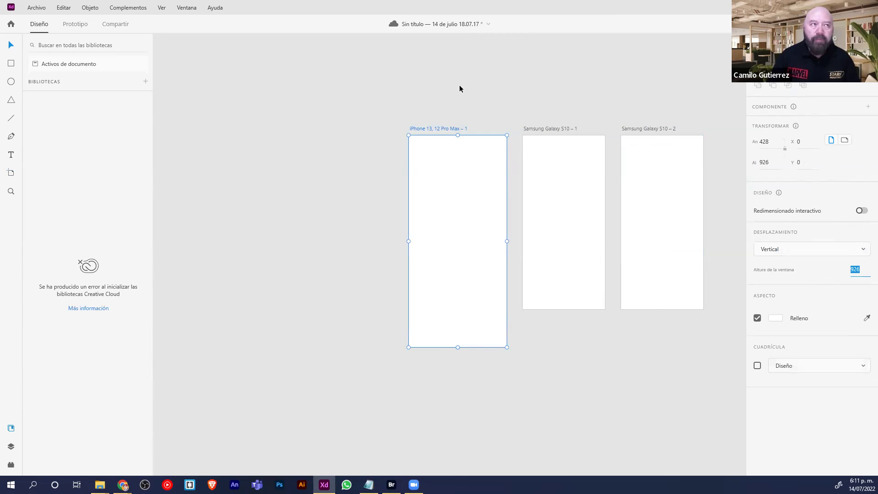
pyautogui.press('Left')
# Delete the iPhone 13, 12 Pro Max artboard and move the two Samsung Galaxy S10 artboards side by side to the canvas centre
pyautogui.click(11, 173)
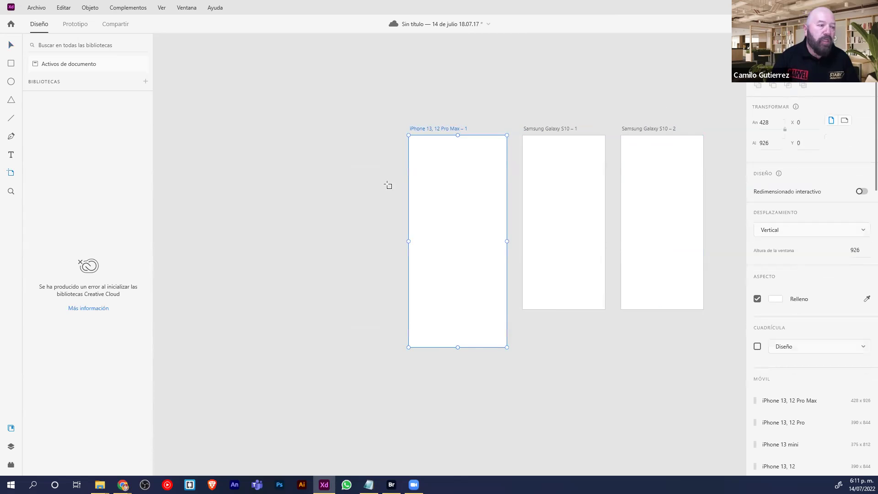
pyautogui.moveTo(421, 128); pyautogui.dragTo(362, 93)
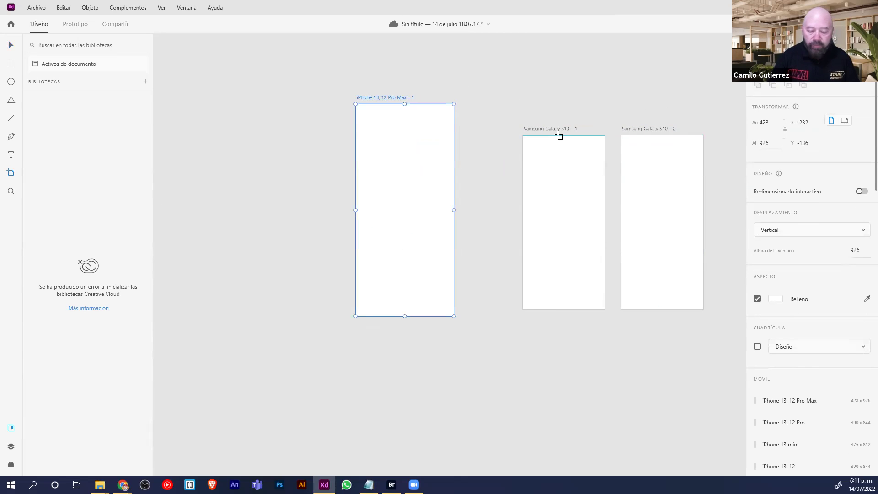
pyautogui.press('Delete')
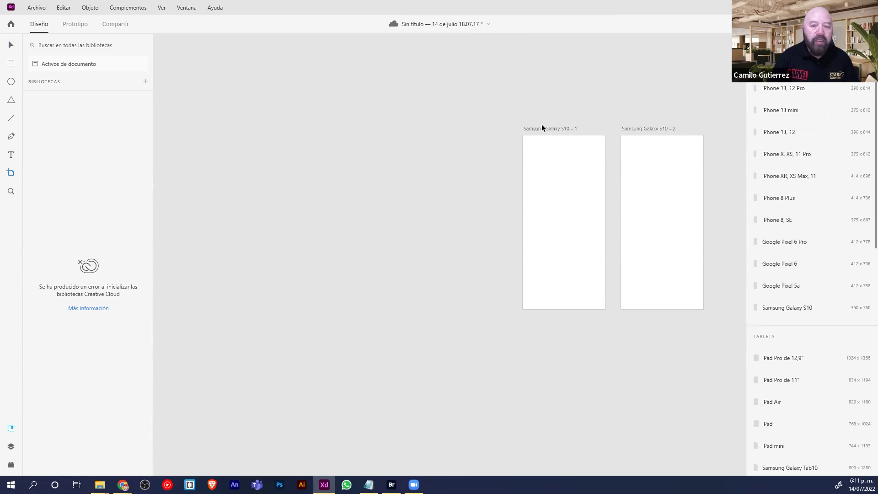
pyautogui.moveTo(540, 126); pyautogui.dragTo(364, 119)
pyautogui.moveTo(637, 129); pyautogui.dragTo(455, 117)
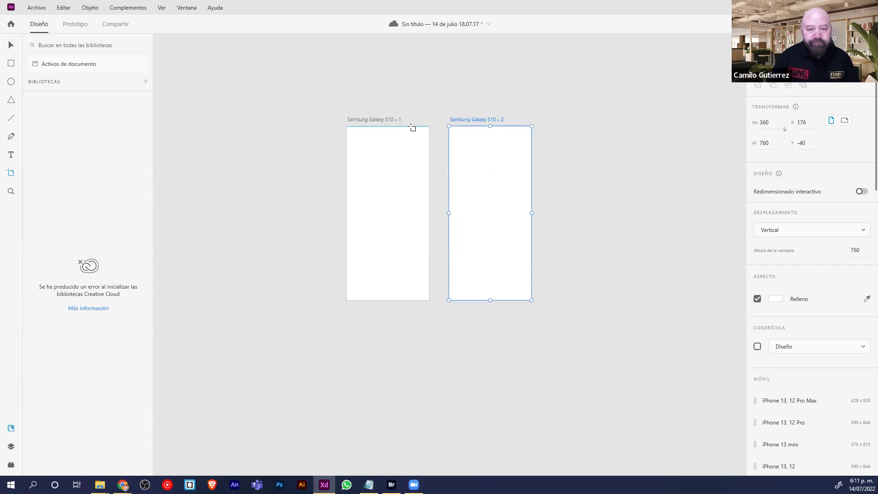
# Add a Watch 45mm artboard beside the two Samsung Galaxy S10 artboards and delete it again
pyautogui.scroll(-8, 831, 360)
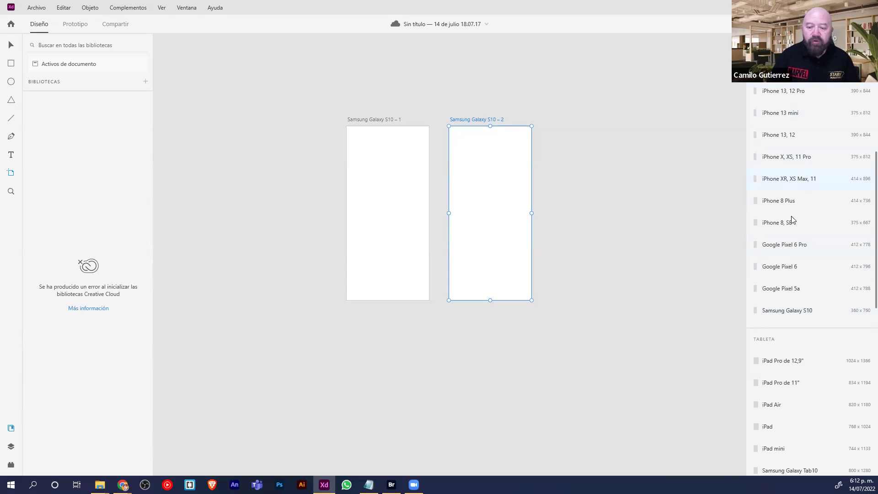
pyautogui.scroll(-5, 787, 228)
pyautogui.scroll(4, 791, 229)
pyautogui.scroll(-2, 787, 156)
pyautogui.scroll(-2, 658, 238)
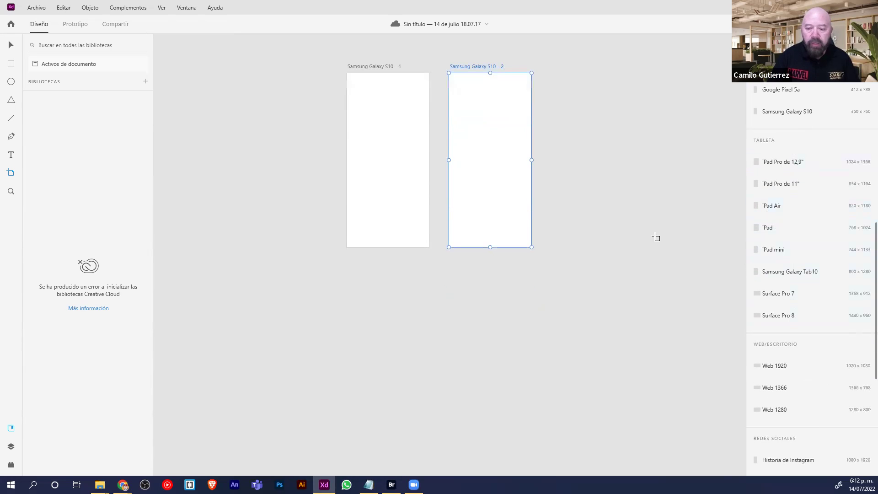
pyautogui.scroll(-6, 828, 302)
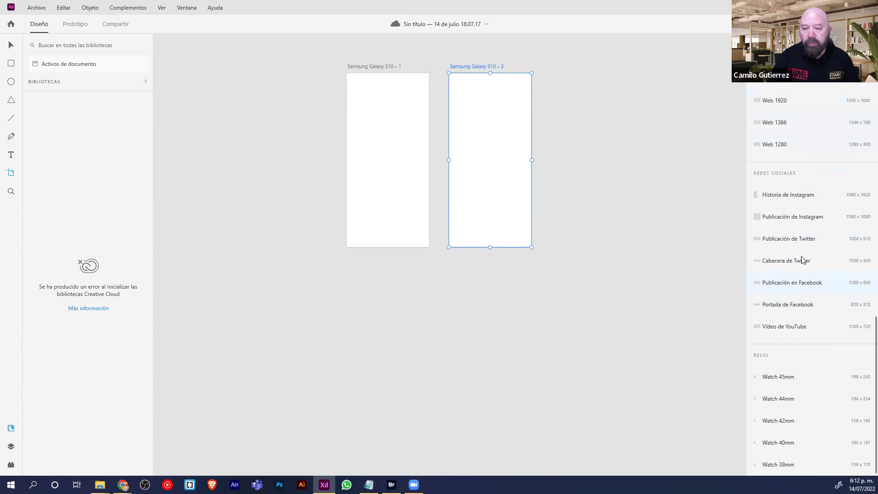
pyautogui.scroll(-1, 793, 201)
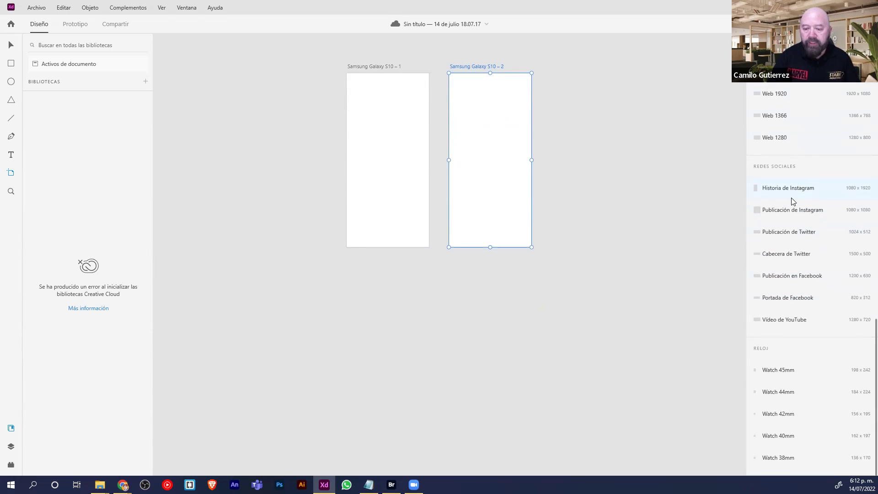
pyautogui.click(791, 371)
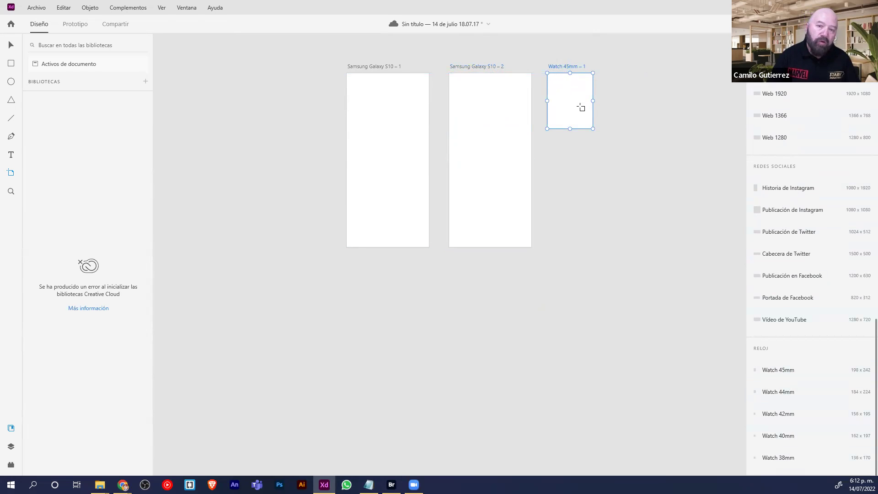
pyautogui.press('Delete')
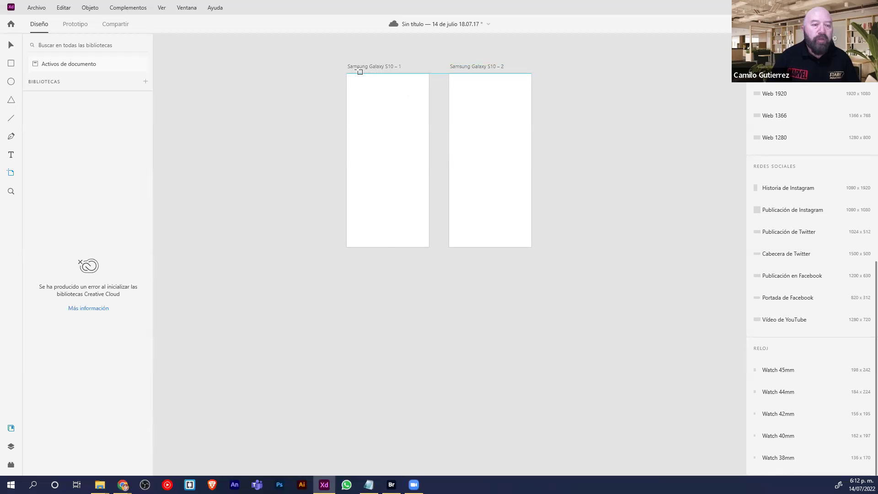
# Try copying the Samsung Galaxy S10 – 1 artboard to its left, and undo the copy
pyautogui.click(356, 68)
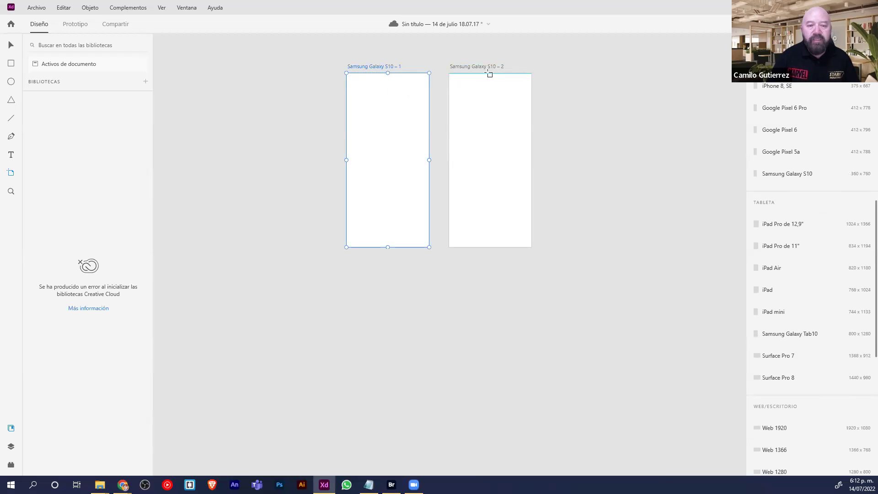
pyautogui.click(474, 67)
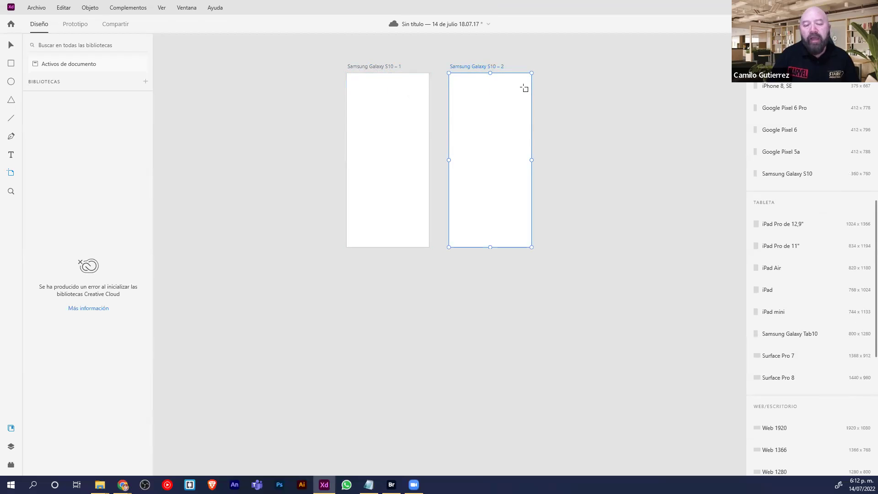
pyautogui.scroll(2, 525, 90)
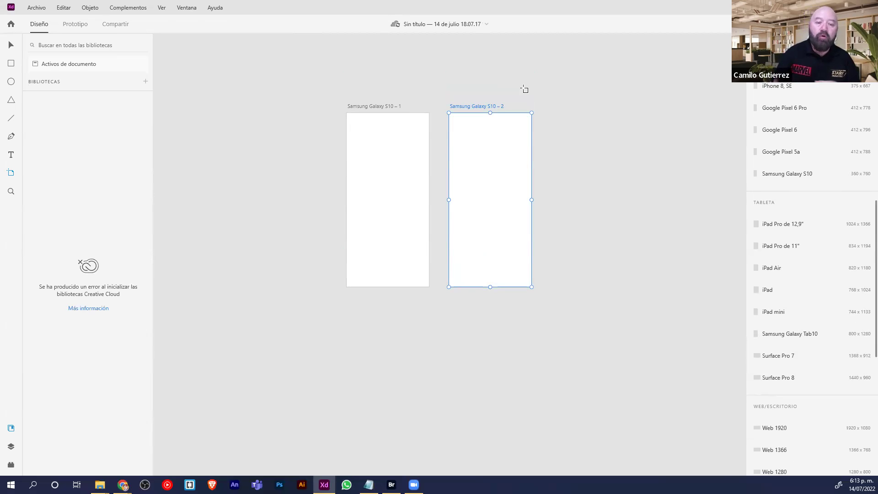
pyautogui.click(384, 106)
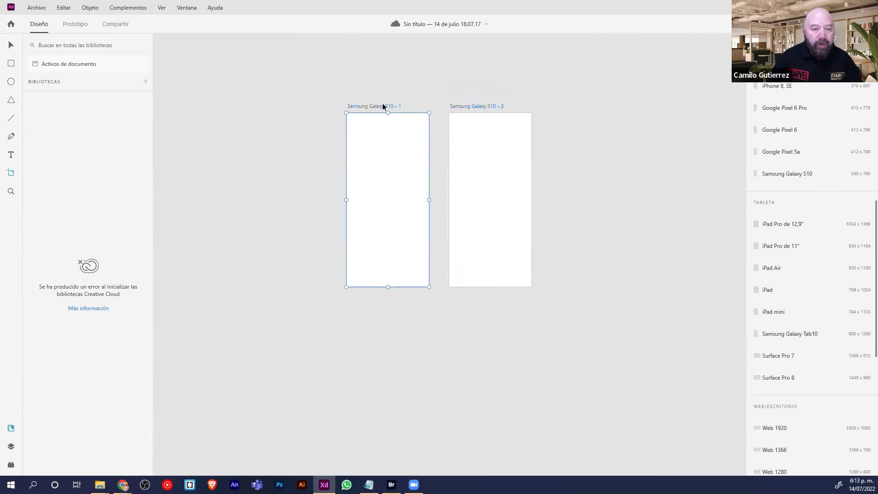
pyautogui.hotkey('ctrl', 'd')
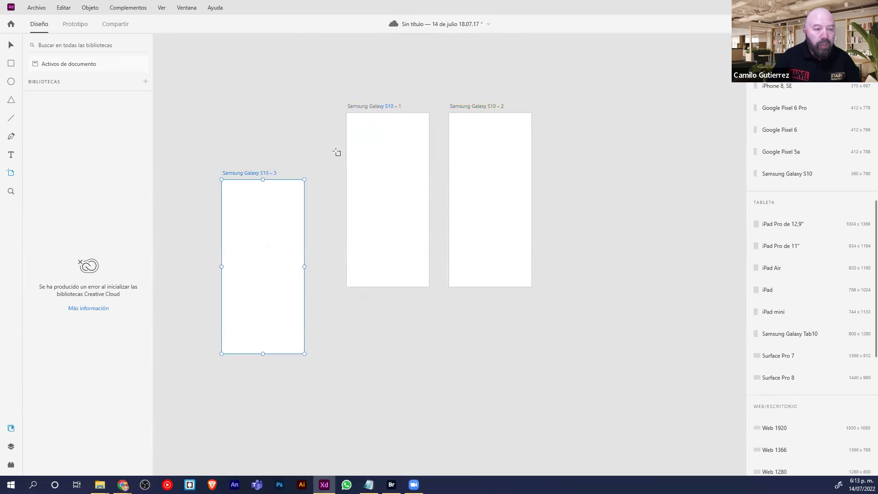
pyautogui.hotkey('ctrl', 'z')
# Draw a circle about 176 px wide in the upper part of the Samsung Galaxy S10 – 1 artboard
pyautogui.click(11, 81)
pyautogui.moveTo(386, 161); pyautogui.dragTo(406, 190)
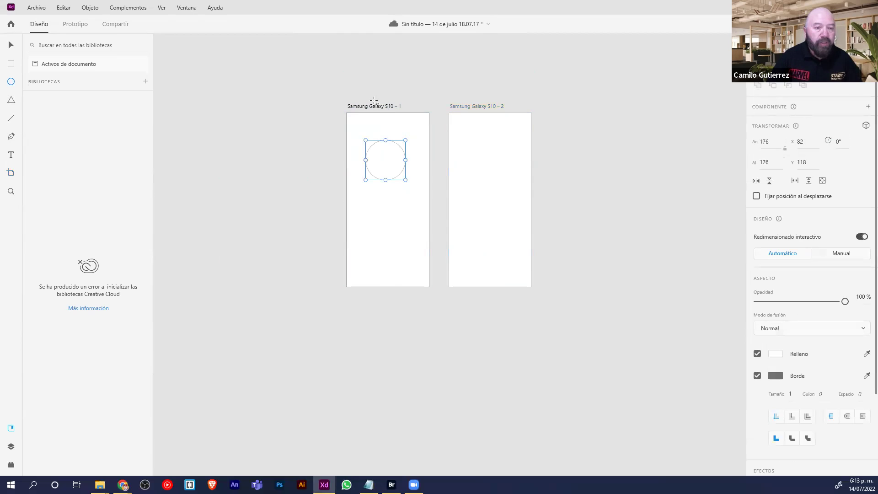
# Try copying the Samsung Galaxy S10 – 1 artboard together with its circle to its left, removing each copy again
pyautogui.moveTo(372, 106); pyautogui.dragTo(254, 126)
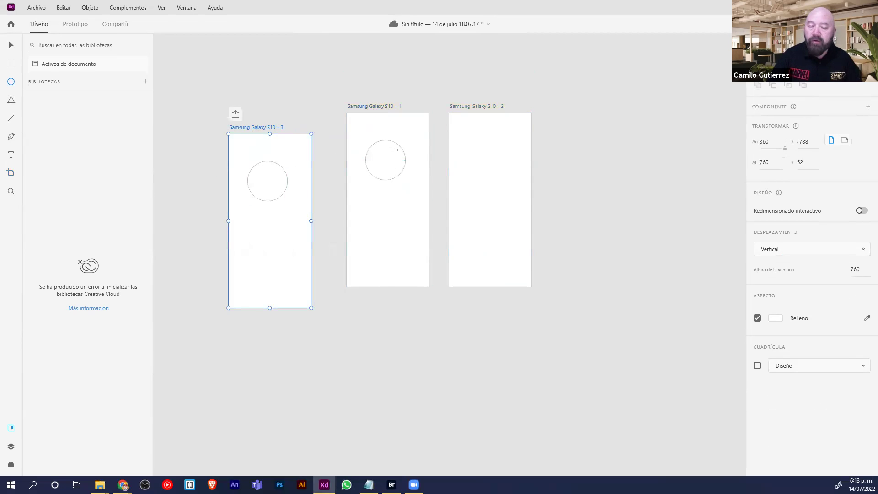
pyautogui.hotkey('ctrl', 'z')
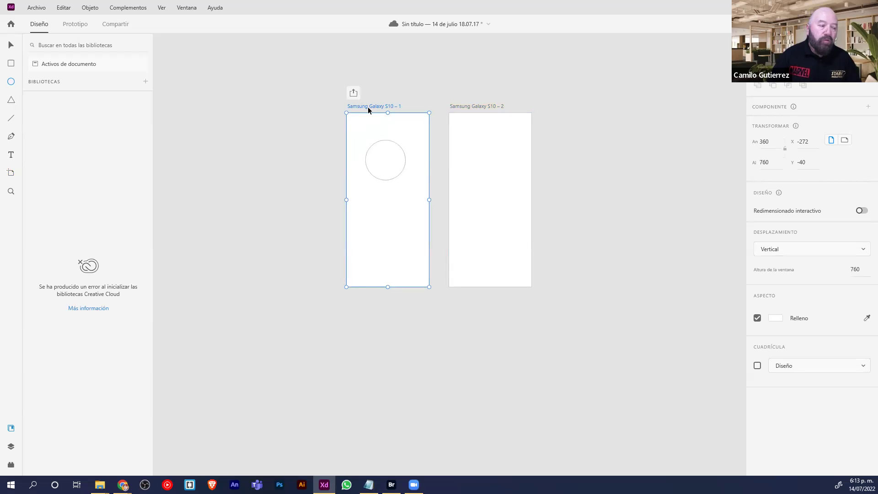
pyautogui.moveTo(368, 110); pyautogui.dragTo(264, 130)
pyautogui.press('Delete')
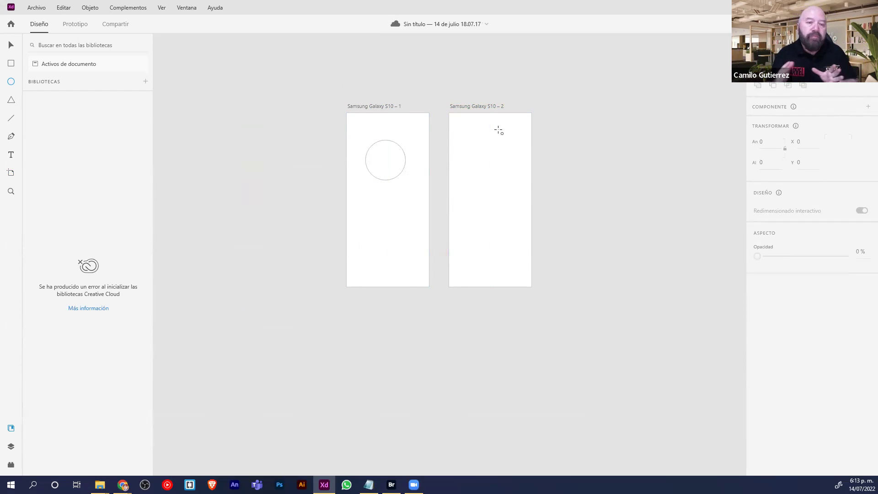
# Delete the Samsung Galaxy S10 – 2 artboard
pyautogui.click(469, 106)
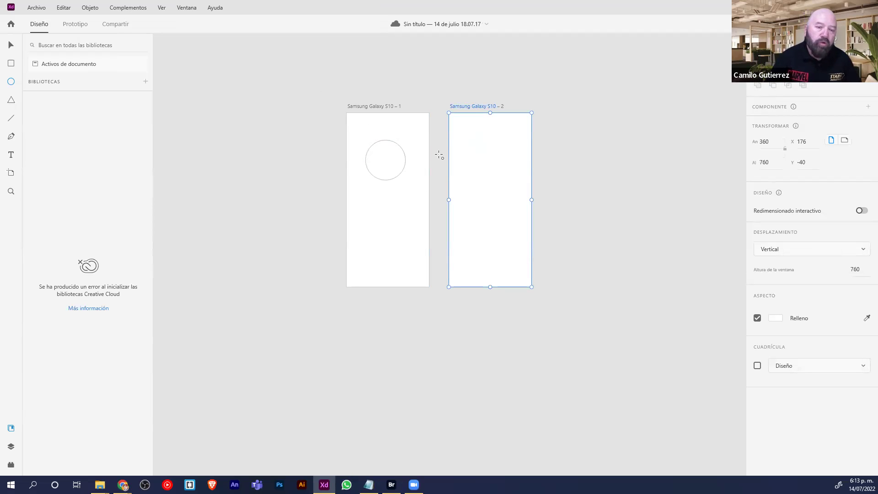
pyautogui.click(490, 102)
pyautogui.press('Delete')
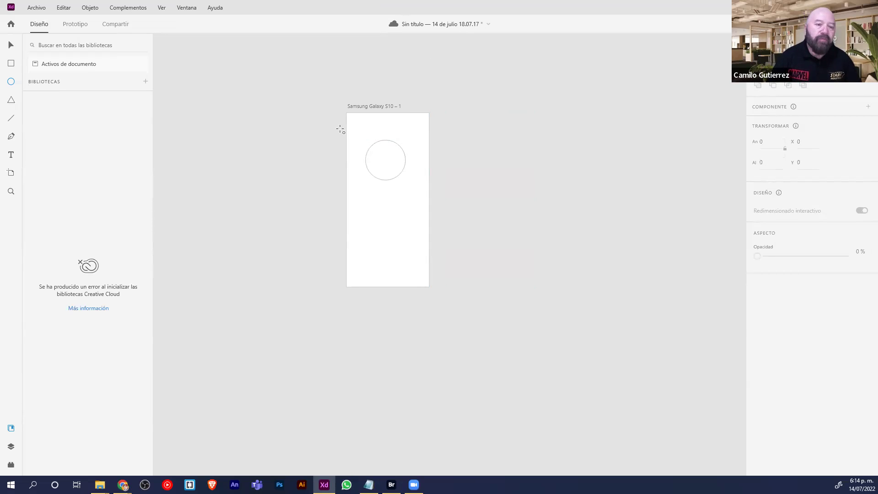
# Shrink the circle on the artboard to about 132 px wide, keeping its proportions
pyautogui.click(16, 47)
pyautogui.click(390, 166)
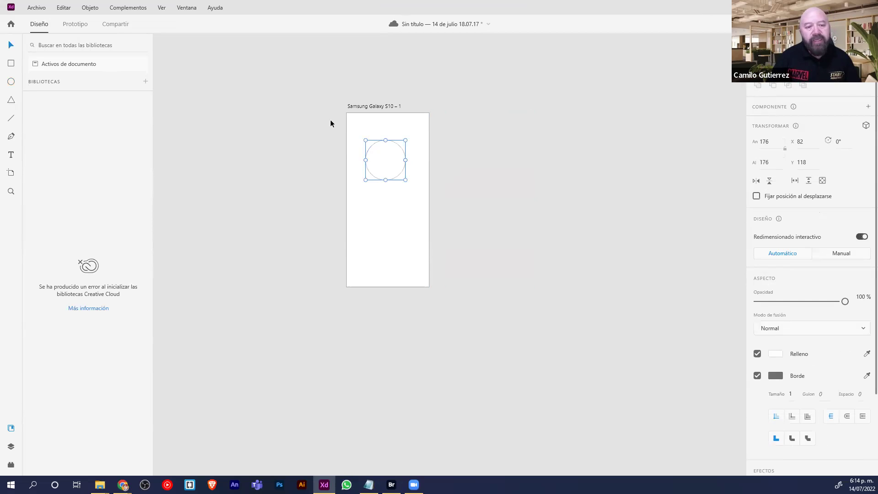
pyautogui.moveTo(406, 180)
pyautogui.mouseDown()
pyautogui.moveTo(384, 161)
pyautogui.moveTo(396, 169)
pyautogui.mouseUp()
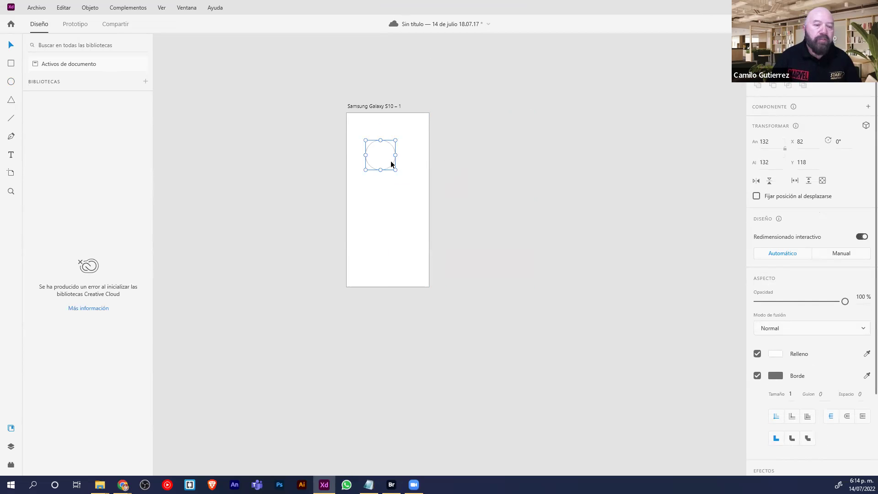
# Examine the artboard and its circle at different magnifications with the Zoom tool
pyautogui.press('z')
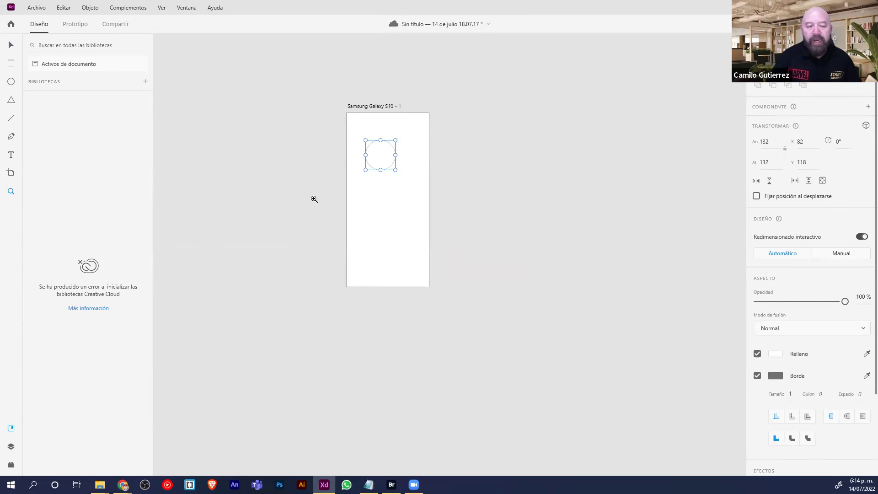
pyautogui.moveTo(327, 91); pyautogui.dragTo(476, 321)
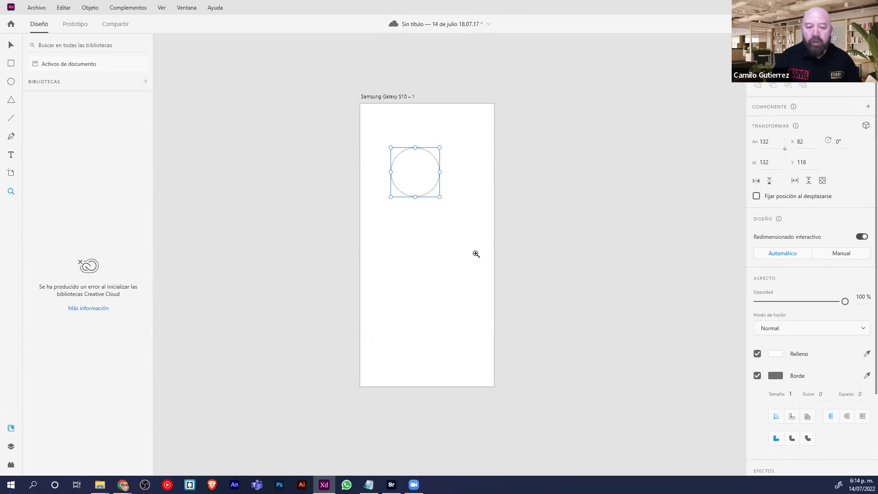
pyautogui.scroll(-1, 461, 172)
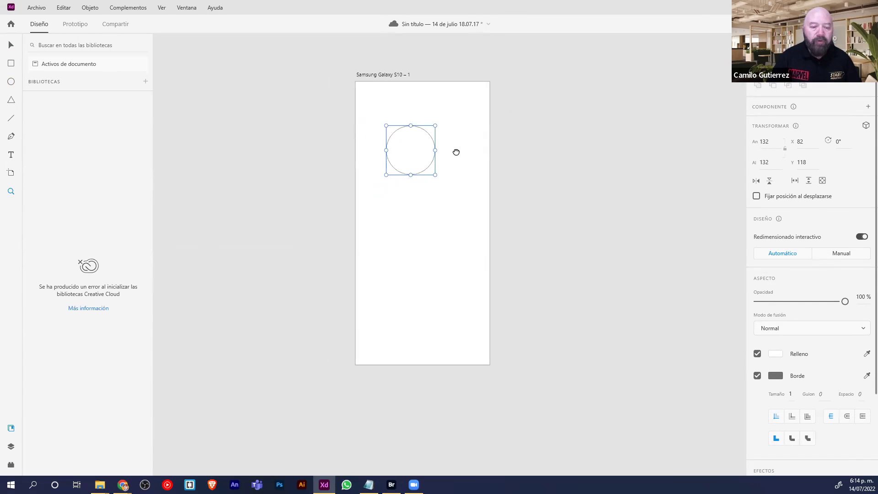
pyautogui.keyDown('alt'); pyautogui.click(400, 138); pyautogui.keyUp('alt')
pyautogui.keyDown('alt'); pyautogui.click(414, 147); pyautogui.keyUp('alt')
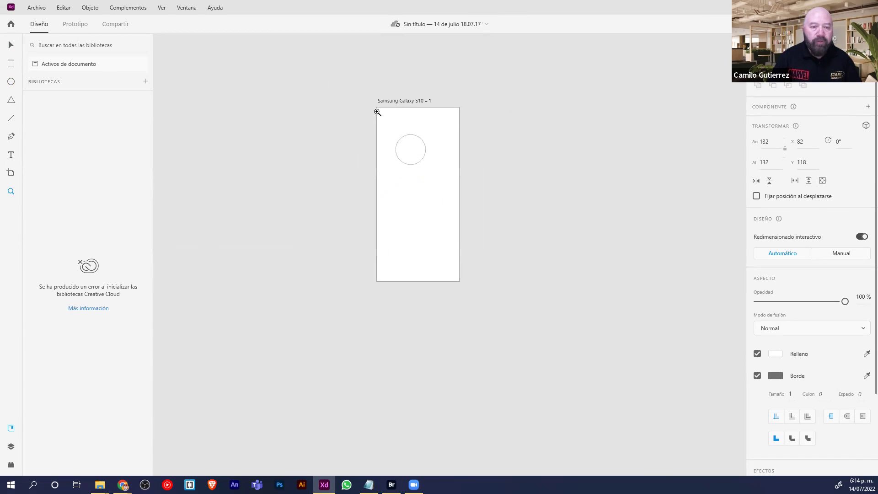
pyautogui.click(418, 179)
pyautogui.keyDown('alt'); pyautogui.click(435, 229); pyautogui.keyUp('alt')
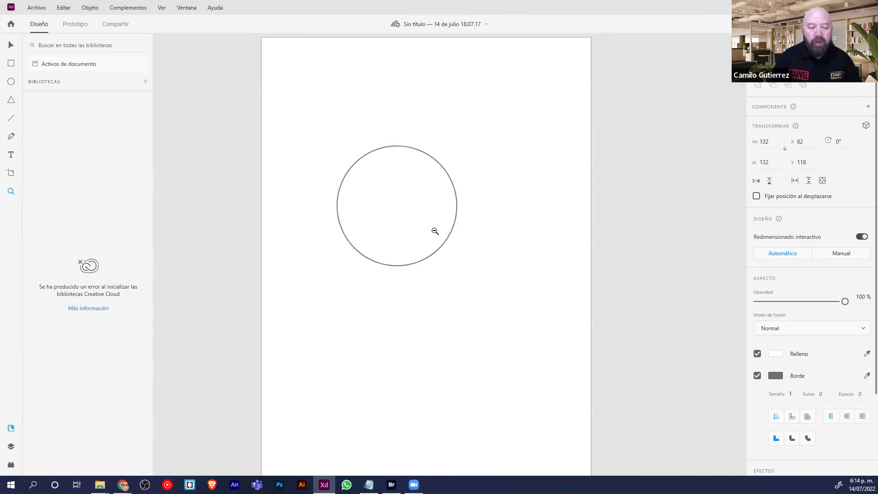
pyautogui.scroll(-1, 302, 164)
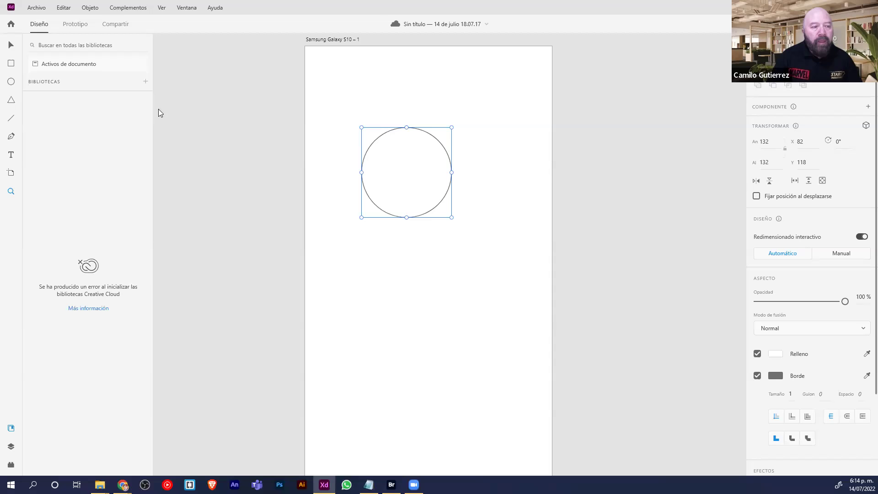
# Demonstrate selecting the circle with the Selection tool and clear the selection again
pyautogui.click(10, 46)
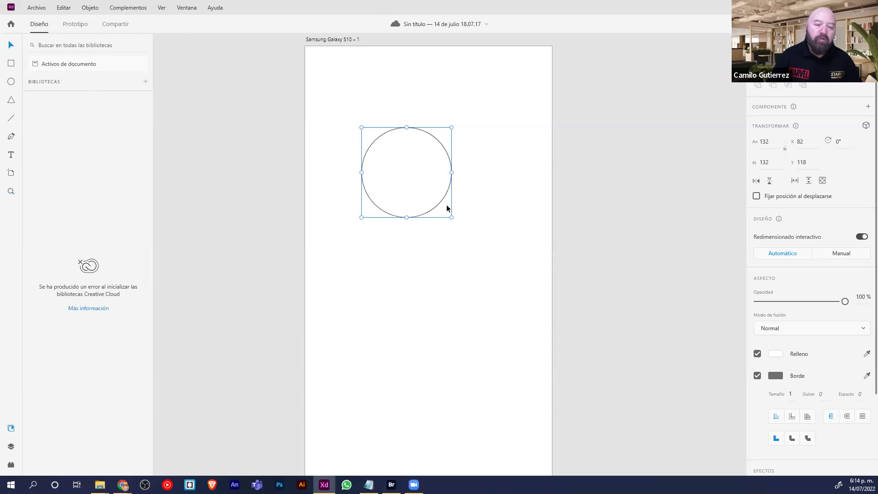
pyautogui.click(306, 147)
pyautogui.click(374, 145)
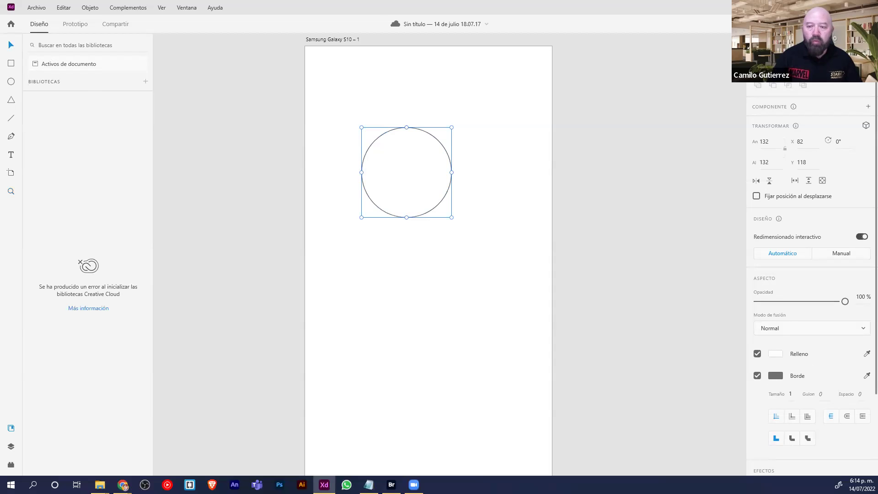
pyautogui.click(655, 113)
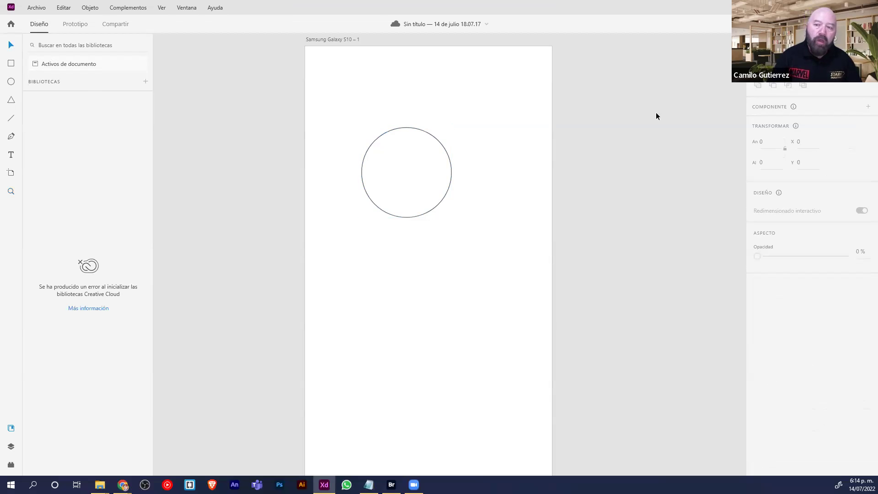
pyautogui.click(437, 202)
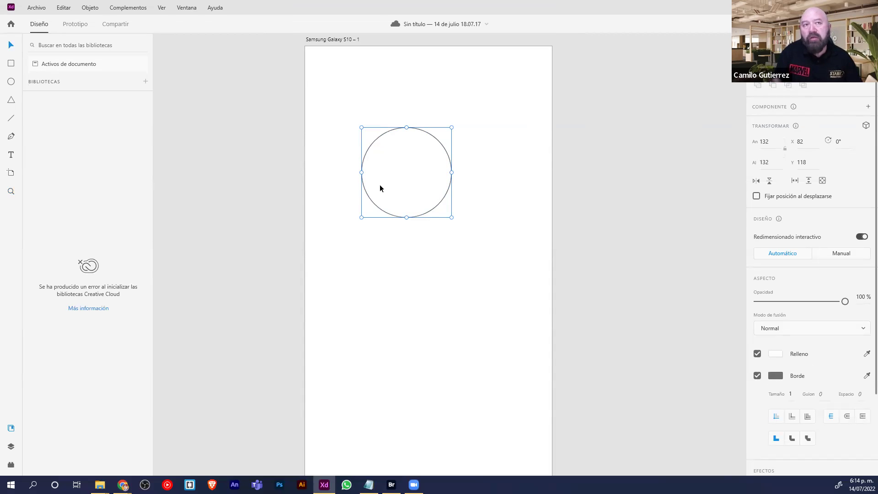
pyautogui.click(672, 256)
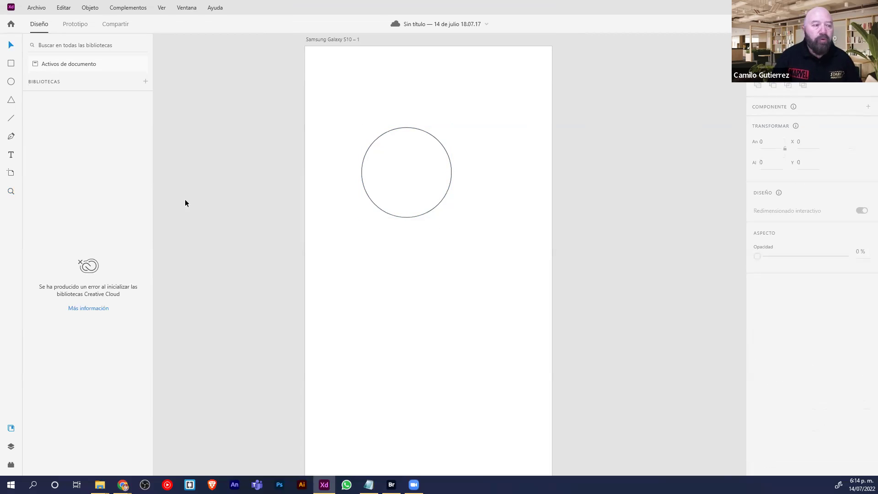
pyautogui.click(12, 156)
pyautogui.click(386, 93)
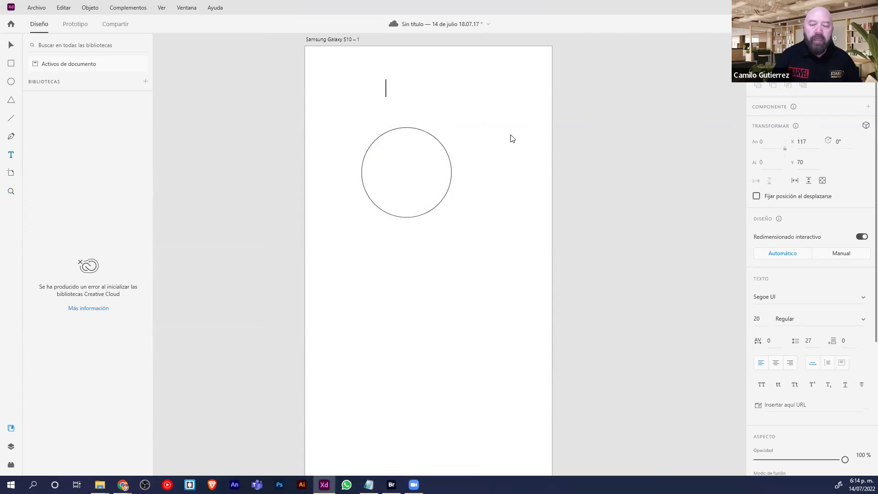
pyautogui.click(12, 46)
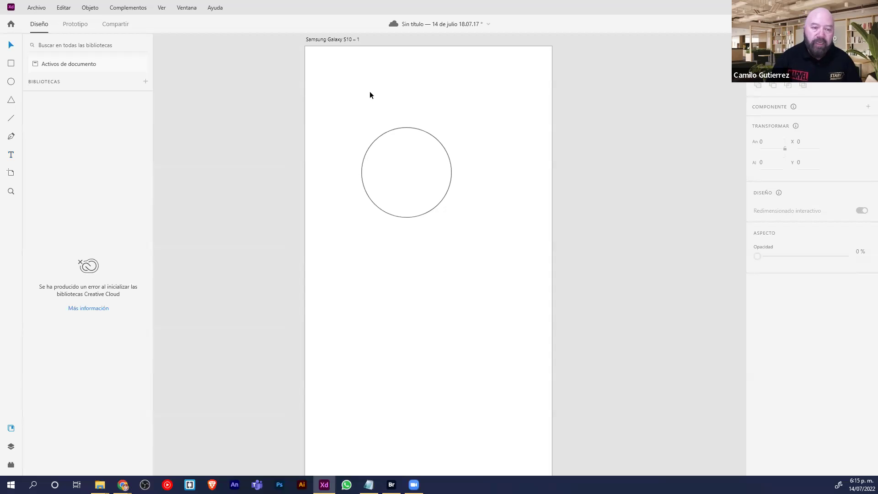
# Fill the circle with the solid dark red #B41313
pyautogui.click(423, 142)
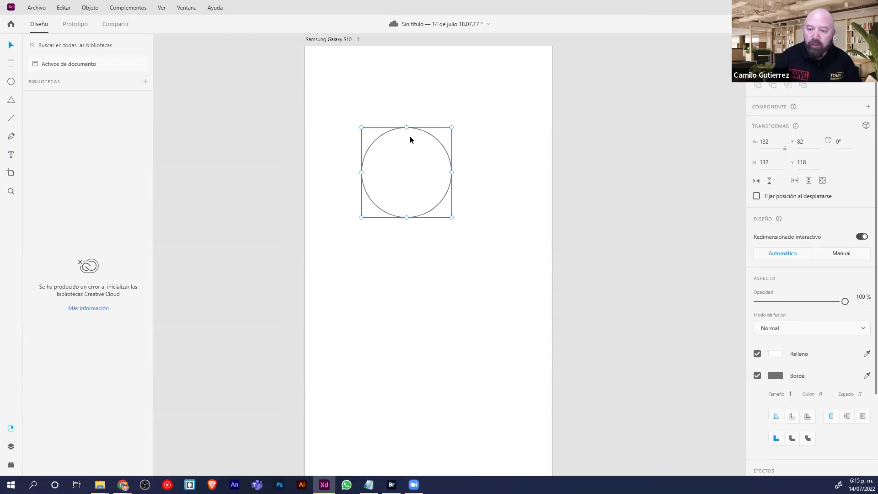
pyautogui.scroll(-3, 844, 167)
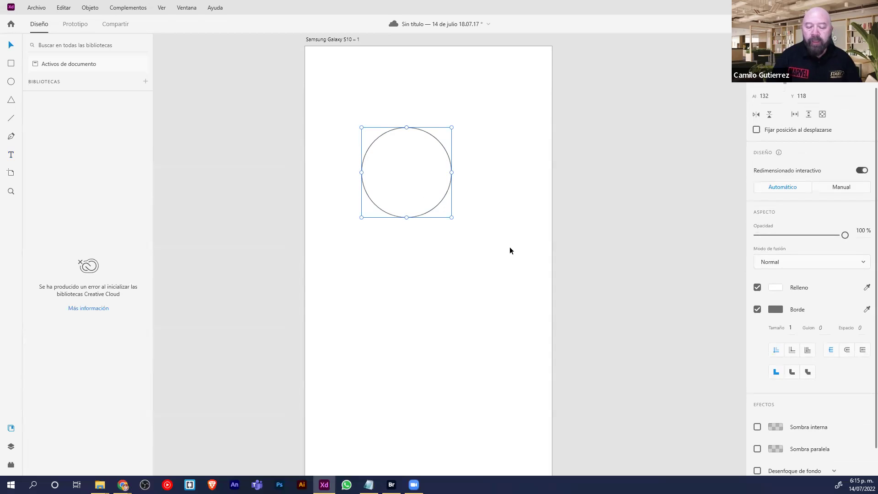
pyautogui.click(777, 288)
pyautogui.click(709, 257)
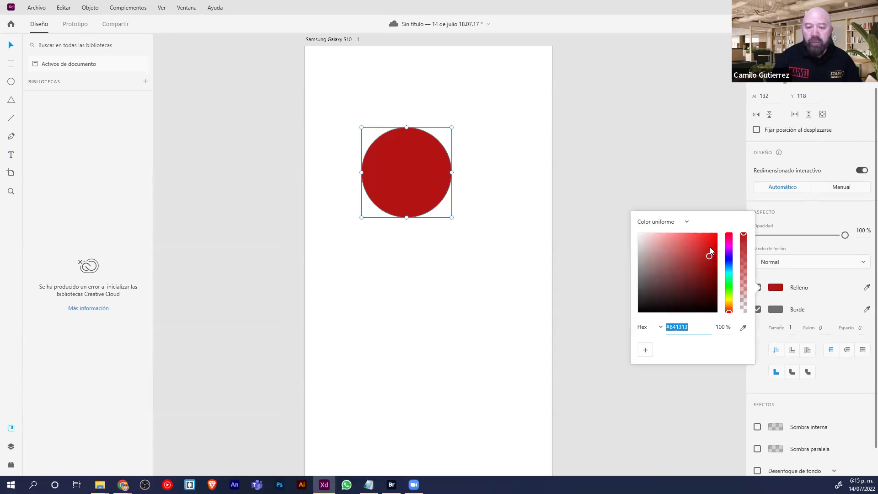
pyautogui.click(795, 278)
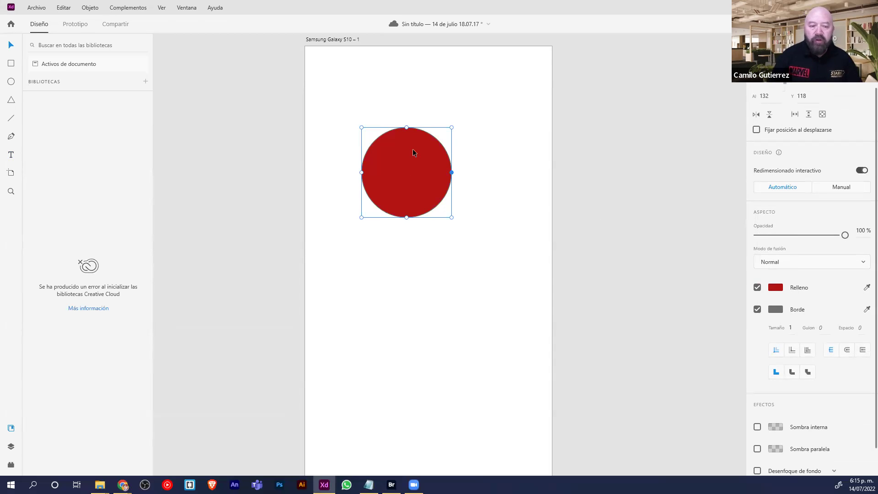
# Turn the circle's fill off and back on twice, checking its fill colour in between
pyautogui.click(757, 287)
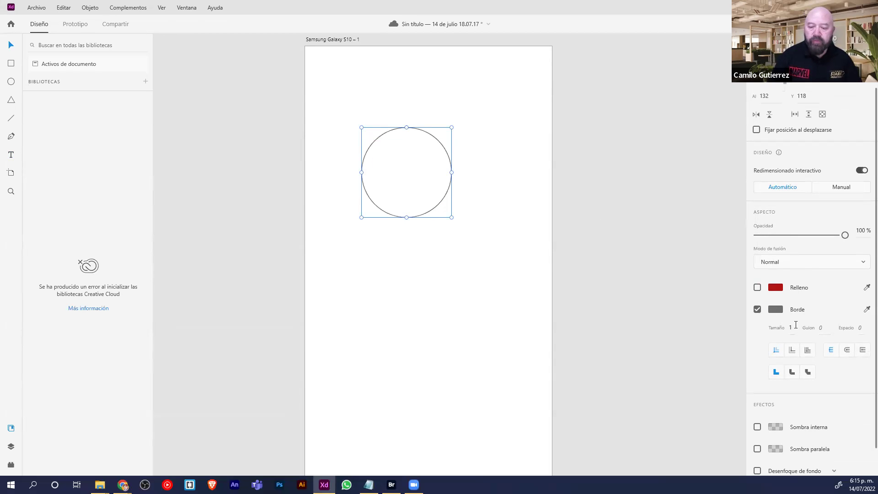
pyautogui.click(758, 287)
pyautogui.click(776, 289)
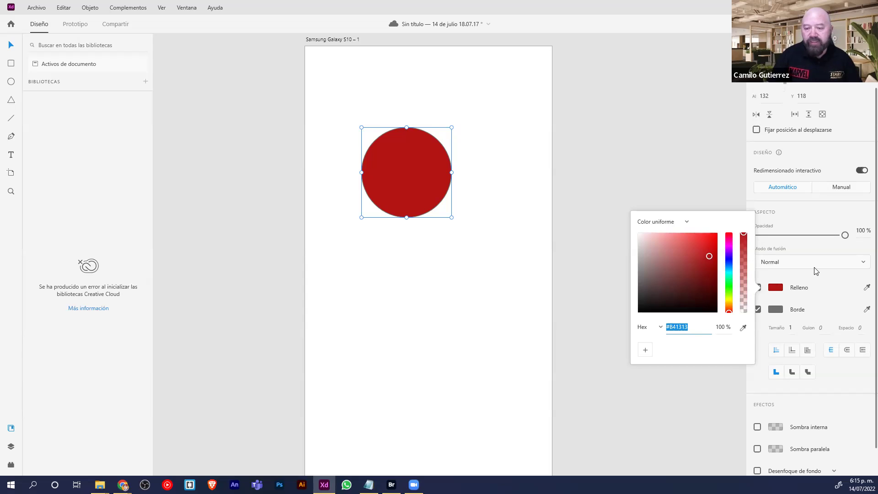
pyautogui.click(779, 282)
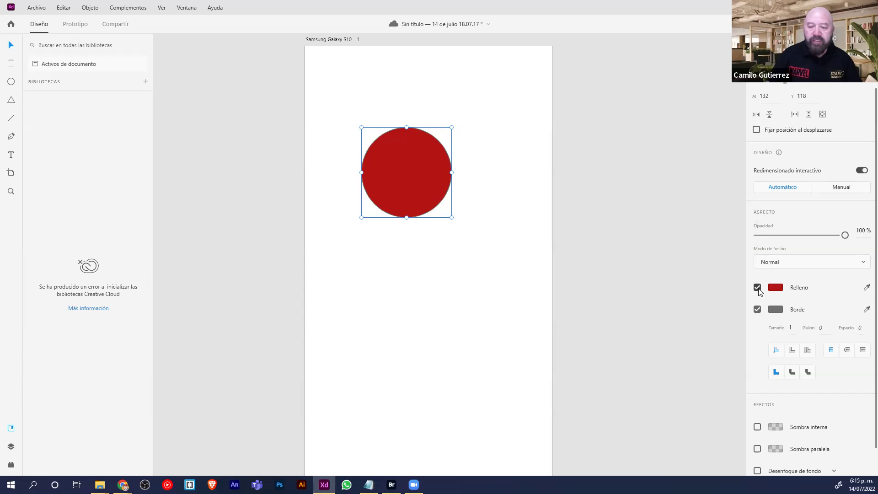
pyautogui.click(757, 288)
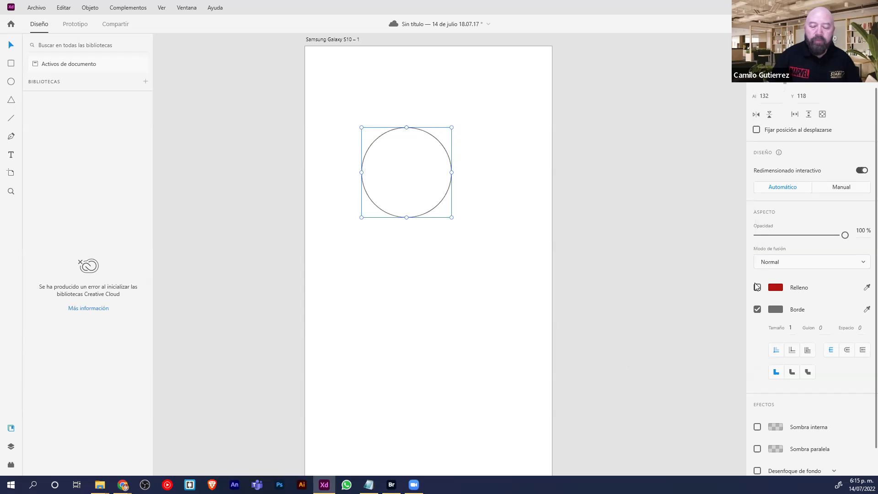
pyautogui.click(758, 287)
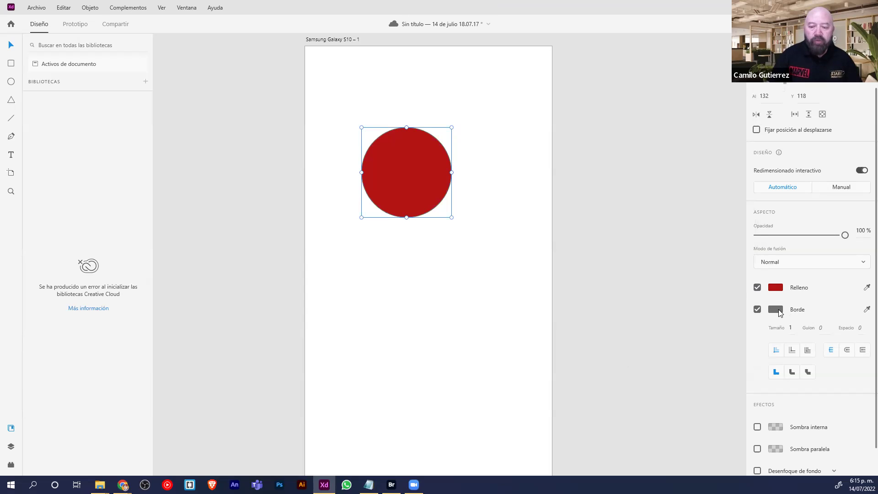
# Give the circle a bright blue border and set the border size to 10
pyautogui.click(778, 310)
pyautogui.click(729, 274)
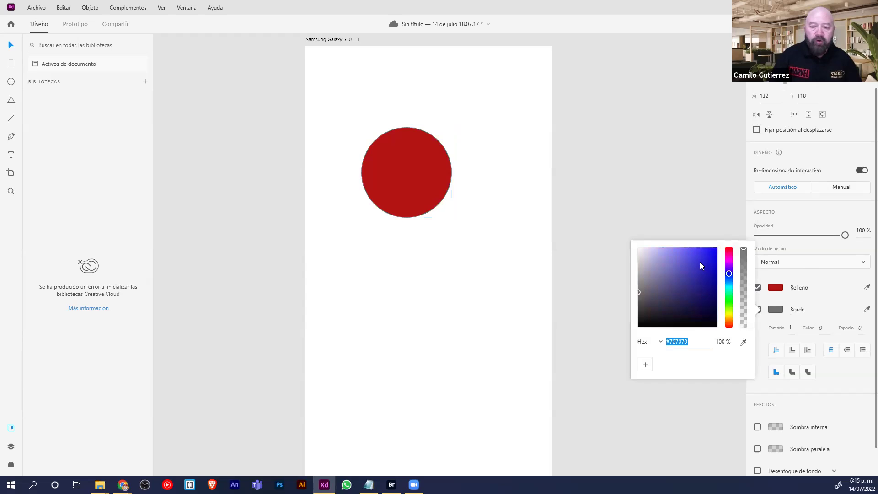
pyautogui.click(700, 261)
pyautogui.click(823, 298)
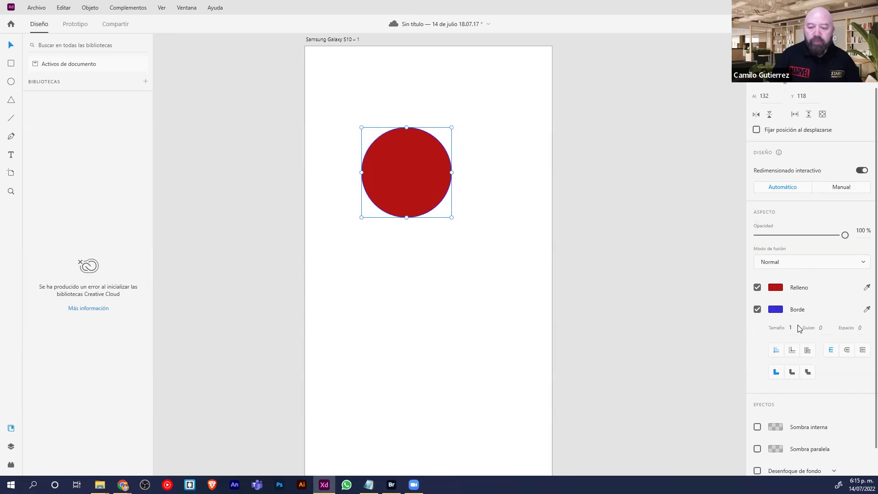
pyautogui.click(790, 327)
pyautogui.write('10')
pyautogui.press('Return')
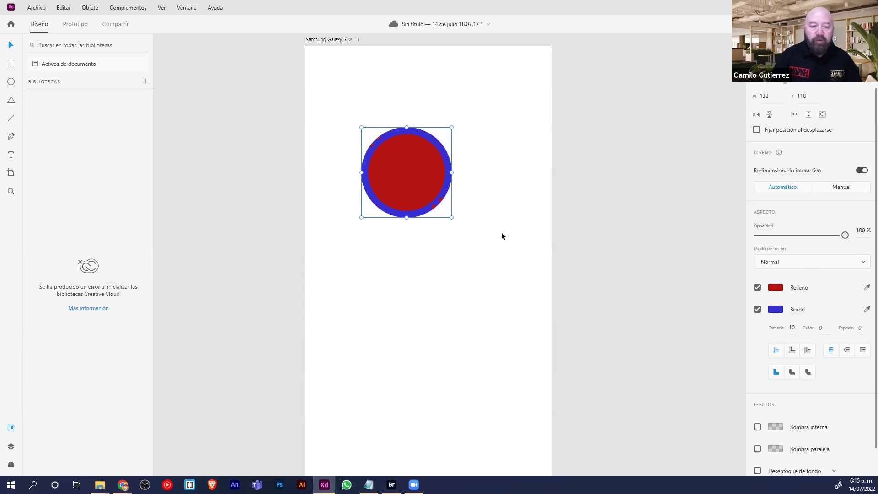
# Toggle the circle's border off and on again, and leave it turned off
pyautogui.click(757, 310)
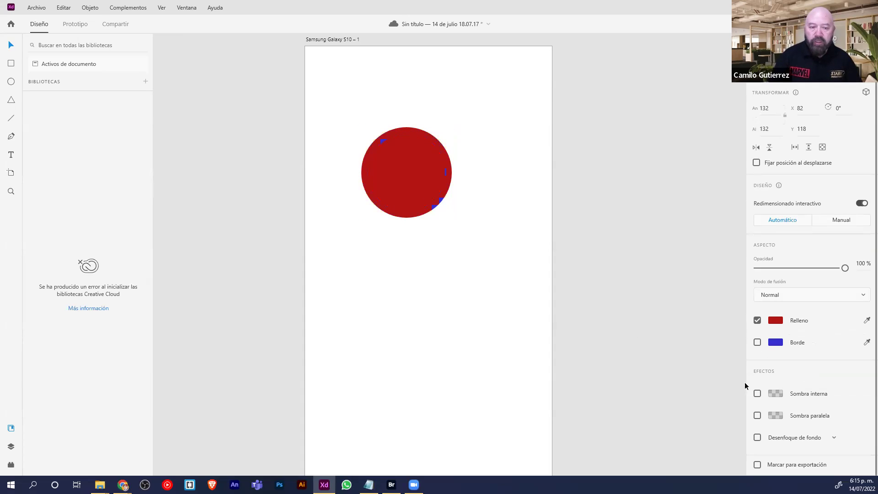
pyautogui.click(757, 343)
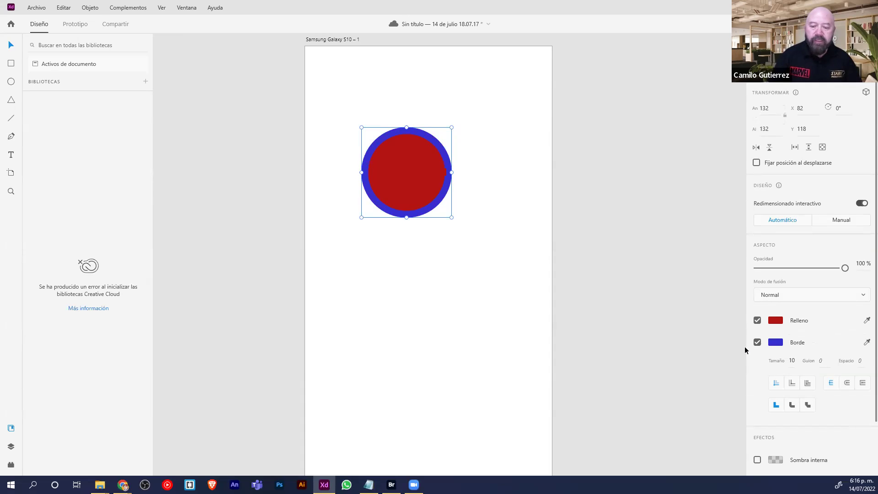
pyautogui.click(757, 343)
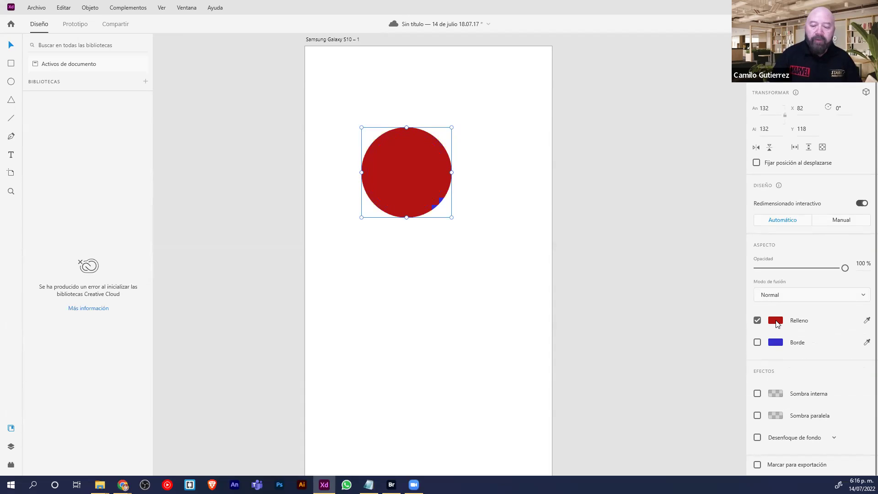
# Examine the hexadecimal code of the circle's fill colour in the colour picker
pyautogui.click(777, 325)
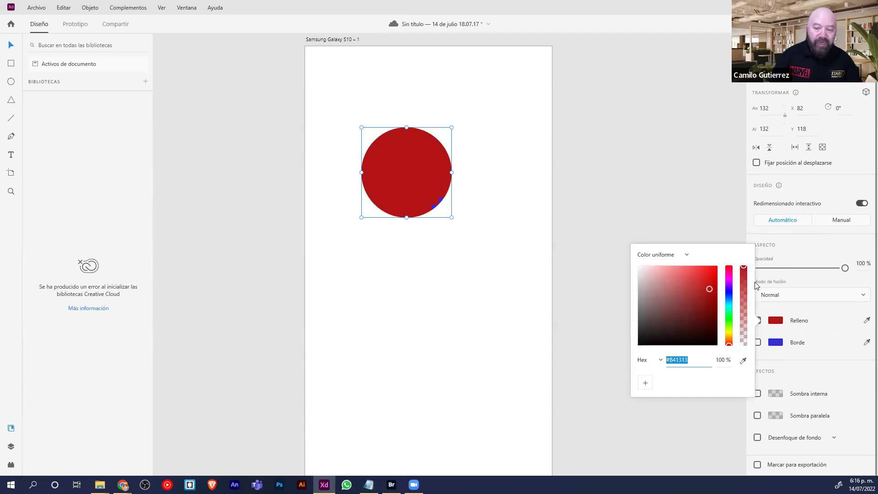
pyautogui.moveTo(744, 266)
pyautogui.mouseDown()
pyautogui.moveTo(742, 322)
pyautogui.moveTo(746, 263)
pyautogui.mouseUp()
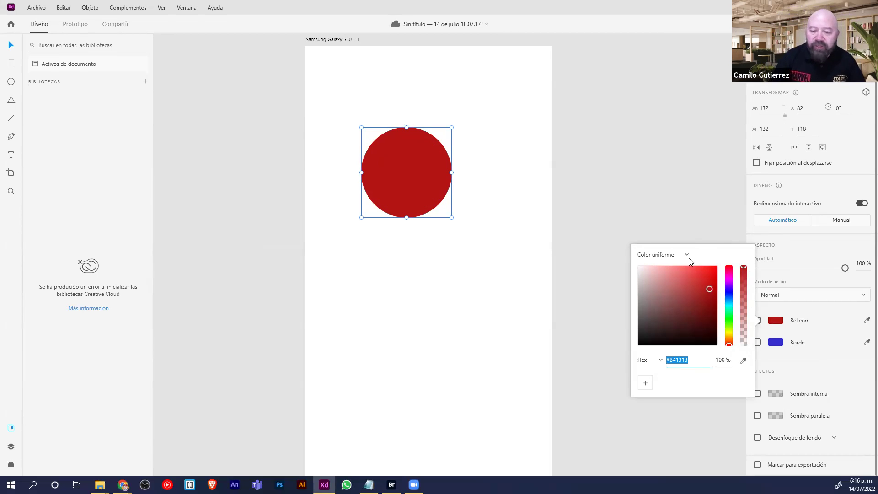
pyautogui.click(688, 361)
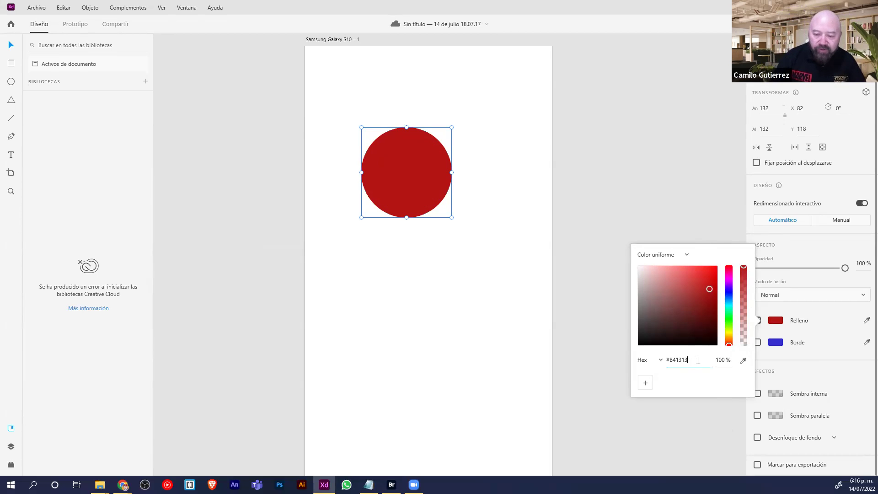
pyautogui.tripleClick(679, 359)
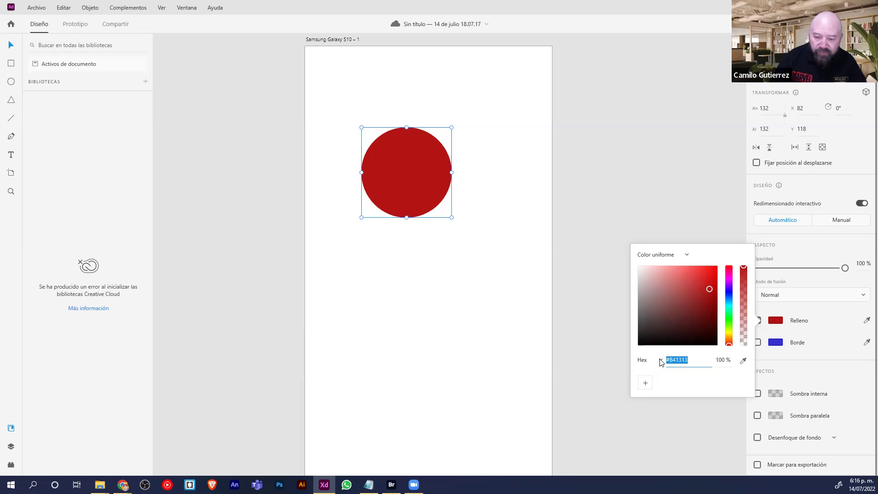
pyautogui.click(674, 359)
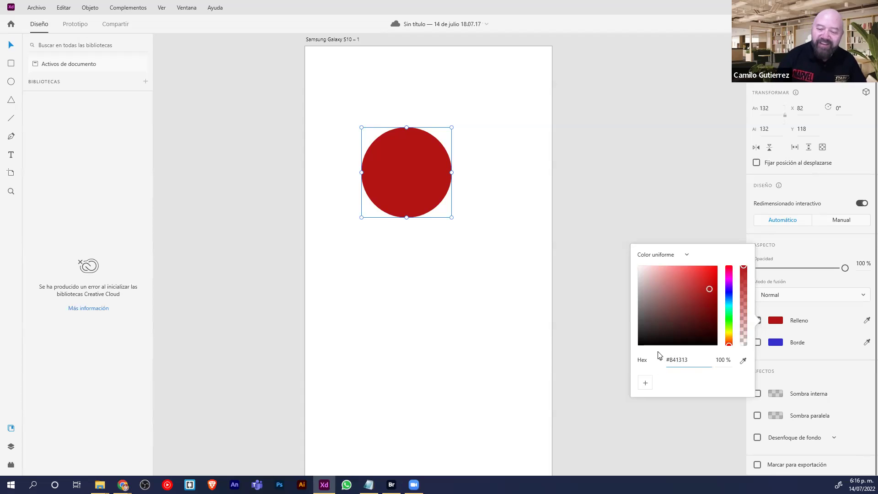
pyautogui.doubleClick(677, 361)
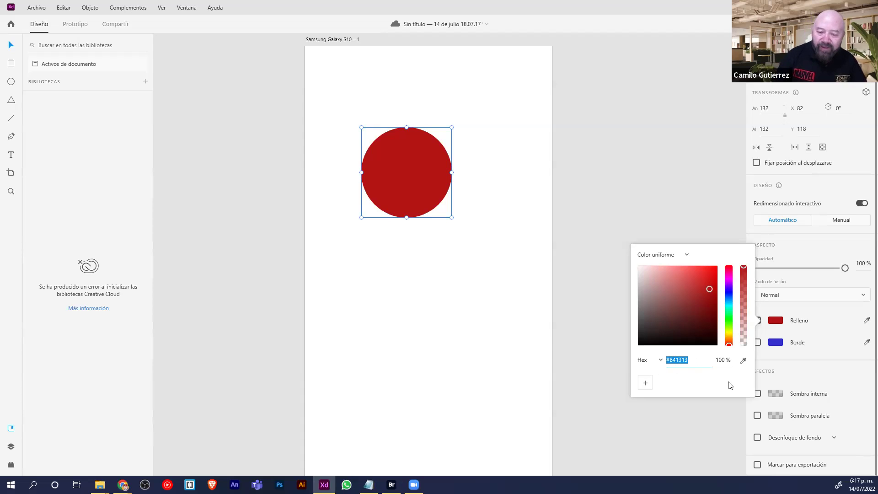
pyautogui.click(695, 366)
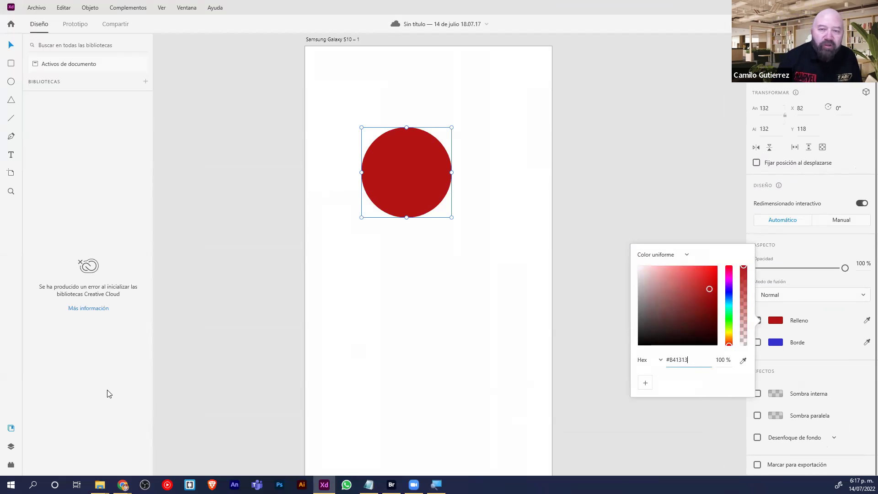
pyautogui.press('Return')
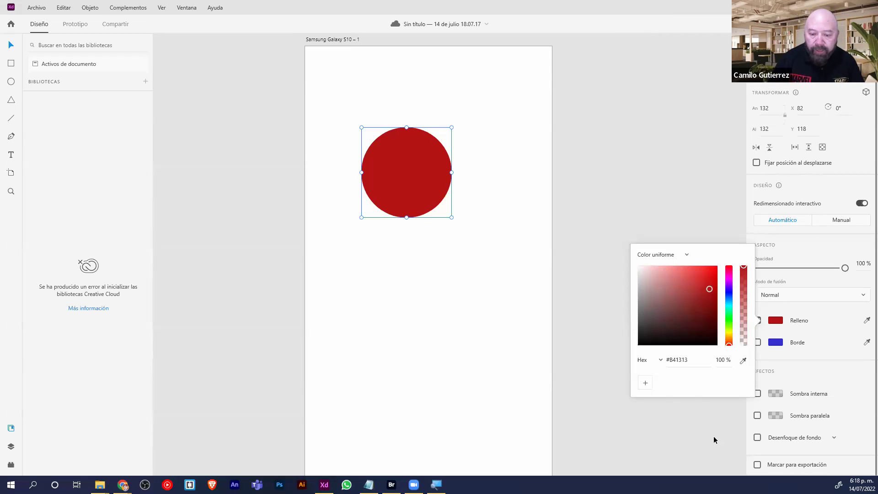
# Switch the fill's colour model to RGB and try several reds, ending on the dark red 77, 17, 17
pyautogui.click(642, 360)
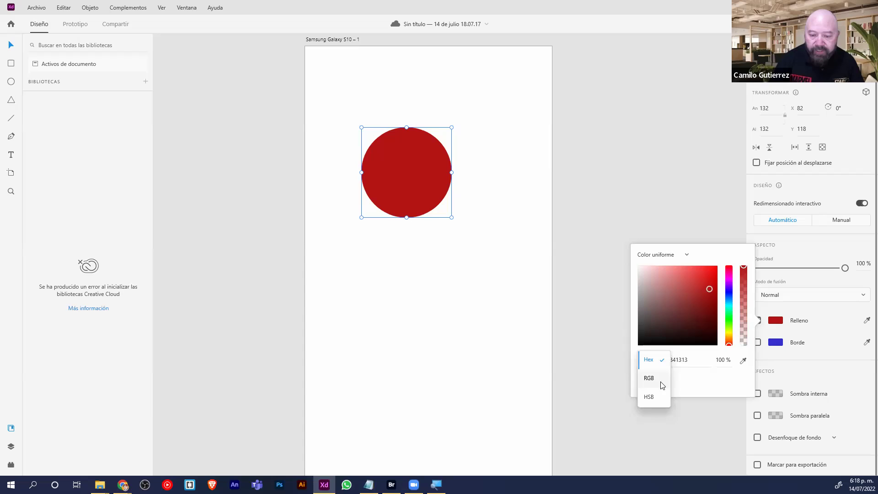
pyautogui.click(660, 380)
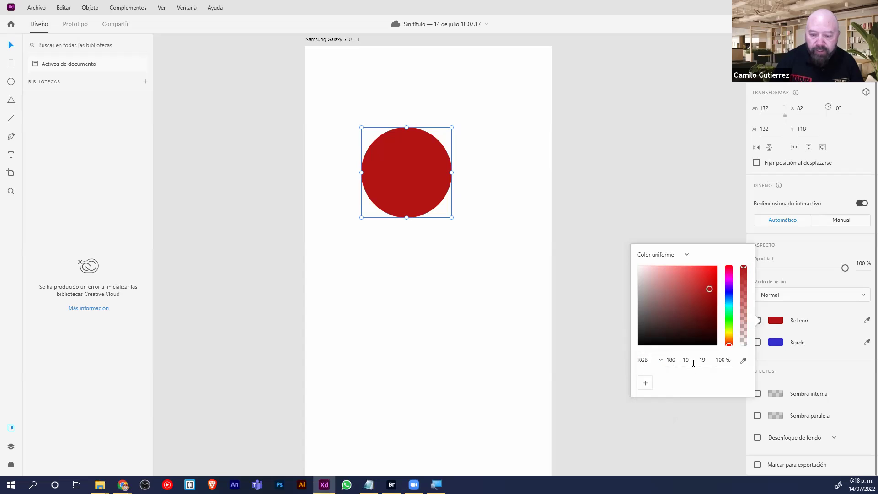
pyautogui.click(705, 320)
pyautogui.click(681, 295)
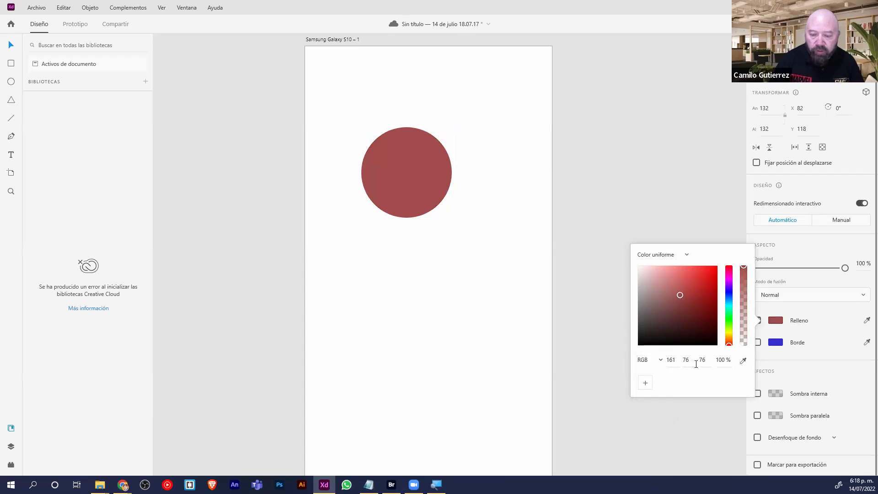
pyautogui.click(691, 315)
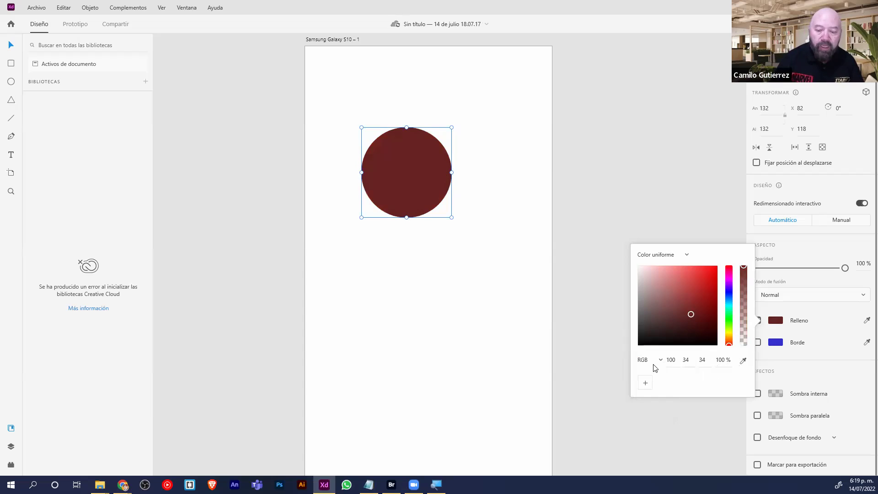
pyautogui.moveTo(702, 296); pyautogui.dragTo(699, 315)
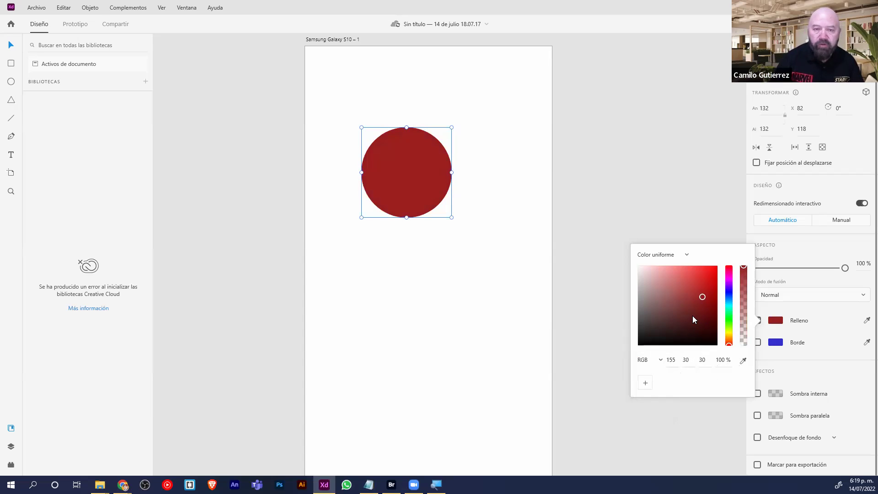
pyautogui.moveTo(688, 314); pyautogui.dragTo(699, 341)
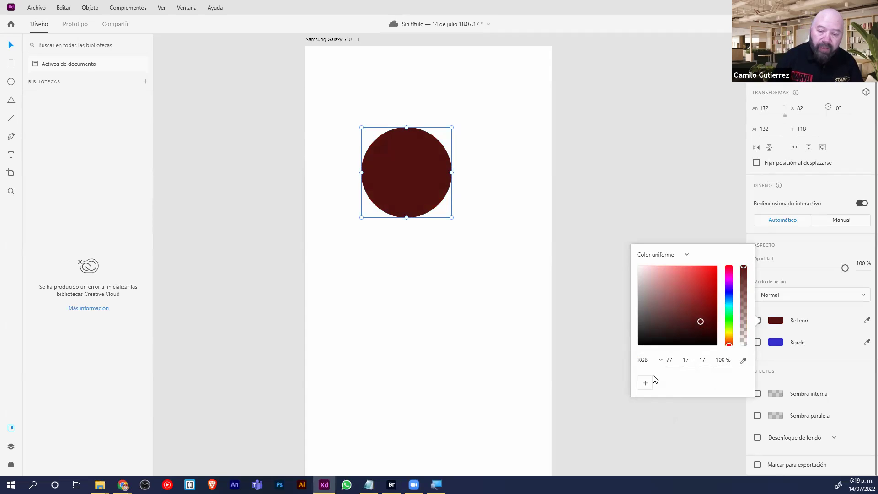
# Switch the fill's colour model back to Hex and select the whole colour code
pyautogui.click(647, 361)
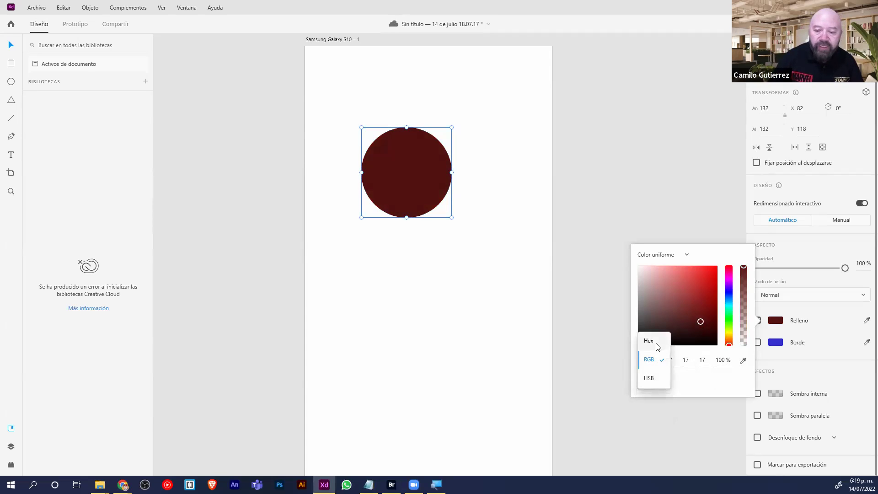
pyautogui.click(657, 346)
pyautogui.click(705, 358)
pyautogui.moveTo(695, 362); pyautogui.dragTo(668, 362)
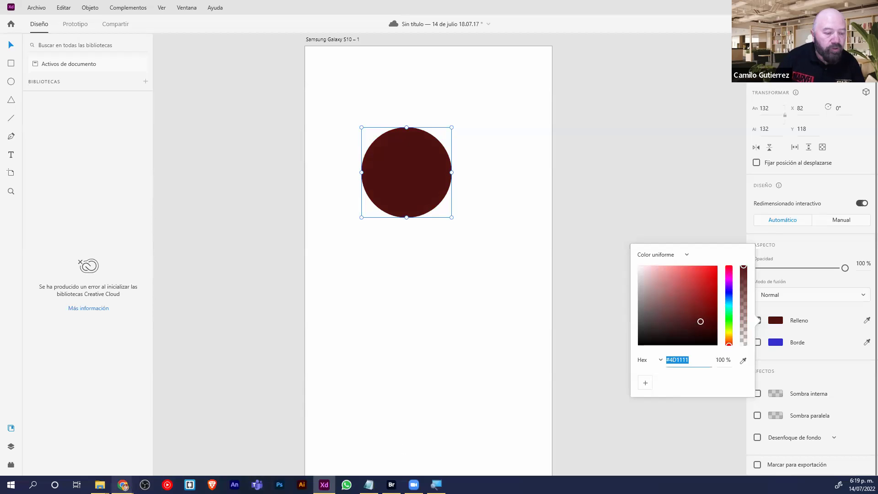
# Switch to the Chrome browser and open the Colordot colour picker at color.hailpixel.com
pyautogui.click(122, 485)
pyautogui.click(114, 450)
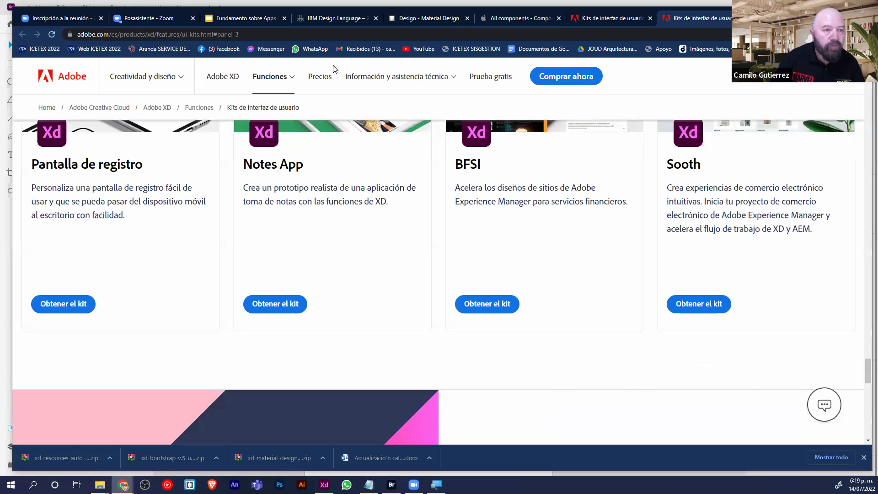
pyautogui.click(312, 33)
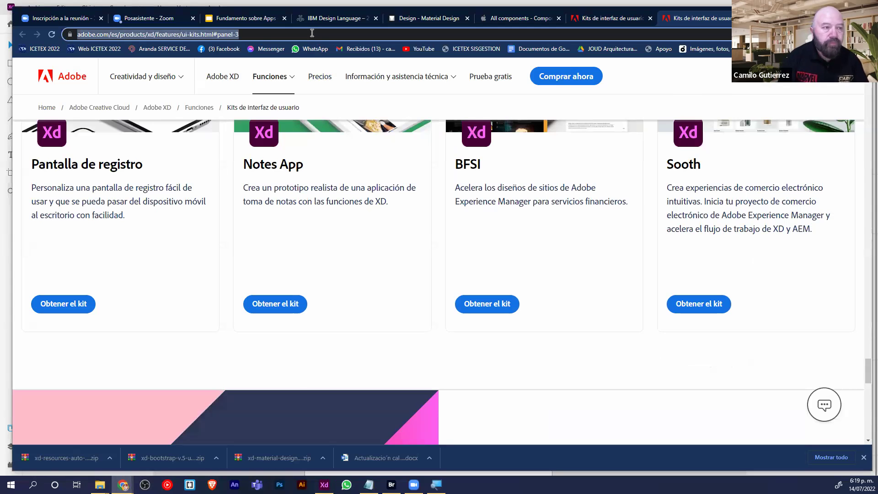
pyautogui.write('color.ha')
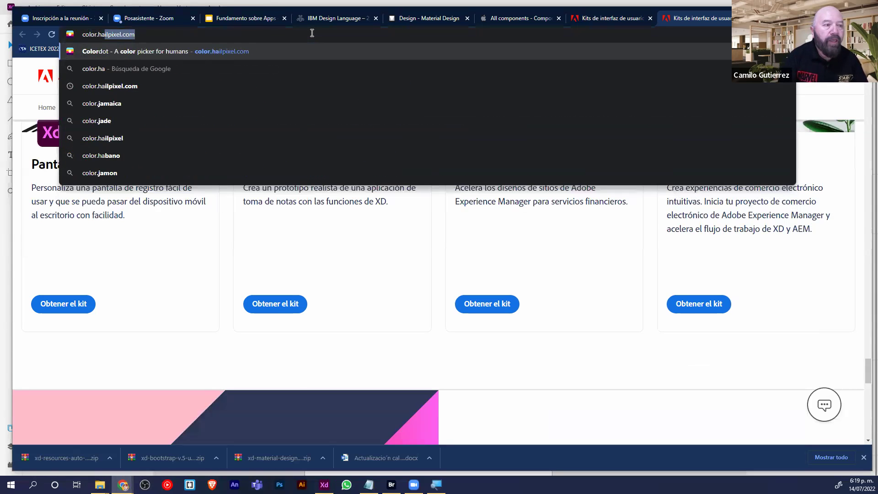
pyautogui.press('Return')
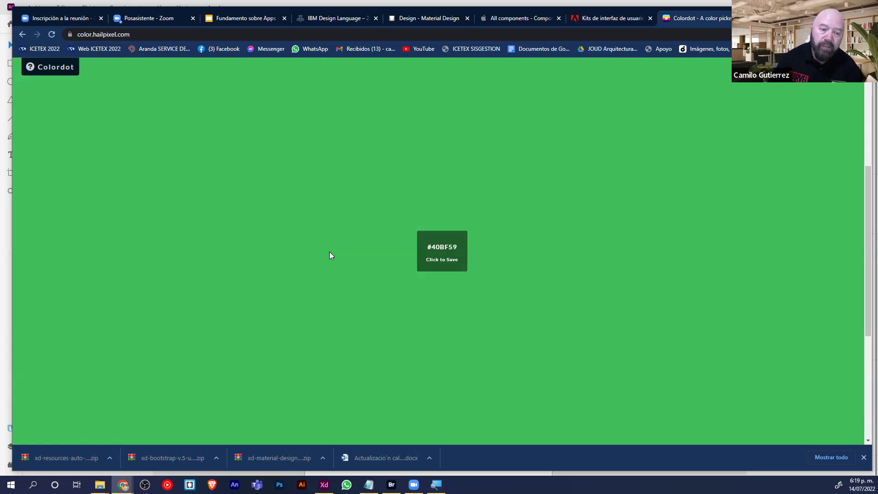
# Save the four greens #40BF59, #74B43C, #9AB43C and #339936 to the Colordot palette
pyautogui.click(330, 252)
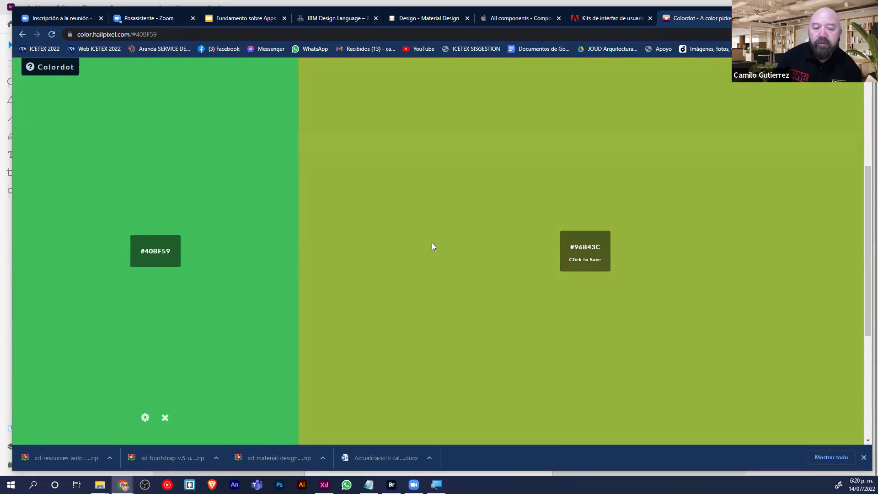
pyautogui.click(445, 247)
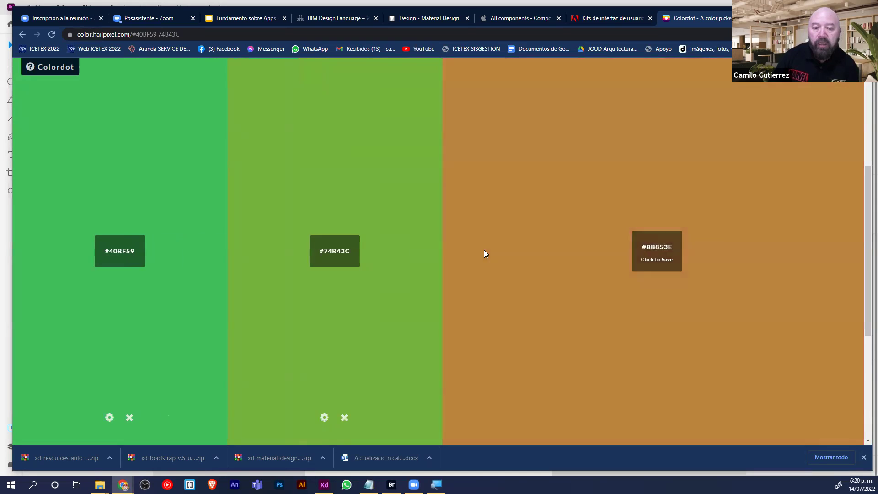
pyautogui.click(531, 244)
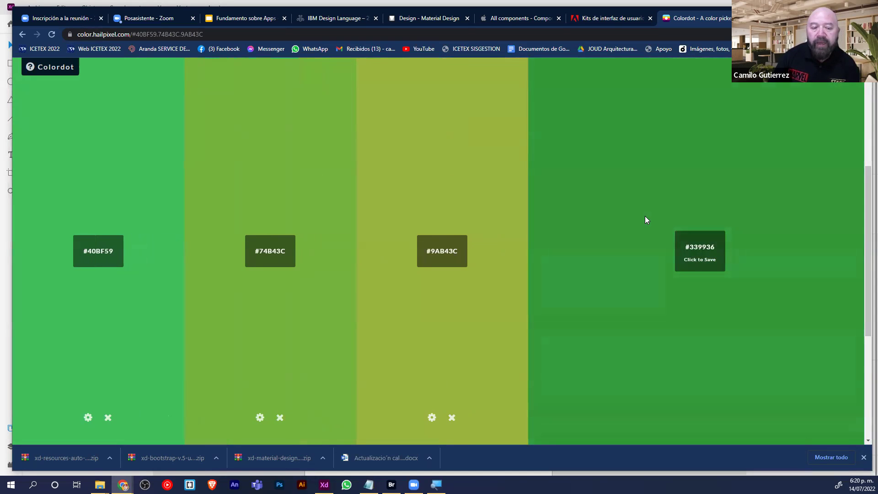
pyautogui.click(645, 216)
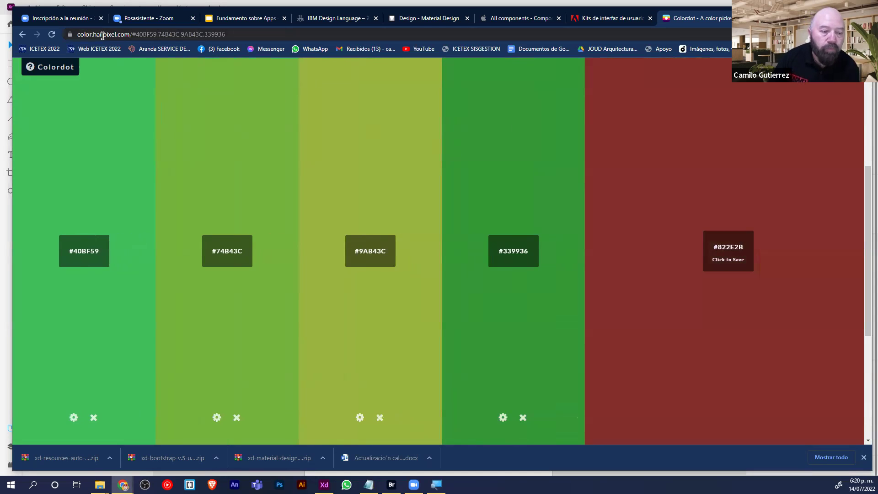
# Highlight the hex codes of the first three saved palette colours one after another
pyautogui.doubleClick(79, 250)
pyautogui.moveTo(72, 249); pyautogui.dragTo(93, 251)
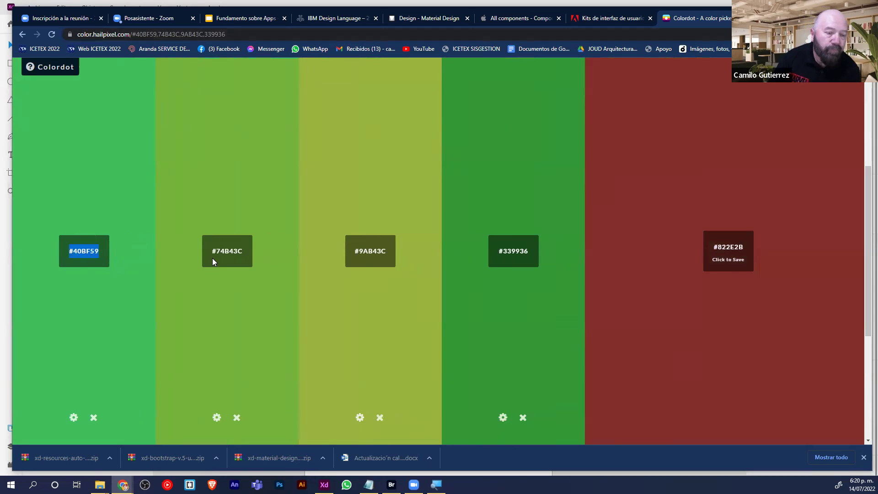
pyautogui.moveTo(215, 251); pyautogui.dragTo(247, 250)
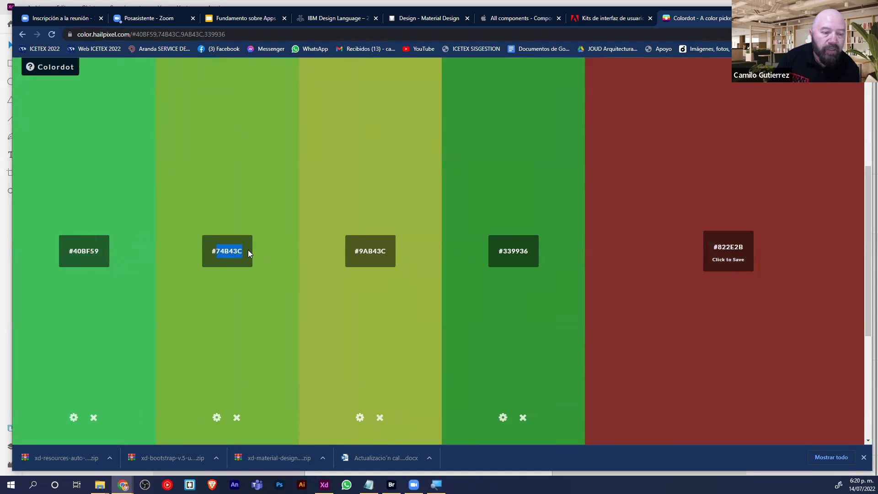
pyautogui.moveTo(355, 250); pyautogui.dragTo(381, 251)
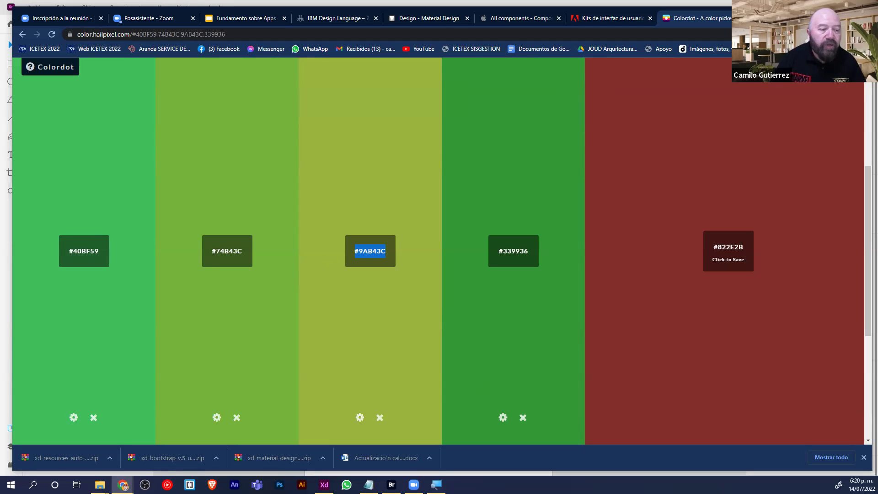
# Display the page source of Adobe's XD UI kits web page
pyautogui.click(609, 18)
pyautogui.rightClick(468, 106)
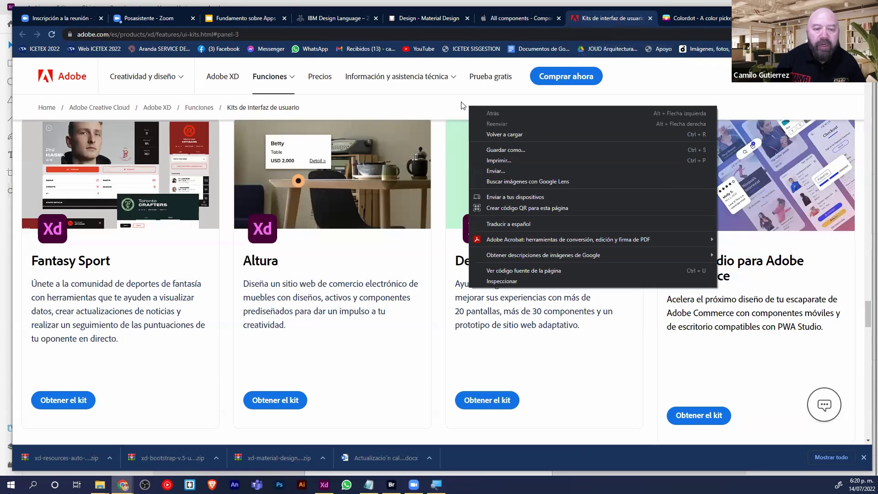
pyautogui.click(514, 270)
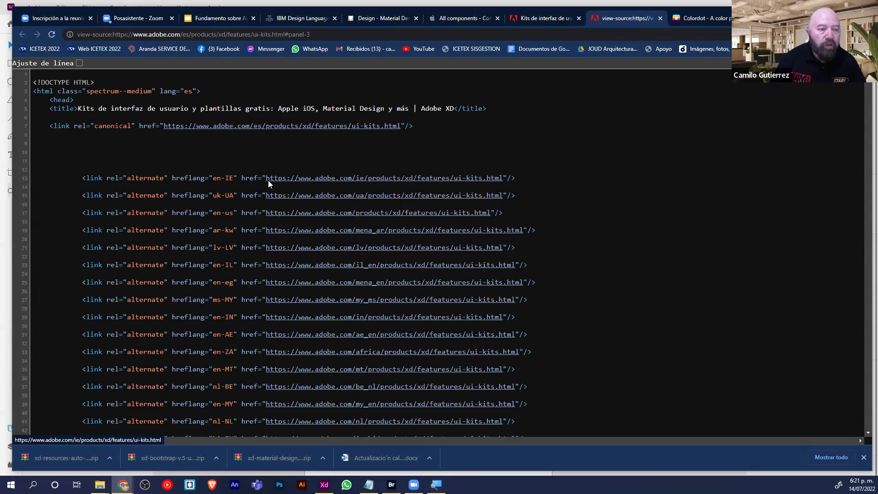
# Examine the language links and scripts in the first few hundred lines of the Adobe page source
pyautogui.scroll(-5, 268, 181)
pyautogui.scroll(-20, 268, 182)
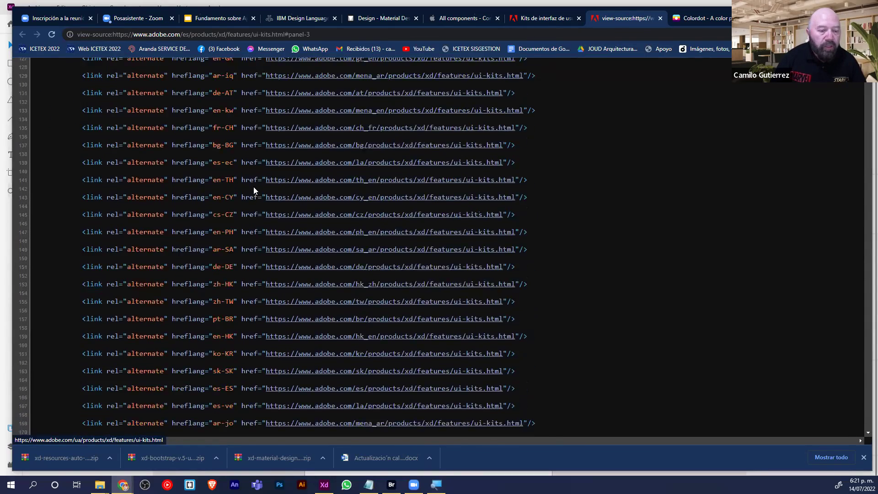
pyautogui.scroll(-12, 247, 182)
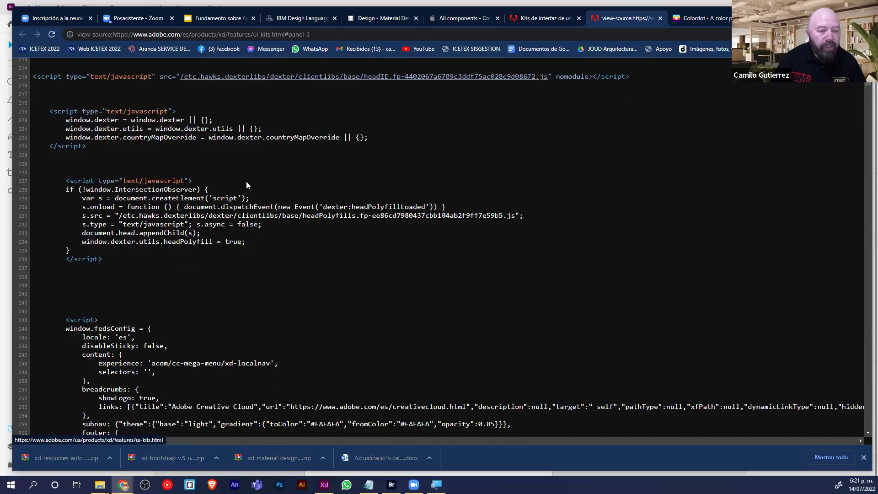
pyautogui.scroll(-20, 246, 181)
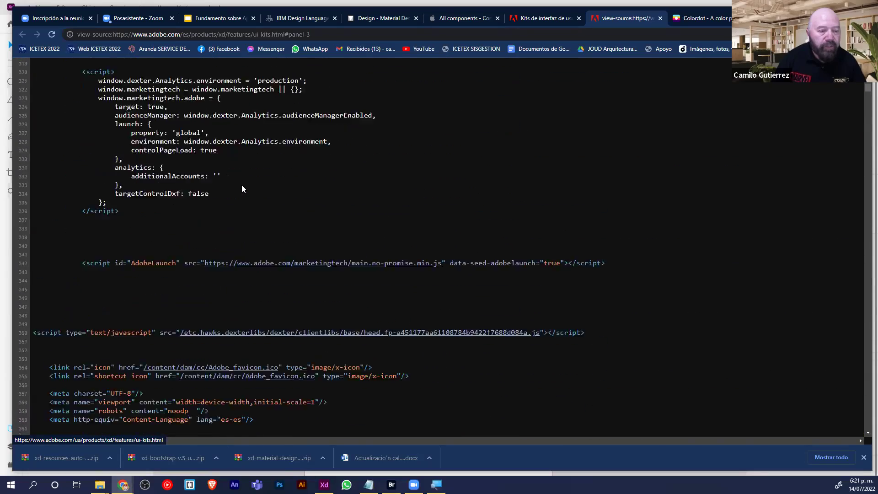
pyautogui.scroll(-2, 241, 184)
pyautogui.scroll(20, 243, 186)
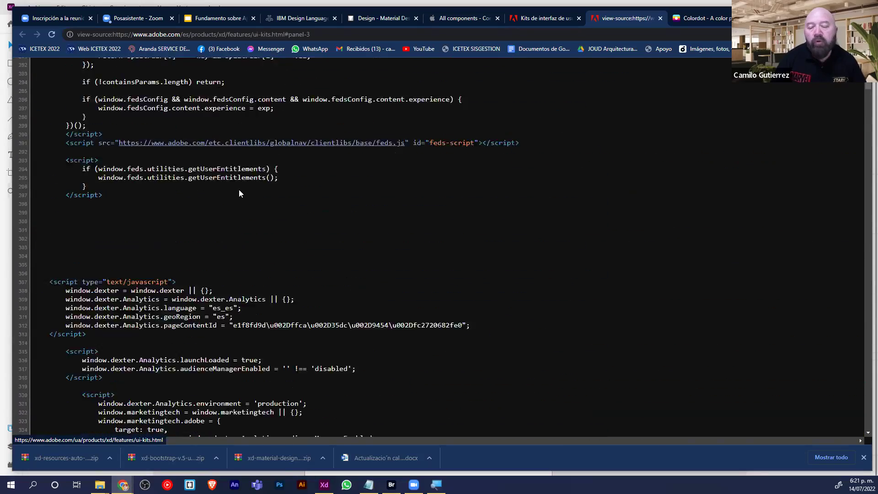
pyautogui.scroll(14, 242, 184)
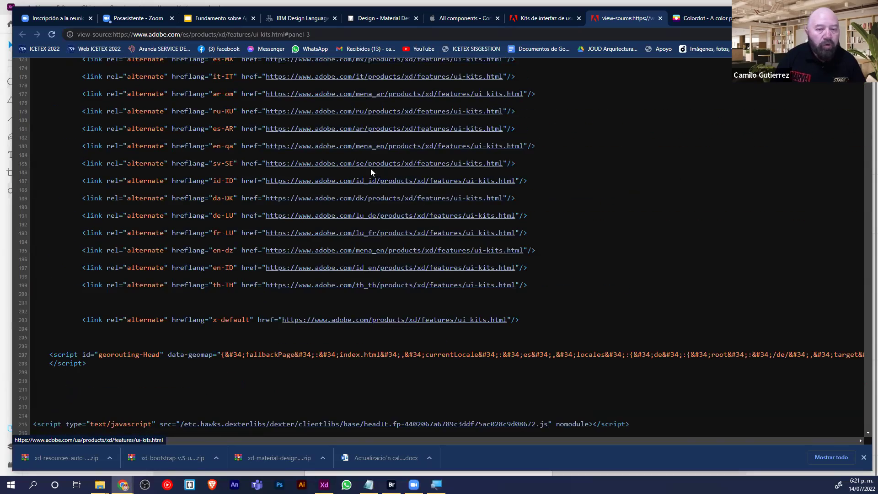
pyautogui.scroll(13, 371, 172)
pyautogui.scroll(20, 362, 158)
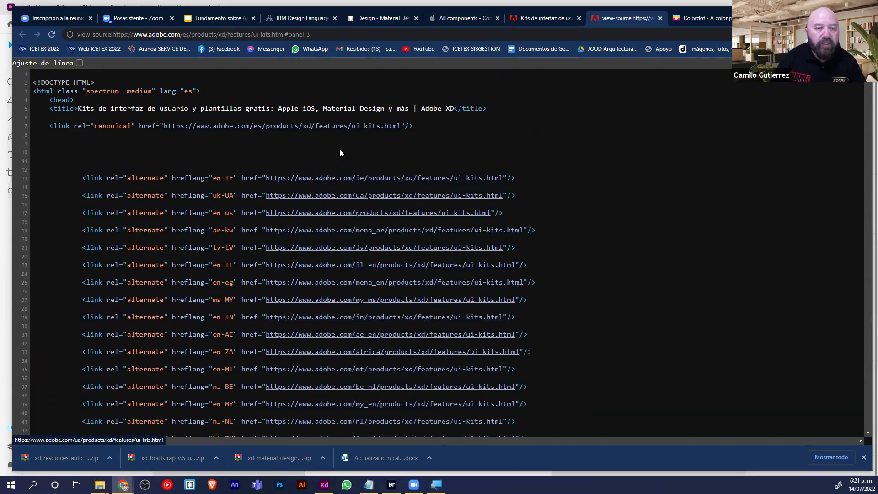
# Open the use.typekit.net/aaz7dvd.css stylesheet linked in the page source and look through its font-face rules
pyautogui.scroll(-4, 354, 146)
pyautogui.scroll(-20, 355, 145)
pyautogui.scroll(-10, 327, 155)
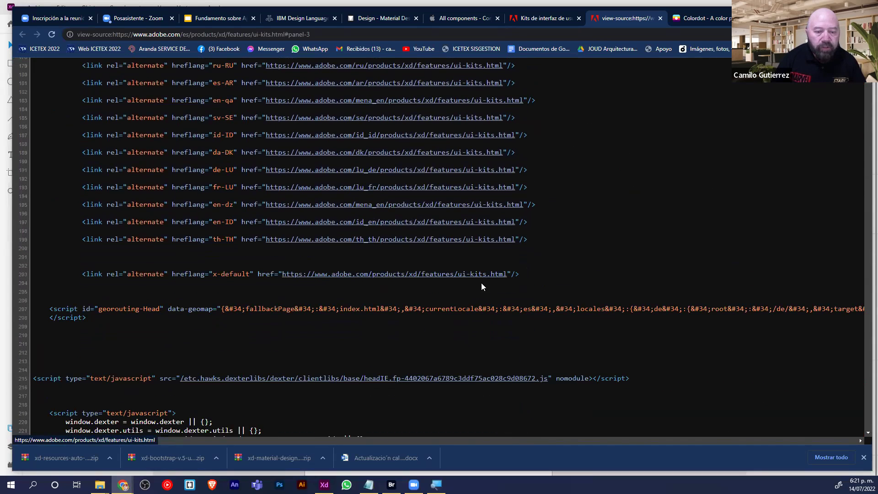
pyautogui.scroll(-1, 113, 301)
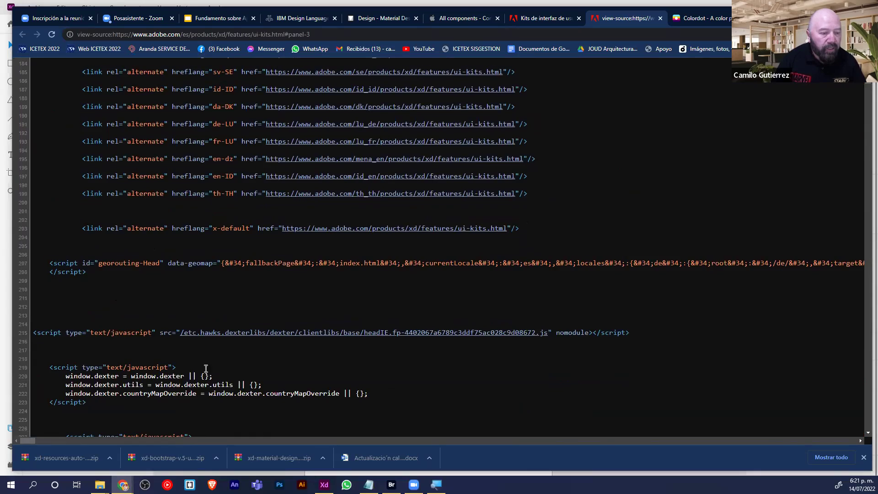
pyautogui.scroll(-9, 204, 355)
pyautogui.scroll(-8, 198, 350)
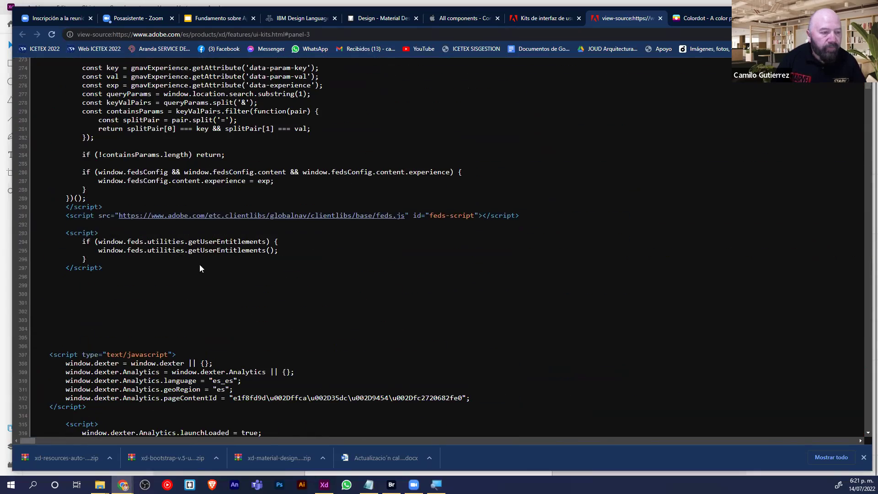
pyautogui.scroll(-2, 130, 179)
pyautogui.scroll(-8, 130, 182)
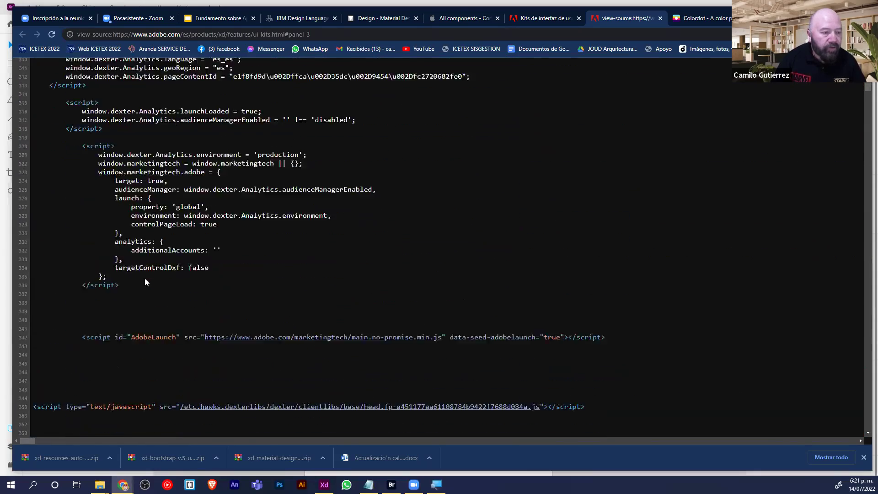
pyautogui.scroll(-2, 129, 242)
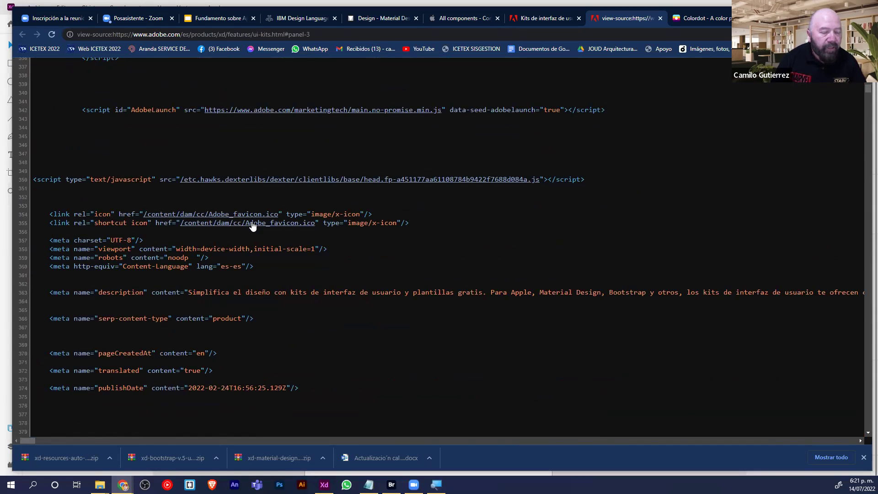
pyautogui.scroll(-2, 251, 229)
pyautogui.scroll(-10, 249, 241)
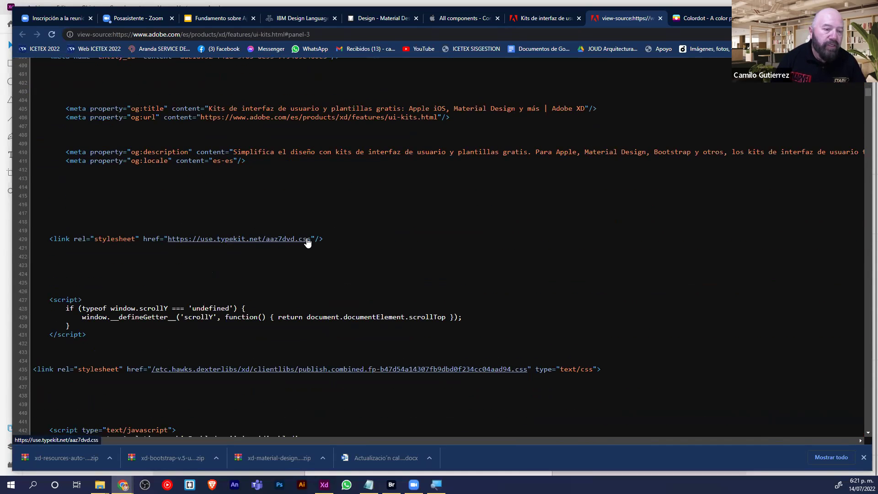
pyautogui.click(293, 240)
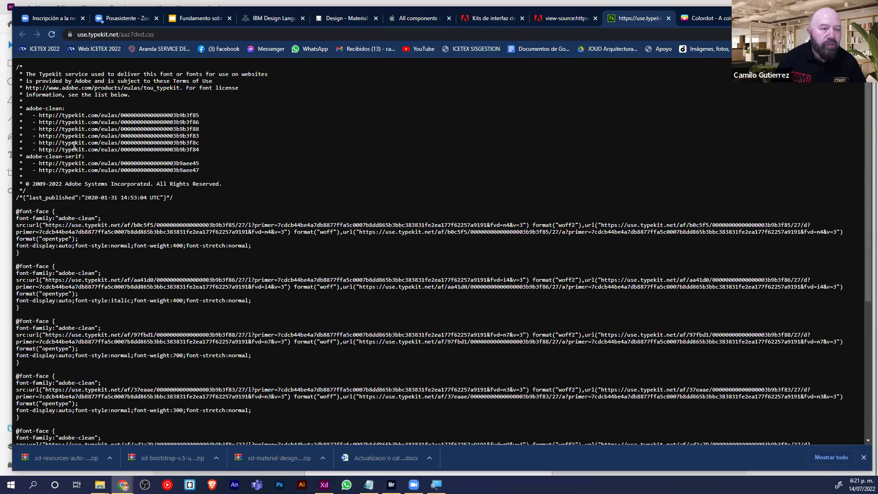
pyautogui.scroll(-1, 236, 177)
pyautogui.scroll(-10, 235, 177)
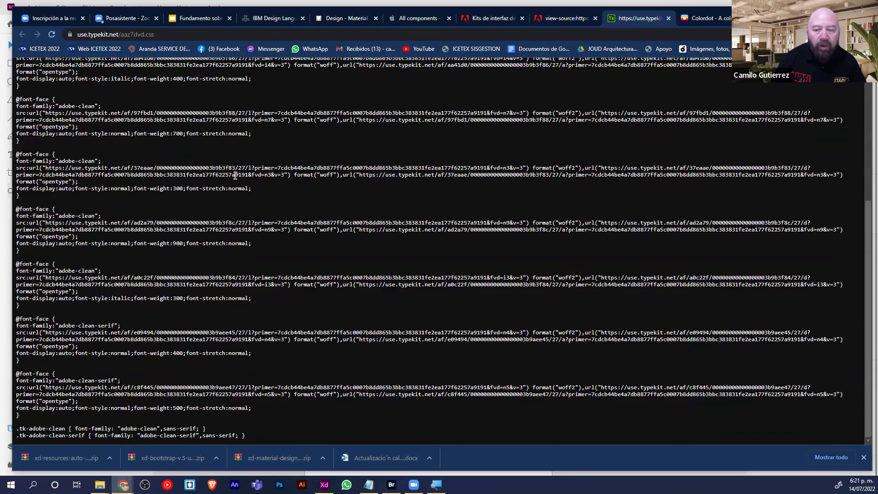
pyautogui.scroll(10, 365, 130)
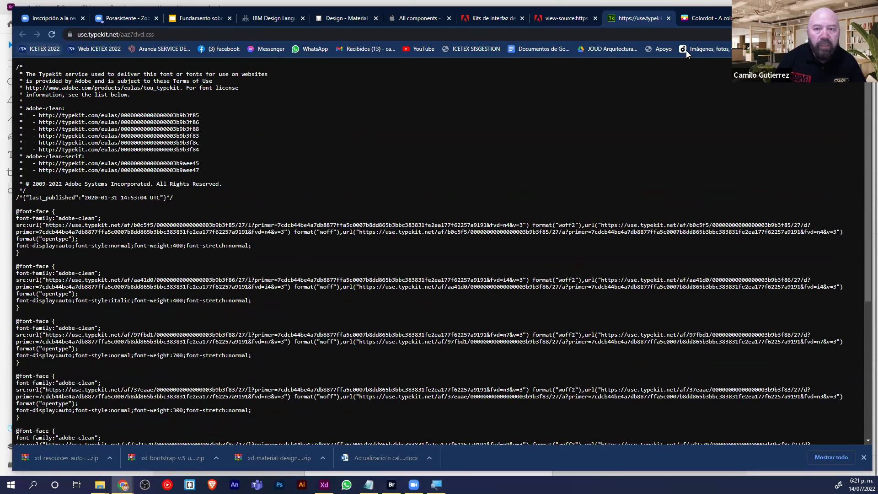
# Return to the Adobe page source and open its linked publish.combined CSS stylesheet
pyautogui.click(568, 22)
pyautogui.scroll(-3, 407, 284)
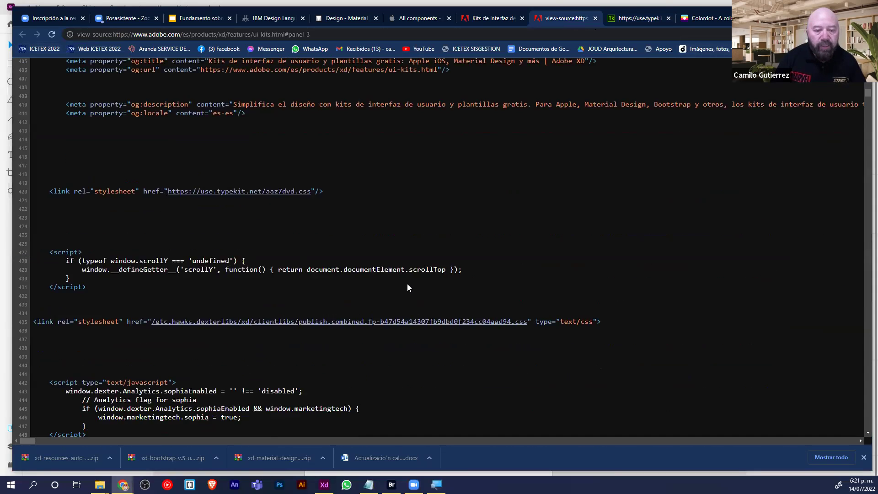
pyautogui.click(416, 231)
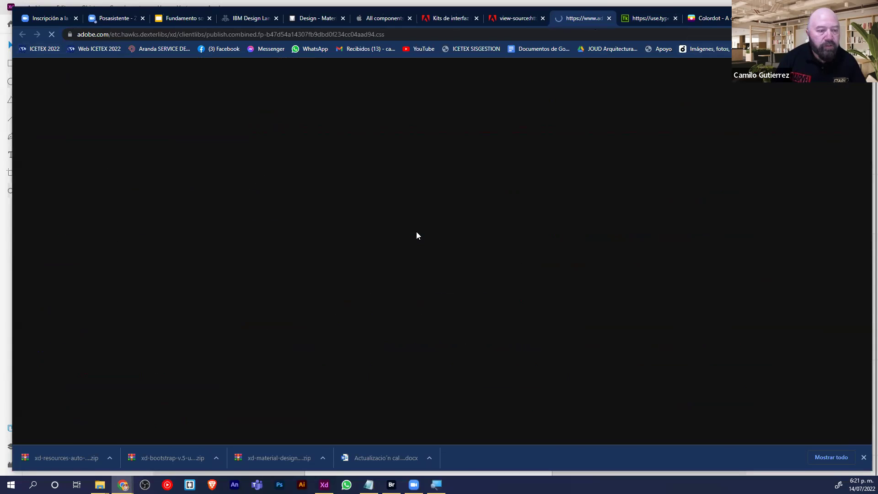
# Examine the grid column width and margin rules for the default, phone and tablet layouts in the stylesheet
pyautogui.scroll(-1, 321, 233)
pyautogui.scroll(-15, 322, 232)
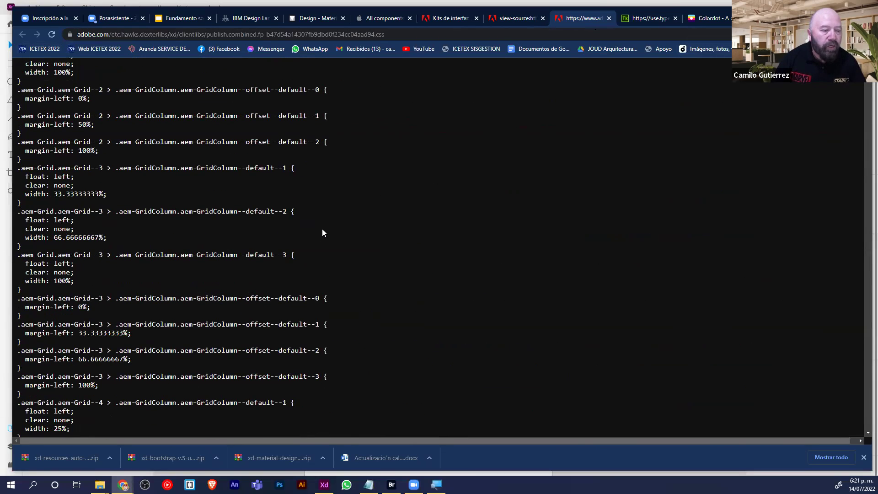
pyautogui.scroll(-5, 322, 232)
pyautogui.scroll(-7, 320, 232)
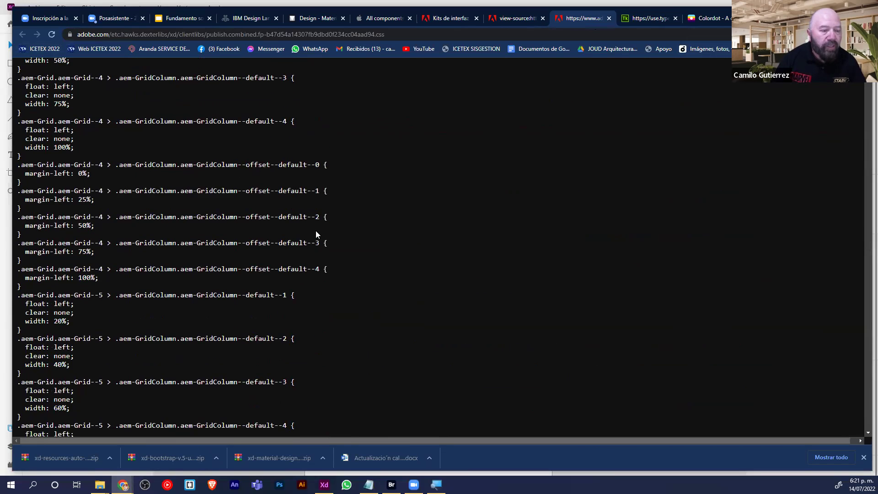
pyautogui.scroll(-10, 315, 234)
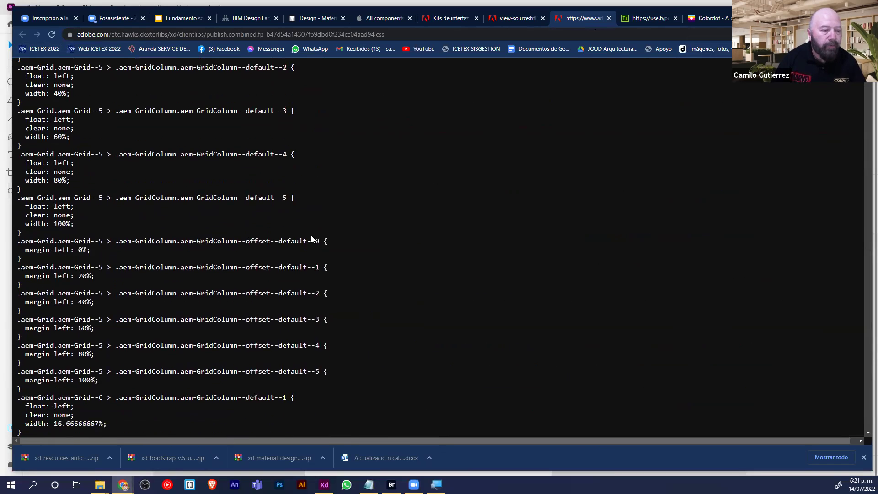
pyautogui.scroll(-4, 313, 232)
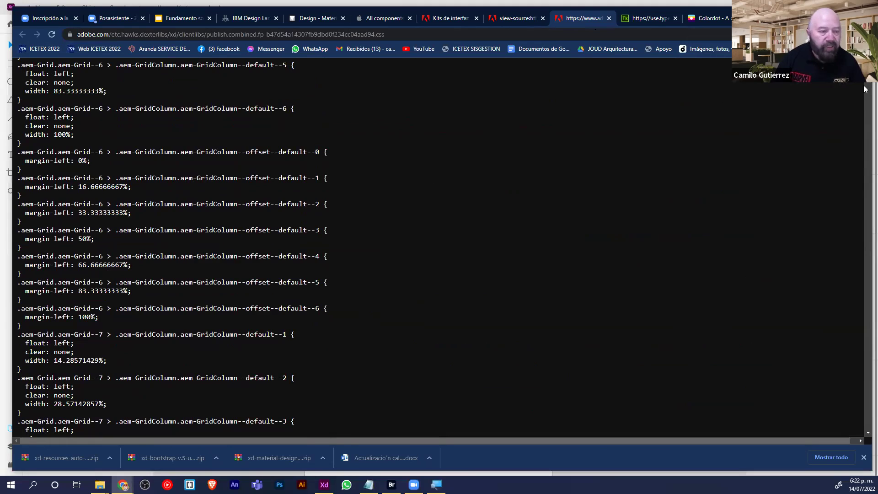
pyautogui.scroll(-20, 487, 212)
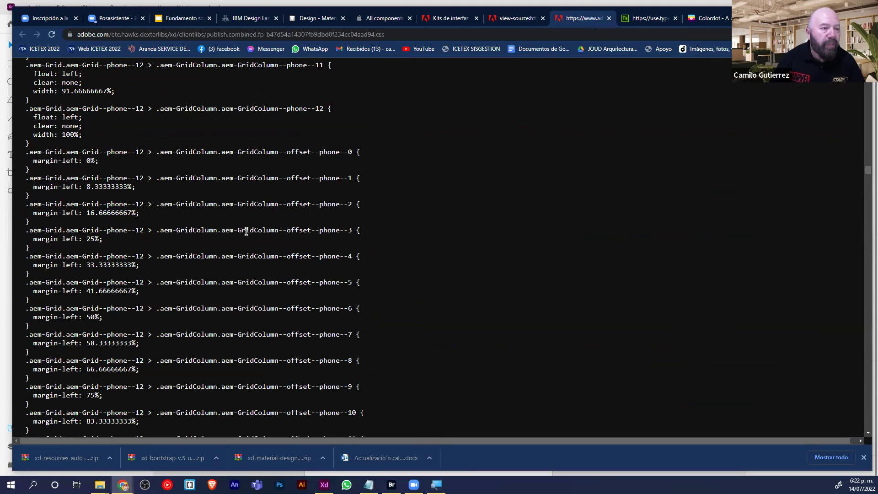
pyautogui.scroll(-3, 245, 234)
pyautogui.scroll(-8, 244, 239)
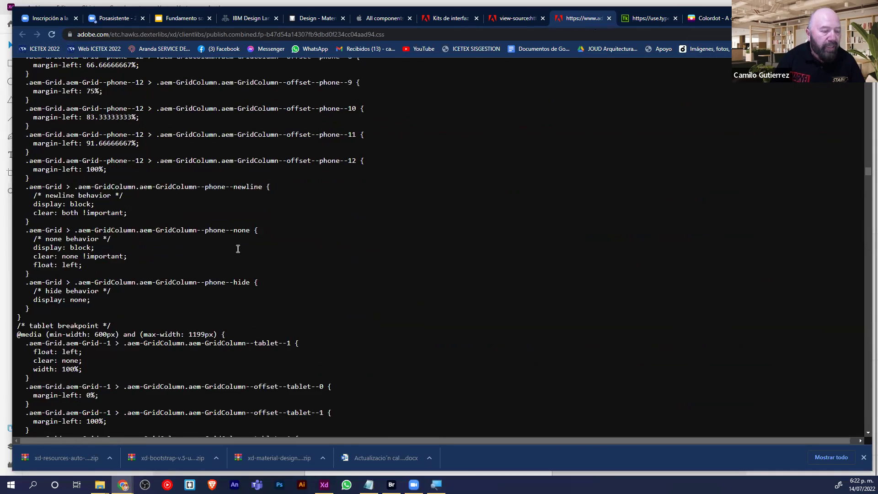
pyautogui.scroll(-3, 237, 249)
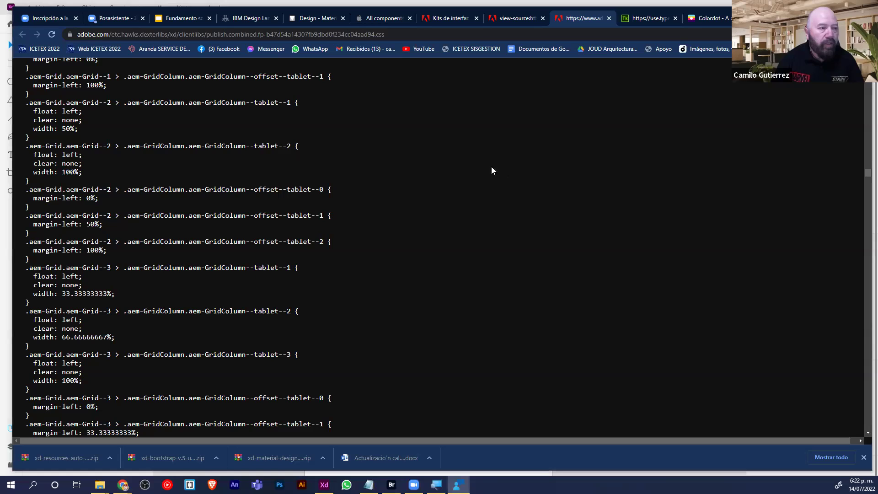
pyautogui.rightClick(579, 197)
pyautogui.click(573, 195)
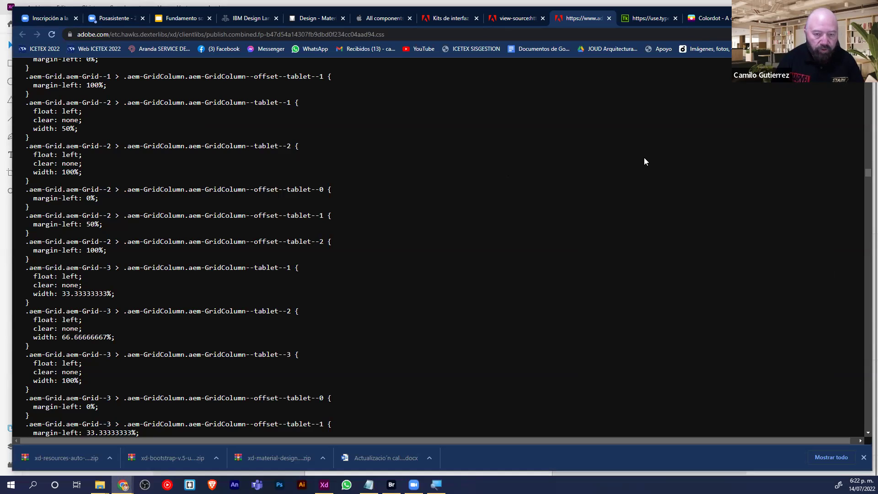
pyautogui.rightClick(632, 159)
pyautogui.click(545, 178)
pyautogui.scroll(-2, 545, 178)
pyautogui.scroll(2, 546, 178)
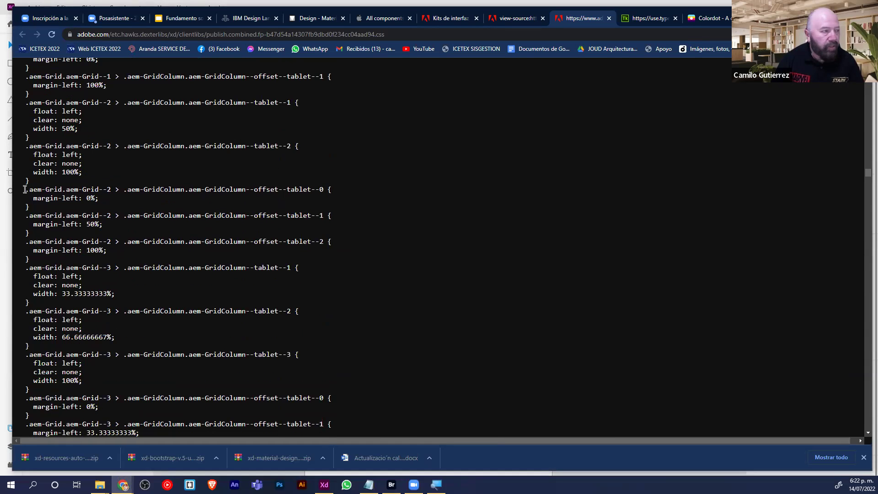
pyautogui.scroll(-4, 414, 228)
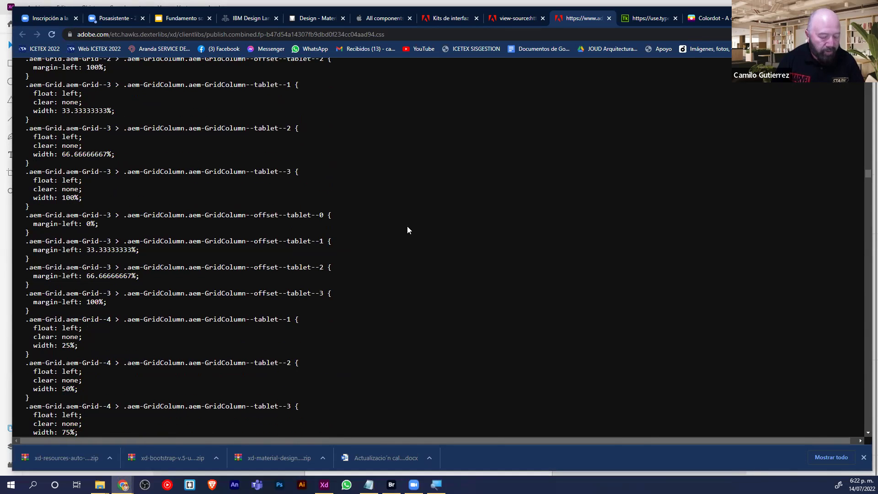
# Search the stylesheet for "#" and highlight the #f5f5f5 background colour code of the spectrum--light rule
pyautogui.hotkey('ctrl', 'f')
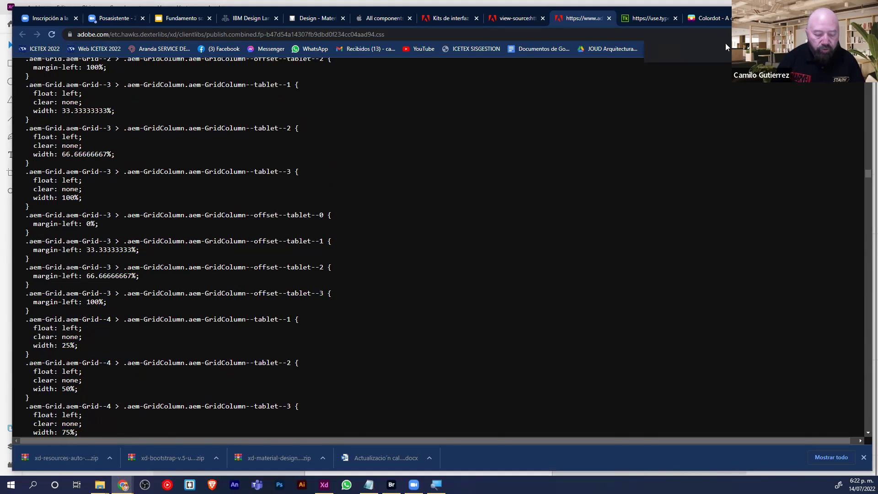
pyautogui.write('#')
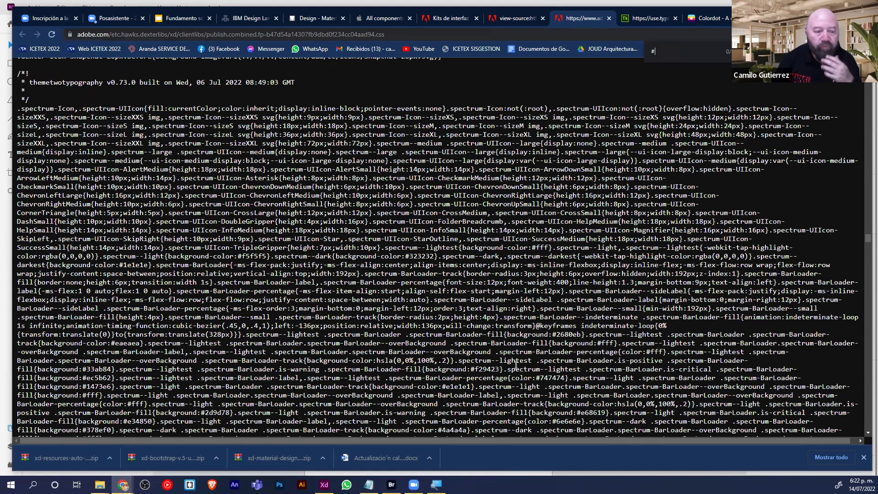
pyautogui.moveTo(238, 256); pyautogui.dragTo(267, 256)
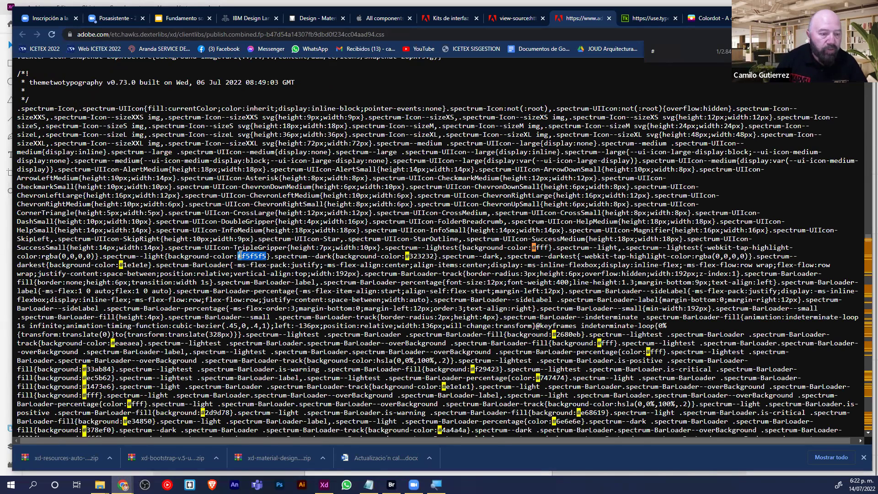
pyautogui.moveTo(239, 256)
pyautogui.mouseDown()
pyautogui.moveTo(264, 257)
pyautogui.moveTo(255, 258)
pyautogui.mouseUp()
pyautogui.doubleClick(255, 257)
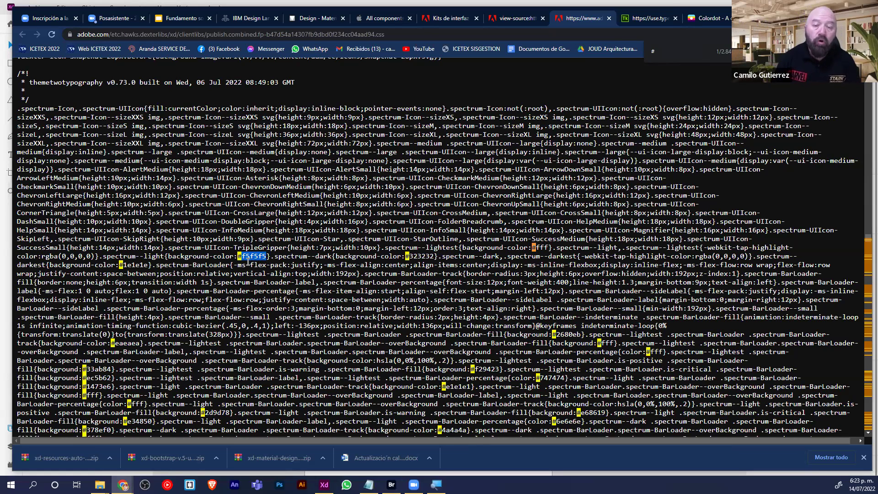
# Switch to Adobe XD, set the circle's fill to RGB 103, 30, 30, and return the colour format to Hex
pyautogui.click(324, 484)
pyautogui.click(646, 364)
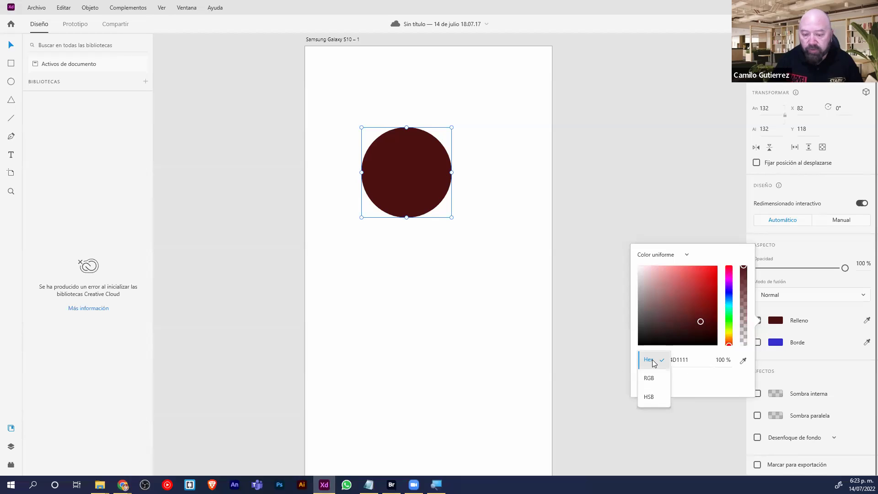
pyautogui.click(653, 378)
pyautogui.moveTo(701, 322); pyautogui.dragTo(697, 289)
pyautogui.click(669, 361)
pyautogui.click(695, 314)
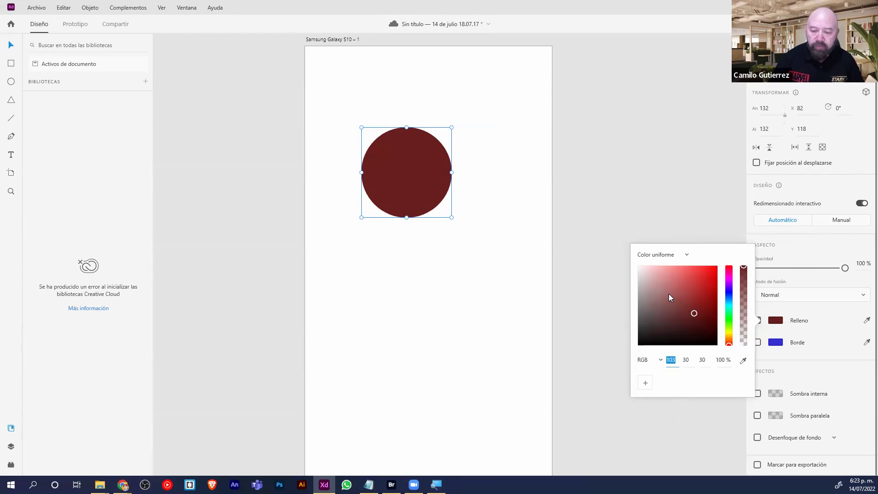
pyautogui.click(650, 364)
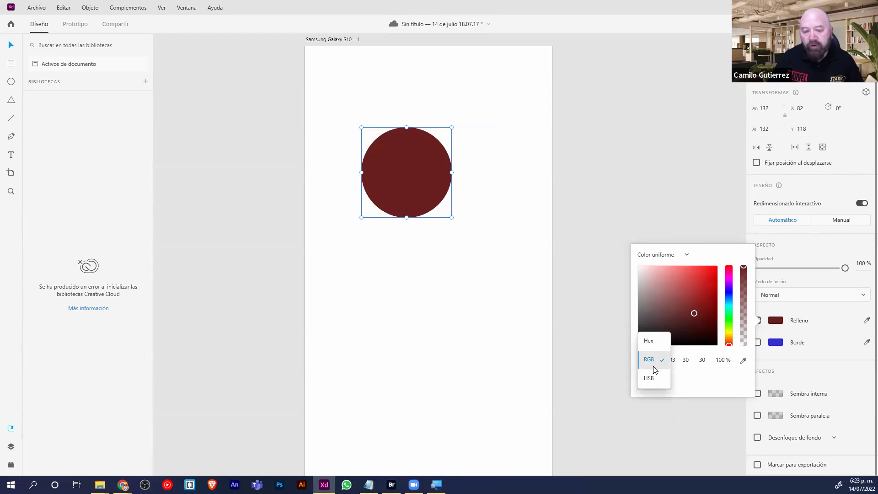
pyautogui.click(652, 348)
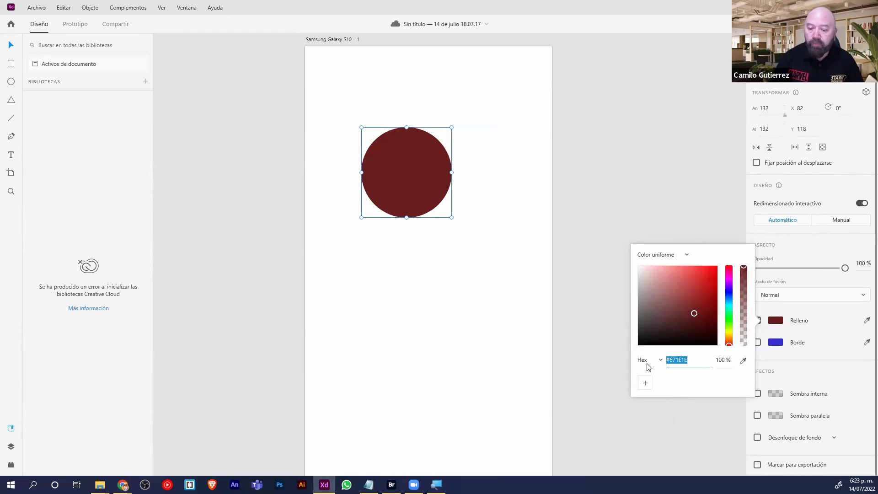
# Add the text "Hexadecimal" on the artboard below the dark red circle
pyautogui.click(593, 205)
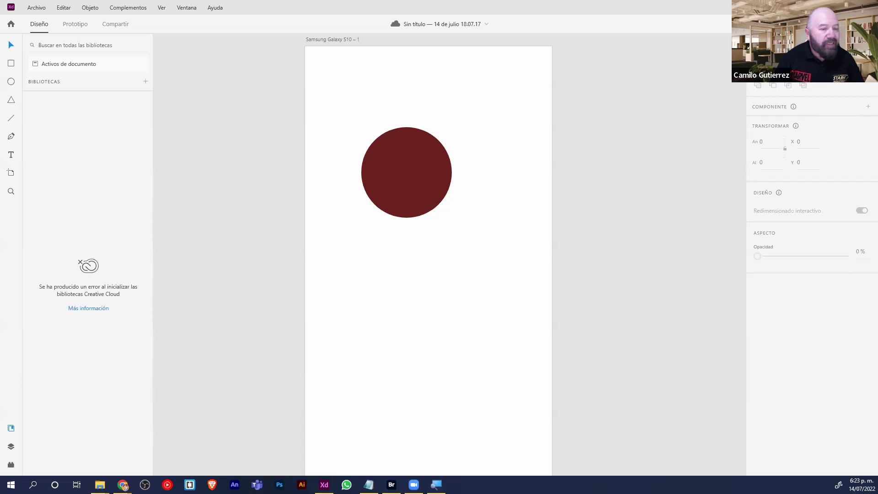
pyautogui.click(12, 157)
pyautogui.click(386, 287)
pyautogui.write('Hexadecim')
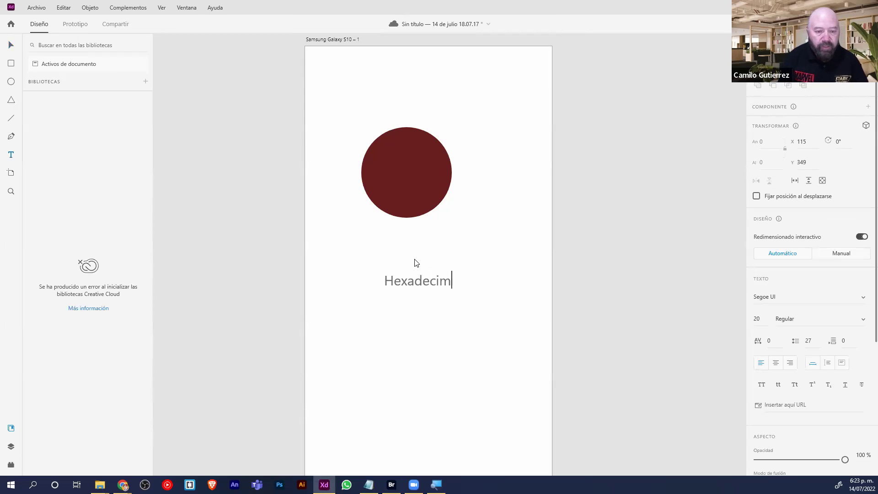
pyautogui.write('al')
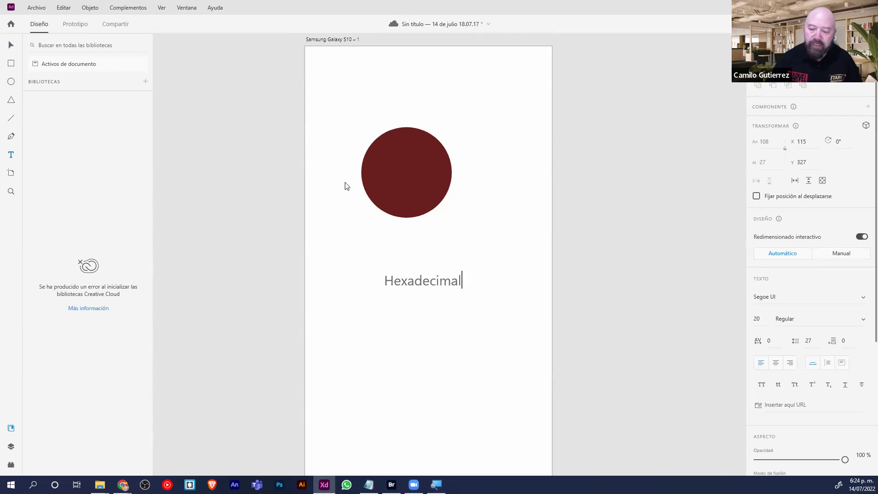
pyautogui.doubleClick(453, 281)
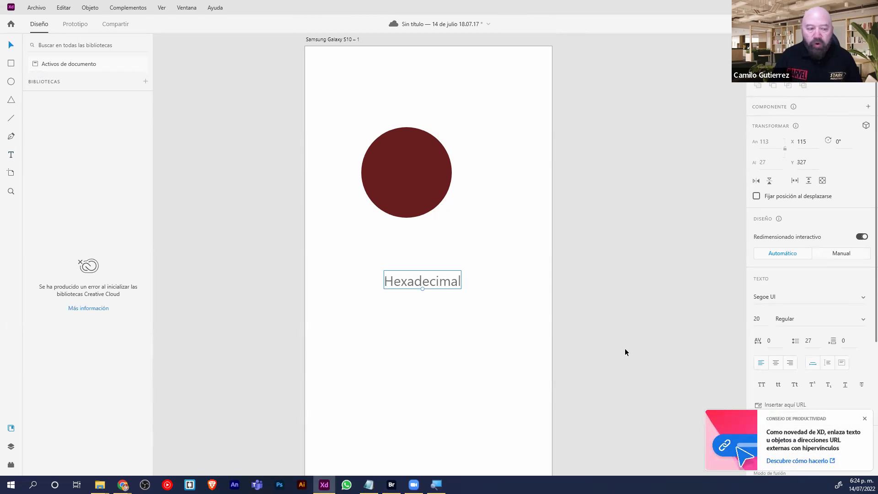
# Dismiss the productivity tip and delete the Hexadecimal text from the artboard
pyautogui.click(864, 419)
pyautogui.click(624, 377)
pyautogui.click(445, 281)
pyautogui.press('Delete')
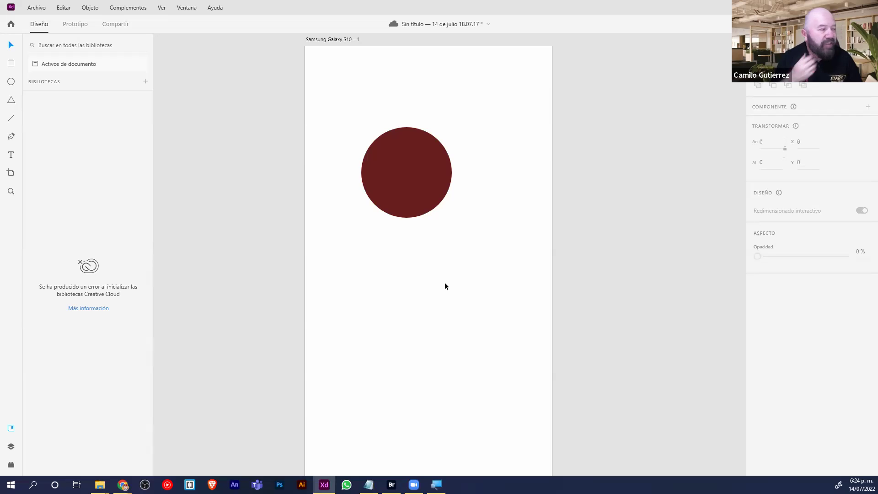
# Duplicate the dark red circle diagonally down to its right and give the copy a lighter red fill
pyautogui.click(411, 184)
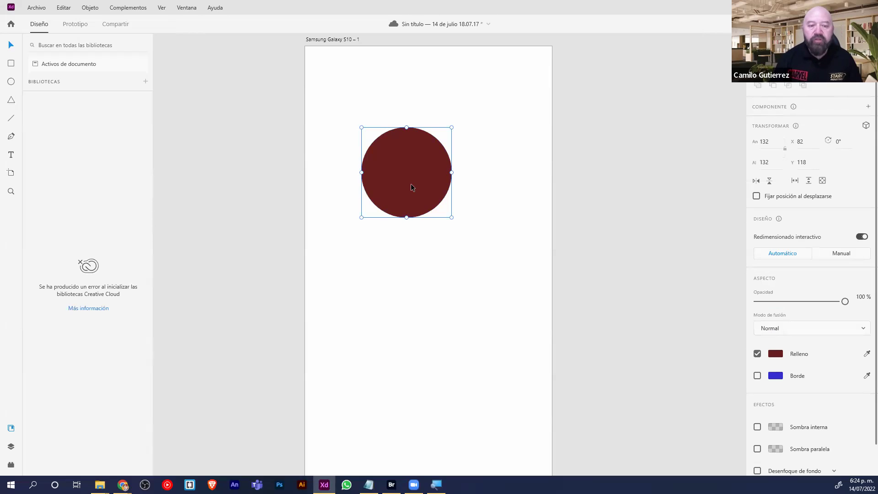
pyautogui.moveTo(412, 184); pyautogui.dragTo(442, 226)
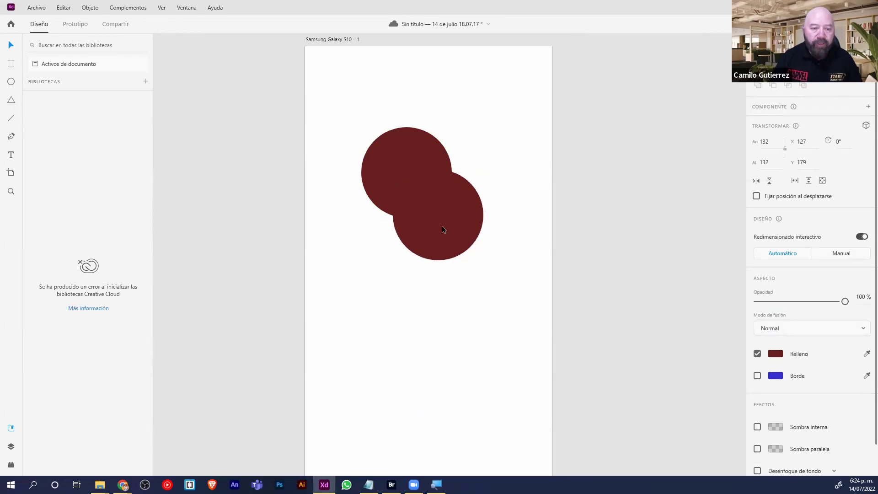
pyautogui.click(778, 355)
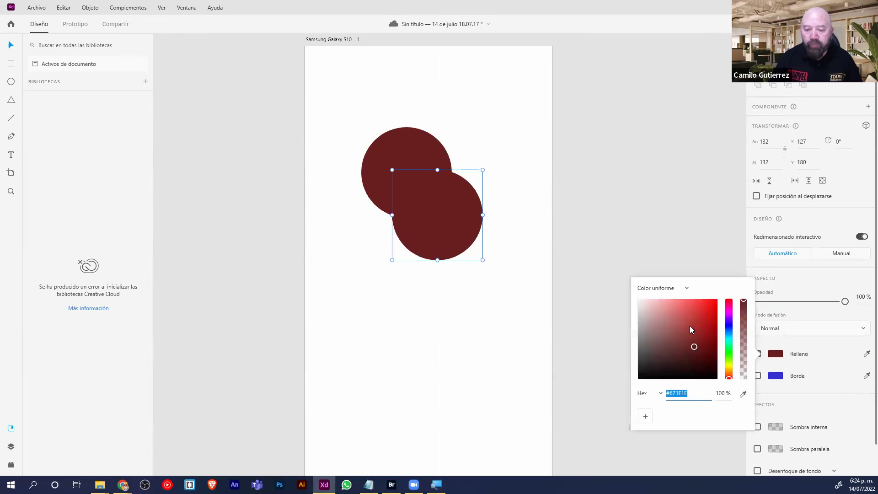
pyautogui.click(689, 325)
pyautogui.click(679, 223)
# Duplicate the lighter red circle diagonally down to its right and set the copy's fill to purple #611DC7
pyautogui.moveTo(469, 235); pyautogui.dragTo(497, 275)
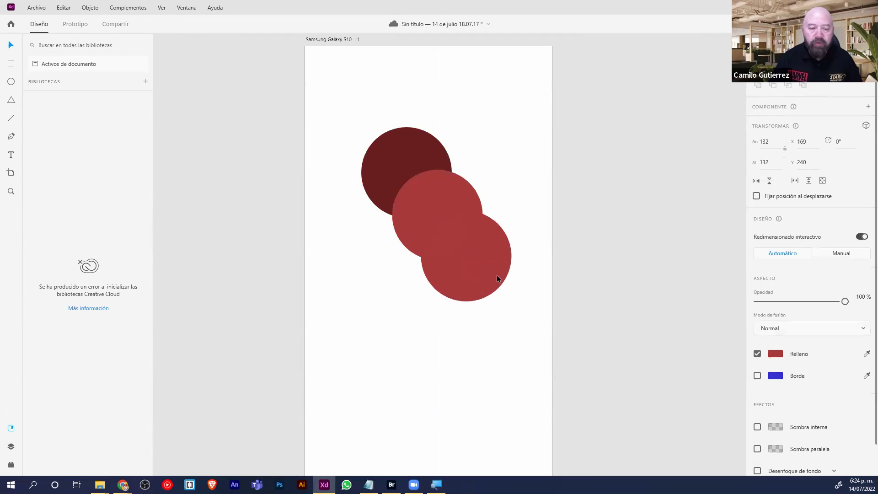
pyautogui.click(777, 355)
pyautogui.click(729, 320)
pyautogui.click(706, 317)
# Duplicate the purple circle below itself, fill the copy with magenta, and shift it to about X 152, Y 319
pyautogui.moveTo(473, 274); pyautogui.dragTo(467, 343)
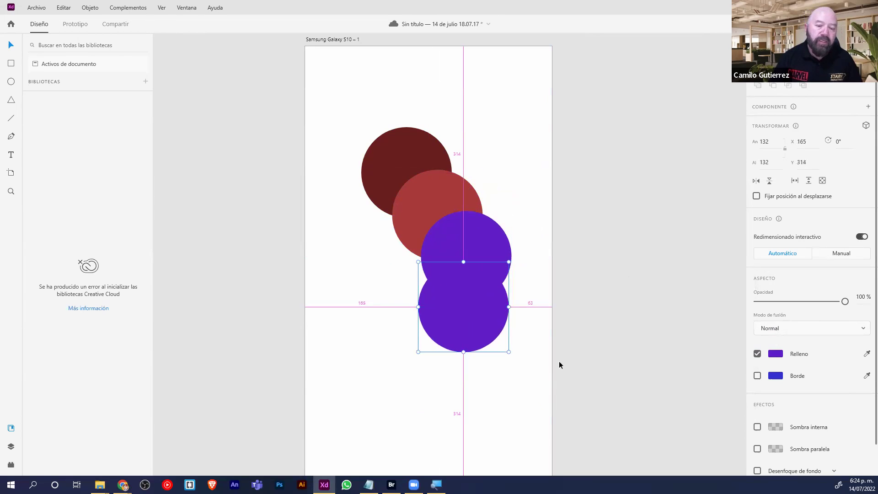
pyautogui.click(775, 354)
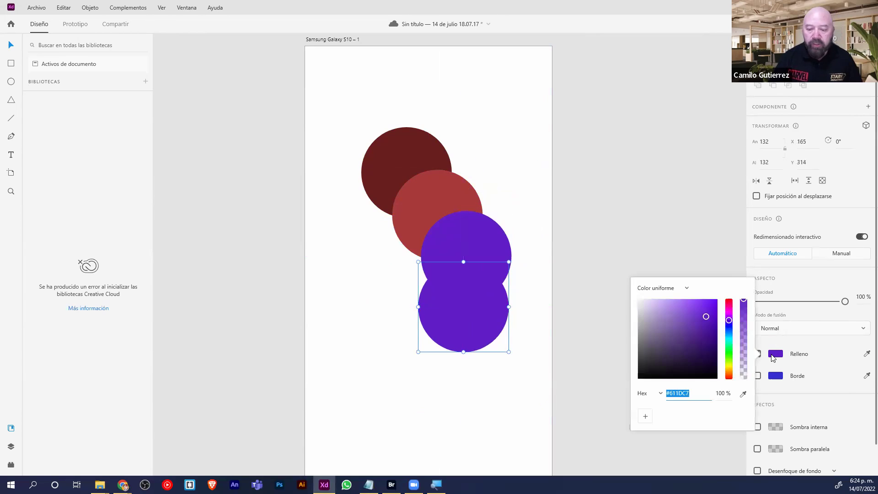
pyautogui.click(730, 310)
pyautogui.click(456, 326)
pyautogui.moveTo(456, 325); pyautogui.dragTo(457, 328)
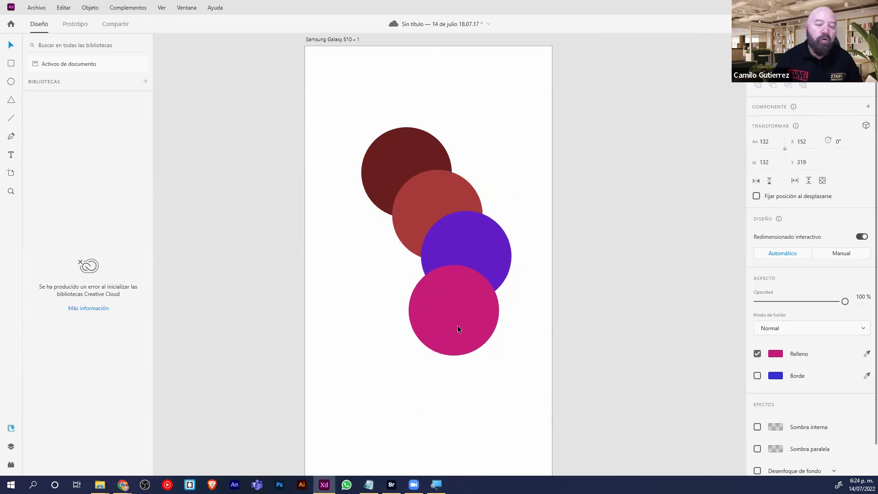
# Move the dark red circle to about X 89, Y 133 and display the document's layers
pyautogui.moveTo(388, 147); pyautogui.dragTo(394, 168)
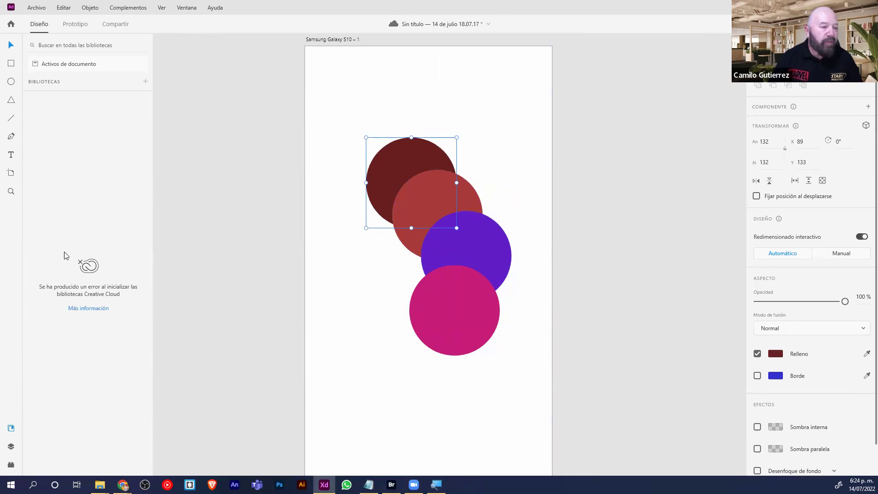
pyautogui.click(11, 447)
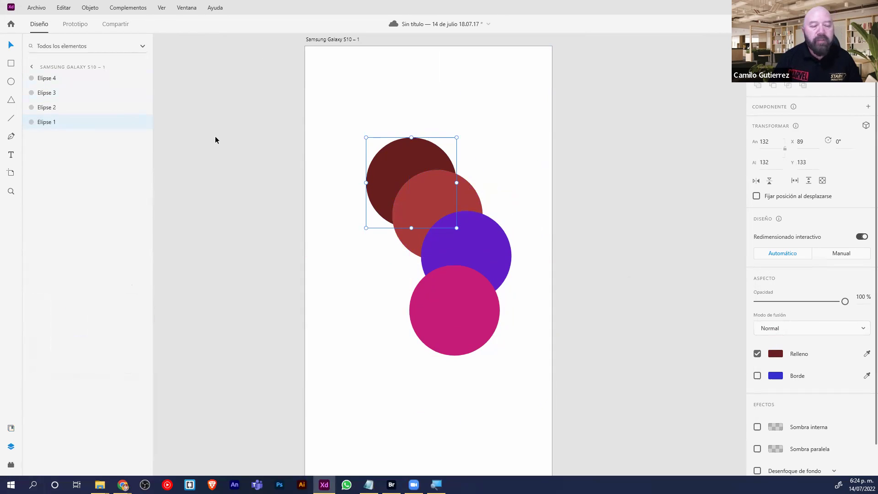
pyautogui.click(296, 119)
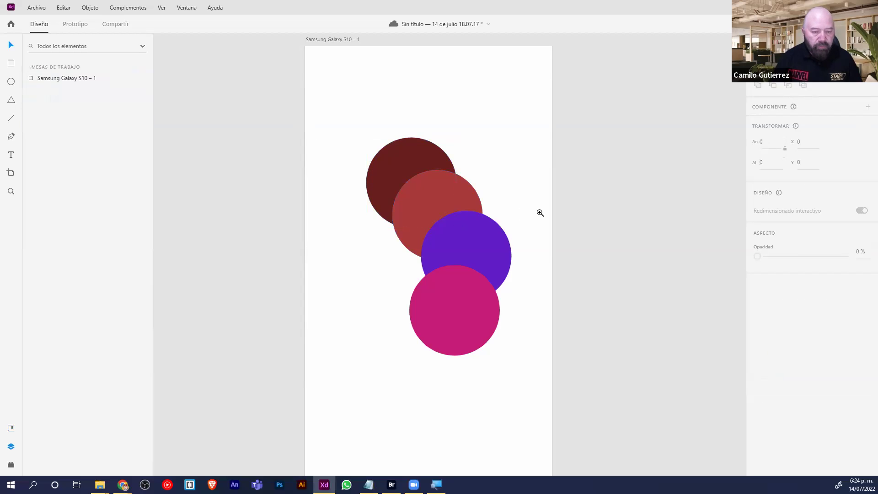
# Rename the Samsung Galaxy S10 – 1 artboard as "Inicio"
pyautogui.keyDown('alt'); pyautogui.click(476, 243); pyautogui.keyUp('alt')
pyautogui.keyDown('alt'); pyautogui.click(486, 229); pyautogui.keyUp('alt')
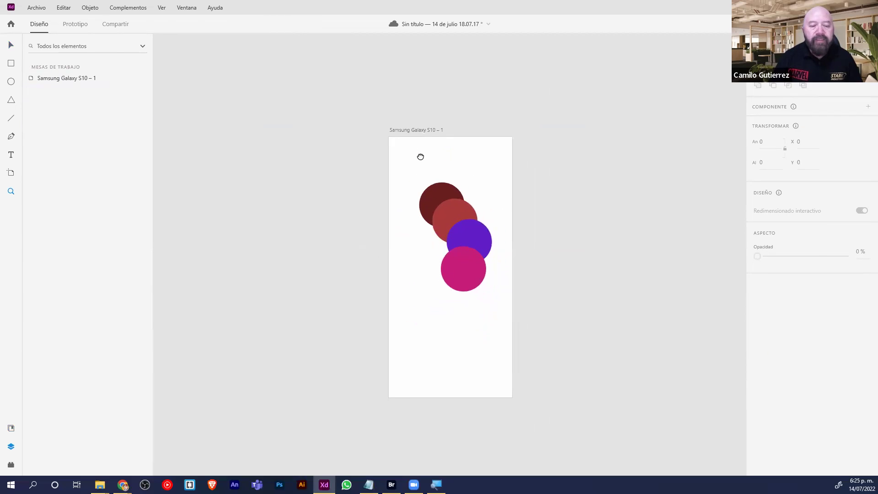
pyautogui.moveTo(420, 157); pyautogui.dragTo(369, 137)
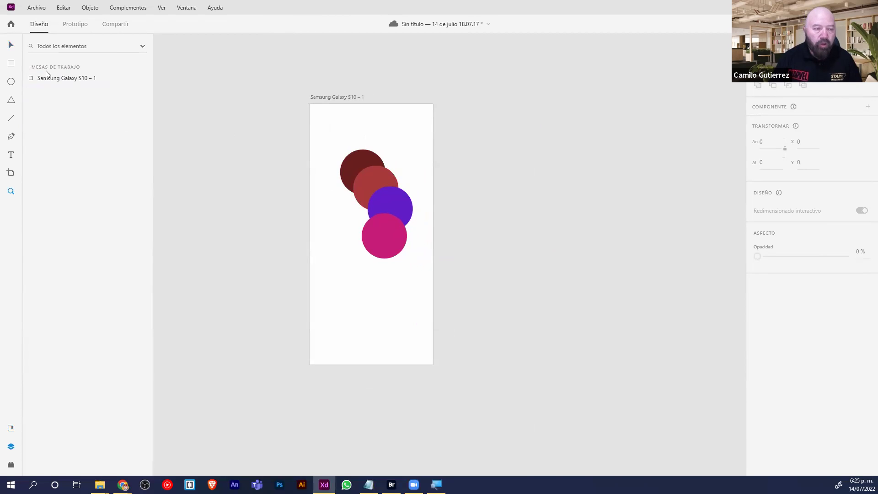
pyautogui.click(346, 97)
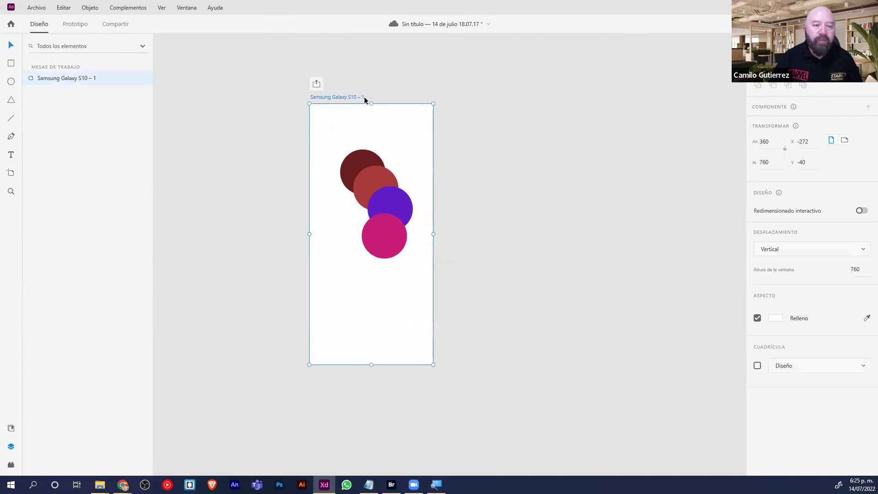
pyautogui.doubleClick(340, 97)
pyautogui.press('BackSpace')
pyautogui.write('Inicio')
pyautogui.press('Return')
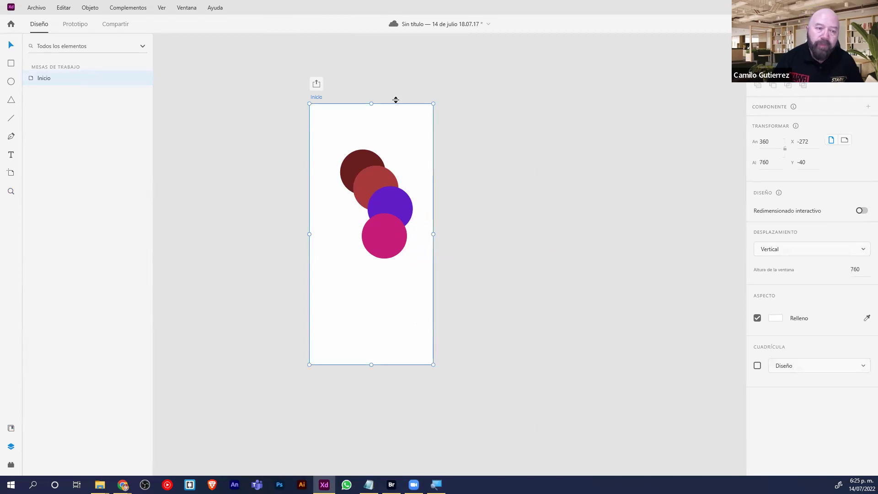
# Duplicate the Inicio artboard to its right and name the copy "registo"
pyautogui.moveTo(321, 95); pyautogui.dragTo(496, 97)
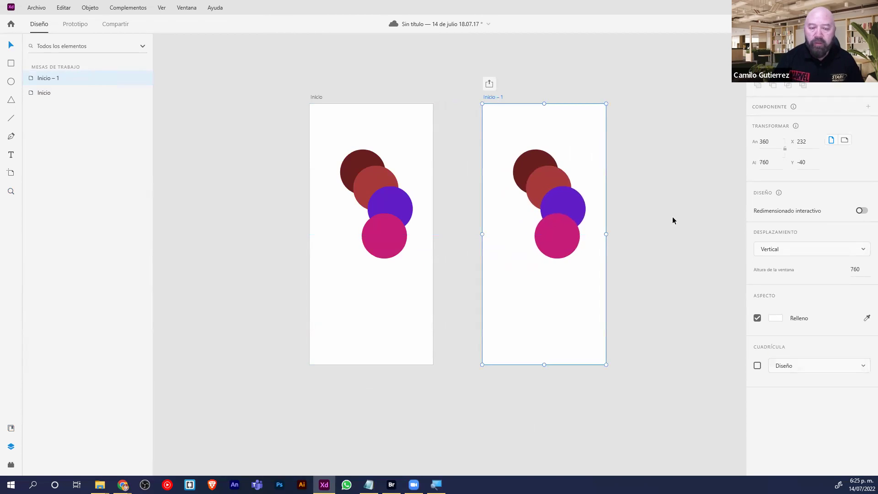
pyautogui.doubleClick(490, 97)
pyautogui.write('registo')
pyautogui.press('Return')
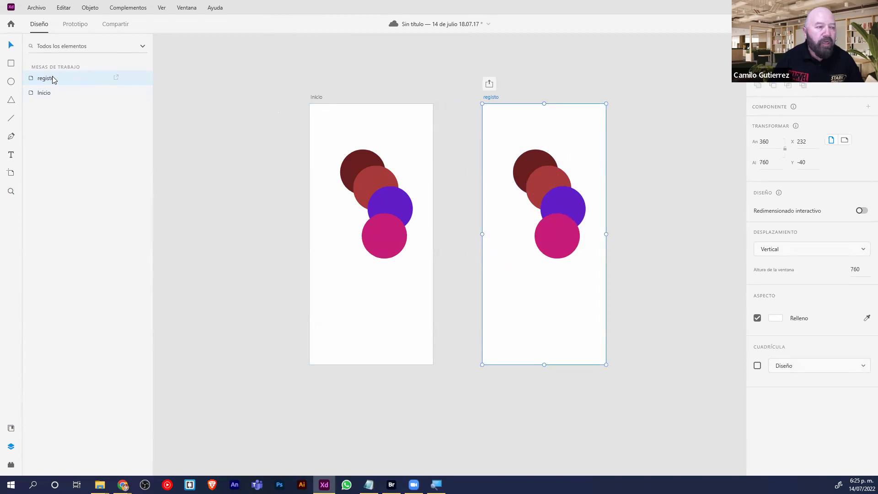
# Select the two artboards and each circle on Inicio to examine how they correspond to the layer list
pyautogui.click(59, 95)
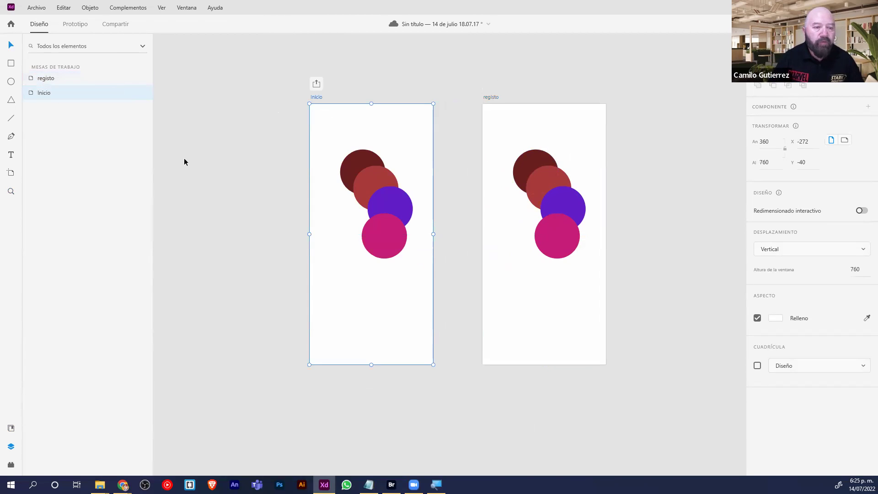
pyautogui.doubleClick(46, 78)
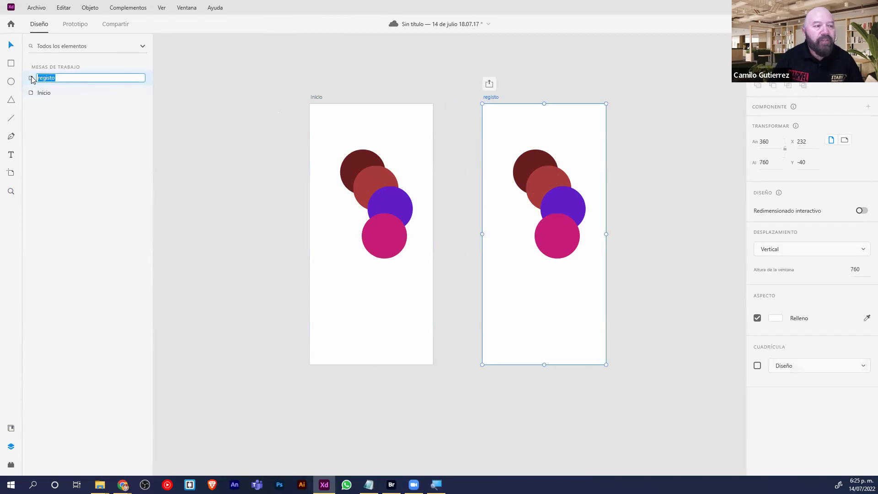
pyautogui.click(304, 160)
pyautogui.click(348, 164)
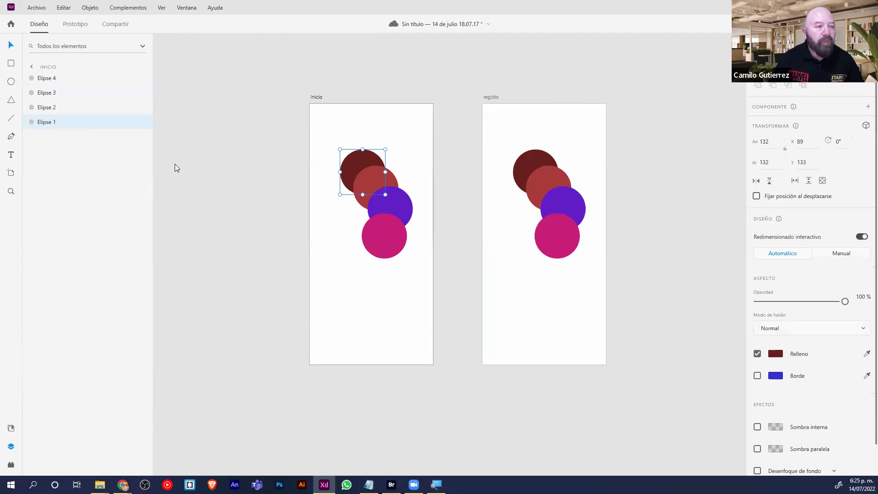
pyautogui.click(374, 179)
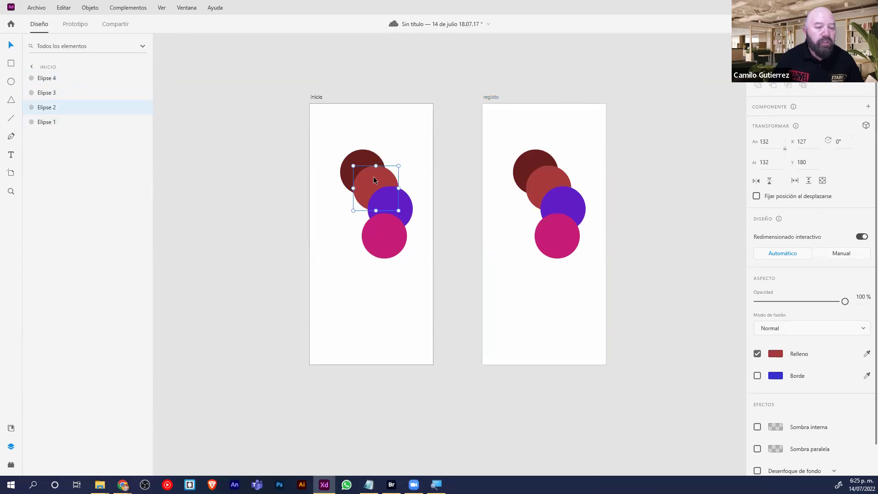
pyautogui.click(395, 198)
pyautogui.click(382, 240)
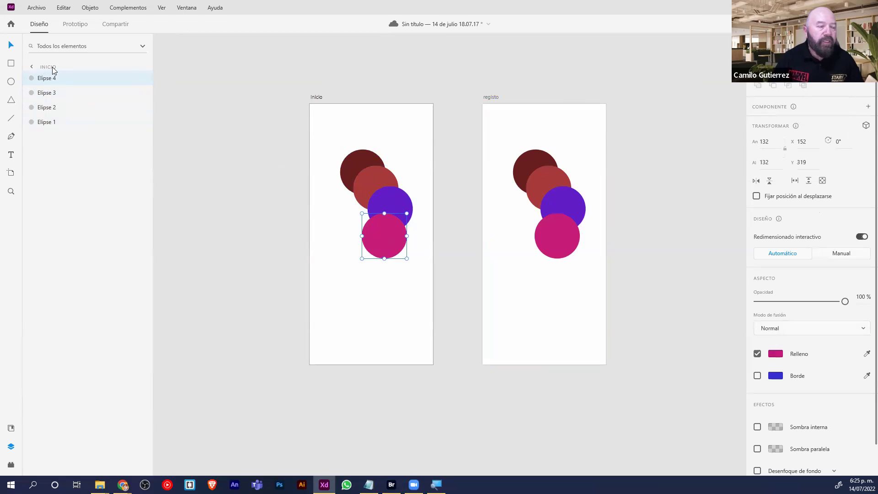
# Compare the ellipse layers inside the Inicio and registo artboards by opening each artboard from the artboard list
pyautogui.click(32, 67)
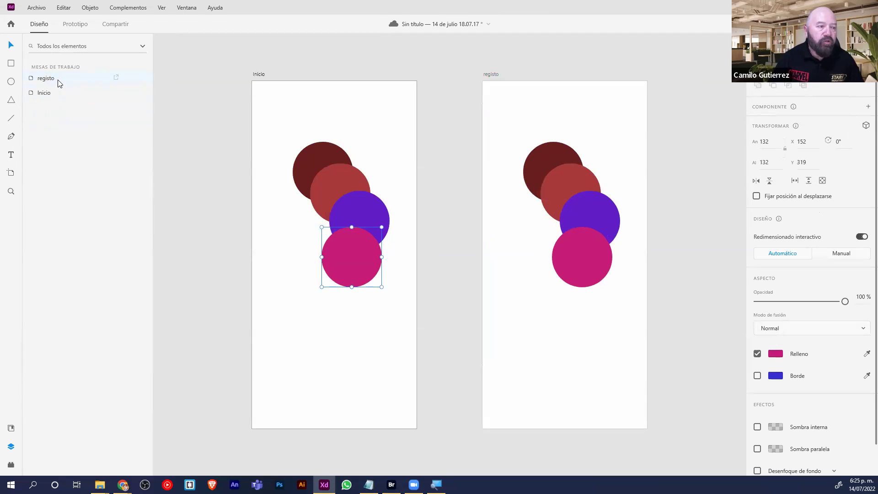
pyautogui.click(108, 92)
pyautogui.click(71, 79)
pyautogui.click(70, 92)
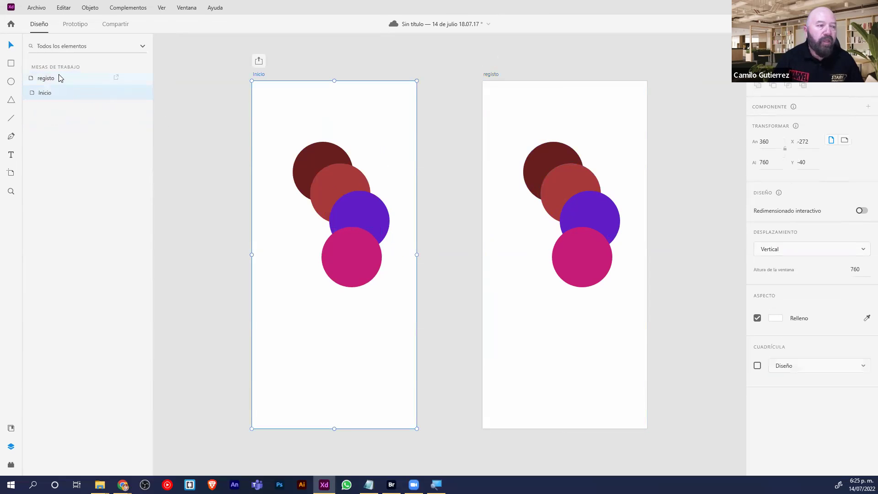
pyautogui.click(59, 79)
pyautogui.doubleClick(51, 92)
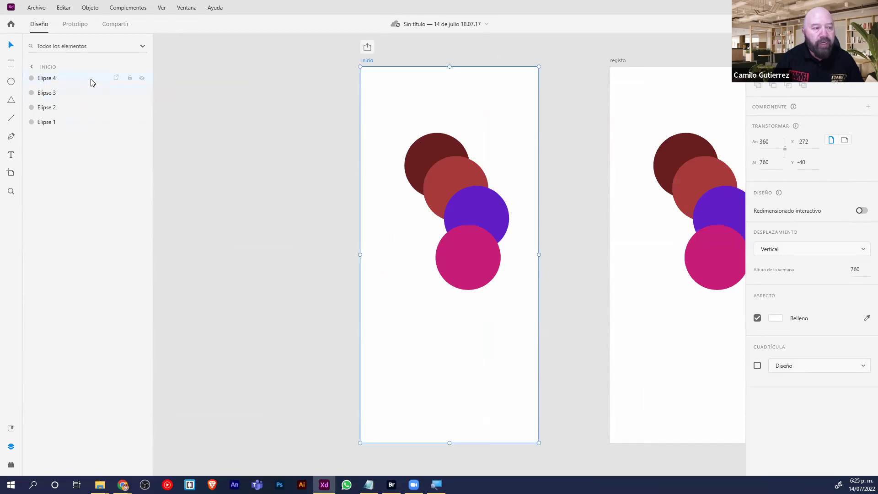
pyautogui.click(31, 67)
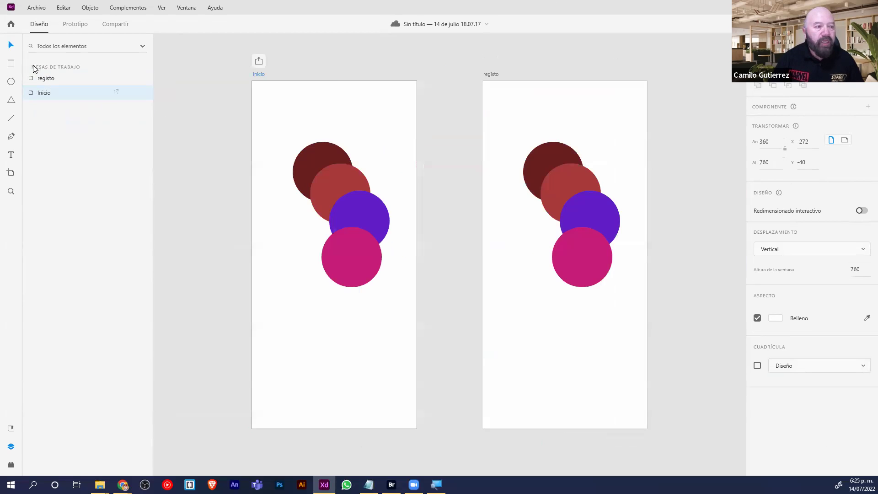
pyautogui.click(58, 78)
pyautogui.doubleClick(59, 78)
pyautogui.click(63, 82)
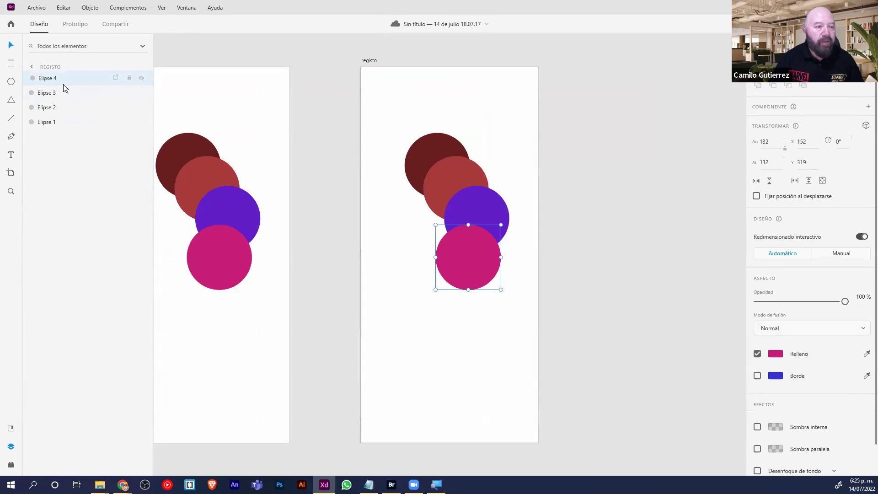
pyautogui.click(70, 93)
# Spread the registo circles apart without overlap, ordered downward as dark red, purple, magenta and lighter red
pyautogui.moveTo(422, 161); pyautogui.dragTo(396, 223)
pyautogui.moveTo(482, 211); pyautogui.dragTo(497, 186)
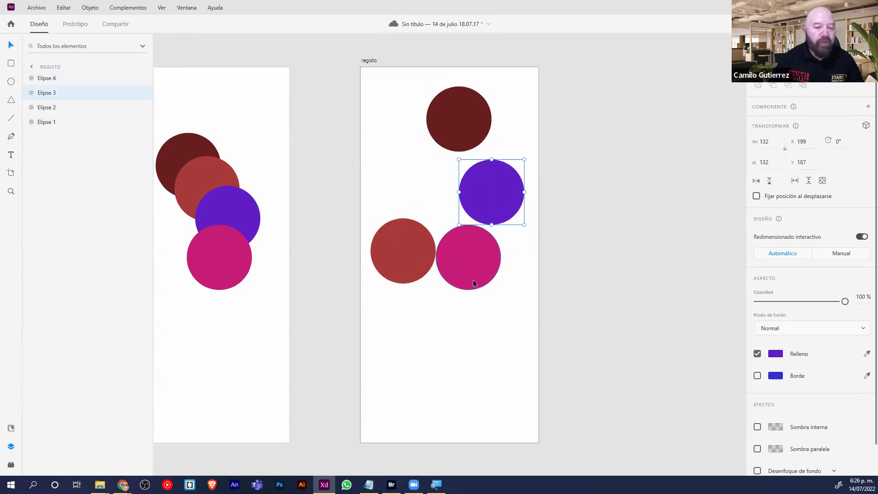
pyautogui.moveTo(473, 279); pyautogui.dragTo(474, 365)
pyautogui.moveTo(400, 245); pyautogui.dragTo(386, 332)
pyautogui.moveTo(477, 357); pyautogui.dragTo(487, 291)
pyautogui.moveTo(412, 335); pyautogui.dragTo(438, 349)
# Reopen the registo artboard's layers to check its ellipses, and return to the list of artboards
pyautogui.click(31, 67)
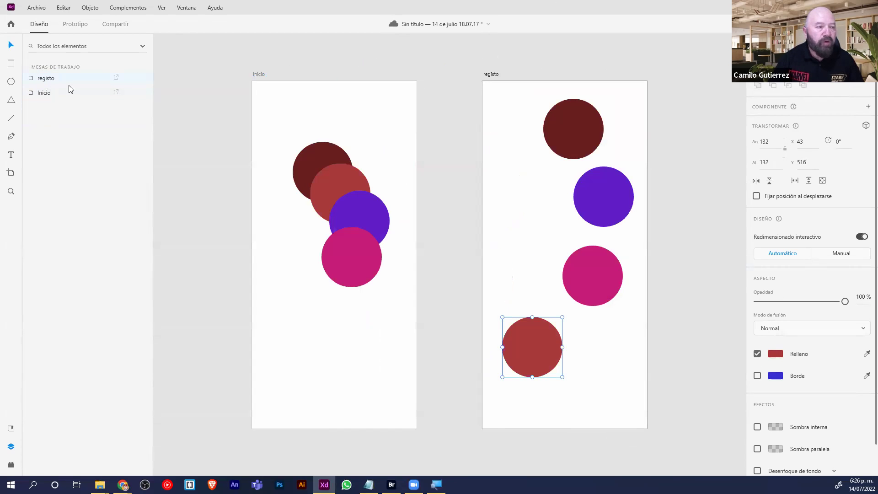
pyautogui.doubleClick(63, 78)
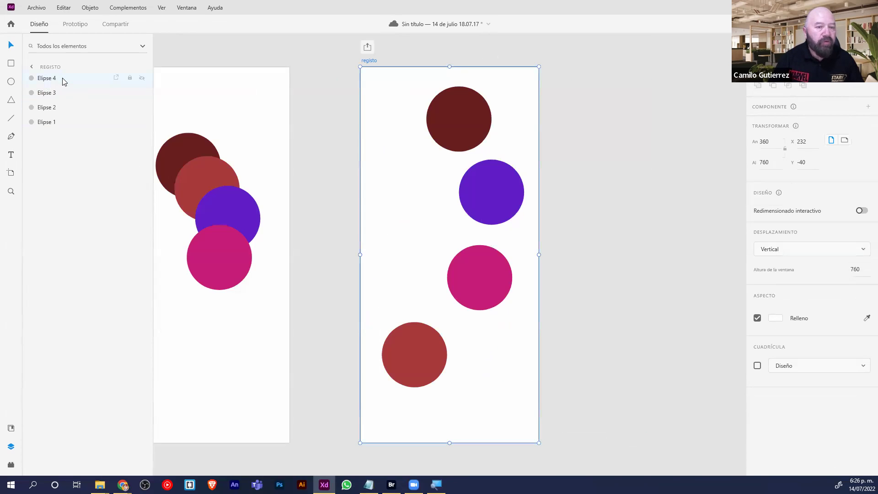
pyautogui.click(30, 67)
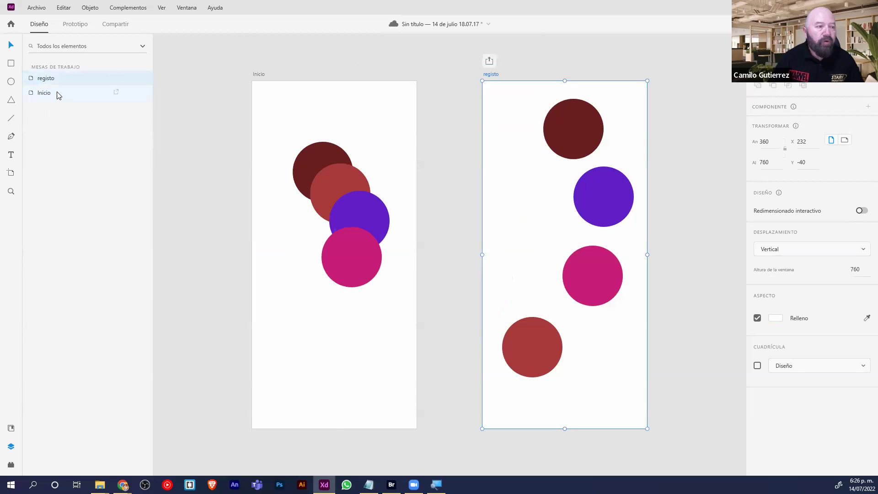
# Open the Inicio artboard's layers and select the ellipse layers one by one to examine which circle each one represents
pyautogui.doubleClick(56, 93)
pyautogui.click(69, 112)
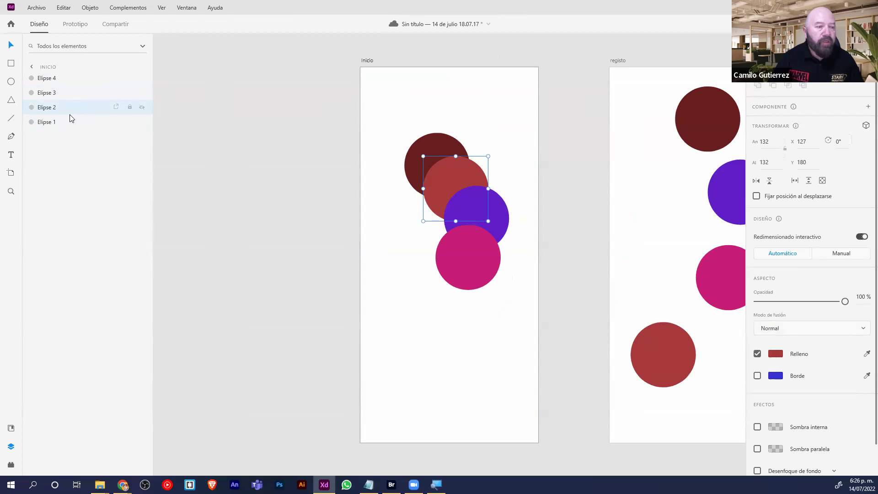
pyautogui.click(71, 94)
pyautogui.click(70, 81)
pyautogui.click(66, 125)
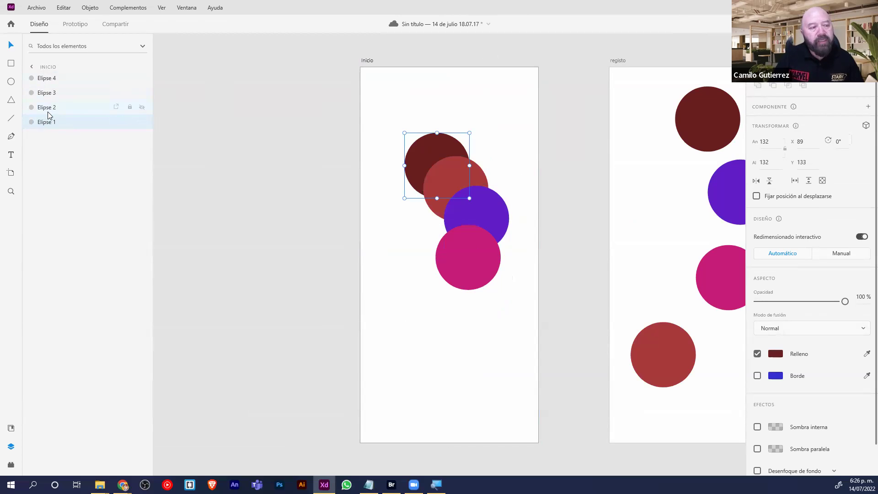
pyautogui.moveTo(51, 126)
pyautogui.mouseDown()
pyautogui.moveTo(50, 89)
pyautogui.moveTo(67, 85)
pyautogui.moveTo(55, 81)
pyautogui.moveTo(60, 125)
pyautogui.mouseUp()
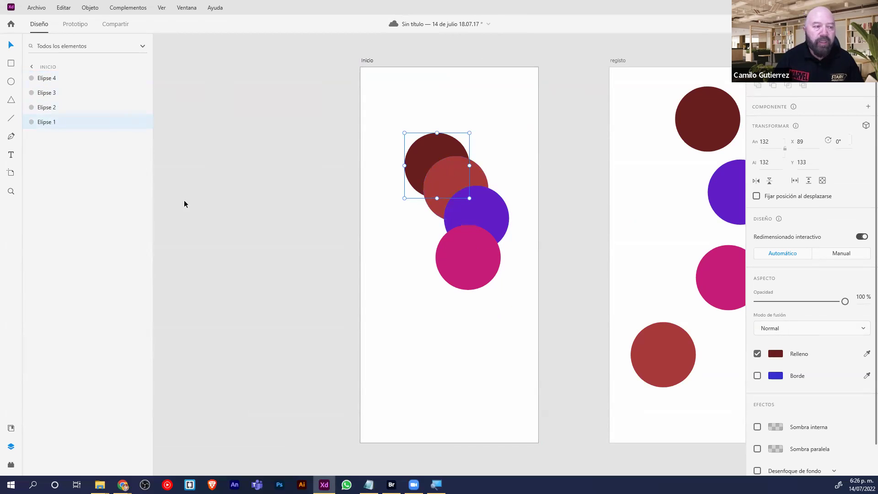
pyautogui.moveTo(74, 121)
pyautogui.mouseDown()
pyautogui.moveTo(78, 76)
pyautogui.moveTo(70, 124)
pyautogui.mouseUp()
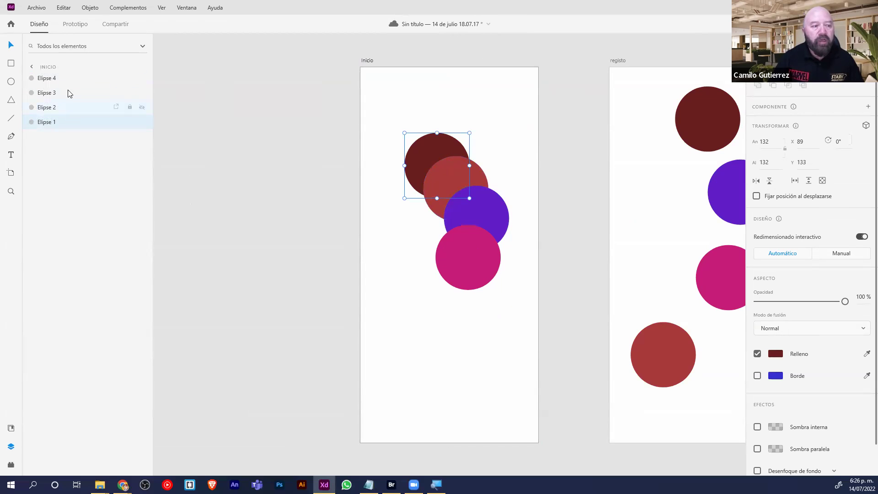
# Leave the Inicio layers for the artboard list and display the document assets
pyautogui.click(33, 68)
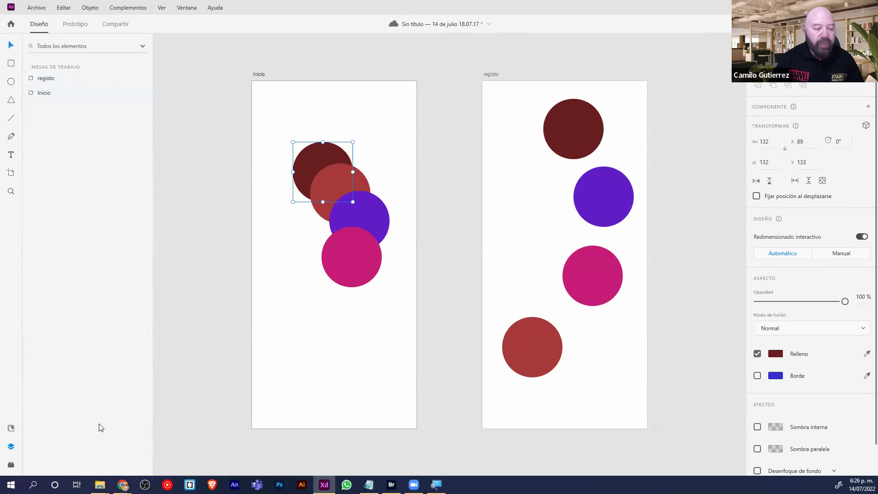
pyautogui.click(11, 428)
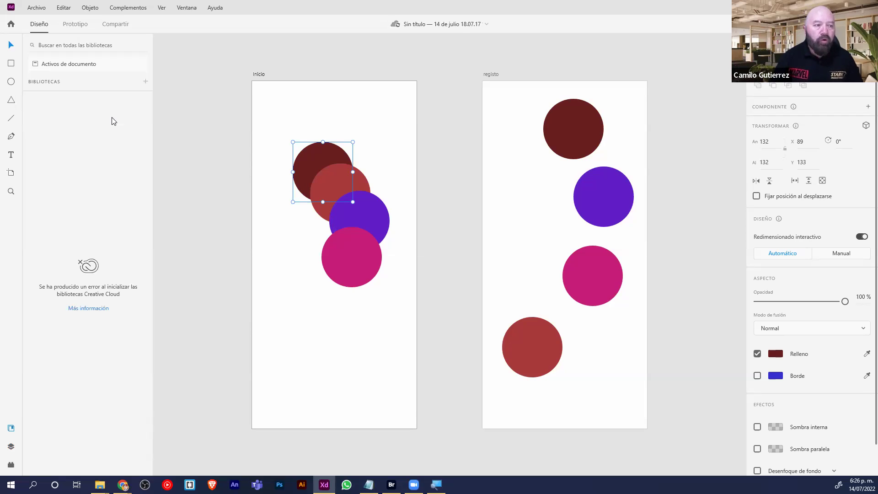
pyautogui.click(87, 63)
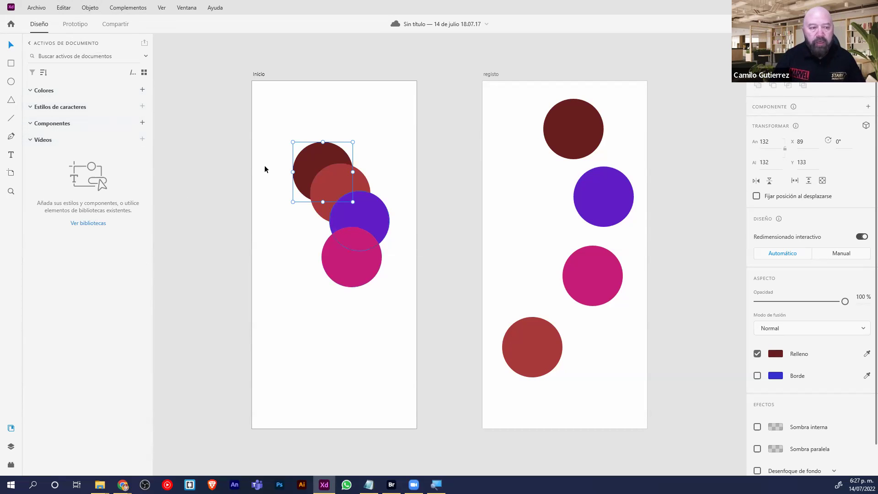
# Move Inicio's lighter red circle up to about X 180, Y 68, nudge its dark red circle, and shift registo's dark red and purple circles left
pyautogui.moveTo(329, 187); pyautogui.dragTo(349, 135)
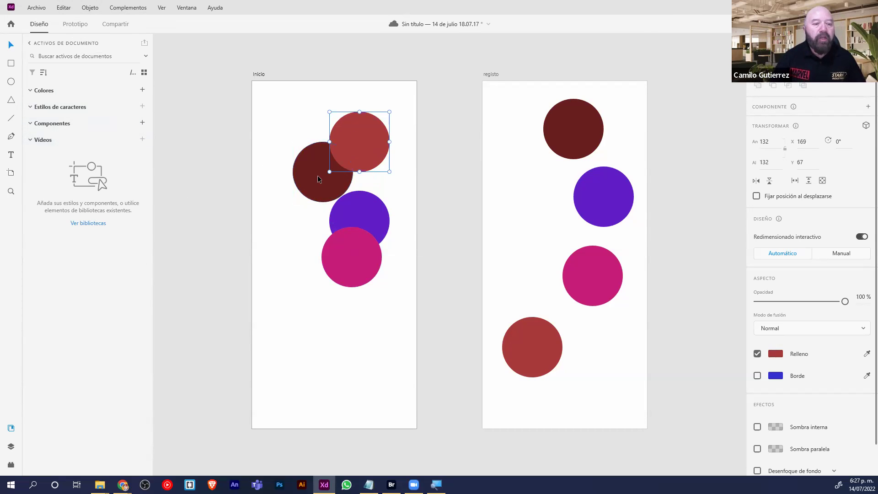
pyautogui.moveTo(310, 171); pyautogui.dragTo(301, 164)
pyautogui.moveTo(566, 138); pyautogui.dragTo(534, 143)
pyautogui.click(564, 212)
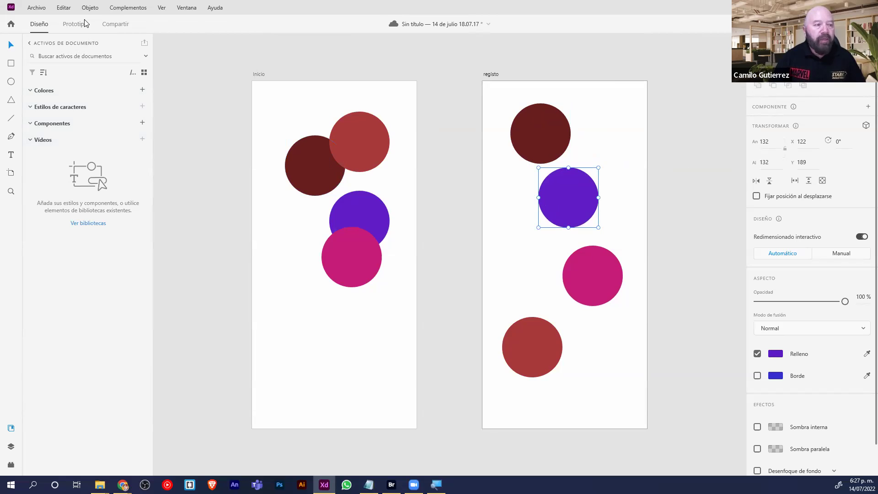
pyautogui.moveTo(380, 144); pyautogui.dragTo(385, 145)
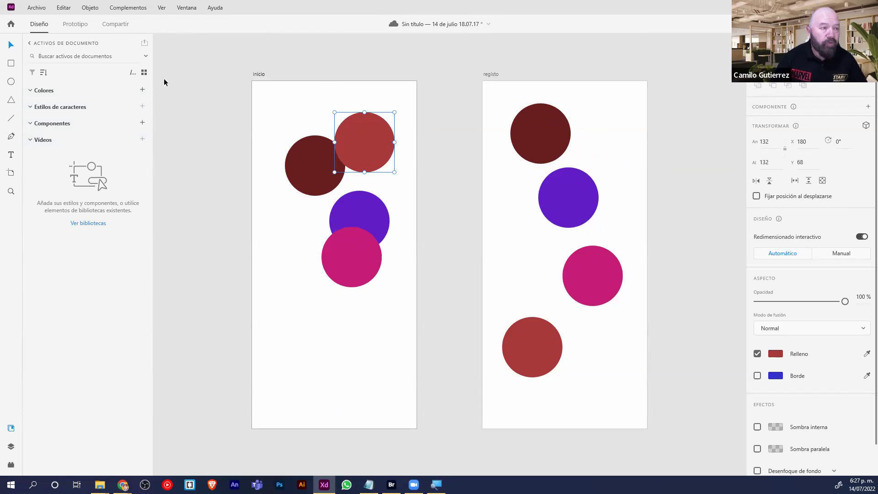
# Save the document to Creative Cloud under the name Prueba and deselect everything on the canvas
pyautogui.click(38, 8)
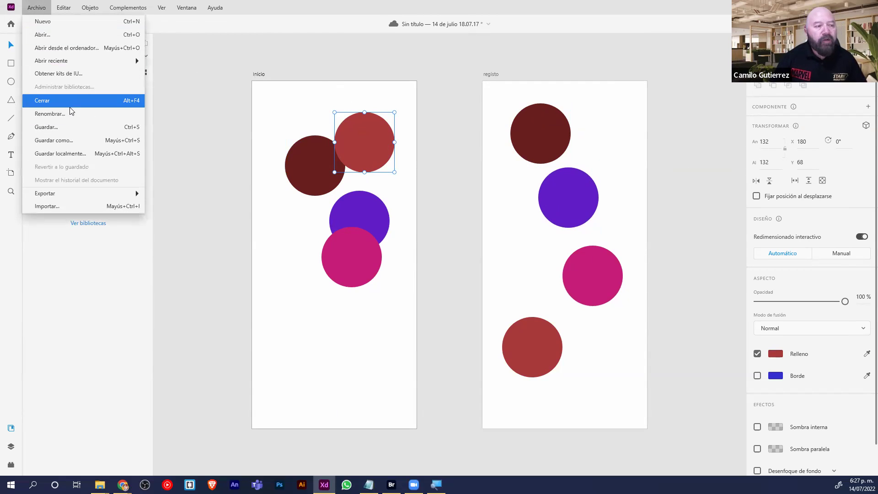
pyautogui.click(257, 169)
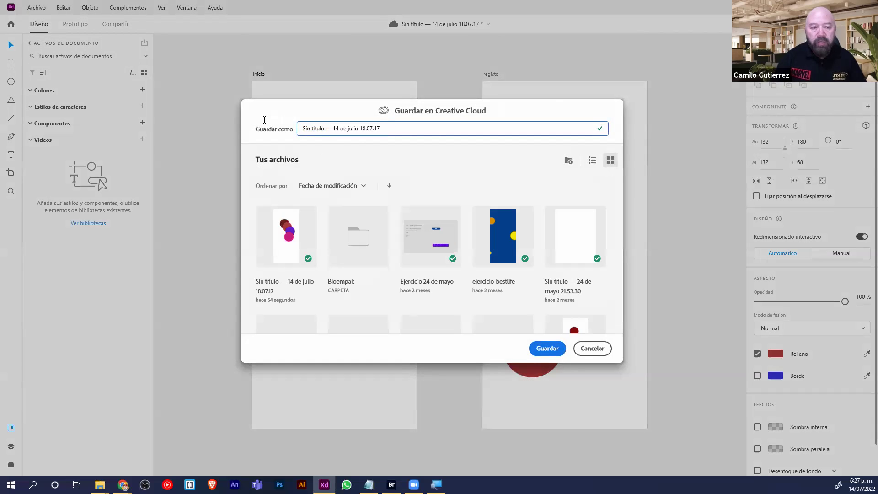
pyautogui.hotkey('ctrl', 'a')
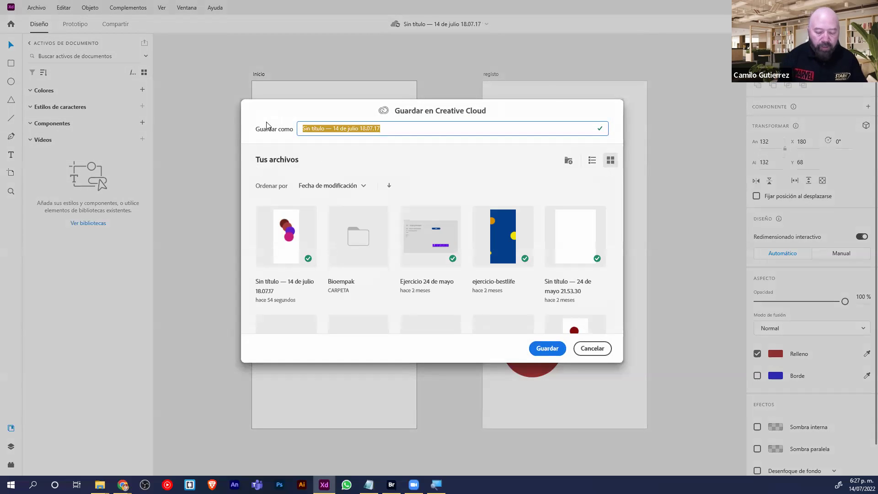
pyautogui.write('Prueba')
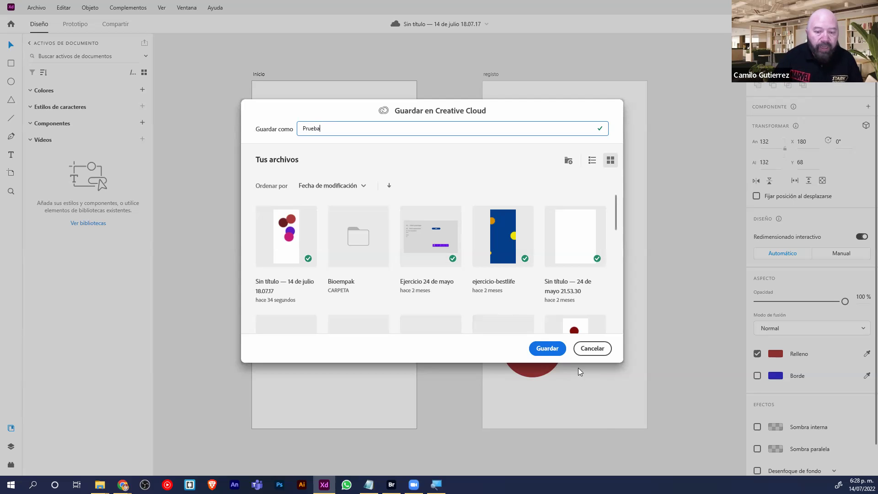
pyautogui.click(544, 349)
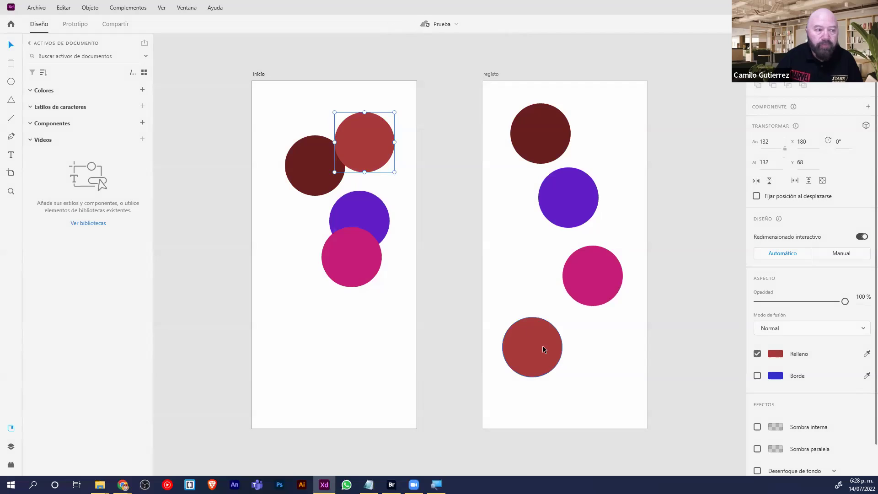
pyautogui.click(454, 341)
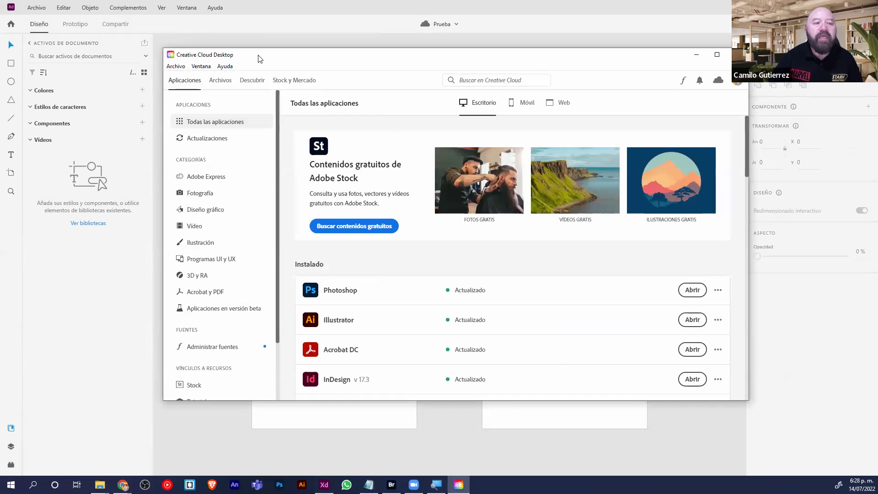
# View the stored cloud files in Creative Cloud Desktop to check for the Prueba document
pyautogui.moveTo(265, 60); pyautogui.dragTo(310, 45)
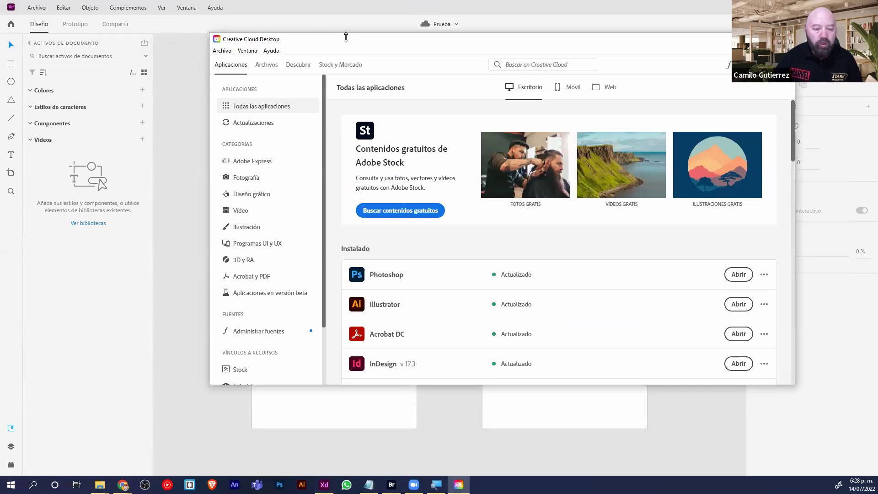
pyautogui.click(265, 66)
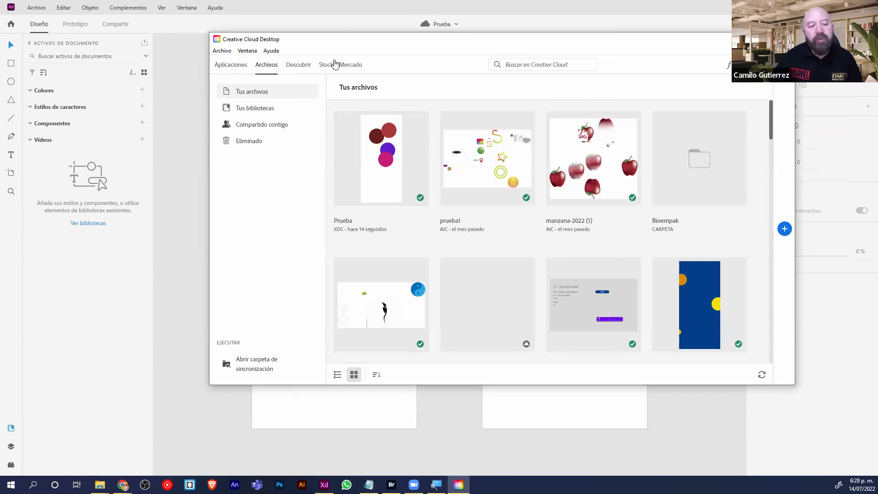
pyautogui.moveTo(361, 51); pyautogui.dragTo(330, 43)
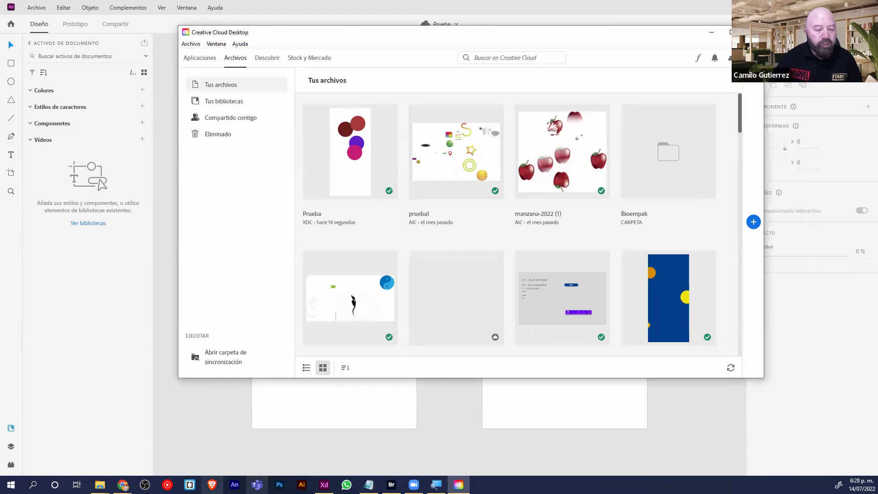
# Switch to the Chrome browser, go to adobe.com, and dismiss the regional site prompt
pyautogui.moveTo(122, 485)
pyautogui.click(82, 446)
pyautogui.click(295, 36)
pyautogui.write('adobe.com')
pyautogui.press('Return')
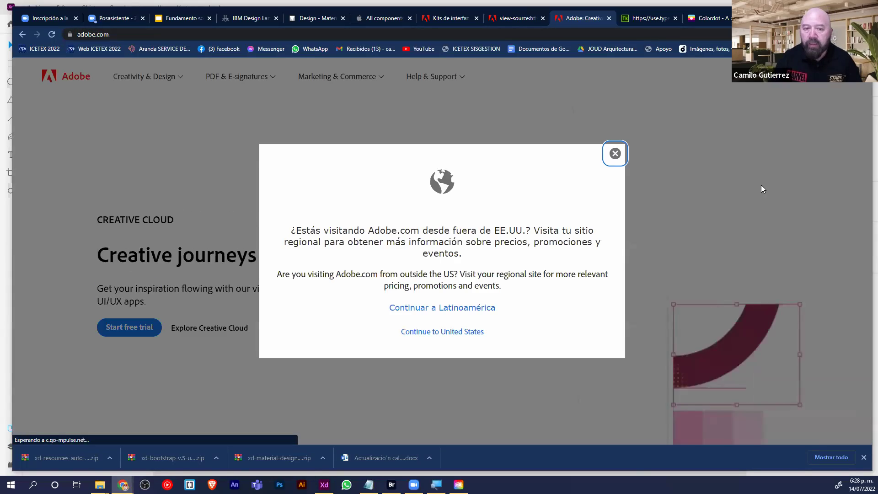
pyautogui.click(615, 154)
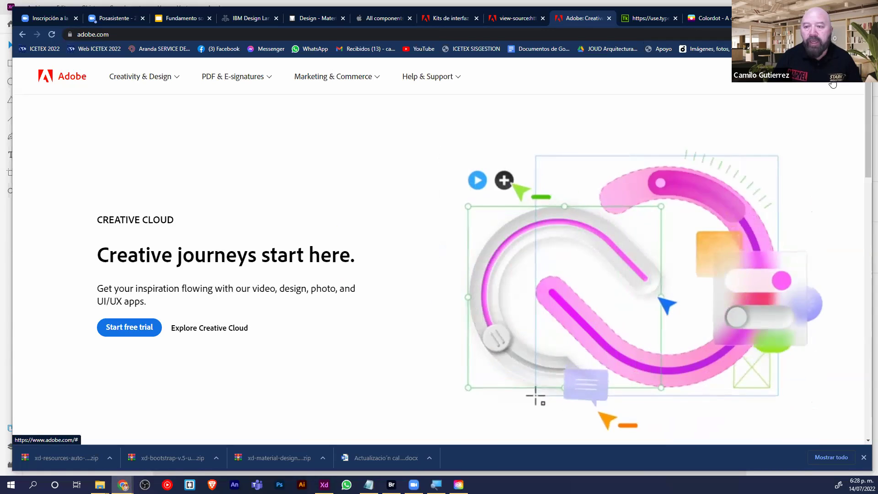
# Sign in to the Adobe account by filling the password field with saved credentials, and dismiss the regional site prompt
pyautogui.click(831, 79)
pyautogui.click(637, 289)
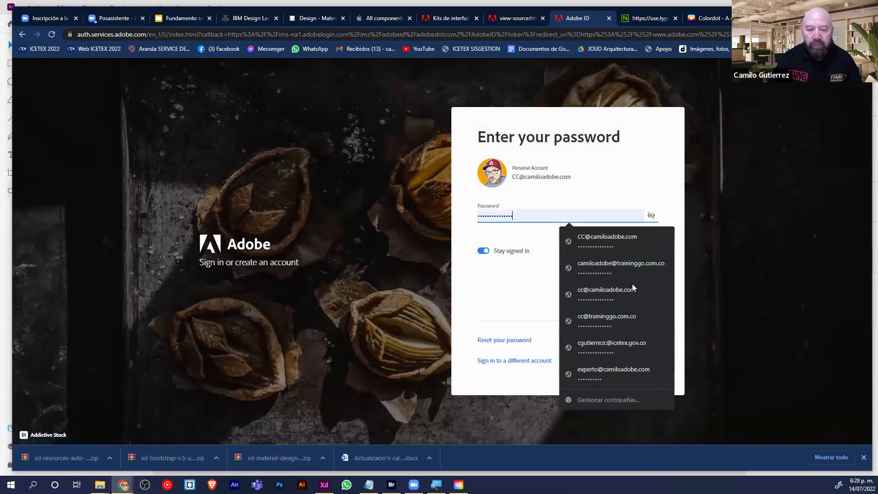
pyautogui.click(622, 248)
pyautogui.click(637, 255)
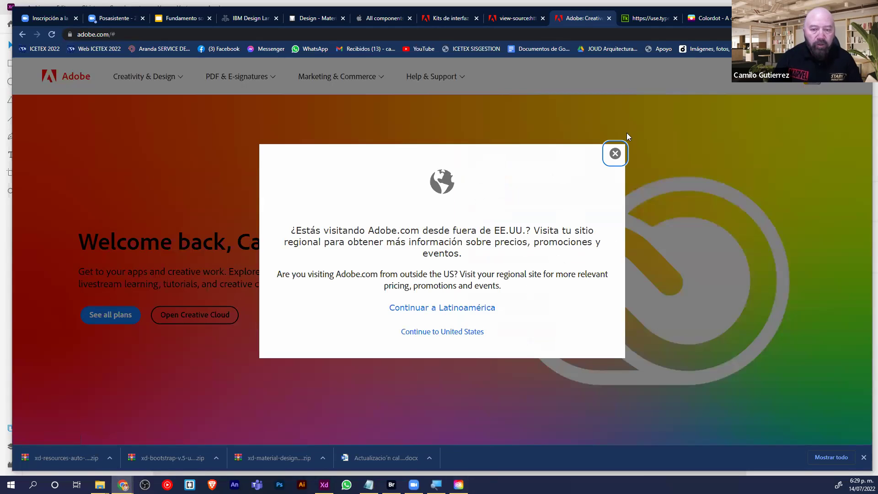
pyautogui.click(615, 154)
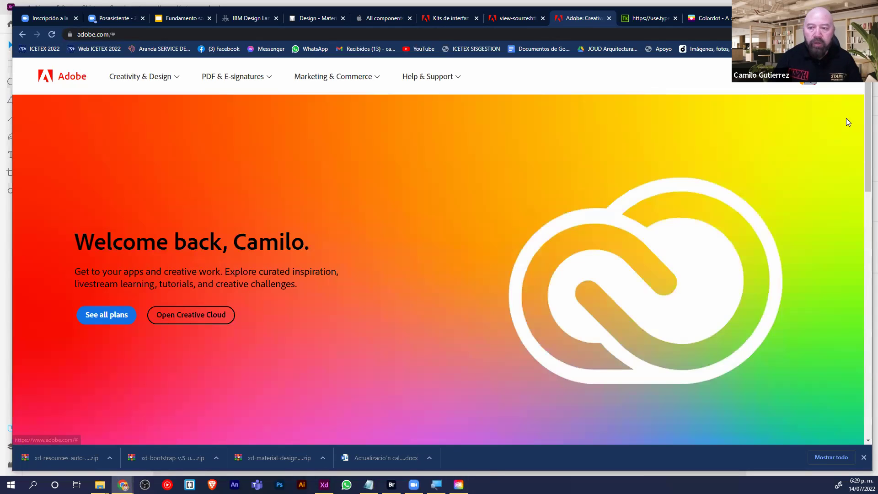
# Open the Creative Cloud web app and view its cloud documents to locate the Prueba file
pyautogui.click(831, 90)
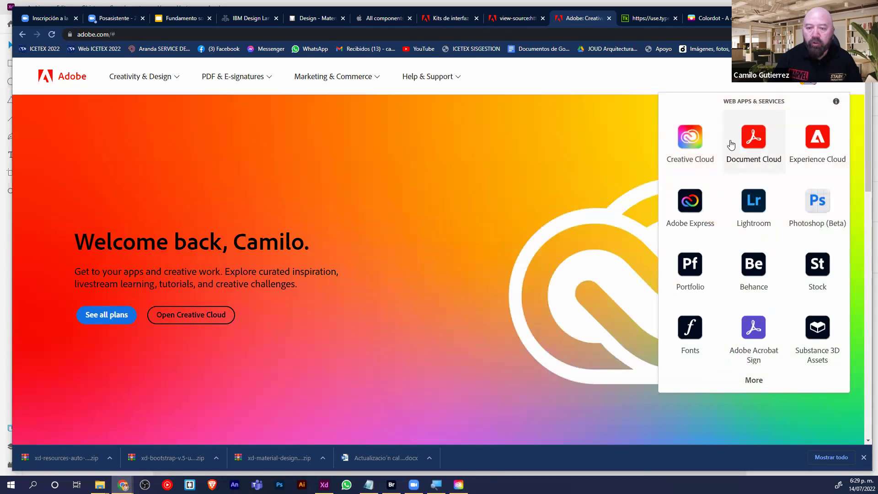
pyautogui.click(692, 144)
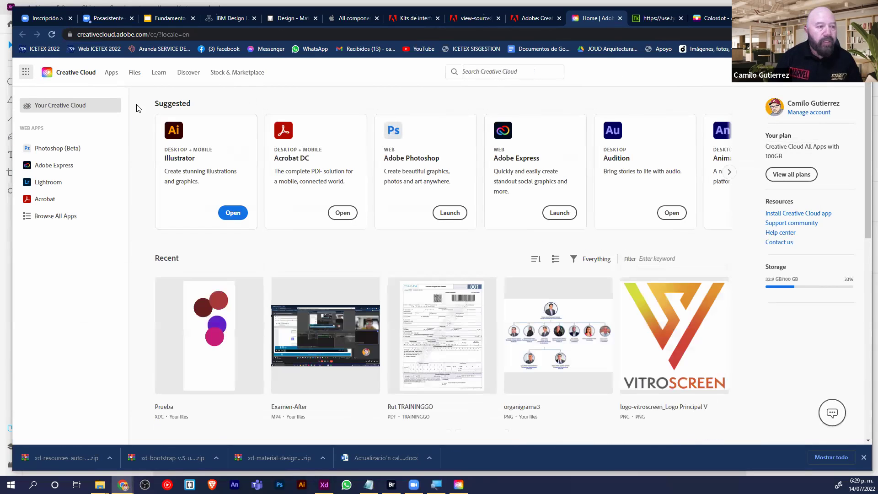
pyautogui.click(135, 73)
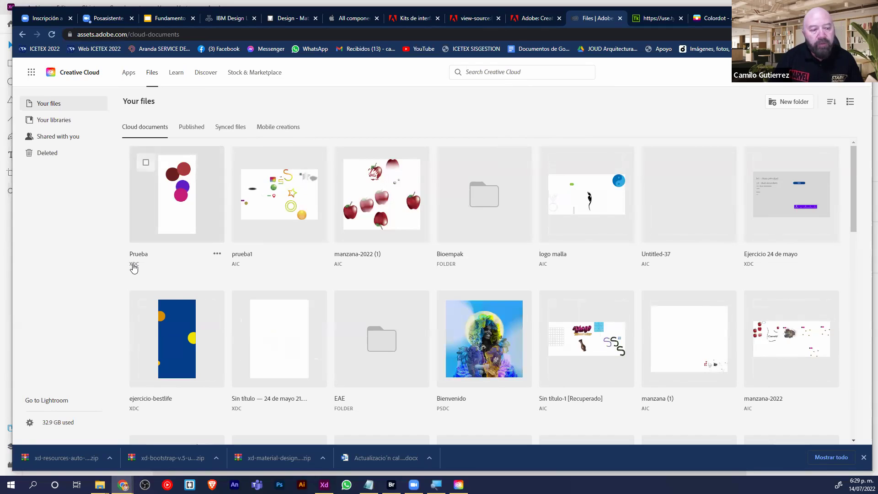
pyautogui.click(134, 269)
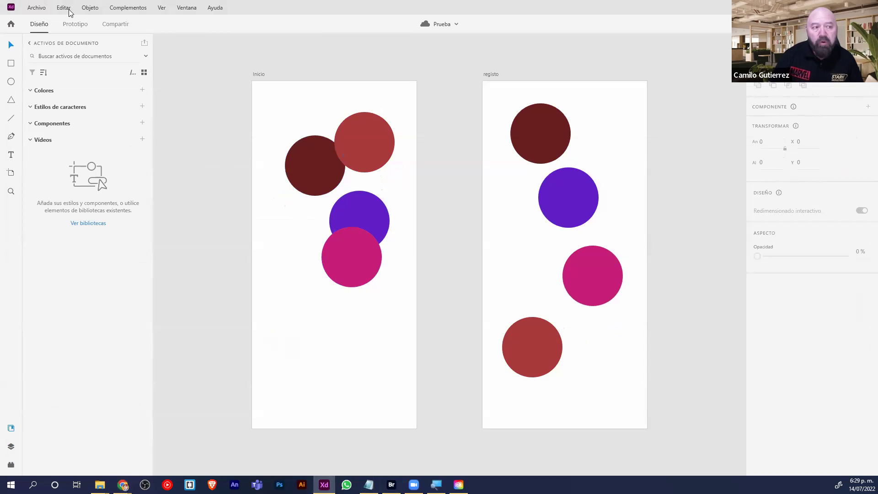
# Back in Adobe XD, display the Creative Cloud save dialog for the document and dismiss it without saving
pyautogui.click(54, 10)
pyautogui.moveTo(36, 8)
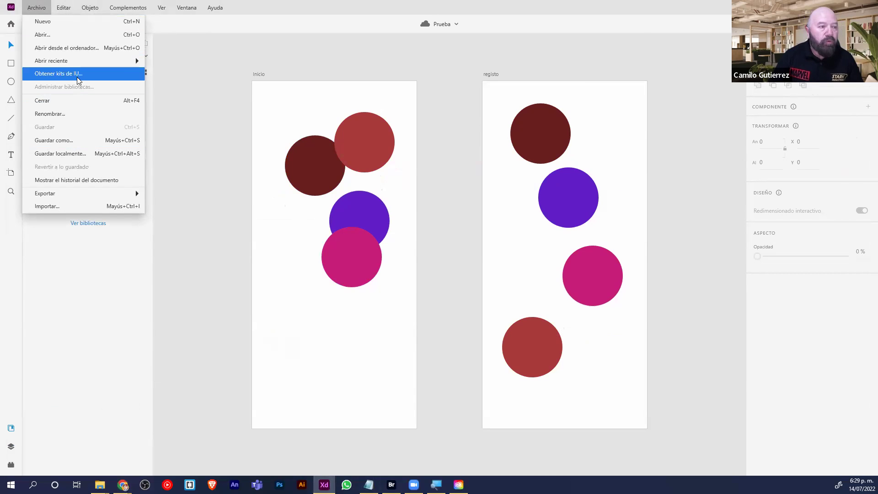
pyautogui.click(83, 139)
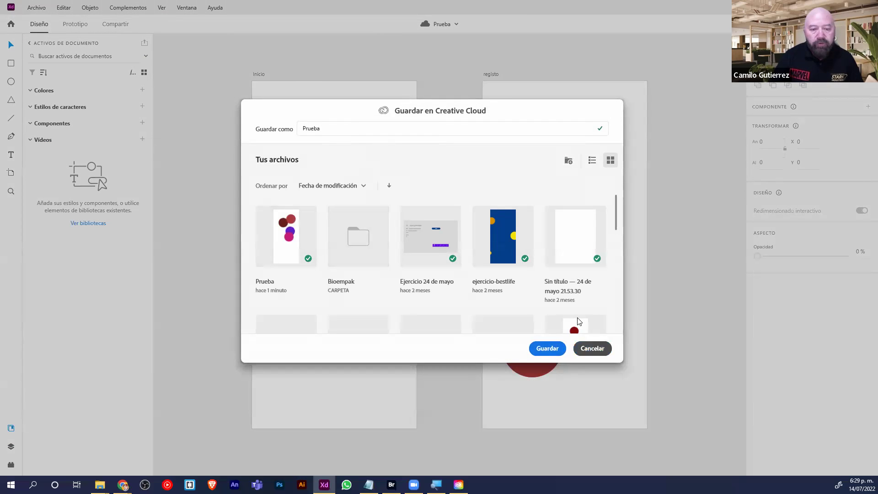
pyautogui.click(594, 350)
# Display the local save dialog for Prueba.xd, highlight the xd file extension, and cancel without saving
pyautogui.click(40, 11)
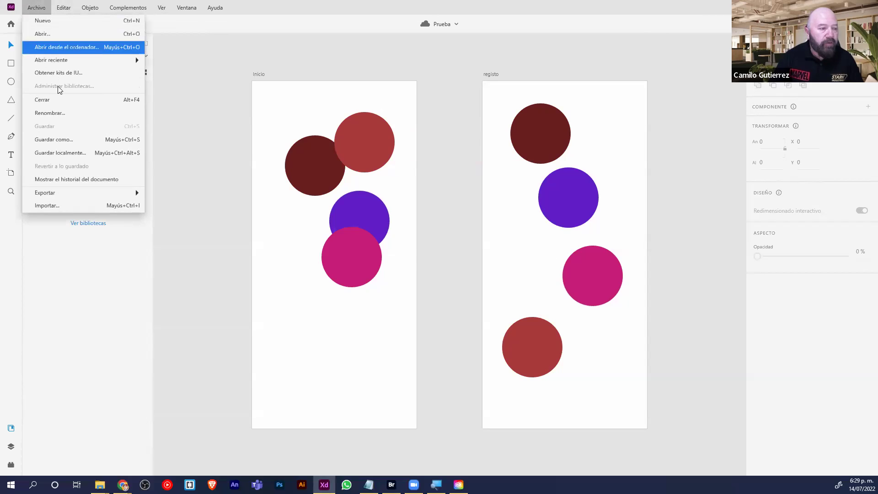
pyautogui.click(60, 154)
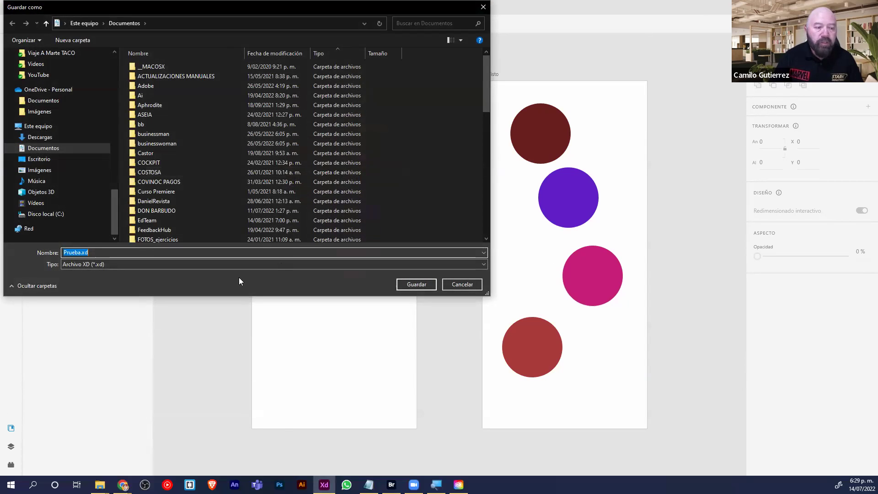
pyautogui.click(104, 253)
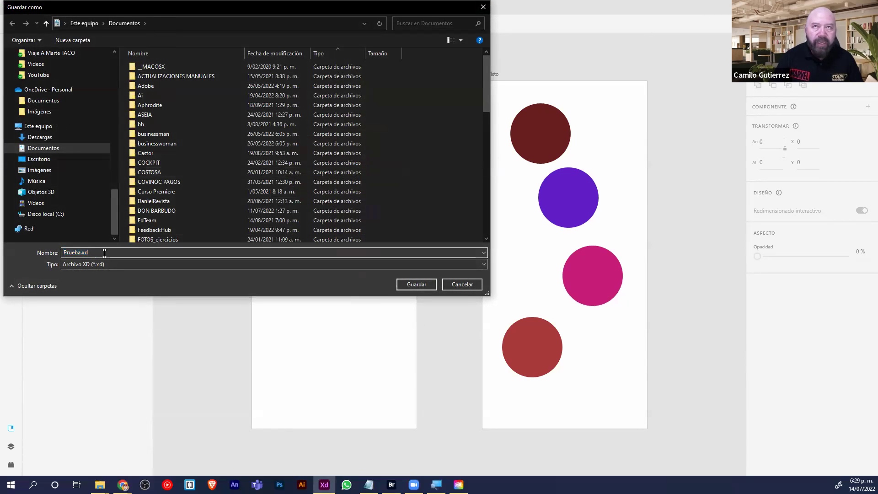
pyautogui.moveTo(98, 253); pyautogui.dragTo(82, 249)
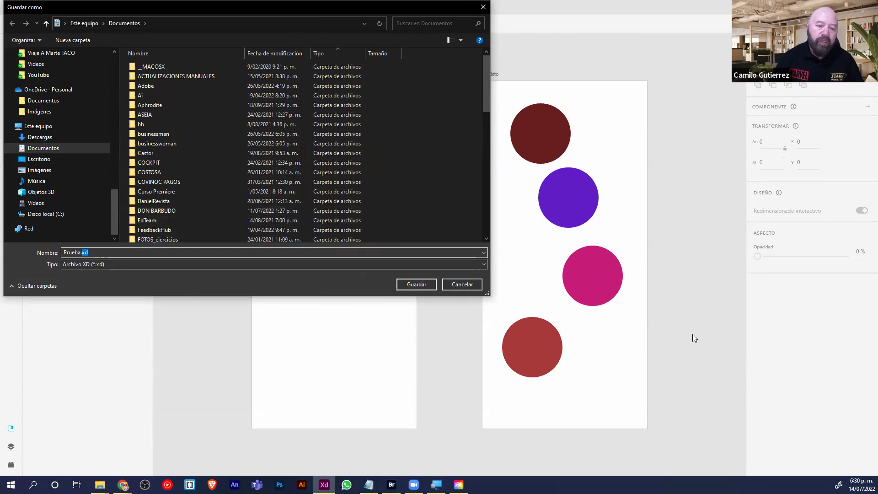
pyautogui.click(459, 284)
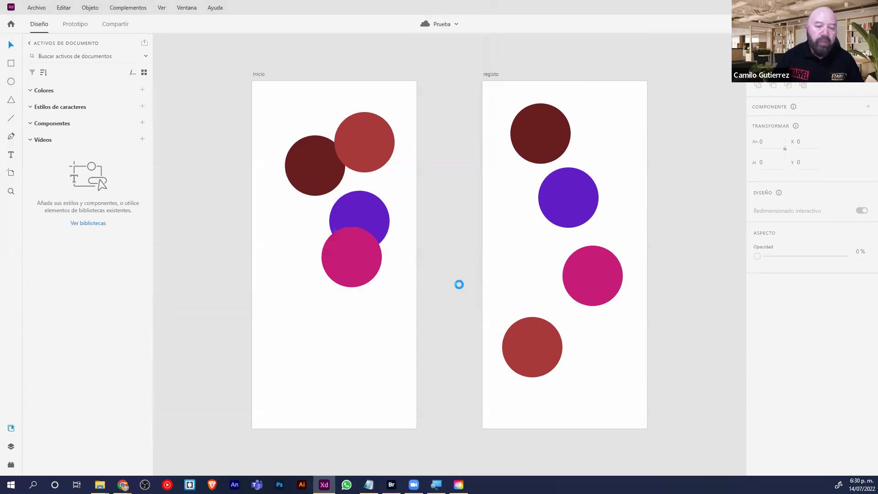